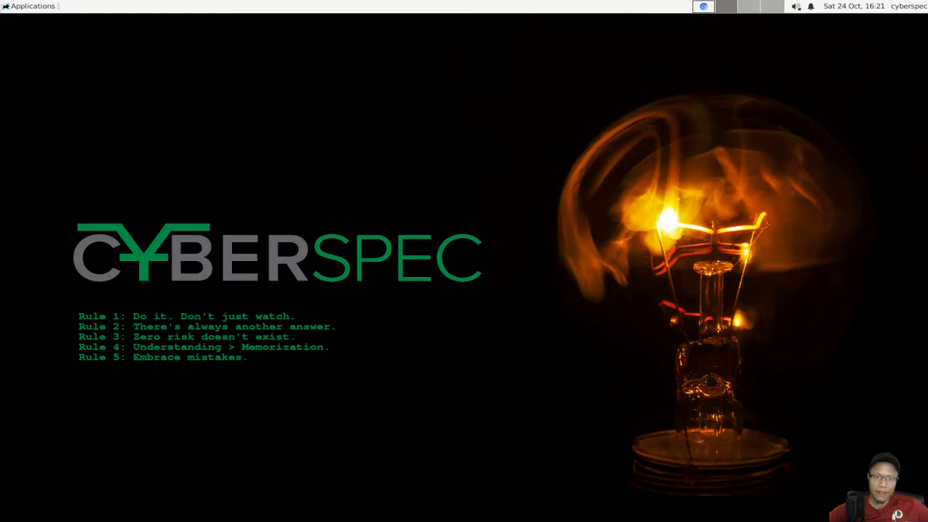
Switch to the browser workspace with the CUI-SSP-Template-final document and dismiss the grammar suggestions notice
click(709, 7)
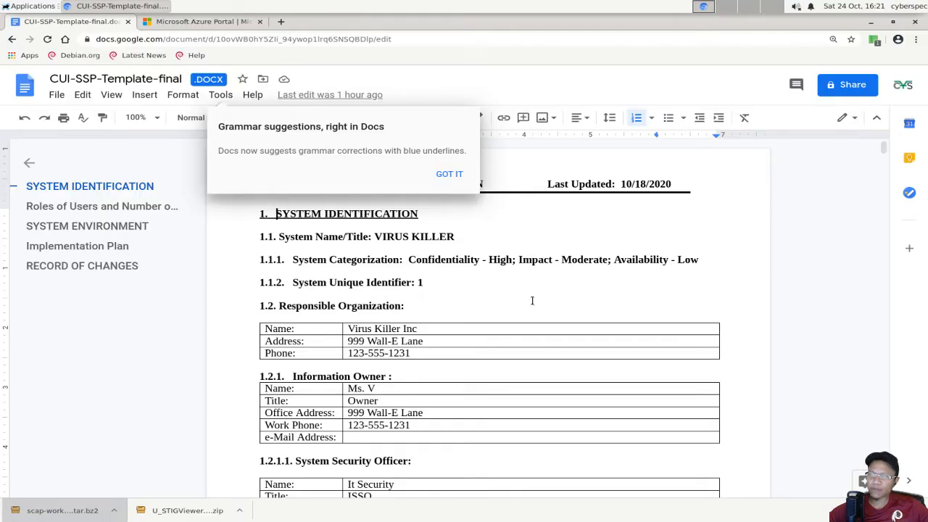
click(450, 174)
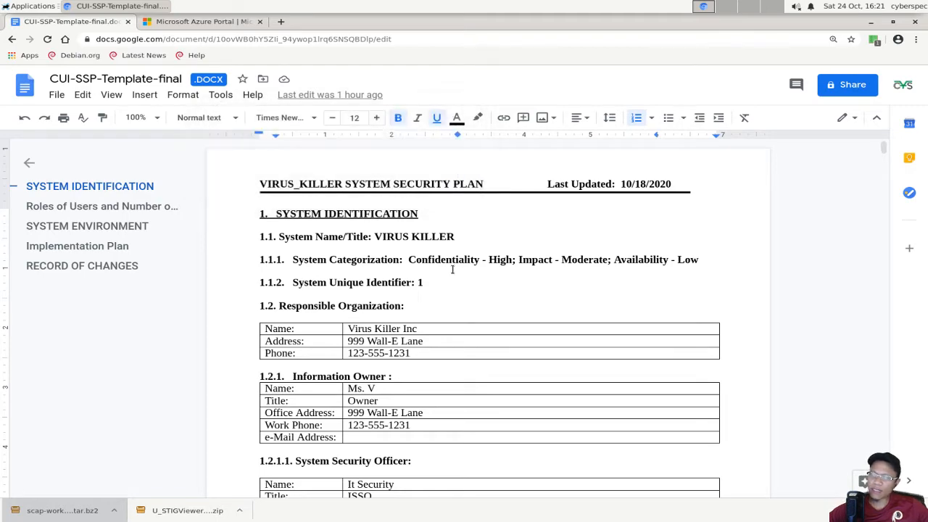
Review the System Identification section, including the responsible contacts, the system purpose and the table of user and administrator roles
scroll(452, 269, down, 2)
scroll(452, 269, up, 2)
scroll(452, 269, down, 2)
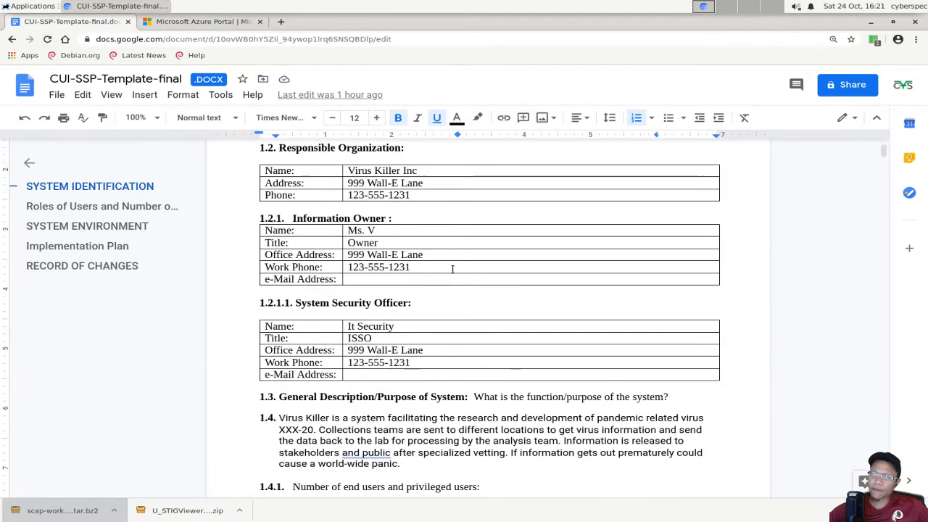
scroll(452, 269, down, 5)
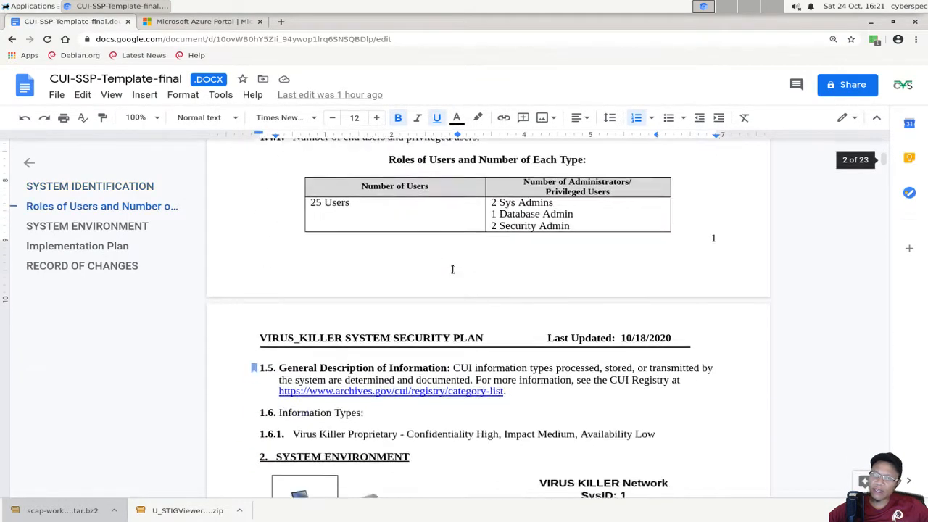
scroll(452, 269, up, 1)
drag(352, 208, 542, 234)
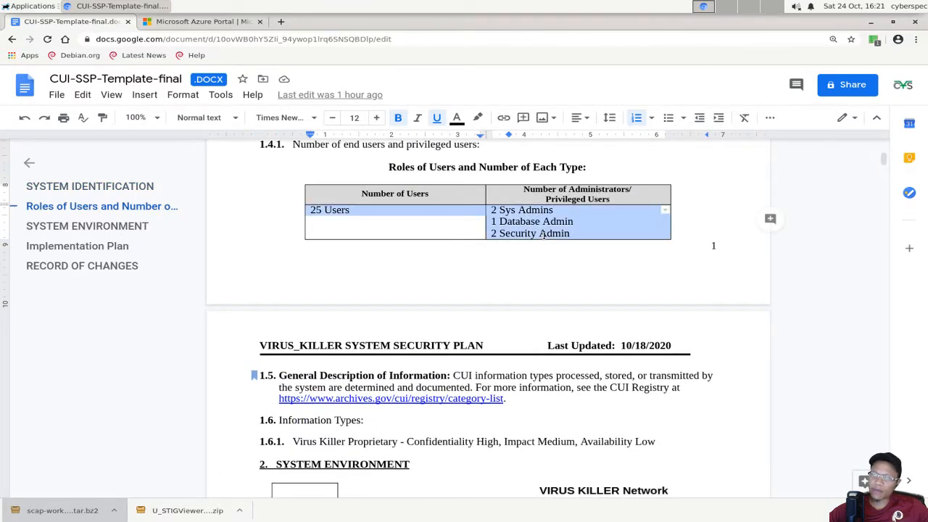
click(372, 236)
Examine the Virus Killer network diagram under System Environment, including the firewalls, allowed ports, Site 1 and HQ Site, alongside the system description
scroll(371, 235, down, 4)
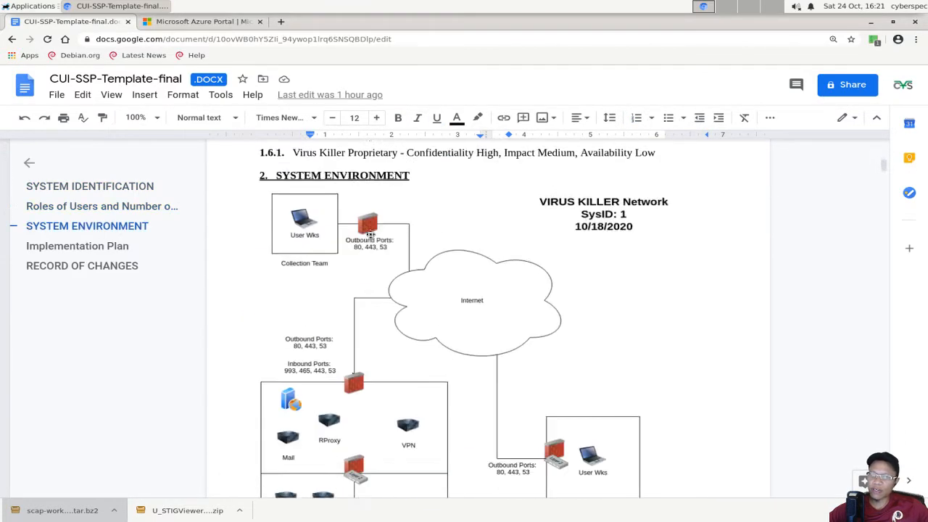
scroll(371, 234, down, 3)
scroll(450, 276, up, 2)
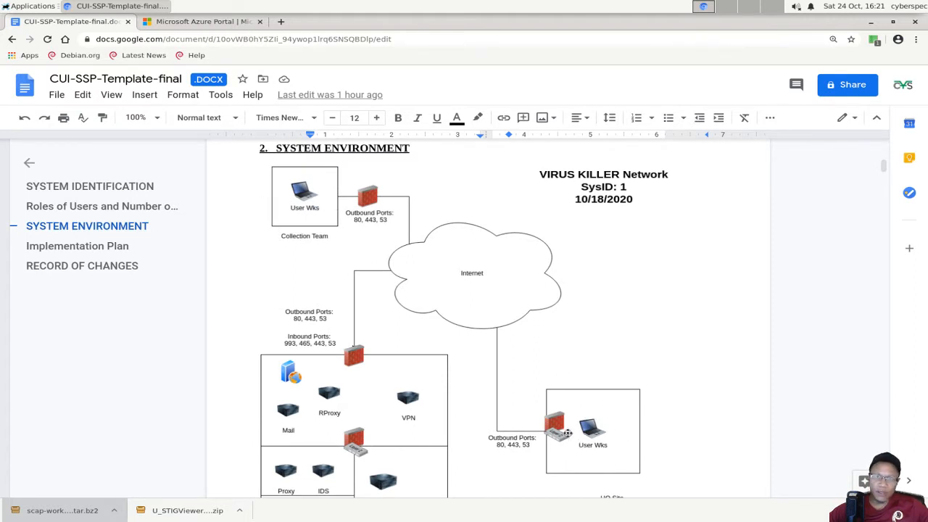
scroll(567, 432, down, 2)
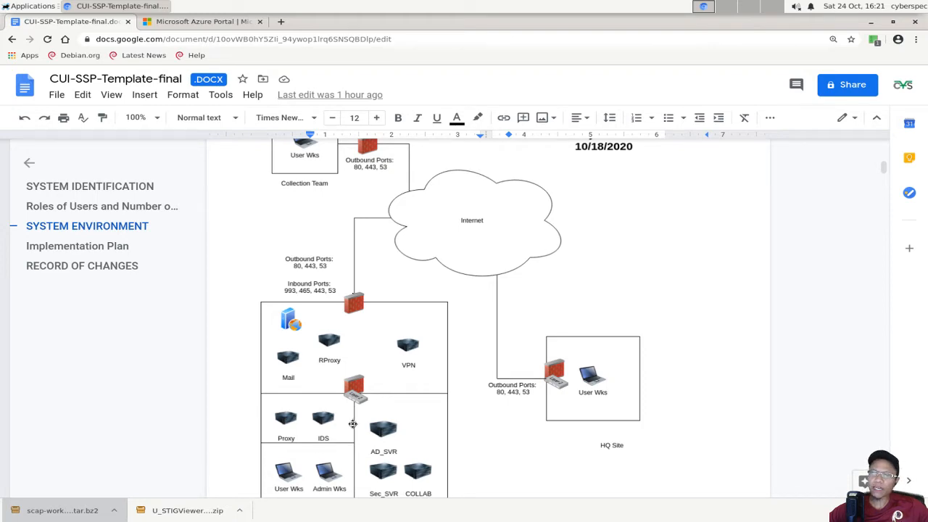
scroll(348, 348, up, 8)
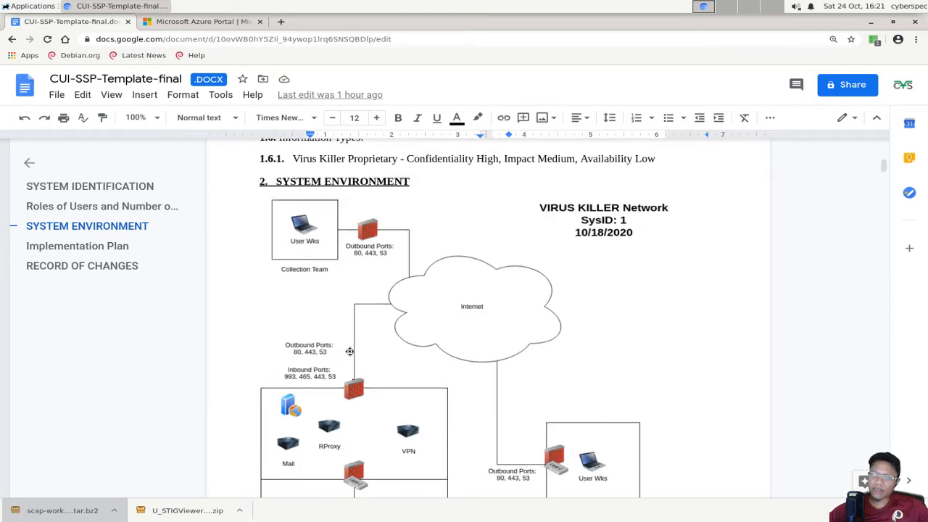
scroll(363, 346, up, 3)
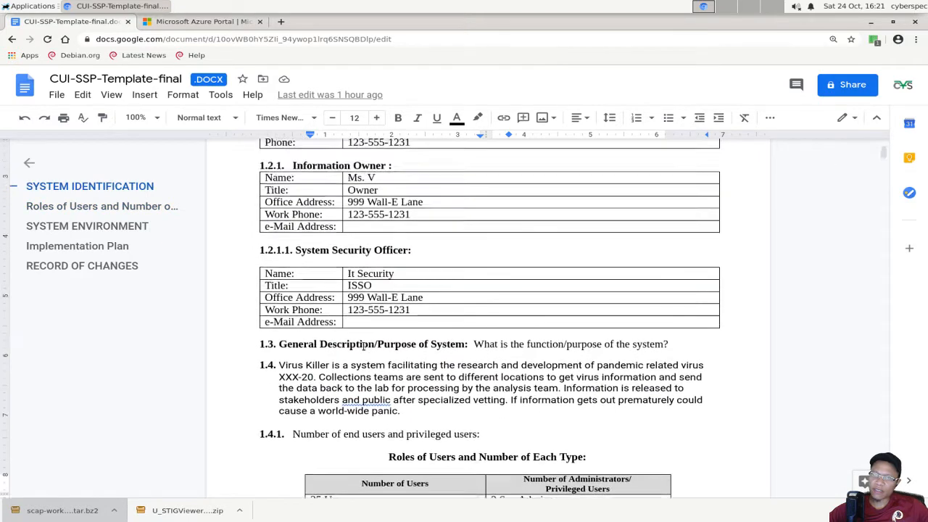
scroll(363, 345, down, 7)
scroll(384, 347, down, 2)
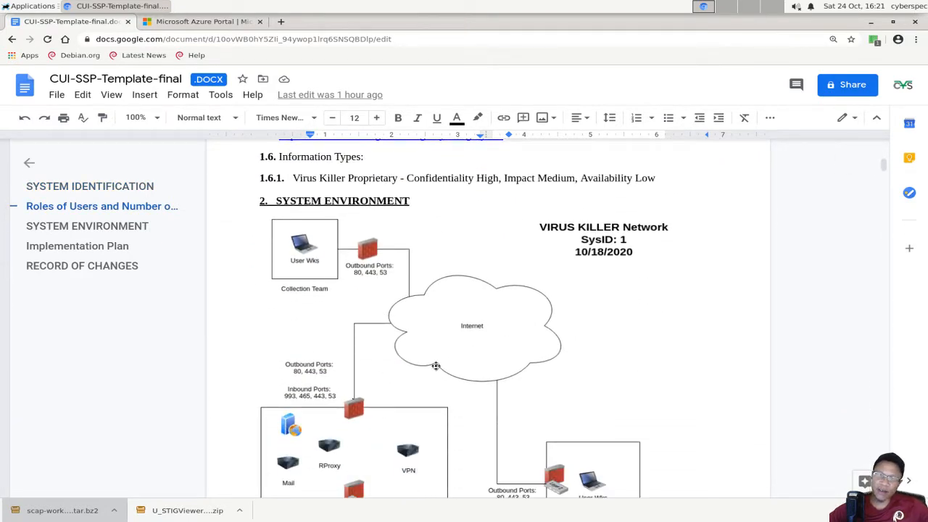
scroll(436, 365, down, 13)
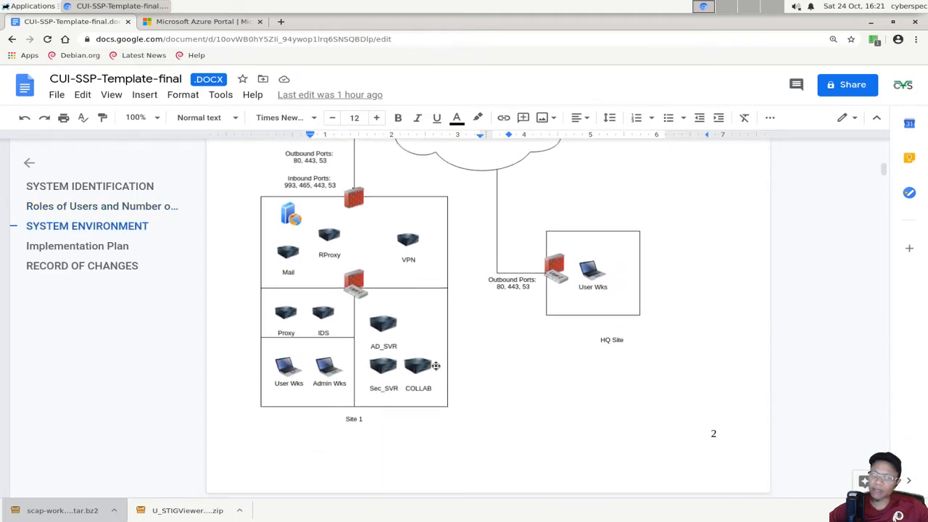
scroll(436, 365, up, 9)
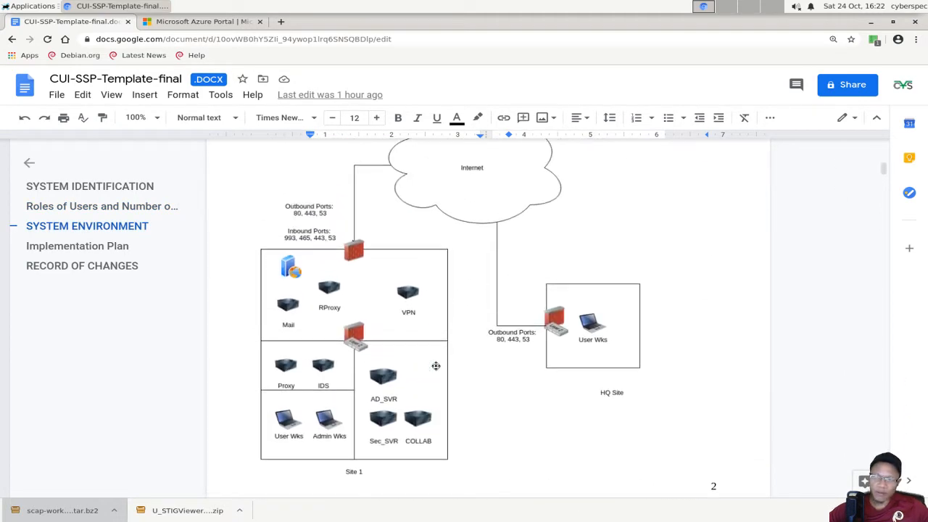
scroll(435, 365, down, 2)
scroll(435, 365, up, 2)
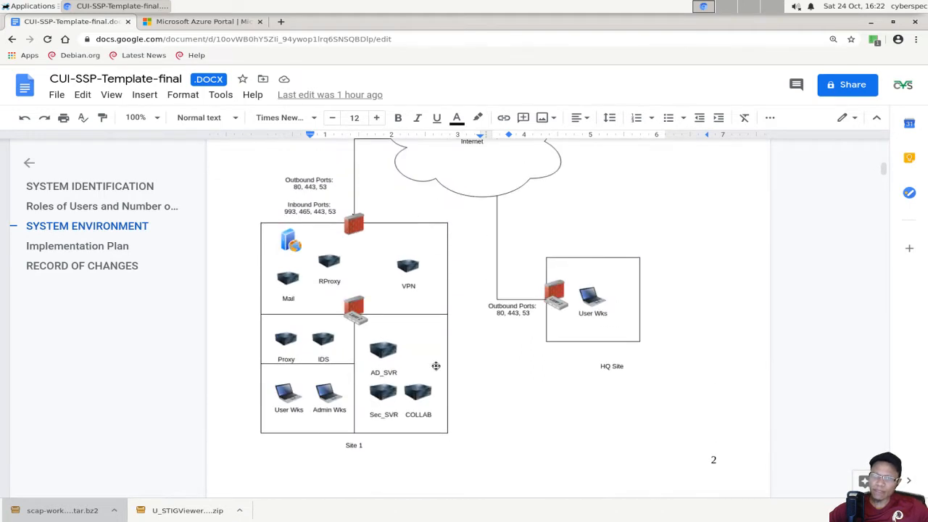
scroll(501, 313, up, 1)
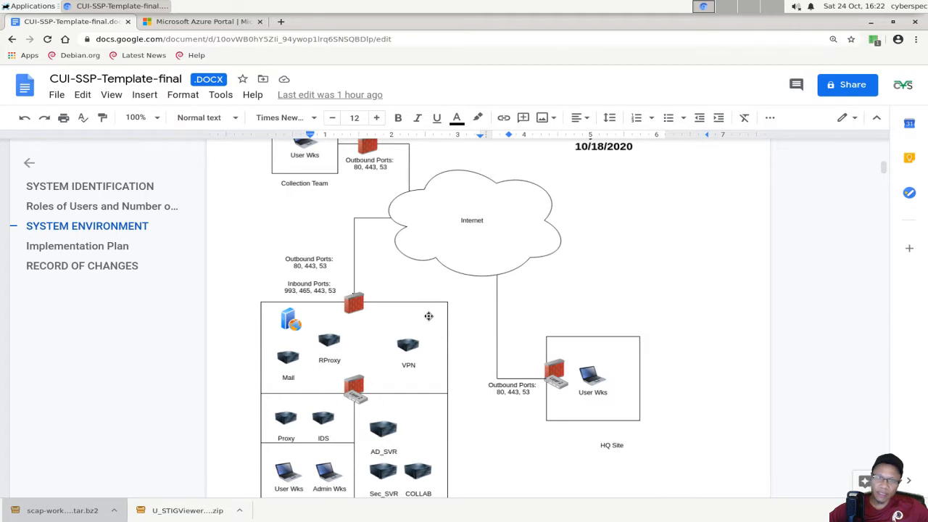
scroll(428, 315, down, 1)
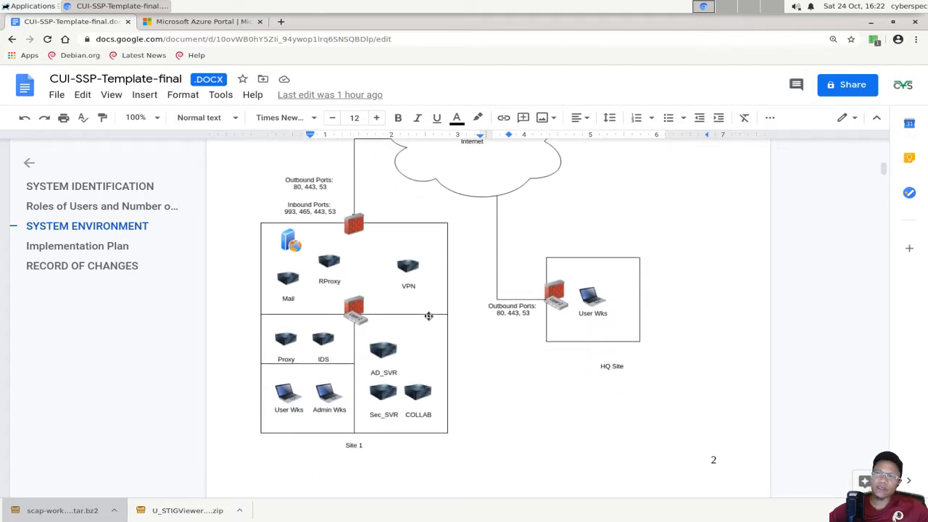
scroll(428, 315, up, 1)
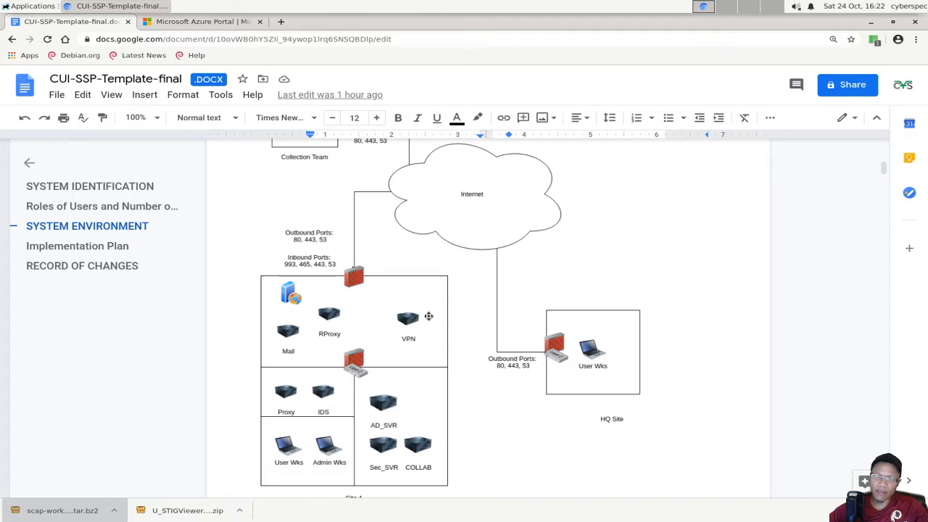
Review the hardware inventory table in section 2.1, including each device's make, firmware, OS and purpose
scroll(429, 316, down, 10)
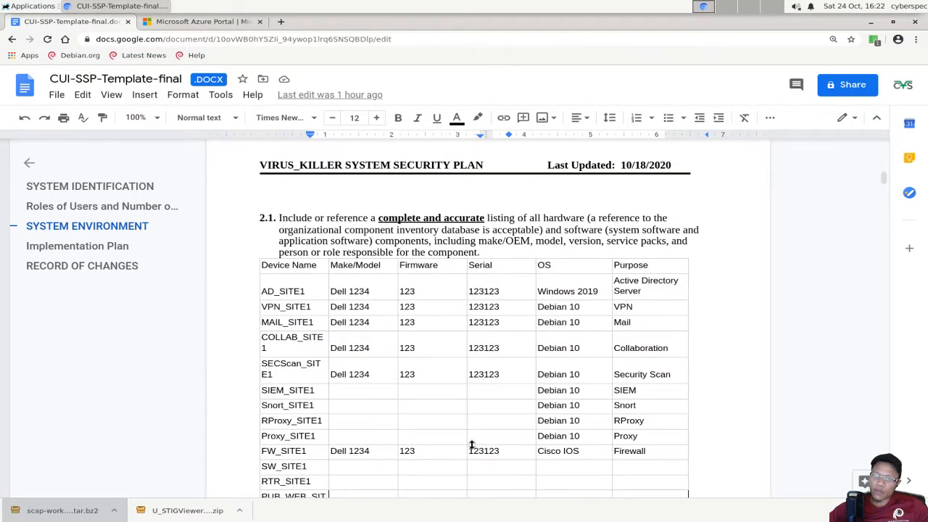
scroll(434, 296, down, 2)
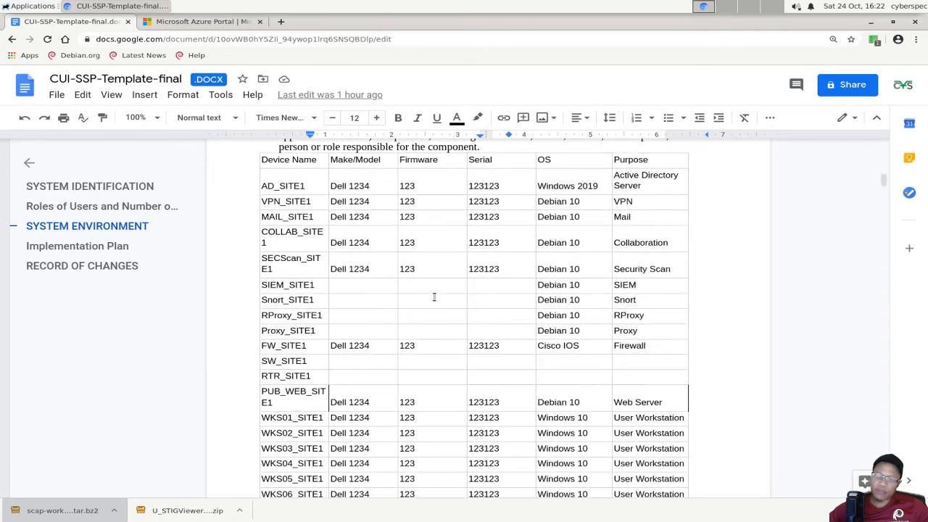
scroll(434, 296, up, 3)
scroll(434, 297, down, 3)
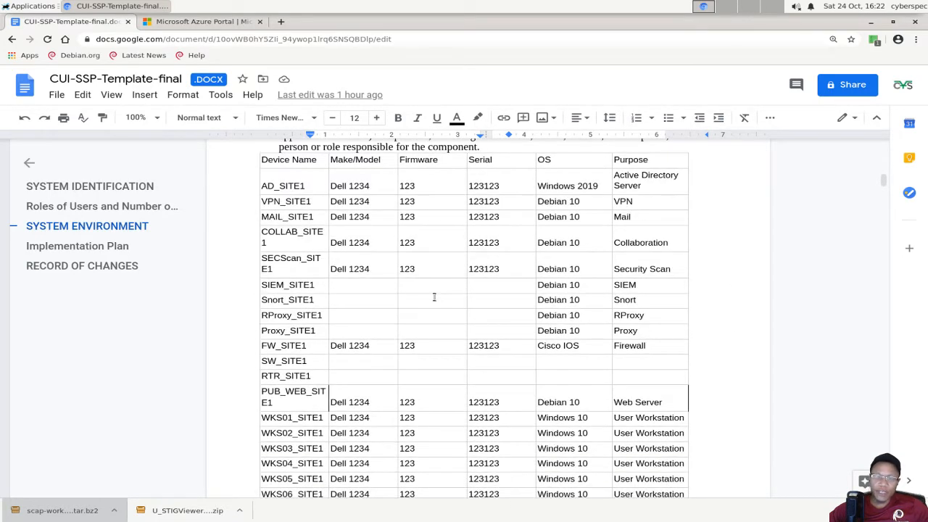
scroll(434, 296, up, 2)
scroll(434, 297, up, 3)
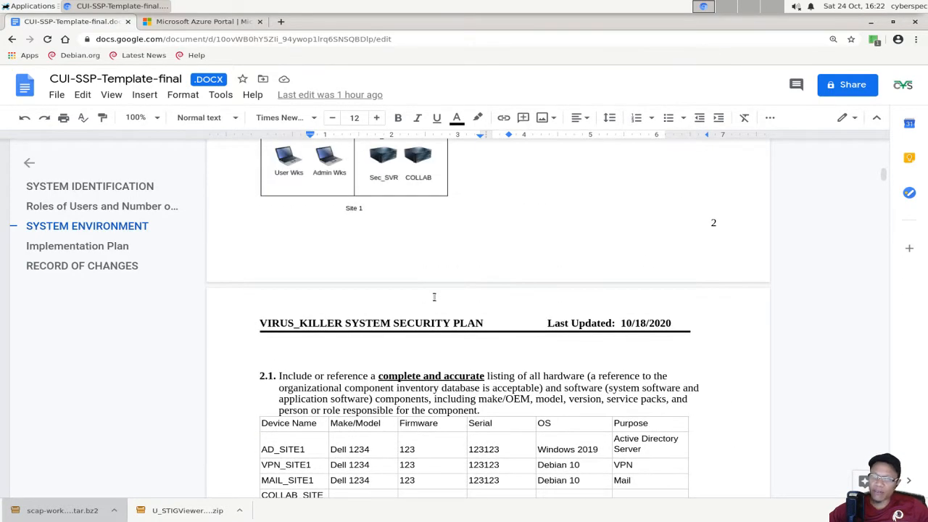
scroll(424, 316, down, 4)
scroll(346, 339, down, 15)
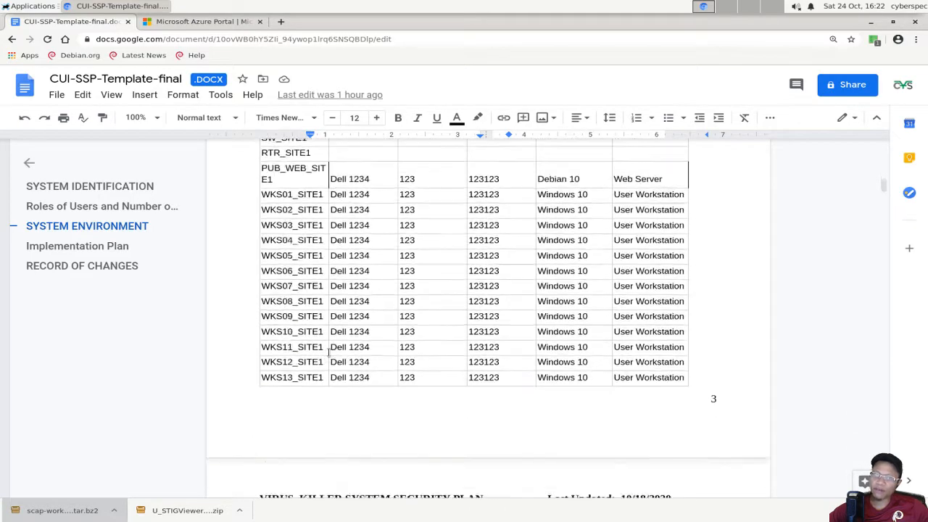
Examine the software components table in section 2.2, comparing the Windows 10 entry and the other components with their Security Assessment guides
scroll(442, 312, down, 1)
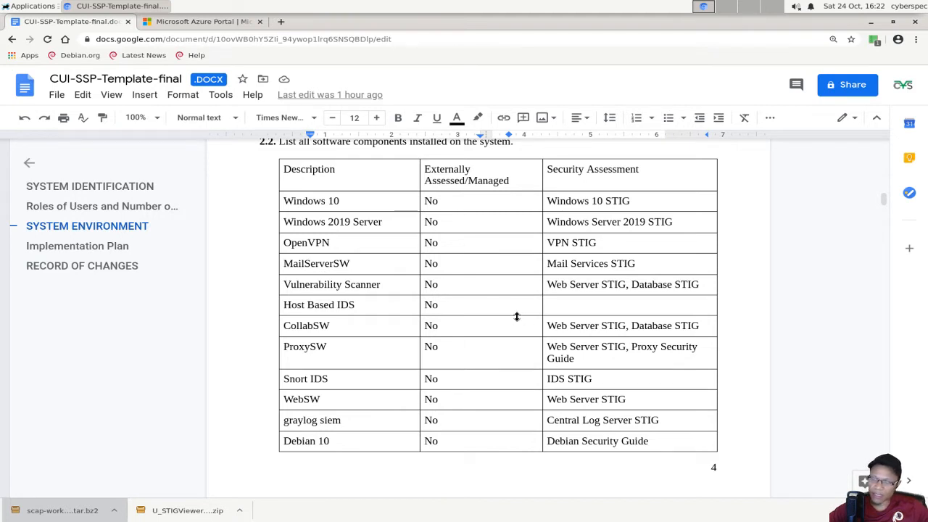
click(585, 200)
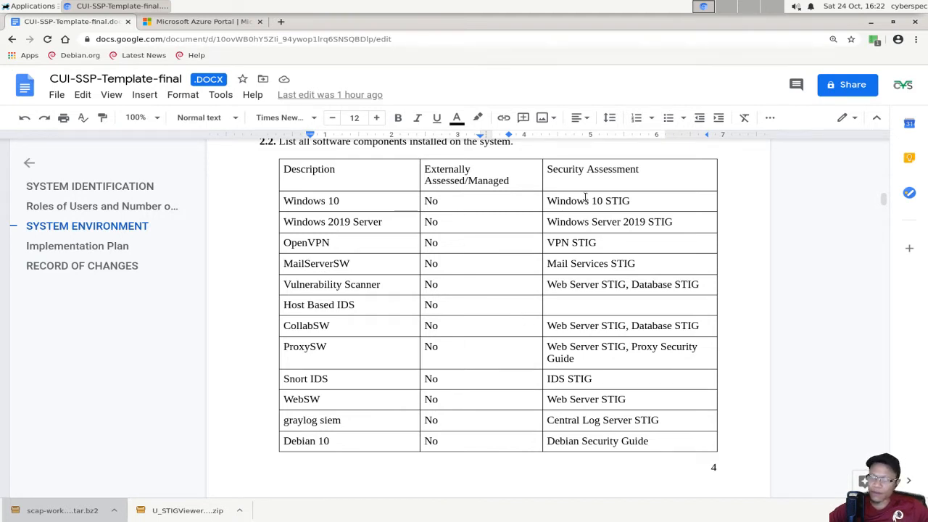
drag(596, 299, 611, 443)
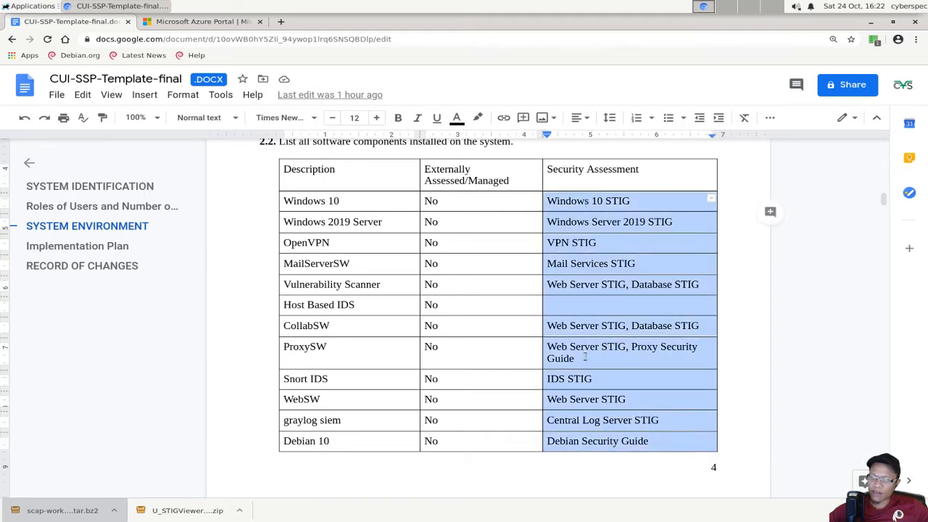
click(580, 190)
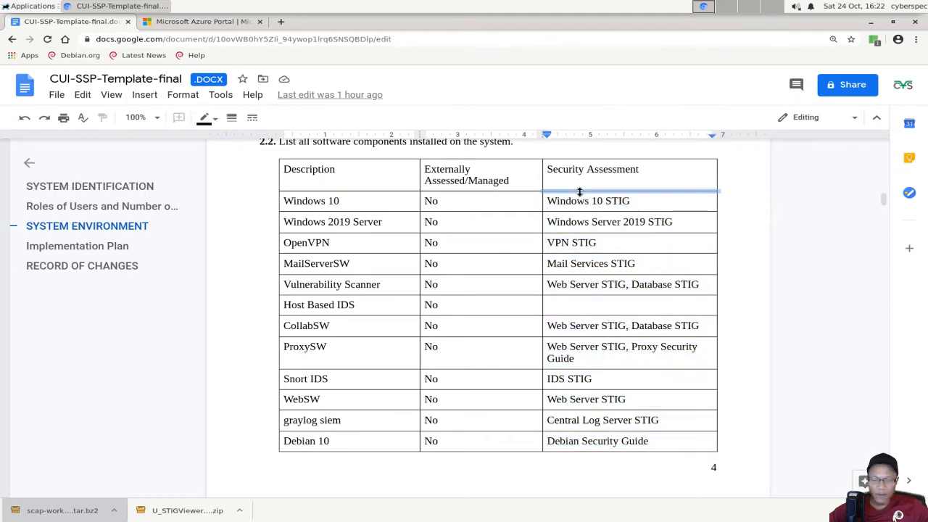
click(561, 203)
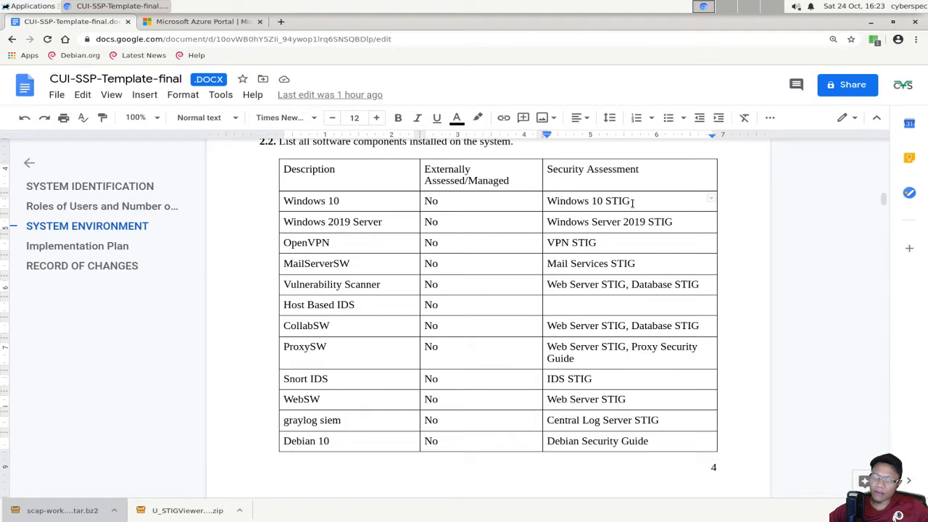
drag(644, 200, 560, 190)
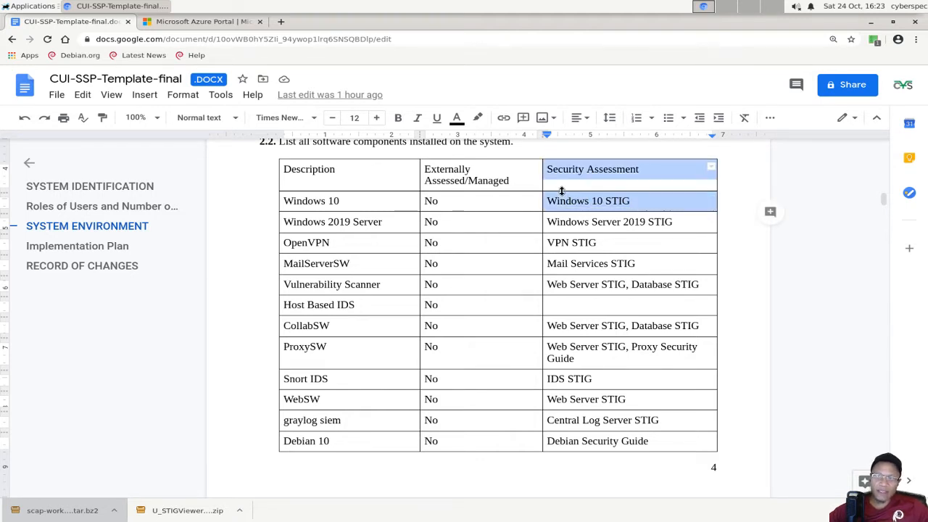
click(561, 192)
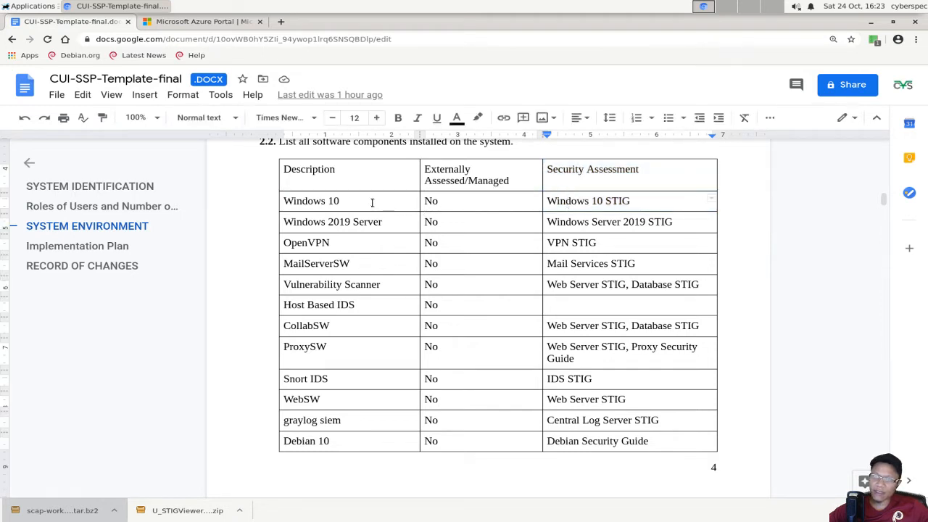
drag(295, 201, 348, 200)
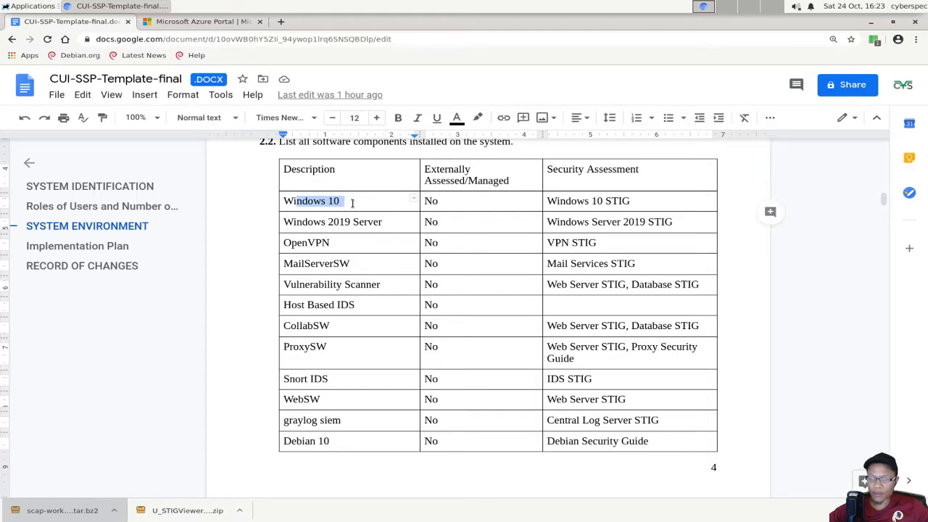
click(352, 203)
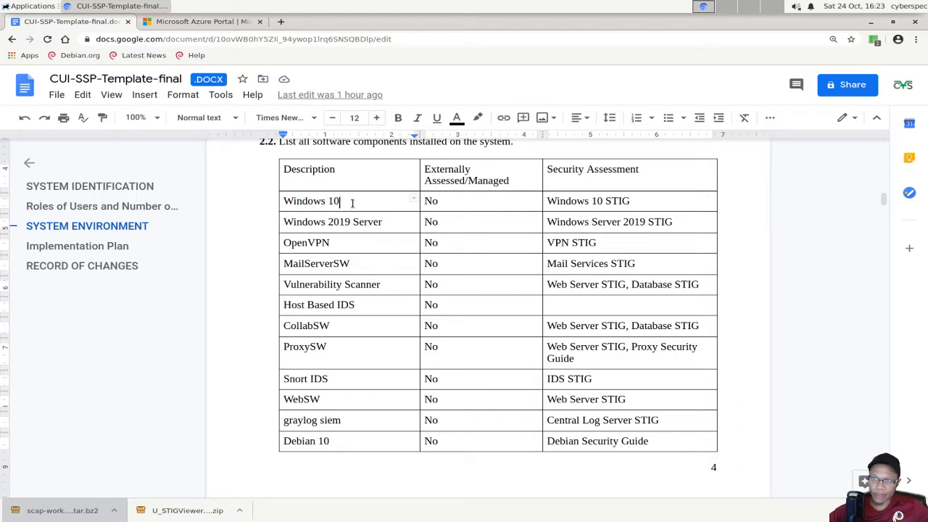
drag(344, 202, 315, 198)
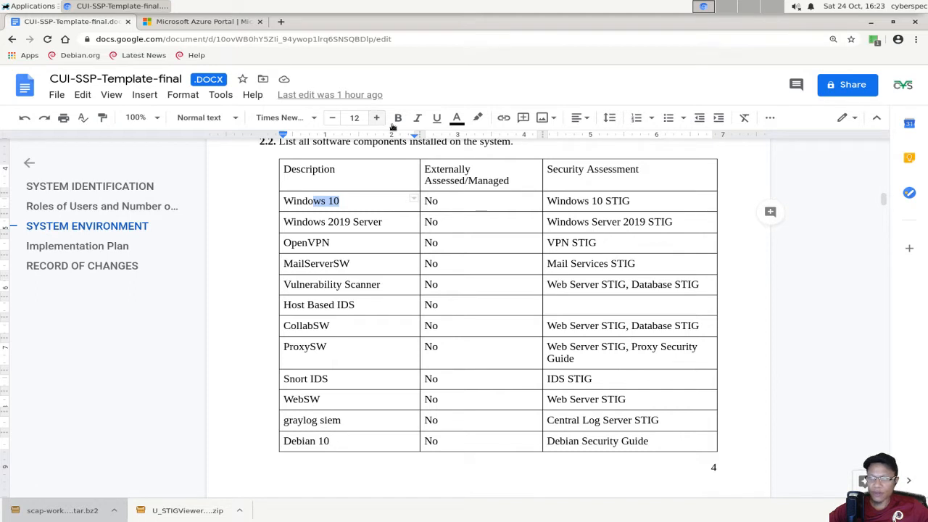
click(448, 221)
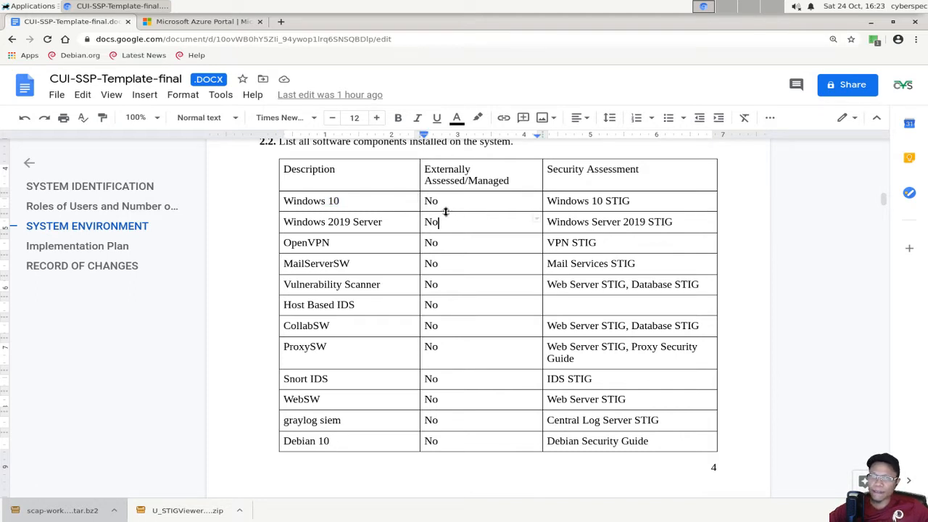
Switch to the open Microsoft Azure portal page and look over its landing content
click(207, 29)
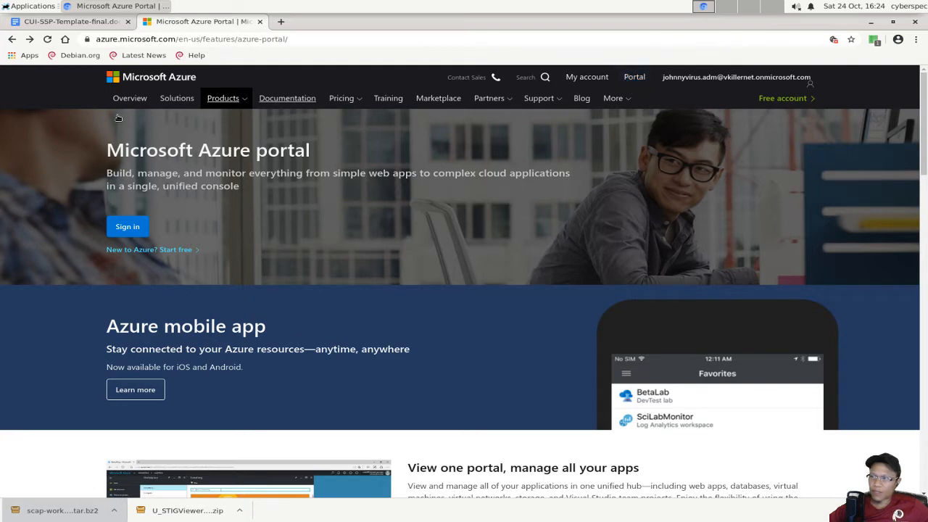
scroll(439, 290, down, 1)
scroll(438, 290, up, 1)
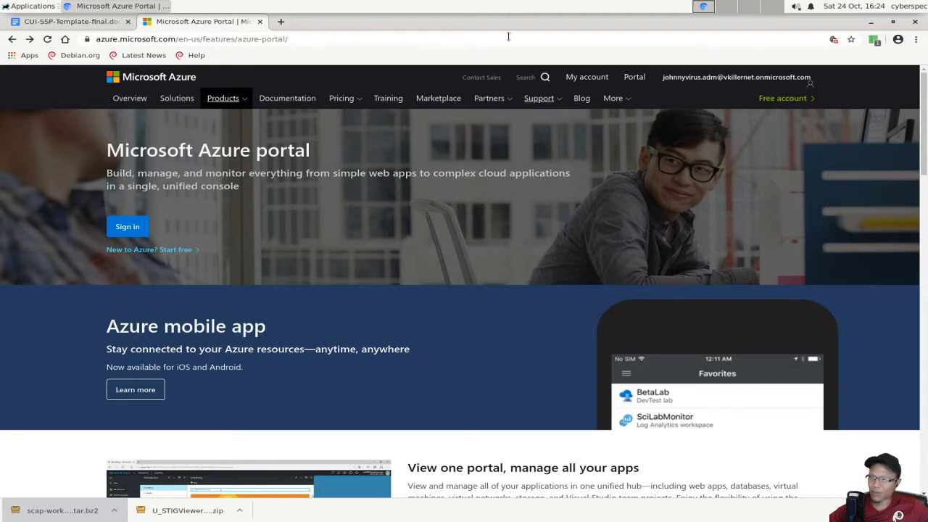
Open the Azure portal home page and look over its services and favorites, previewing Resource groups, Virtual networks and Virtual machines
click(632, 83)
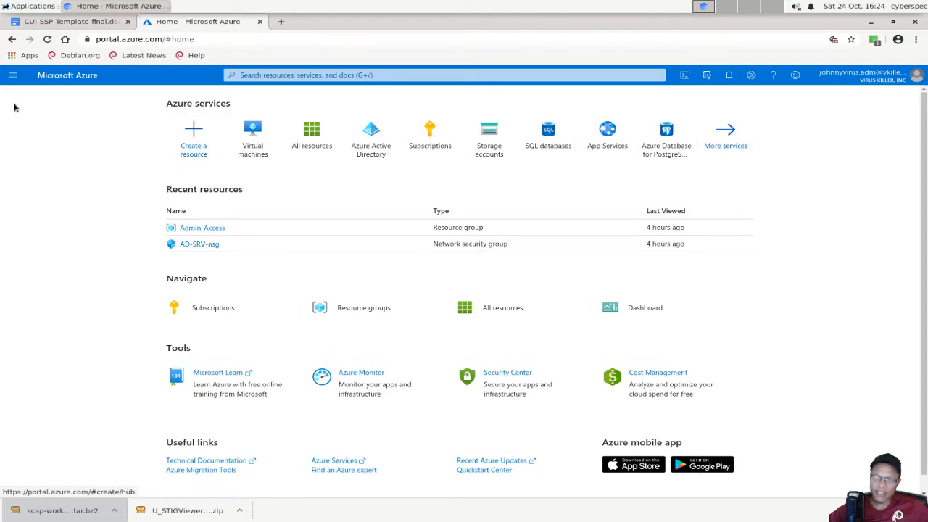
click(13, 74)
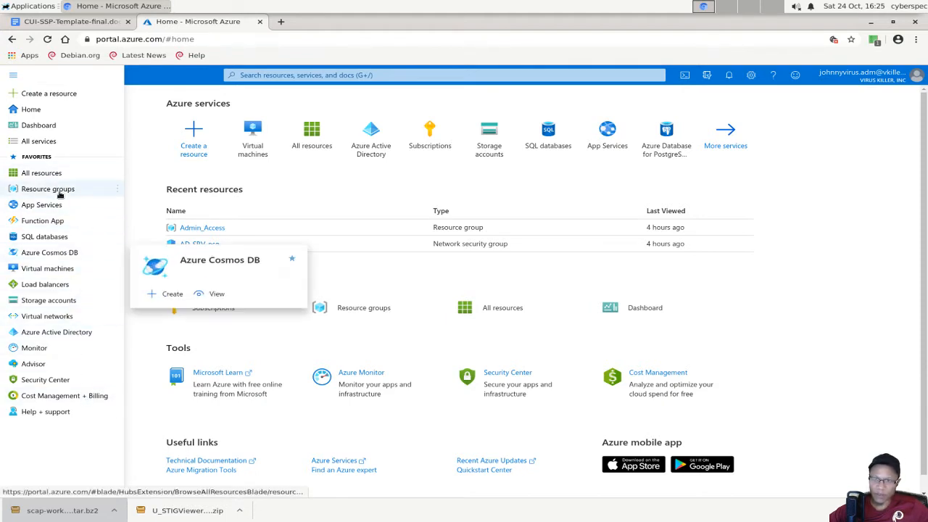
mouse_move(60, 193)
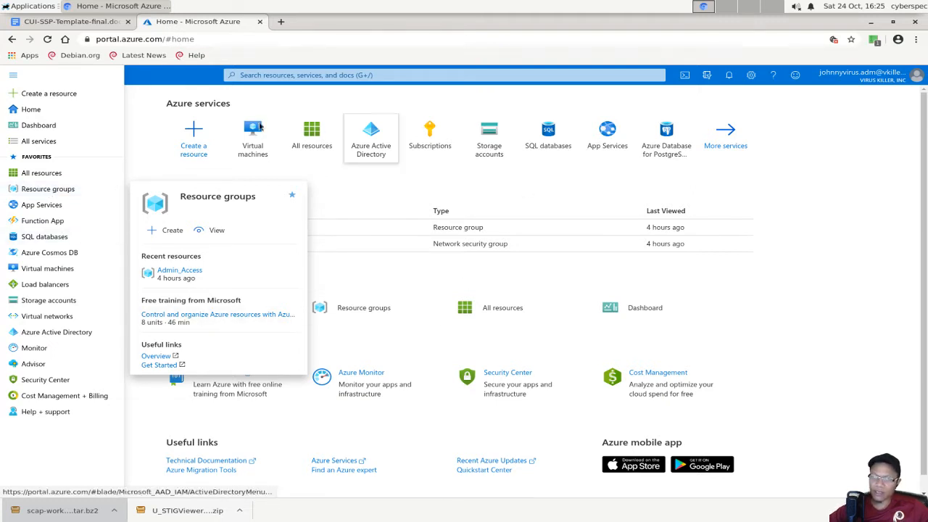
click(399, 191)
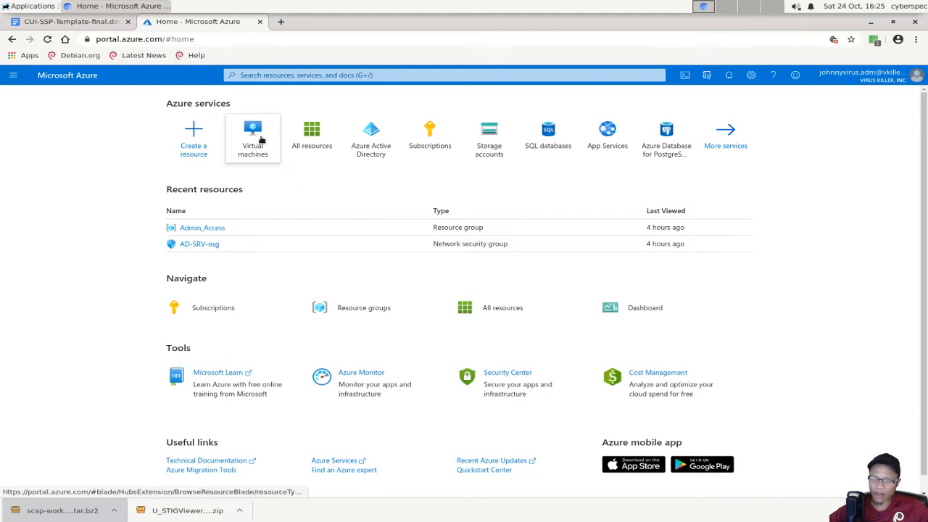
mouse_move(259, 145)
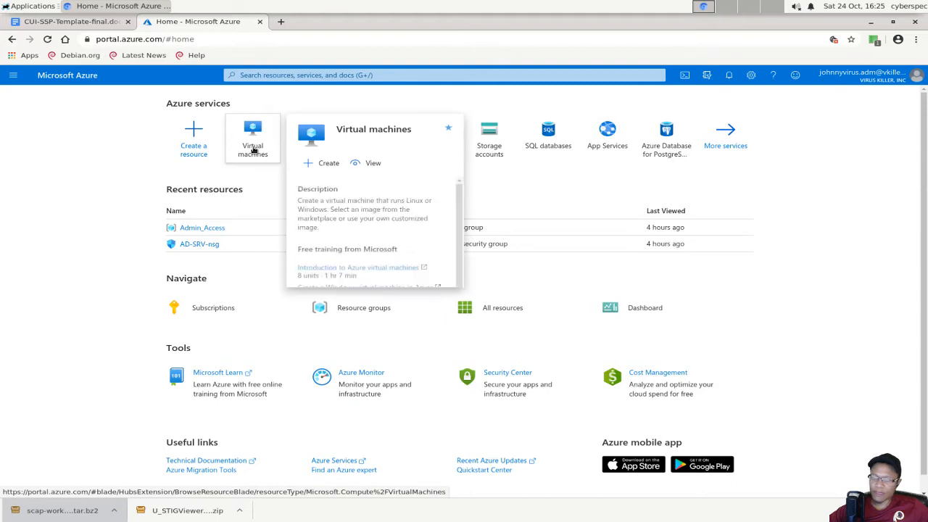
click(13, 75)
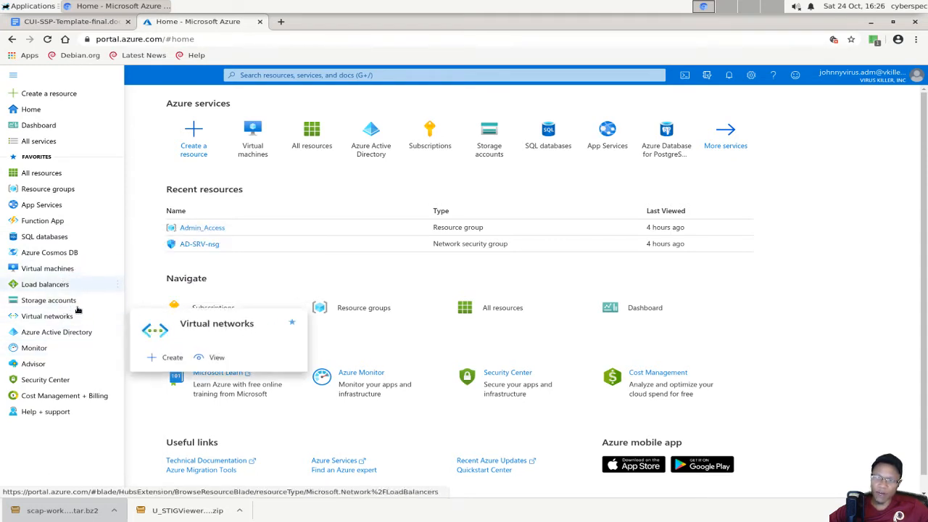
mouse_move(76, 177)
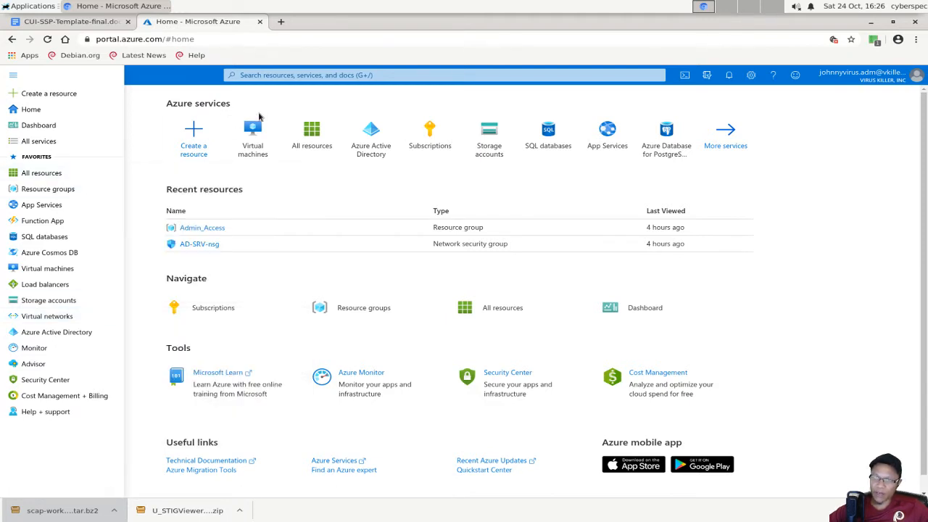
mouse_move(260, 137)
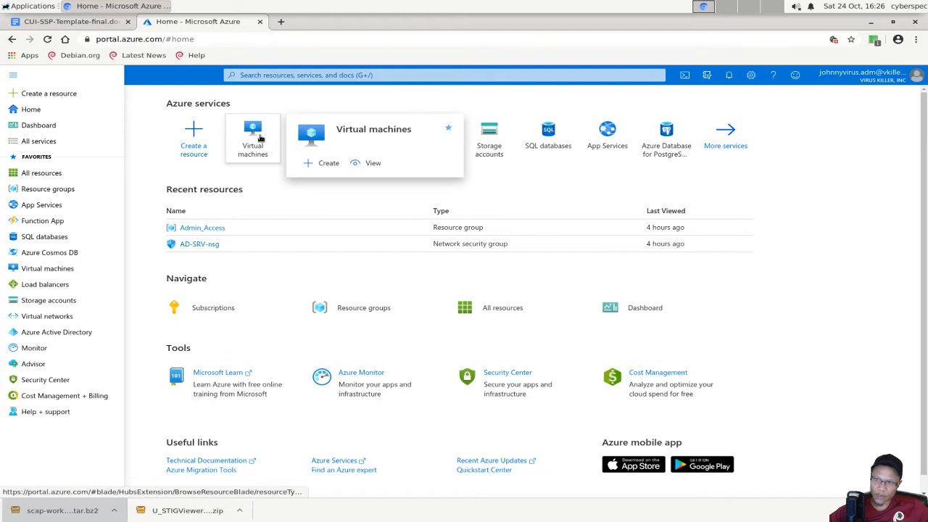
Start creating a new virtual machine from the Virtual machines service
click(260, 138)
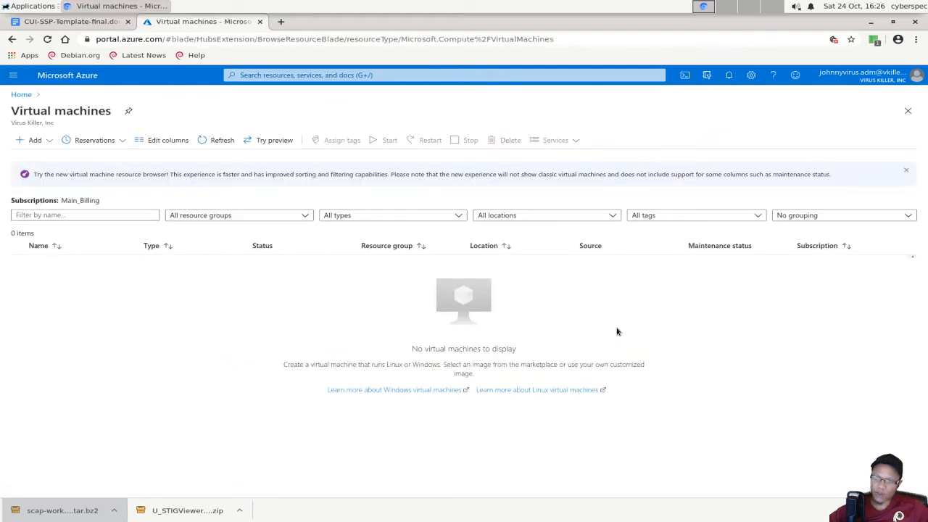
click(34, 142)
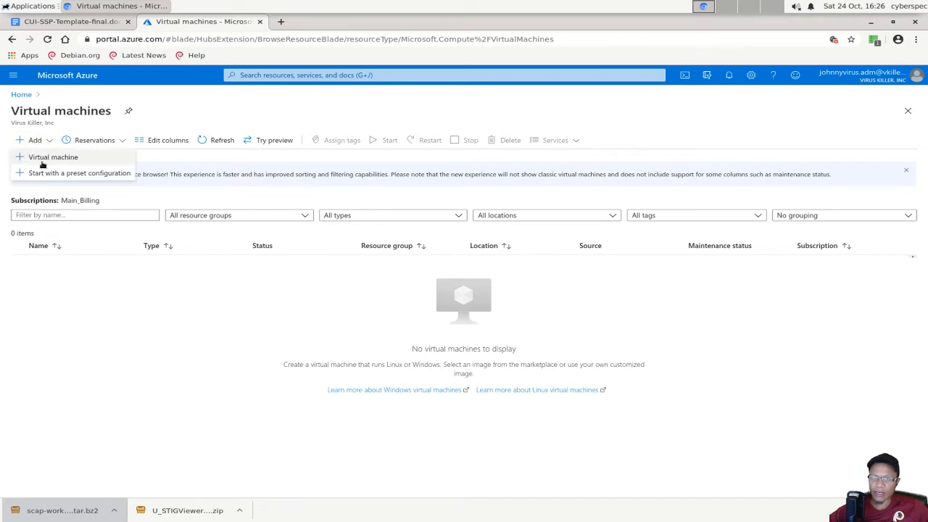
click(36, 159)
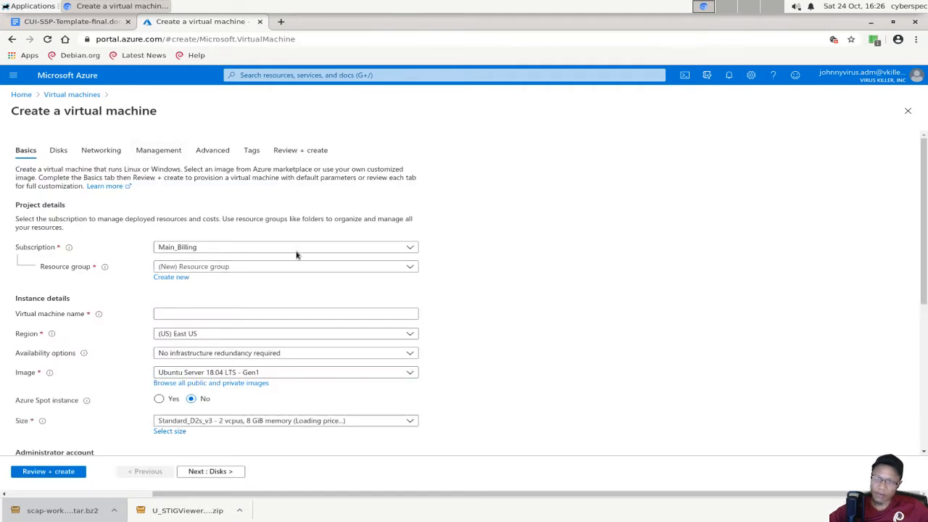
Look over the project details, checking the Subscription field of the new virtual machine
scroll(435, 274, down, 1)
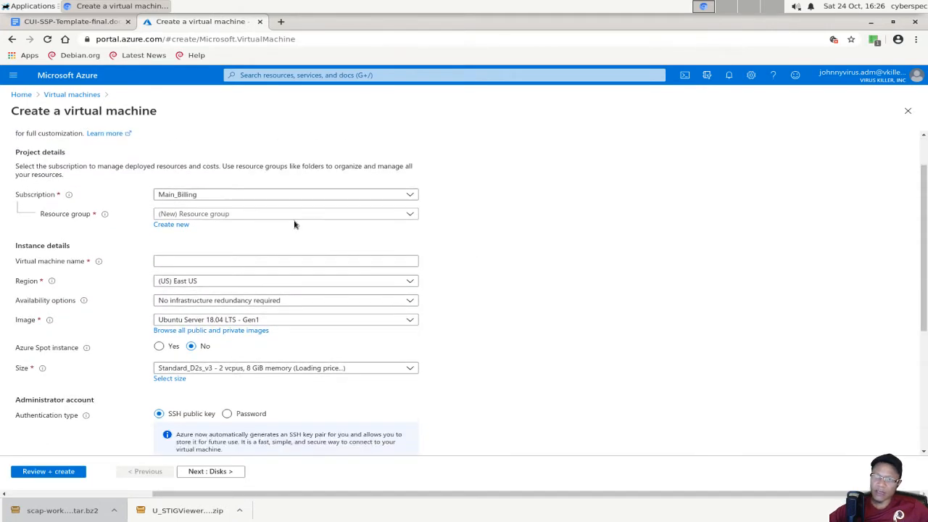
click(165, 199)
click(166, 198)
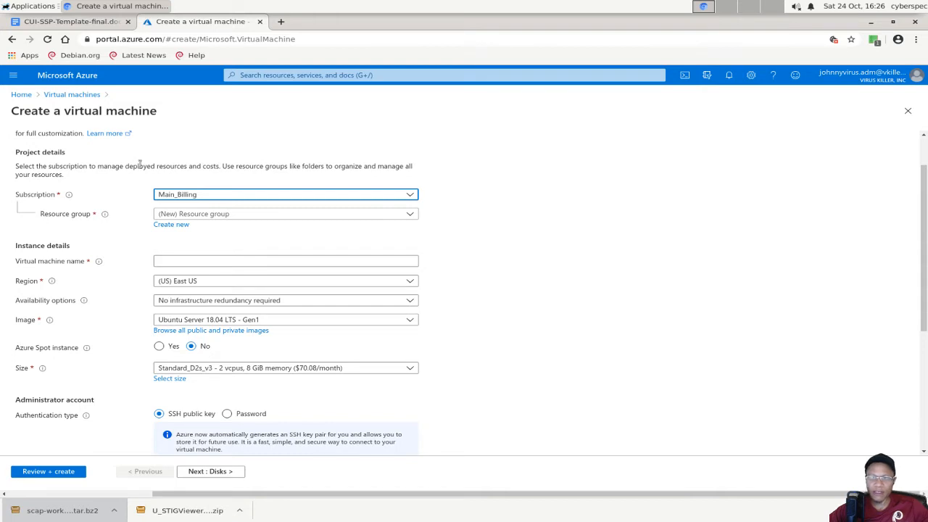
click(165, 203)
click(147, 159)
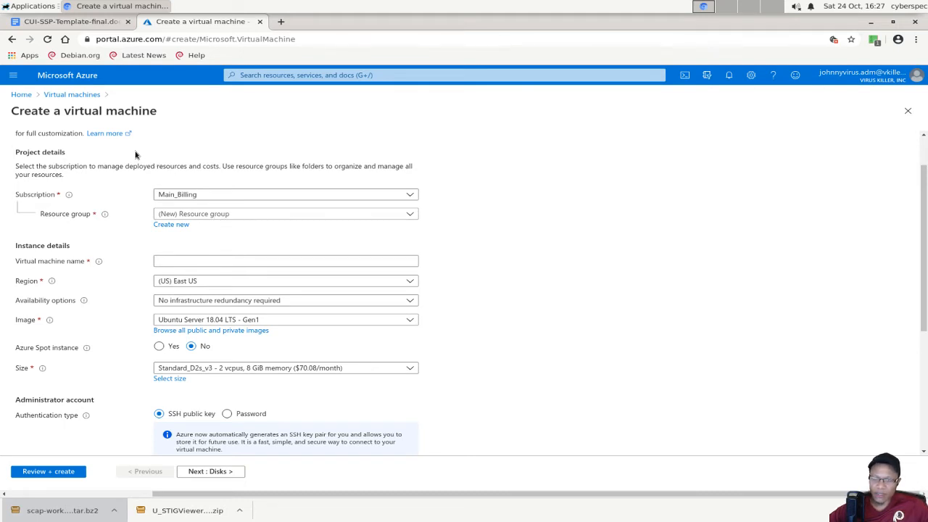
Name the virtual machine WKS01-SITE1 and check the available regions, keeping (US) East US
click(205, 259)
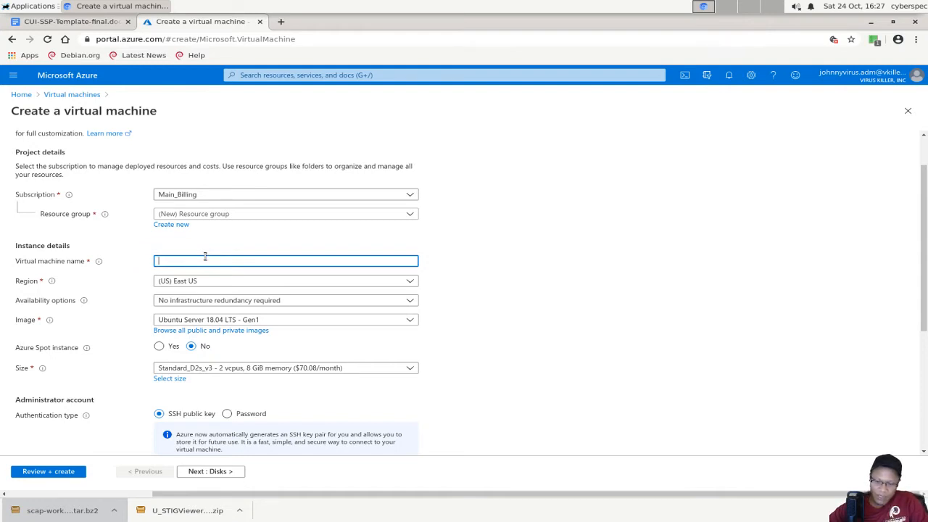
text(WKS01)
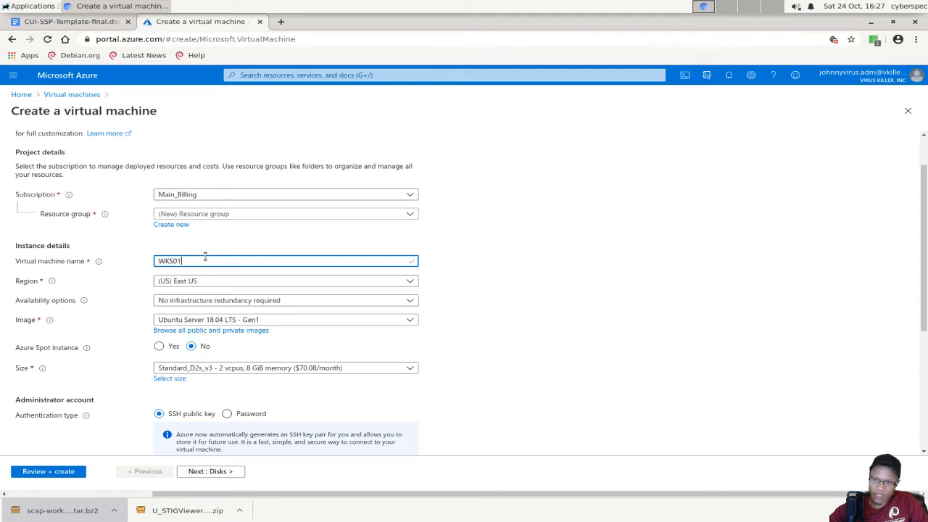
text(-V)
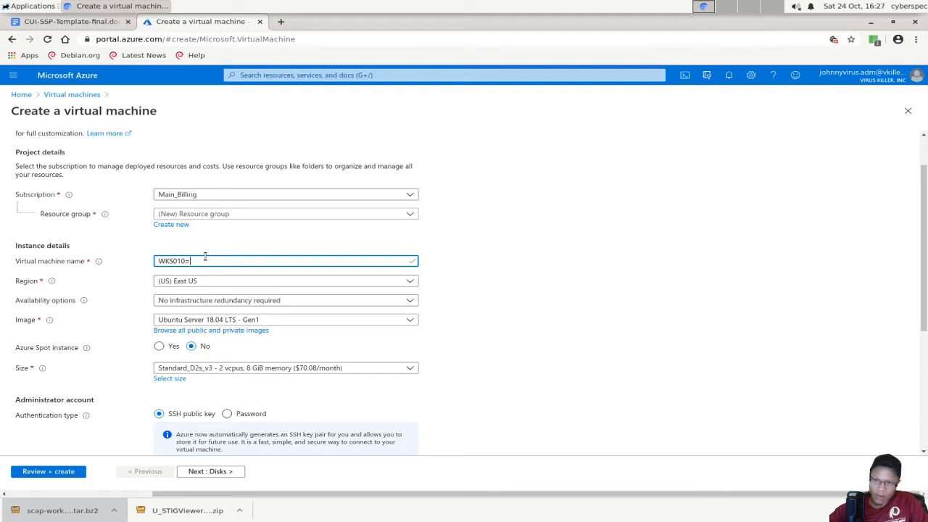
key(BackSpace)
key(BackSpace)
text(-SITE1)
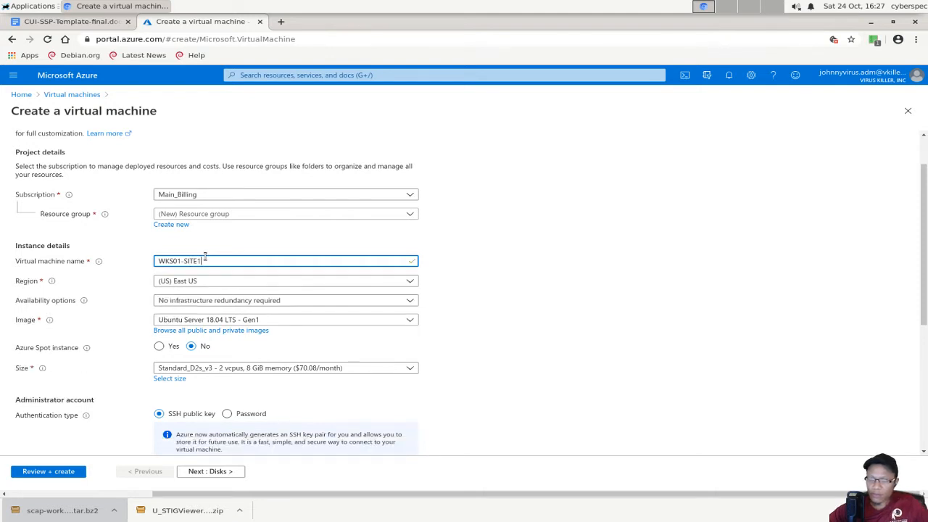
click(189, 280)
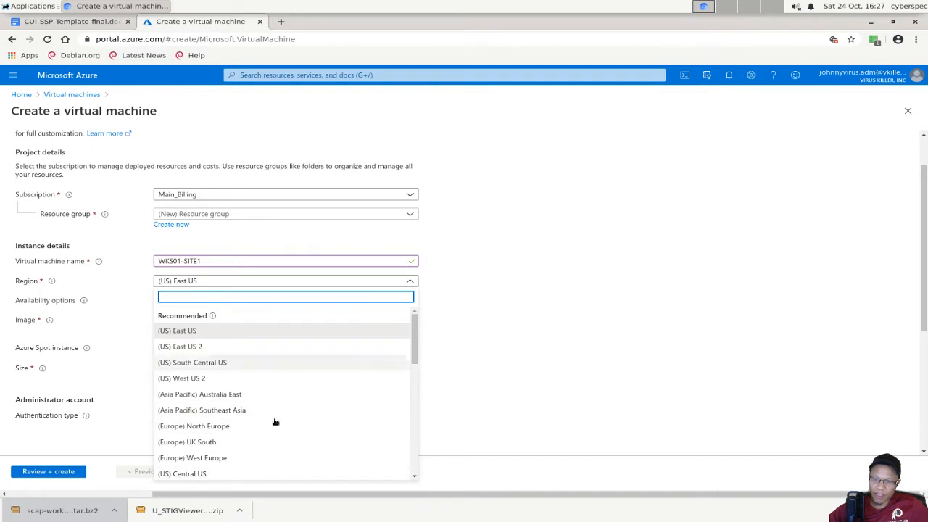
click(499, 314)
Set the virtual machine's image to Windows 10 Pro, Version 1809 - Gen1
scroll(471, 304, down, 2)
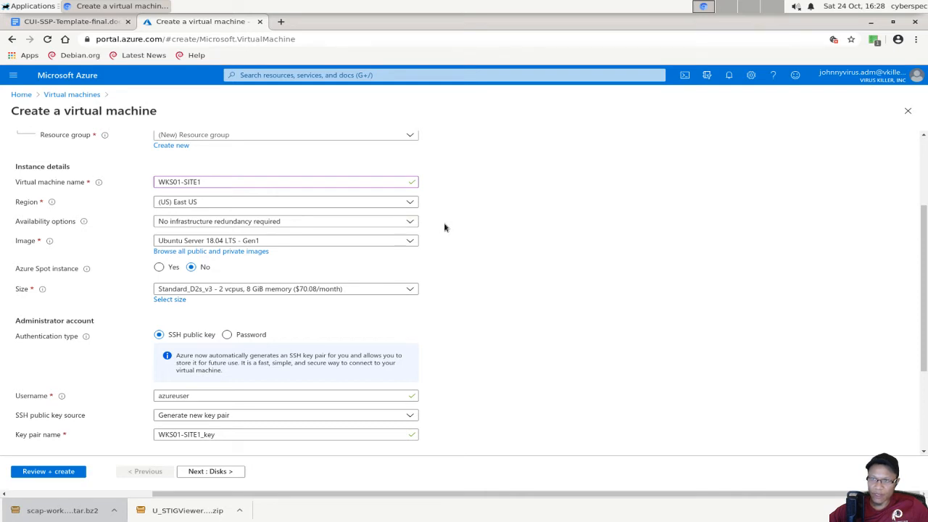
scroll(435, 225, down, 1)
click(388, 187)
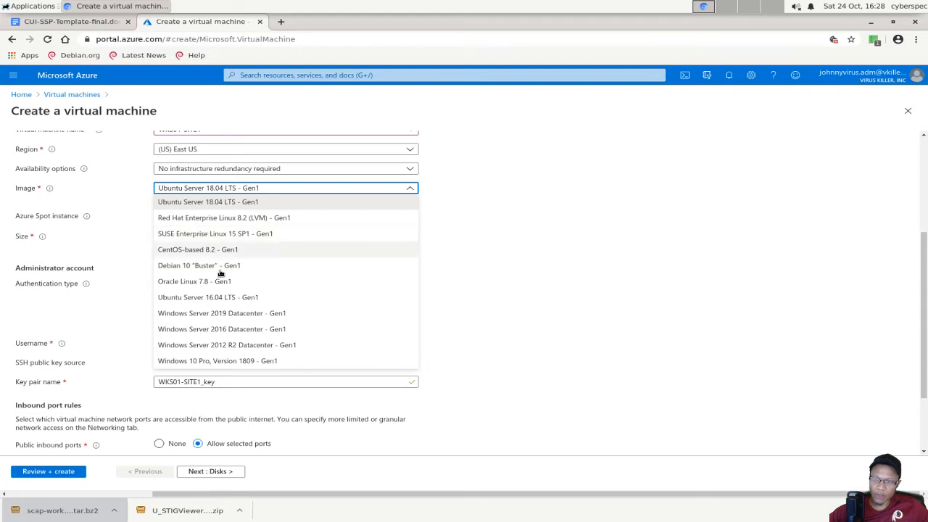
click(229, 360)
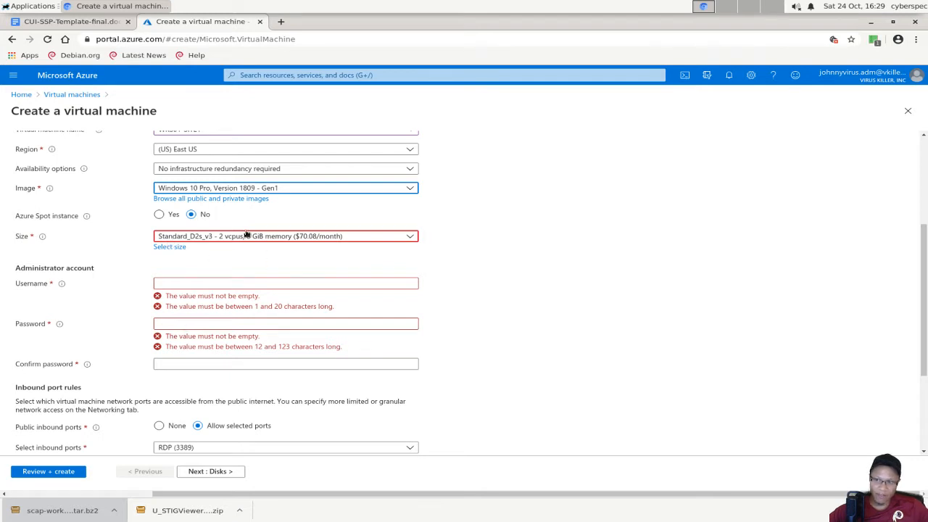
Make the machine an Azure Spot instance and read through the capacity-based and price-based eviction type descriptions
click(159, 214)
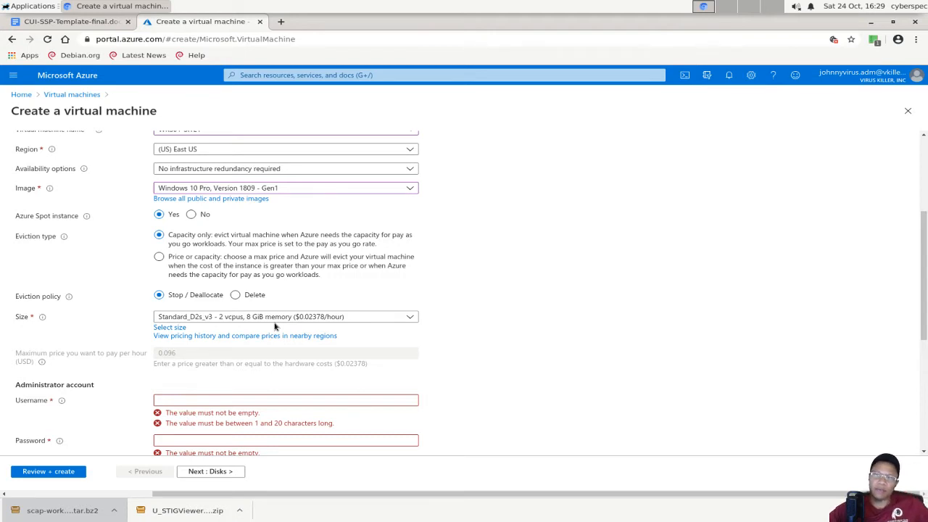
drag(380, 246, 144, 238)
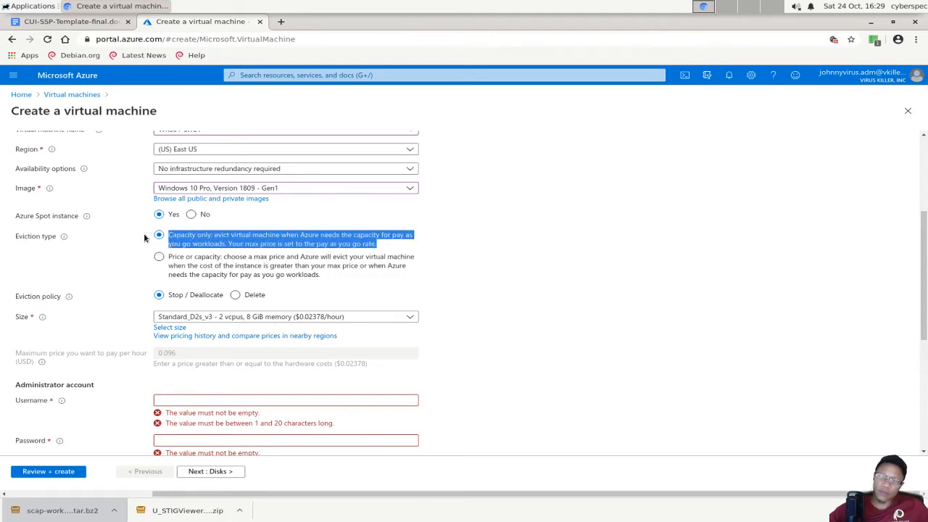
drag(326, 275, 298, 264)
click(330, 243)
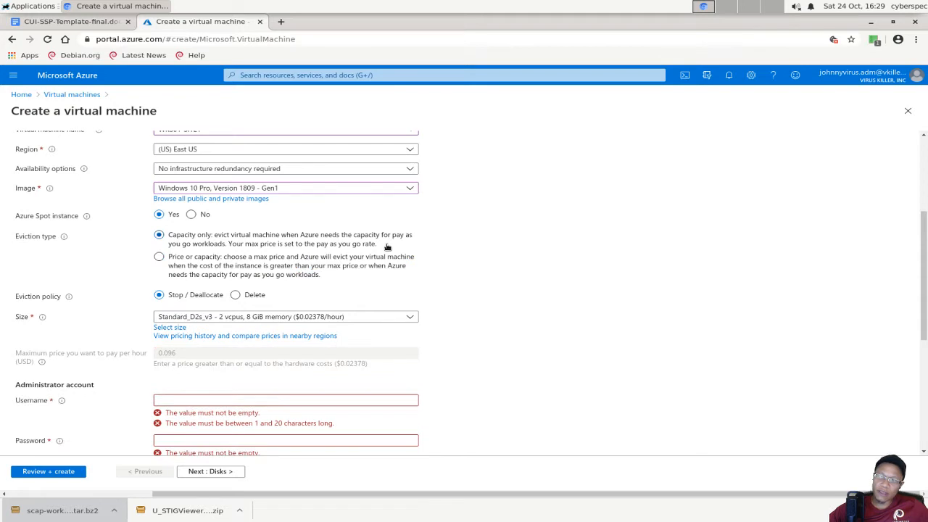
drag(373, 244, 171, 237)
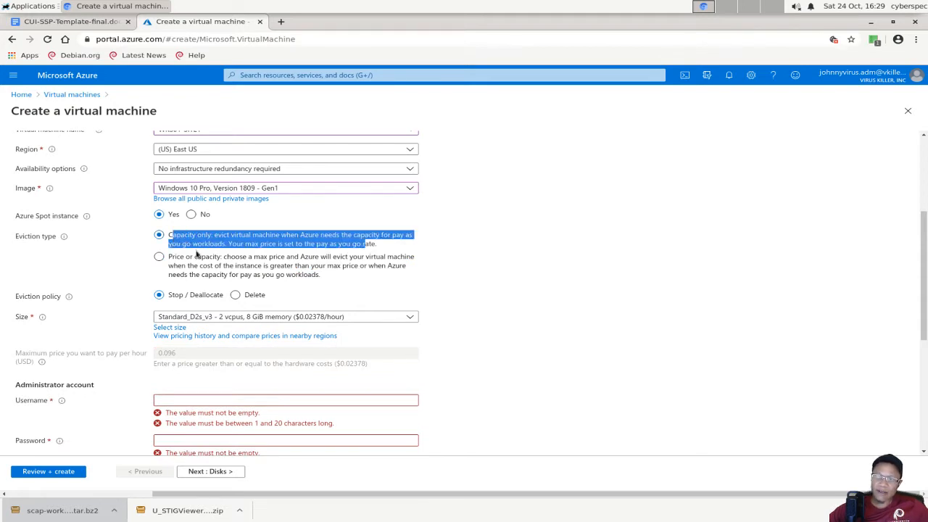
click(187, 247)
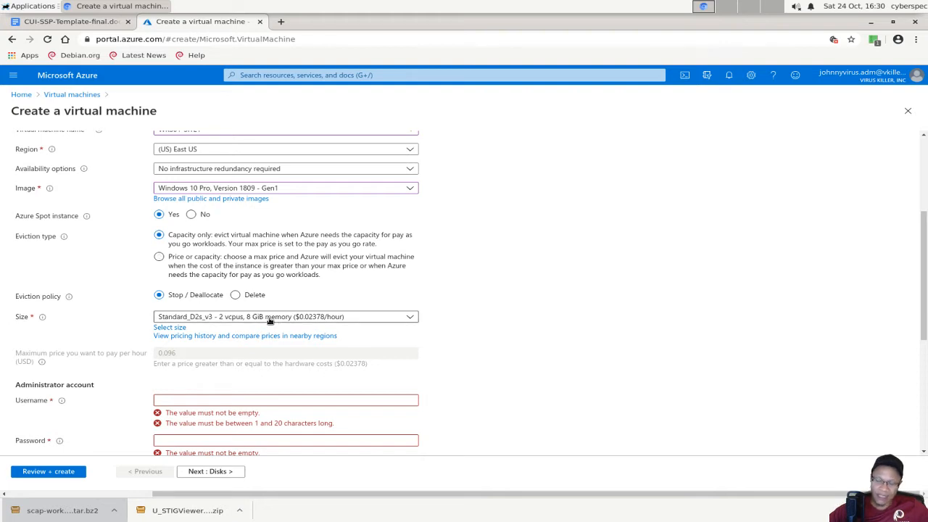
Try the Price or capacity eviction type with a maximum hourly price of 10 USD, and switch back to Capacity only
click(256, 271)
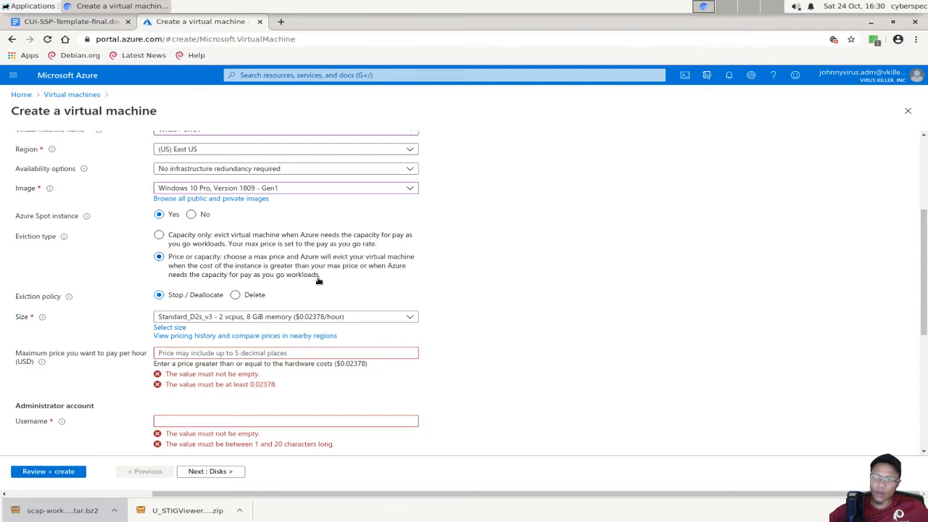
click(266, 351)
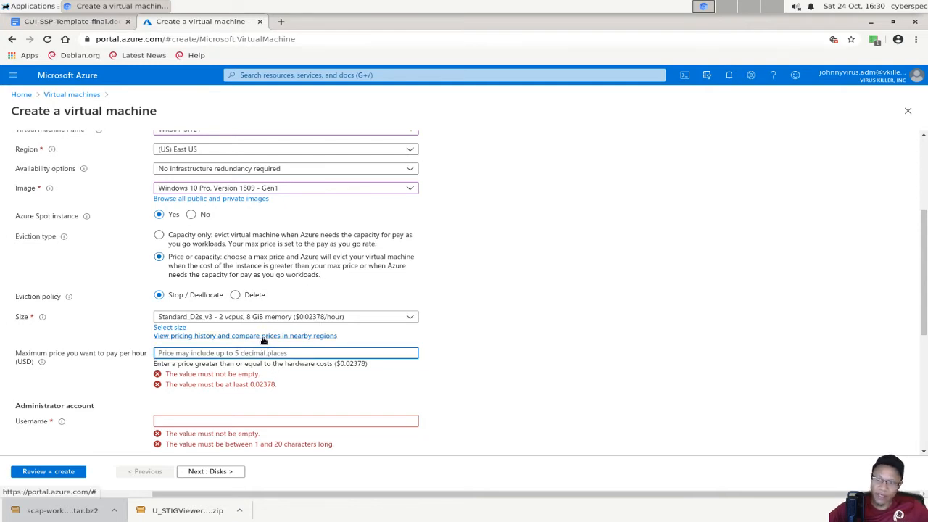
text(10)
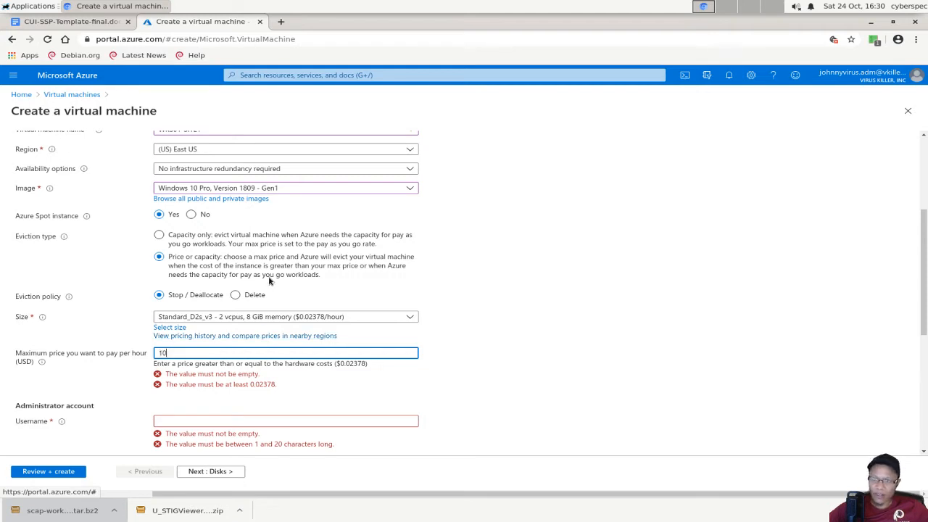
double_click(230, 351)
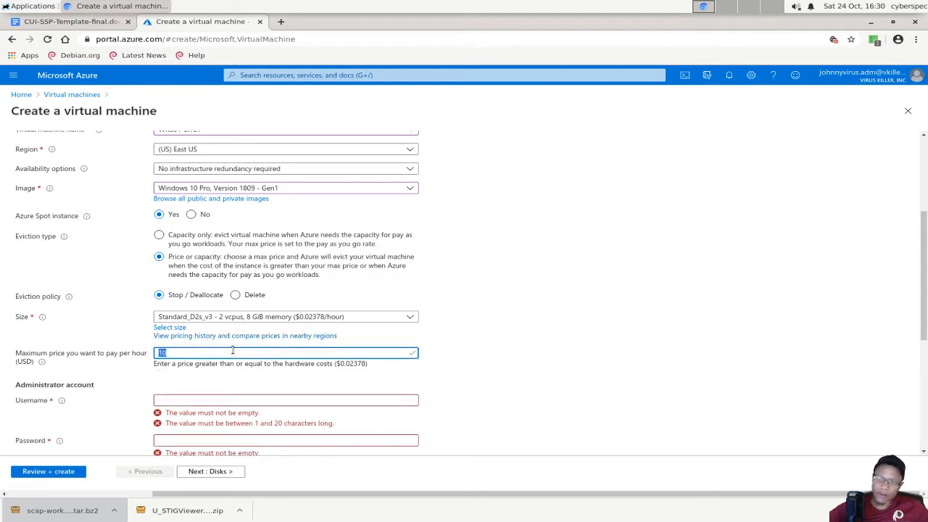
key(BackSpace)
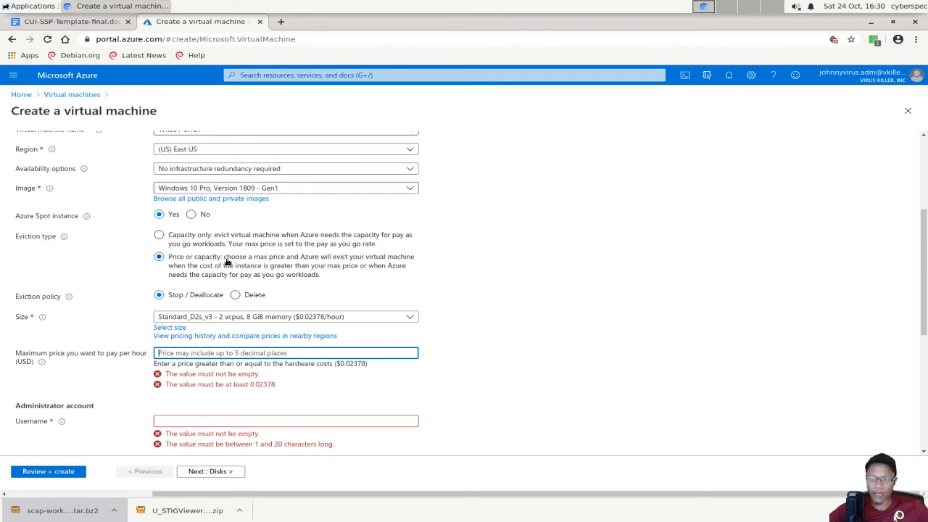
click(188, 237)
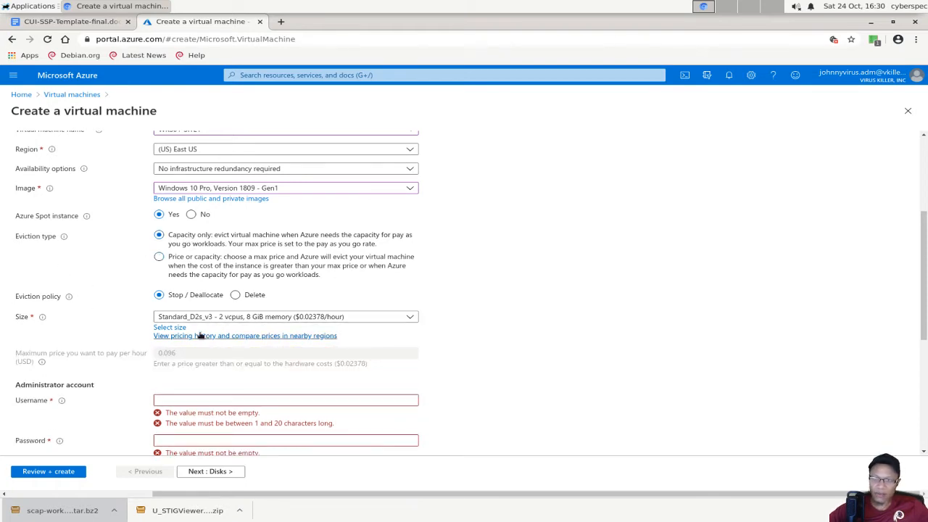
Set the administrator account's username to root.adm, and enter and confirm the account password
click(157, 400)
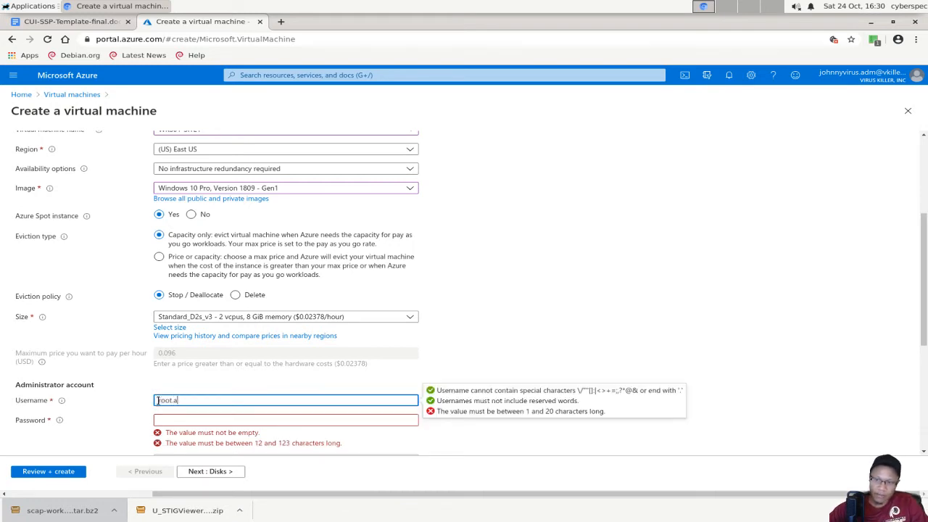
key(Tab)
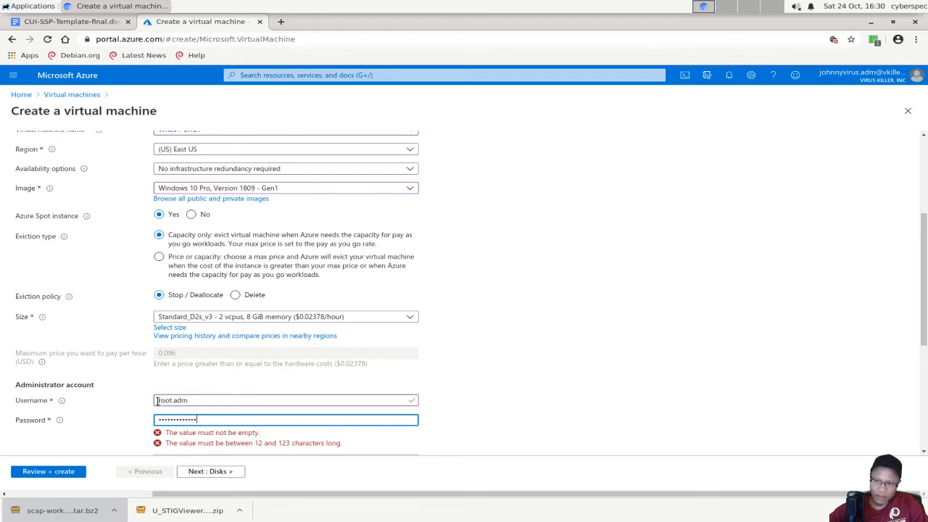
key(Tab)
text(****)
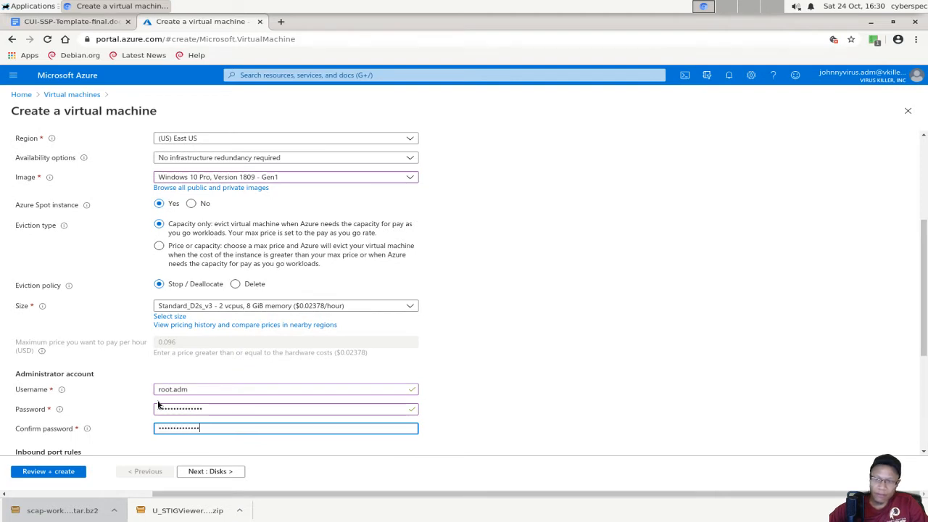
click(561, 391)
scroll(555, 372, down, 3)
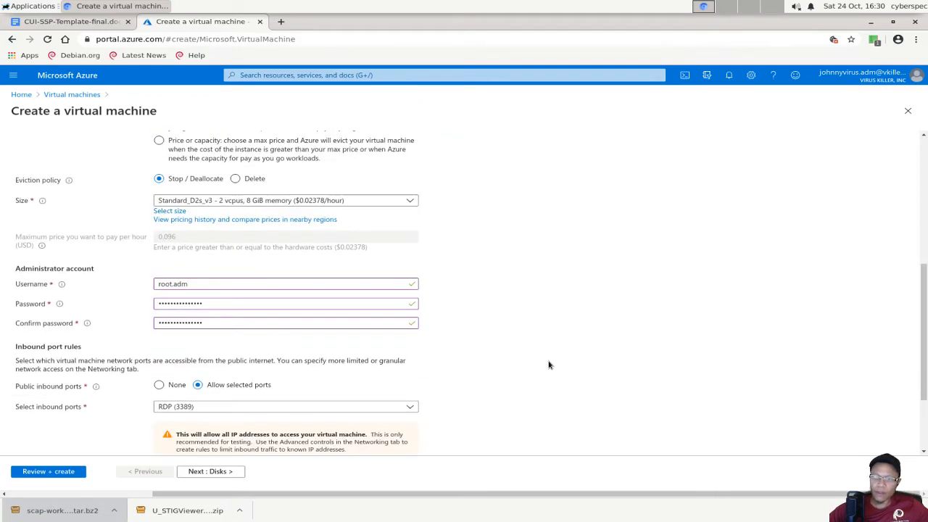
Try the Windows 10 multi-tenant license confirmation, leave it cleared, and look back over the basic settings
scroll(536, 319, down, 3)
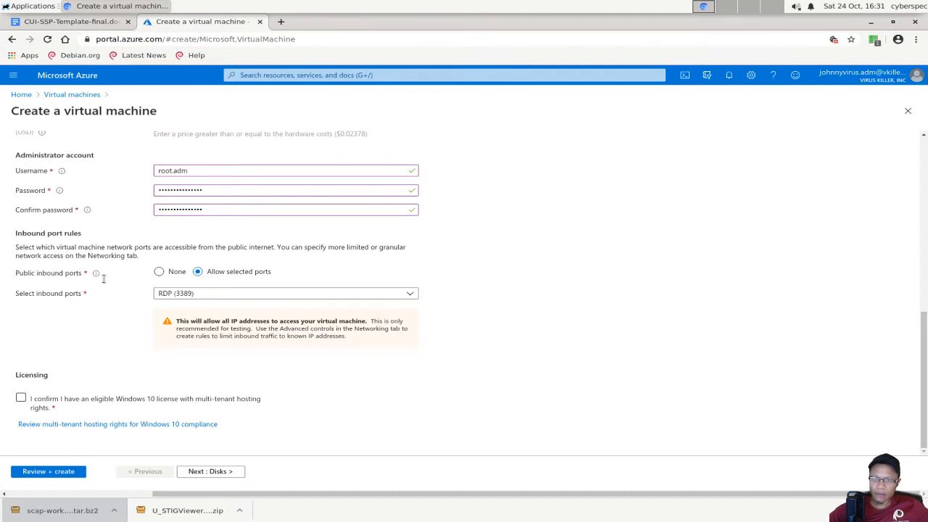
click(29, 407)
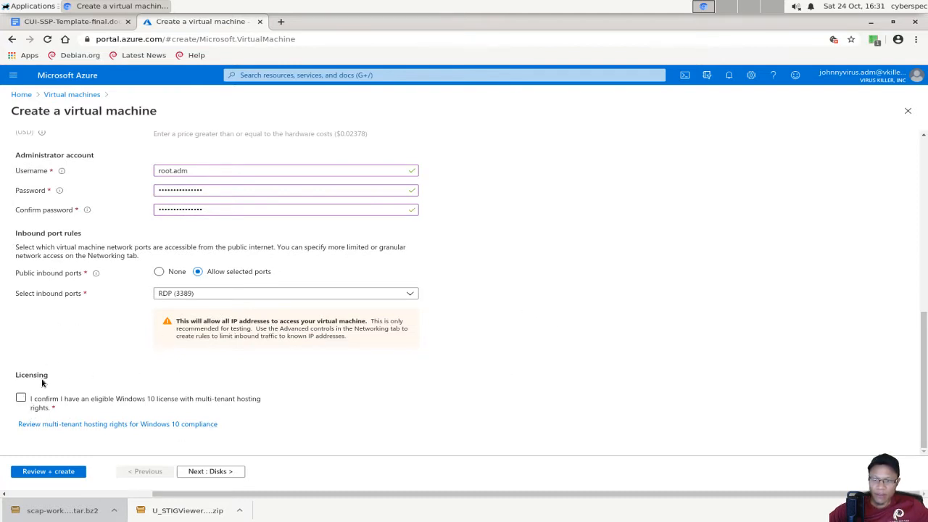
click(22, 398)
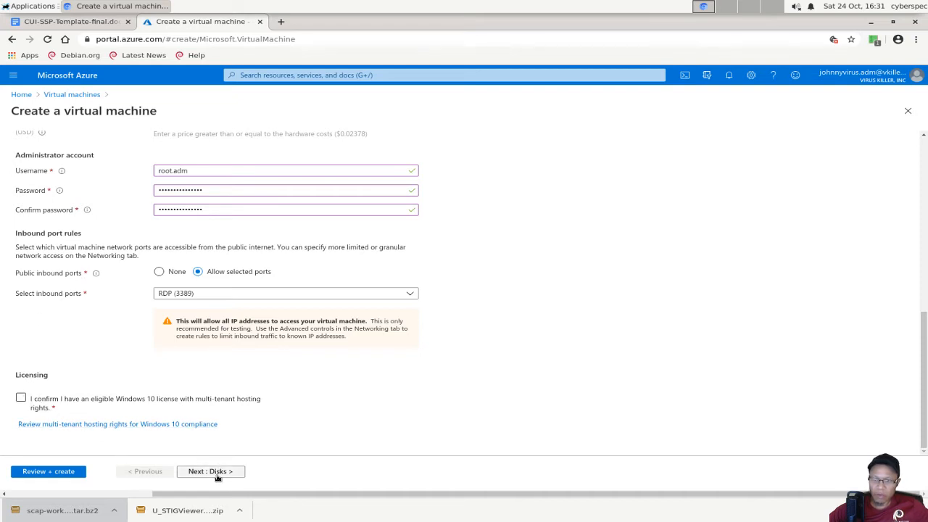
click(53, 403)
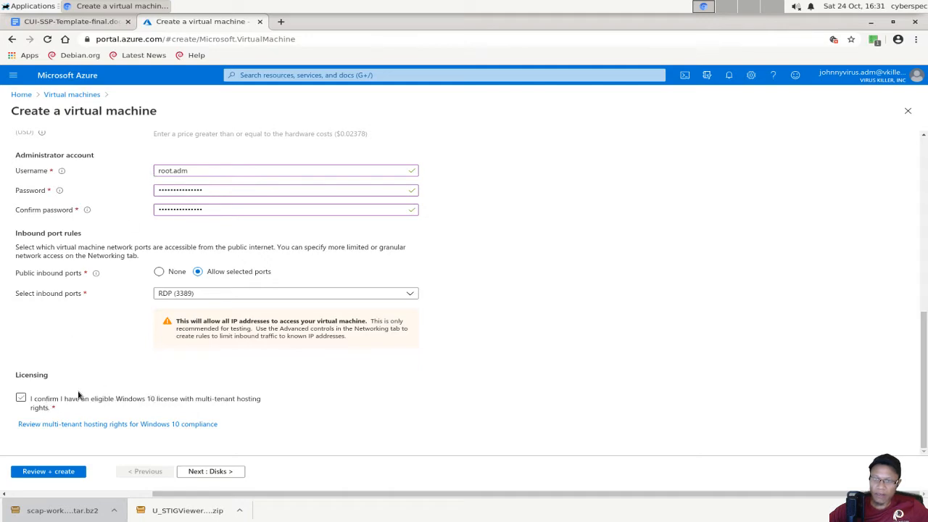
scroll(121, 385, up, 5)
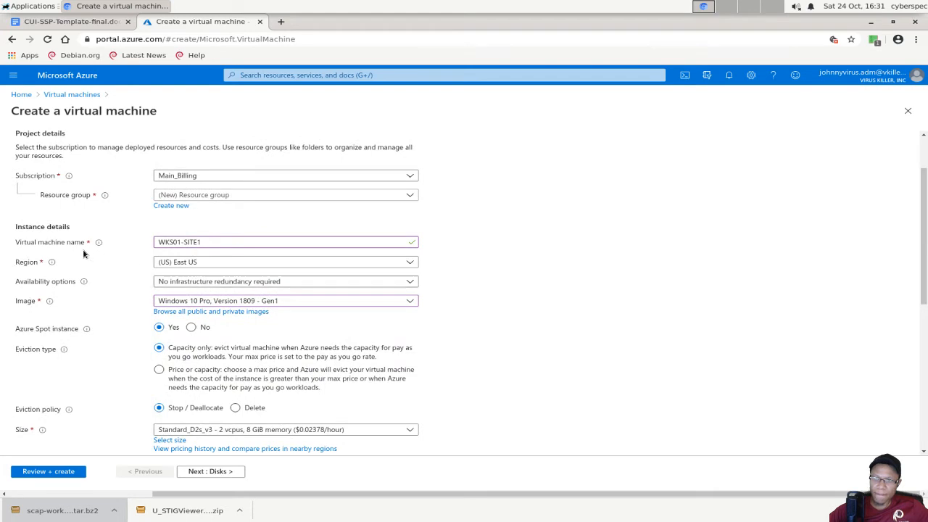
scroll(87, 257, down, 3)
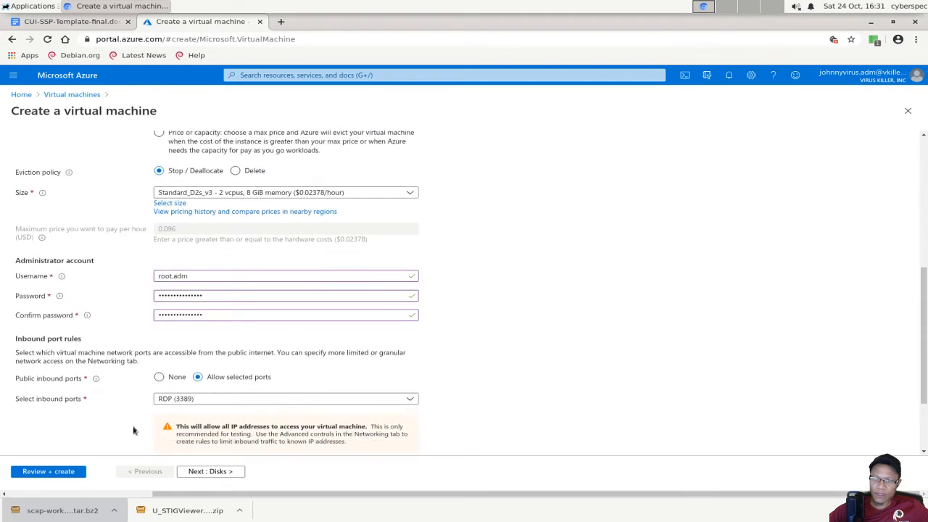
scroll(132, 428, down, 2)
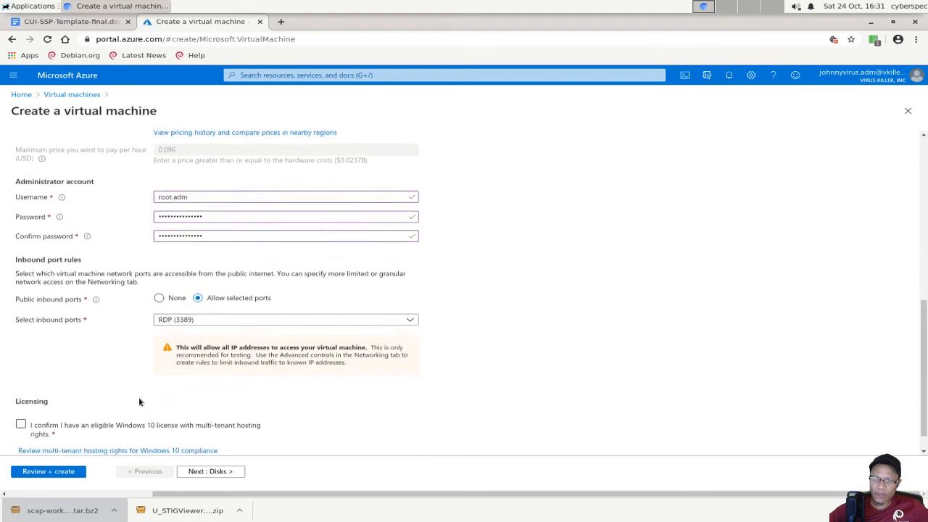
Proceed to the disk settings and try to create and attach a new data disk
click(210, 471)
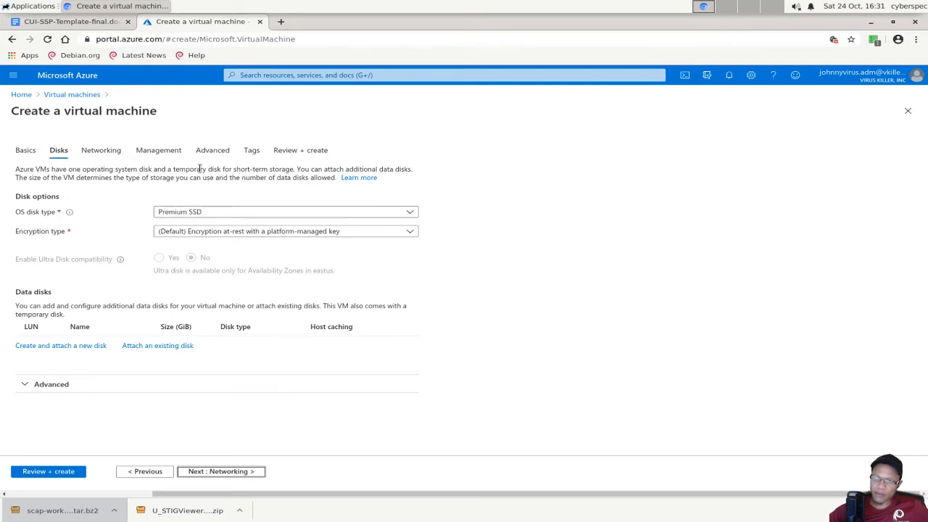
click(68, 348)
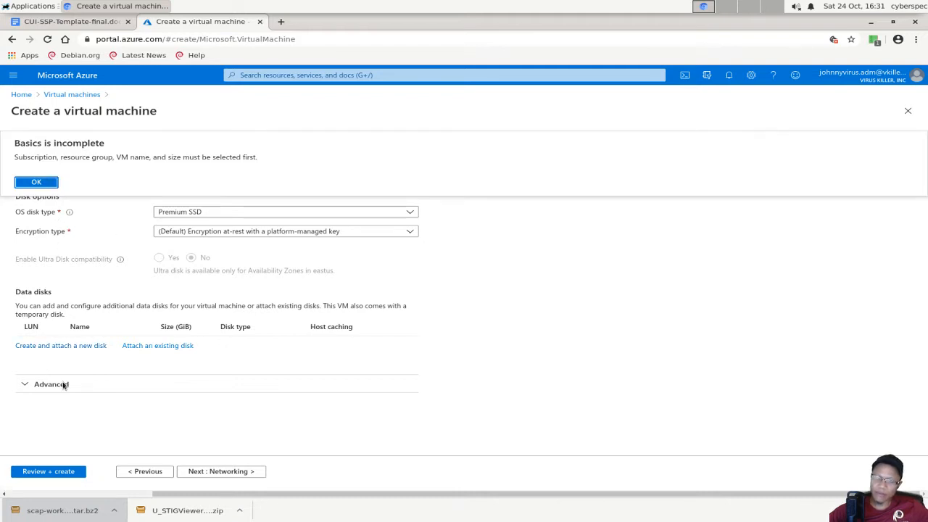
click(35, 186)
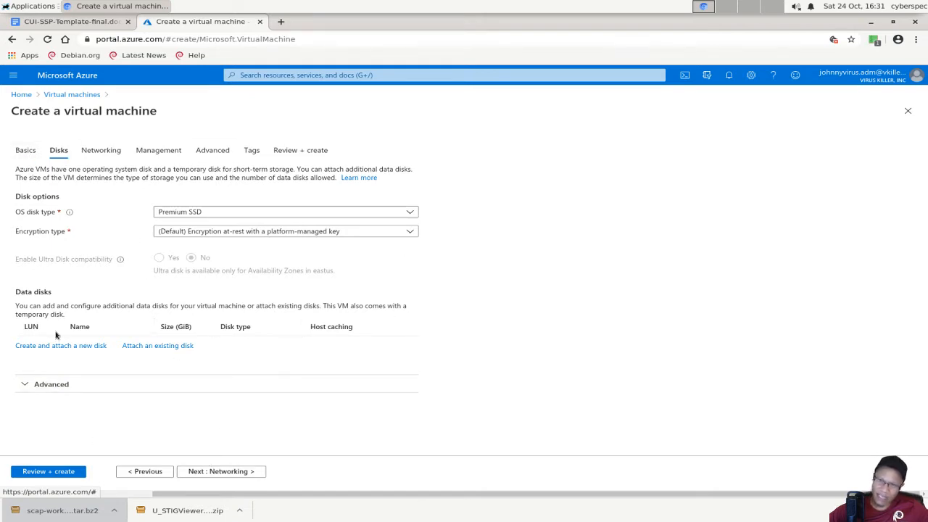
Set the virtual network to Admin_Access-vnet and check its available subnets, keeping the default one
click(211, 472)
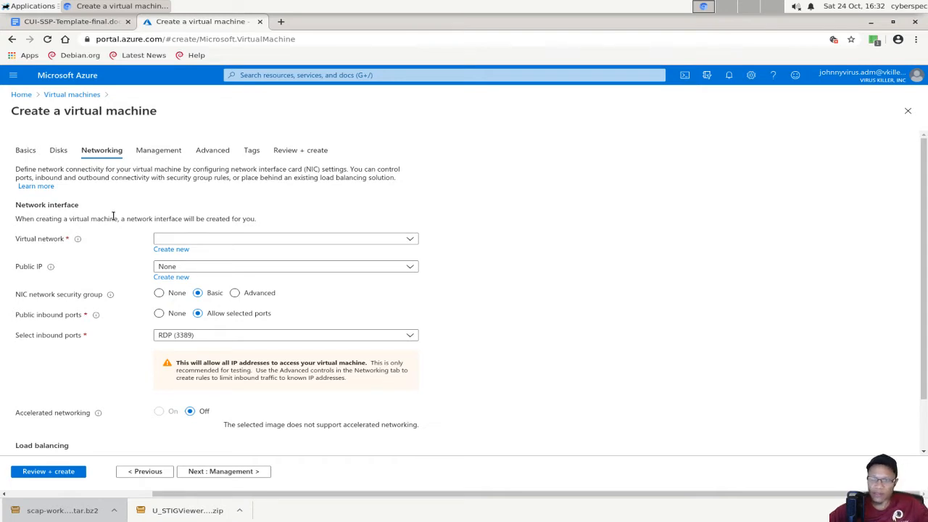
click(225, 239)
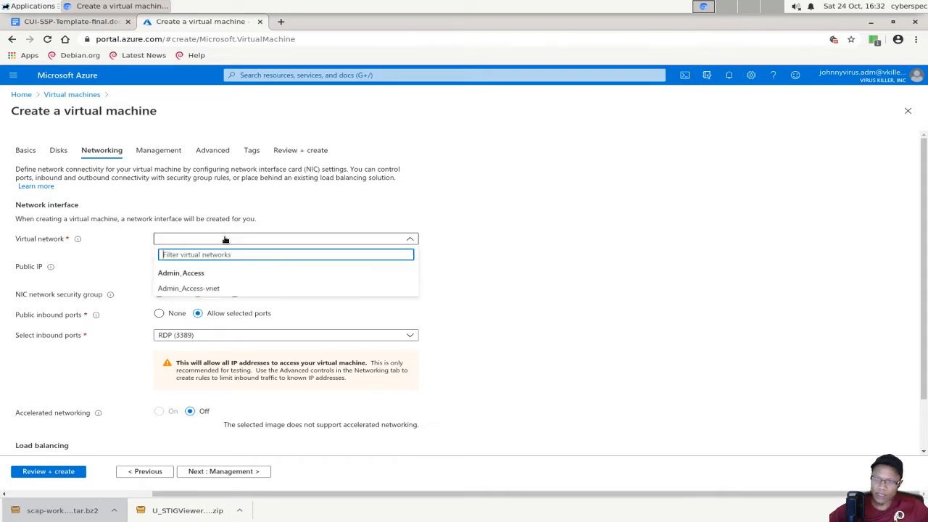
click(185, 210)
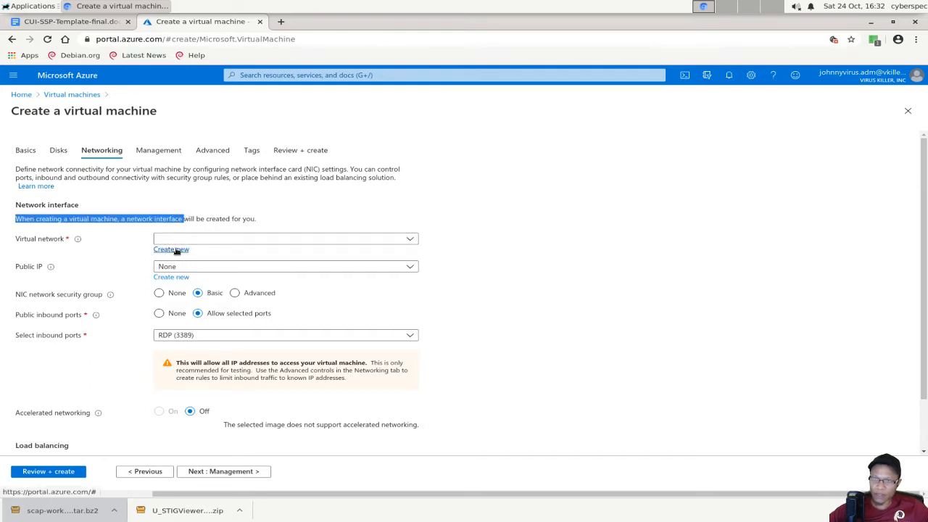
click(174, 239)
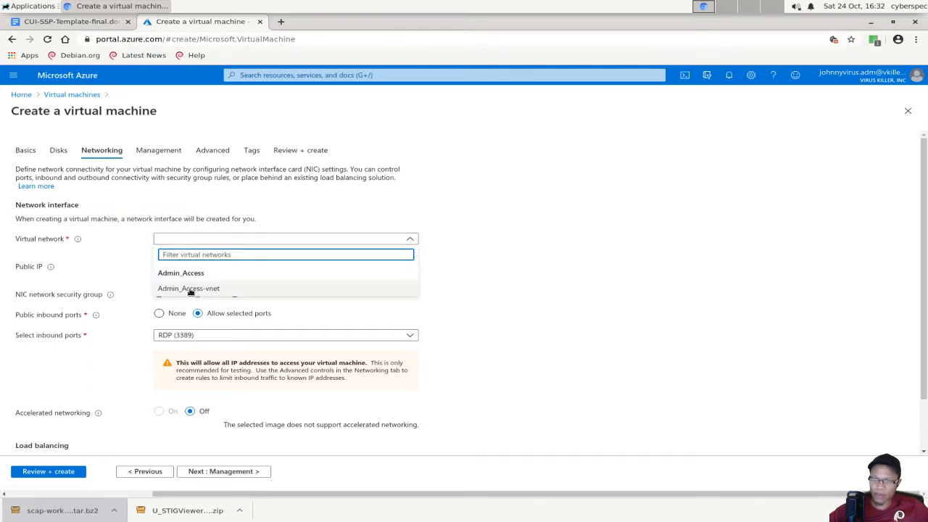
click(187, 288)
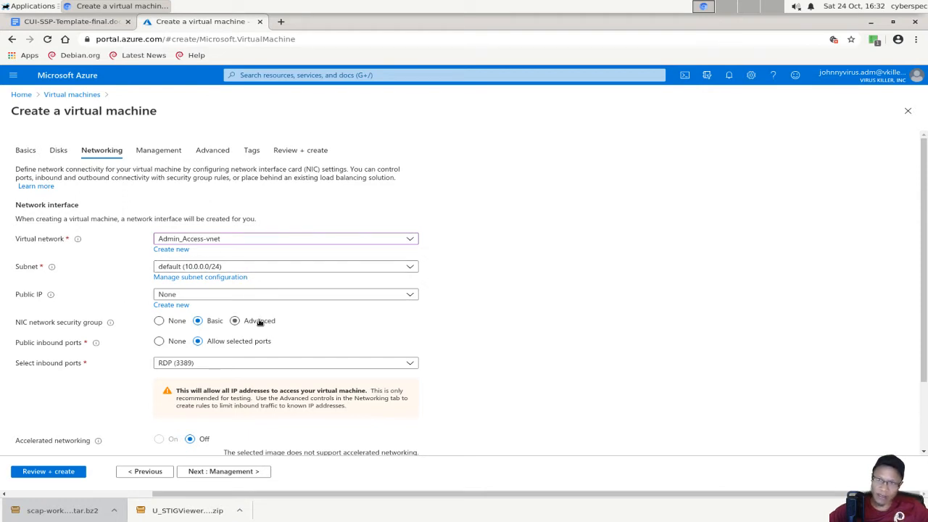
click(207, 266)
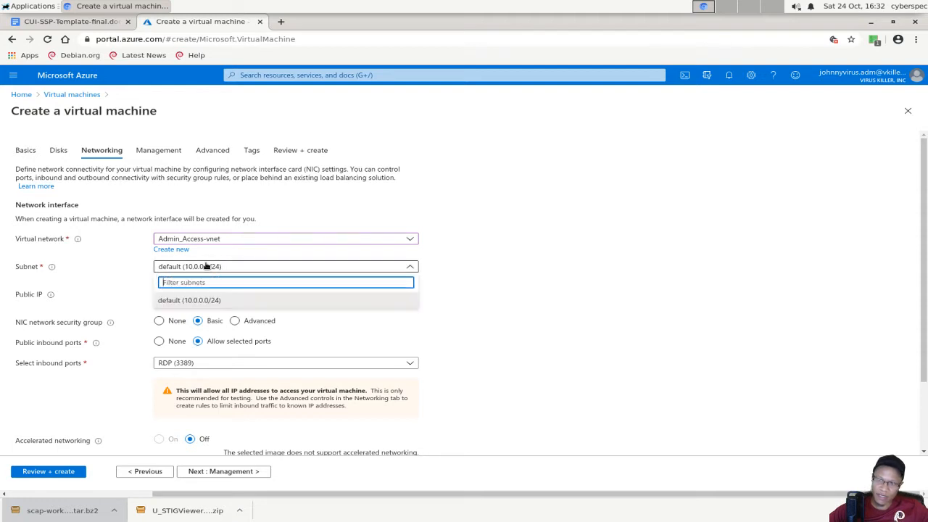
click(510, 229)
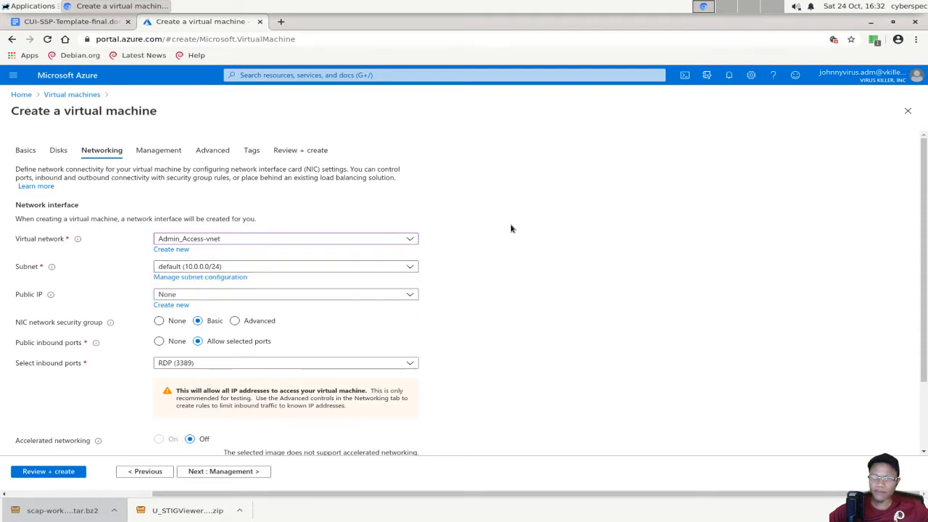
Try to create a new public IP for the network interface and recheck the available virtual networks, keeping Admin_Access-vnet
scroll(500, 217, down, 1)
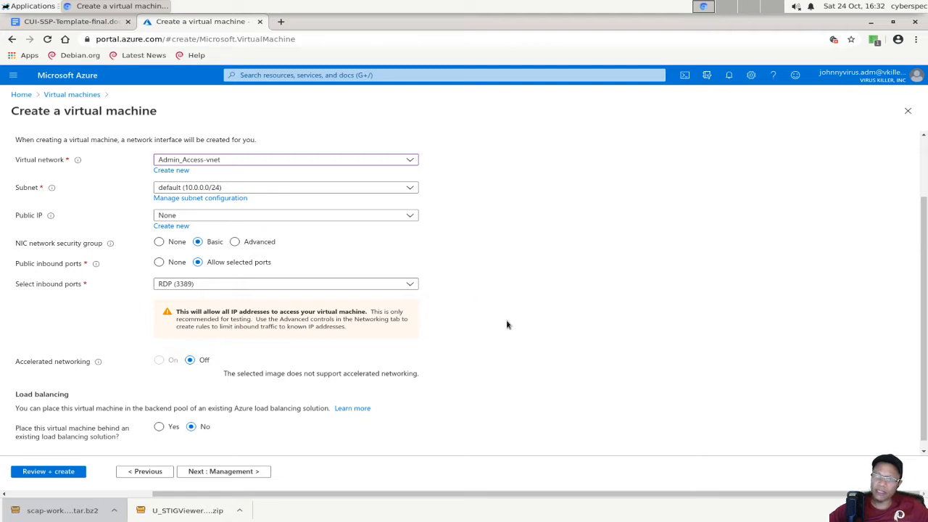
scroll(506, 318, up, 1)
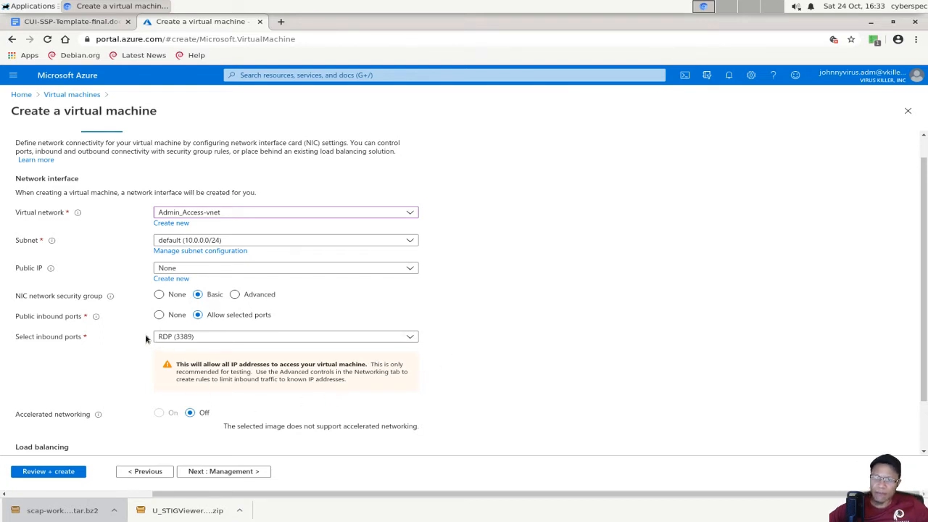
click(224, 268)
click(222, 267)
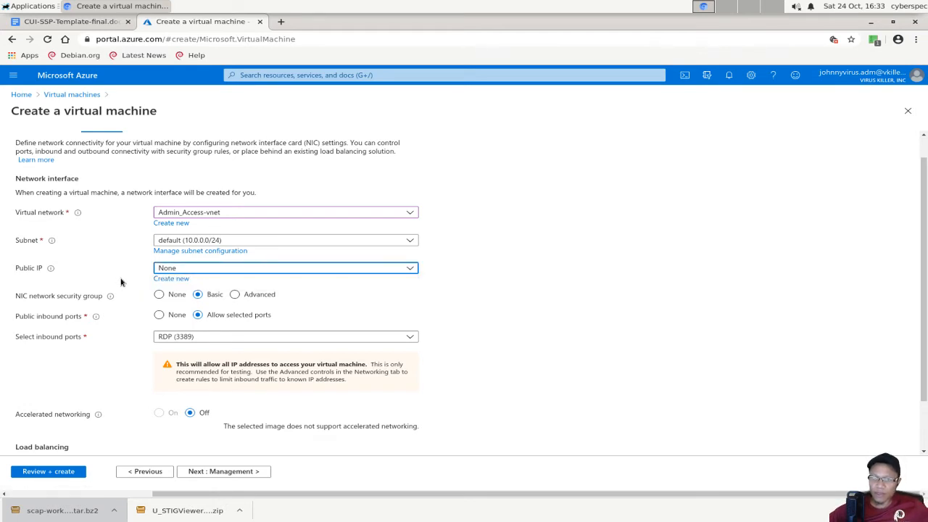
scroll(194, 257, down, 1)
click(171, 226)
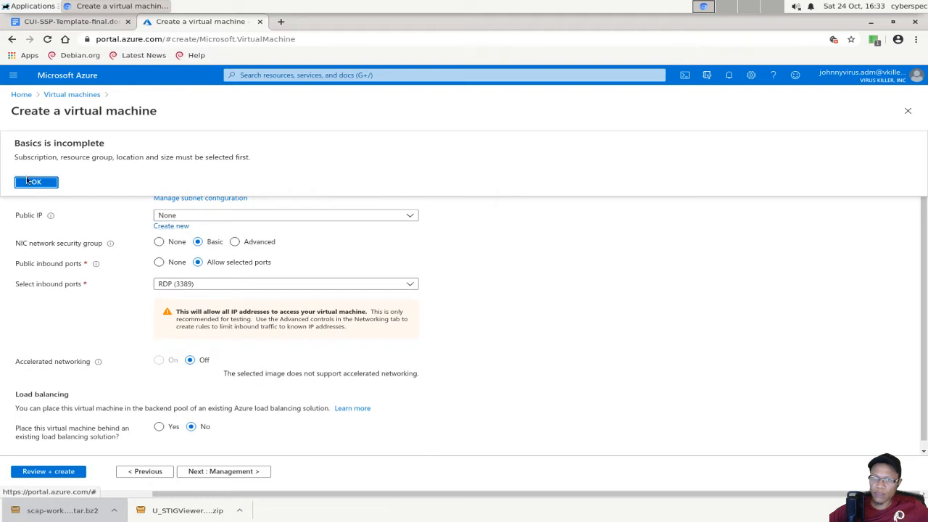
click(40, 186)
click(254, 164)
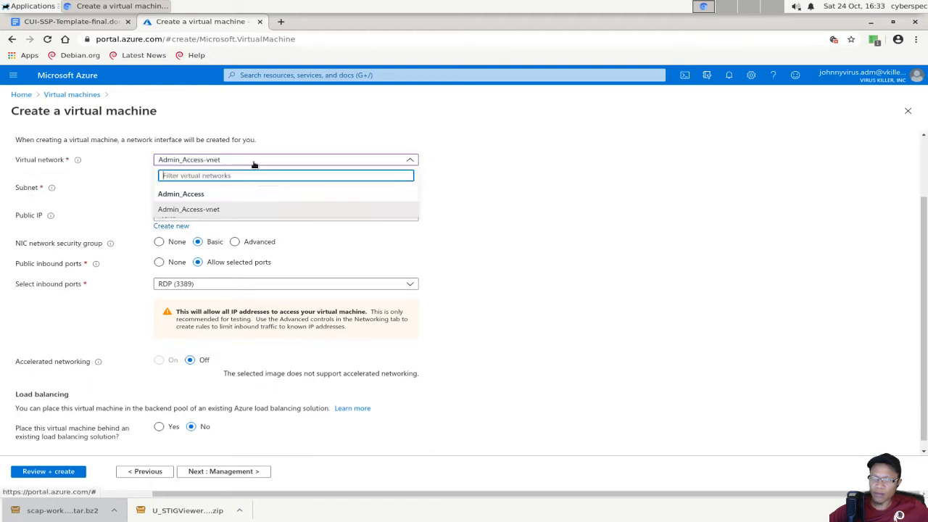
click(444, 178)
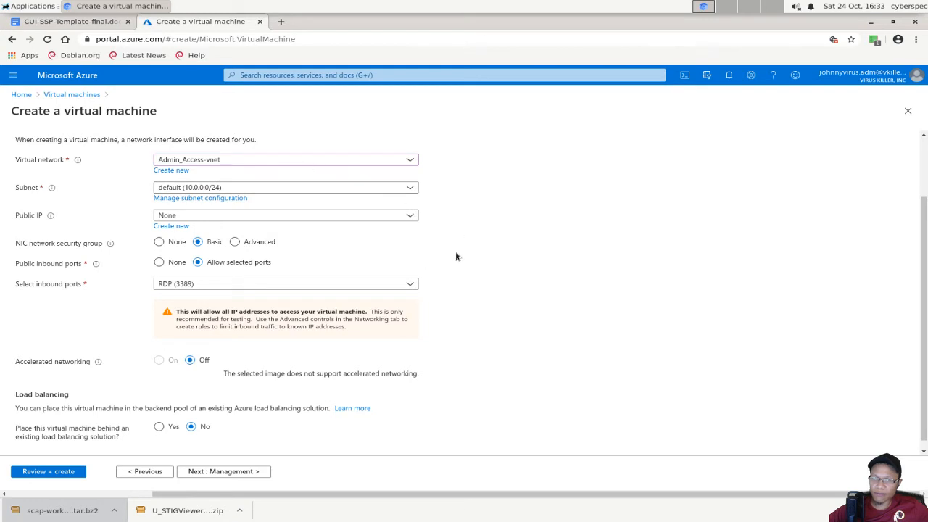
Continue past networking to the management settings and run the review validation for the virtual machine
scroll(455, 251, down, 1)
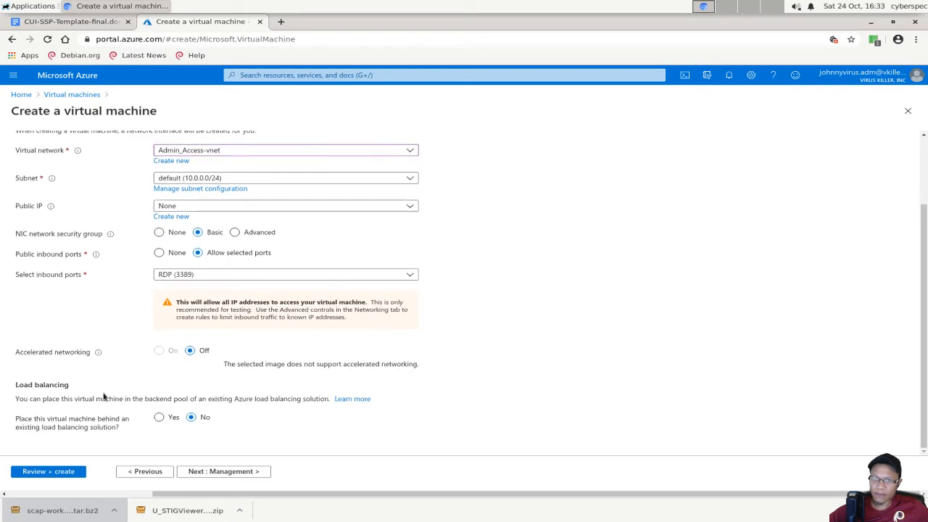
click(211, 472)
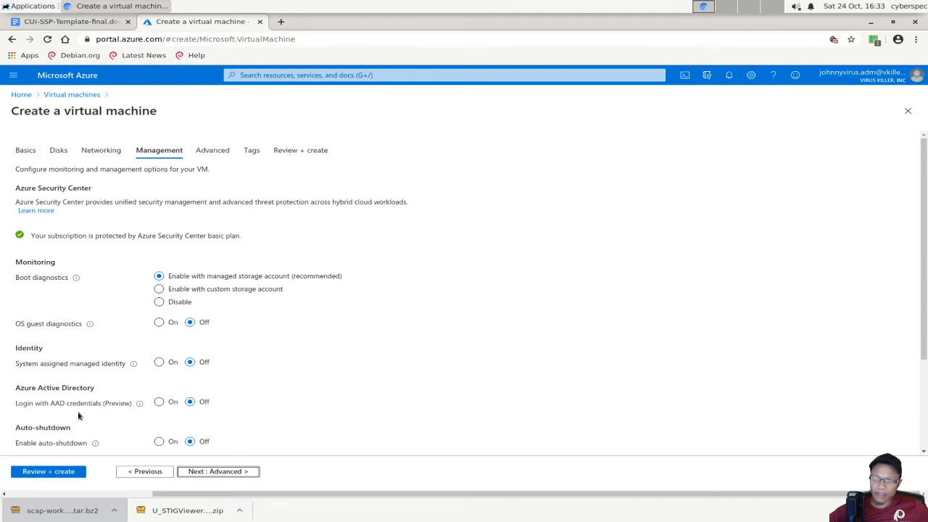
click(67, 471)
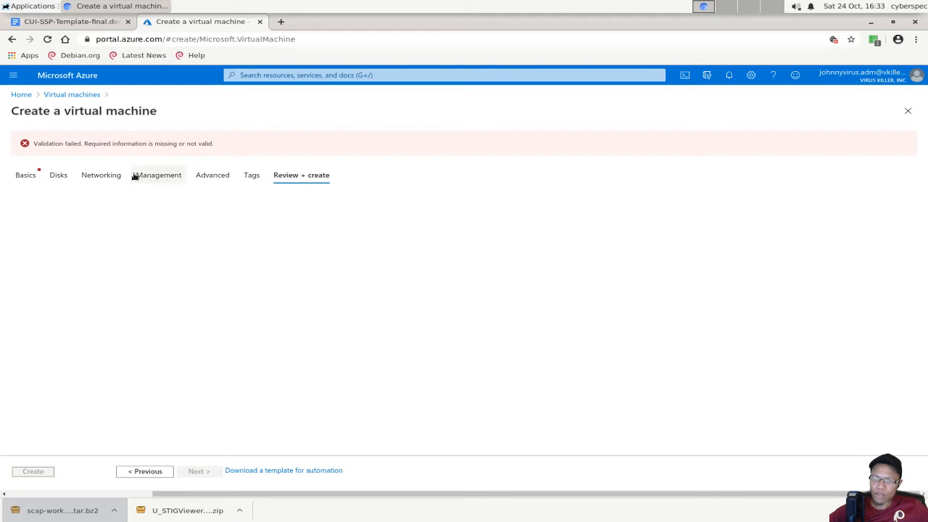
Return to the basic settings and set the virtual machine's resource group to Admin_Access
click(26, 175)
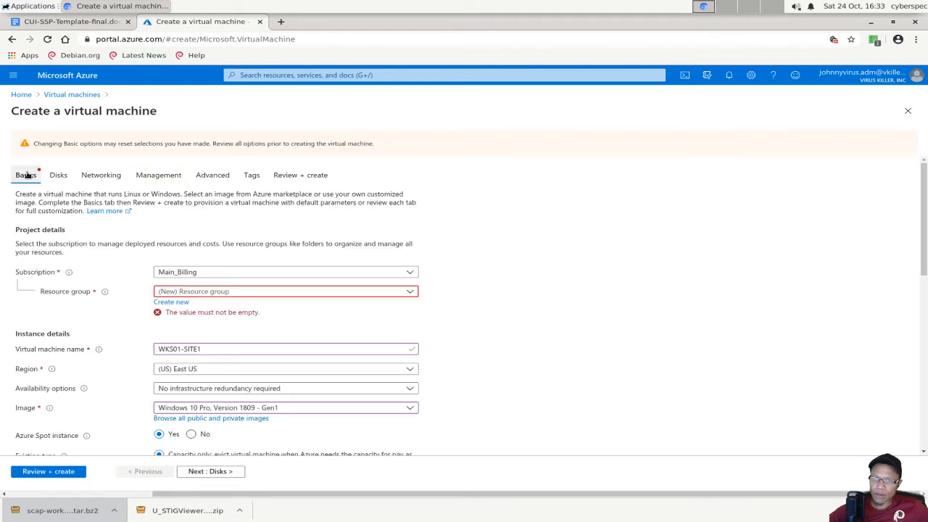
click(240, 293)
click(230, 325)
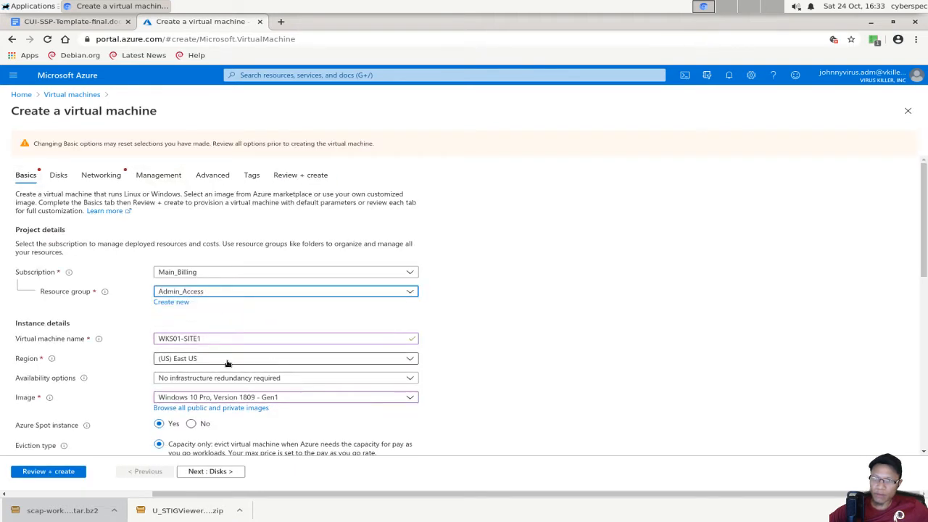
Recheck the disk and basic settings, finishing on the disk settings
click(58, 174)
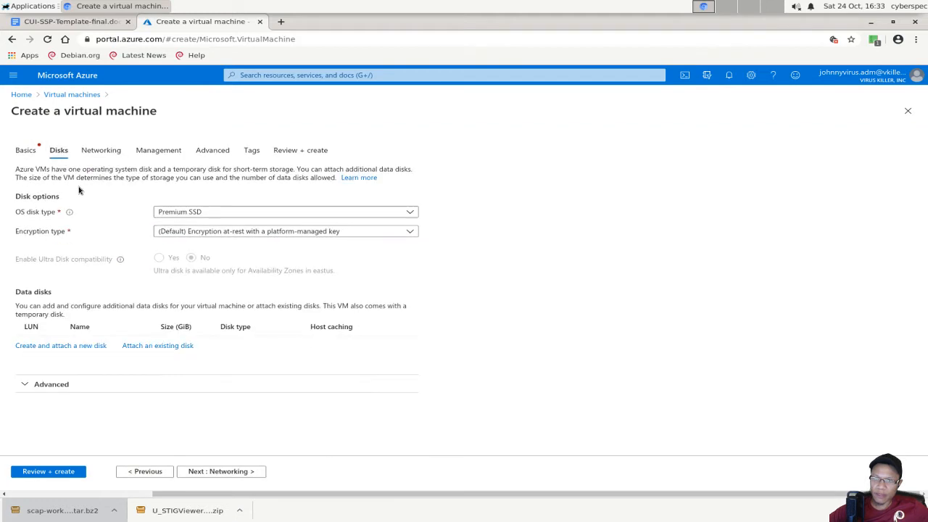
click(26, 175)
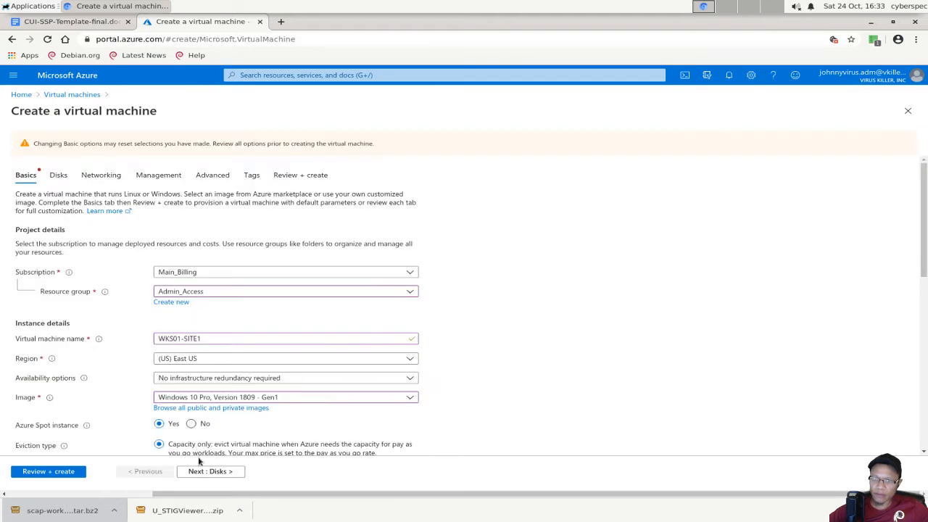
click(69, 178)
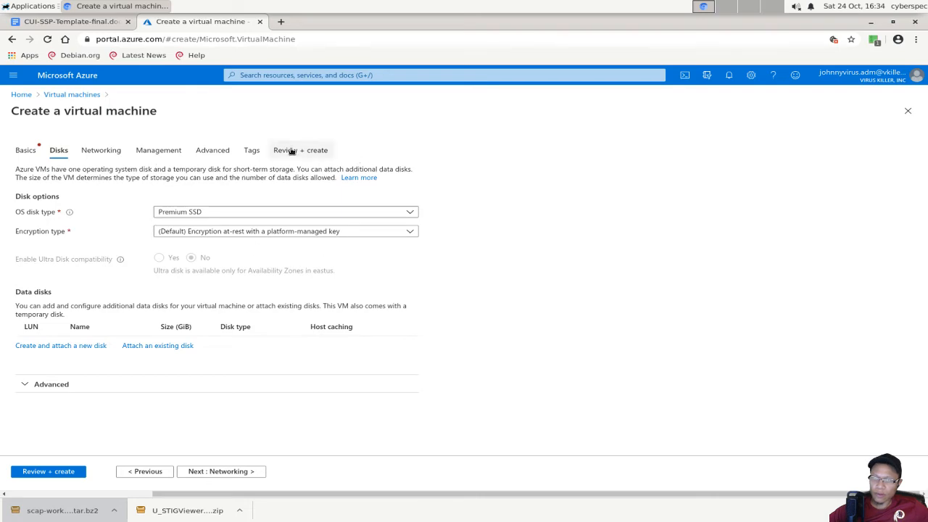
Confirm the eligible Windows 10 license with multi-tenant hosting rights in the basic settings and run the review validation again
click(39, 471)
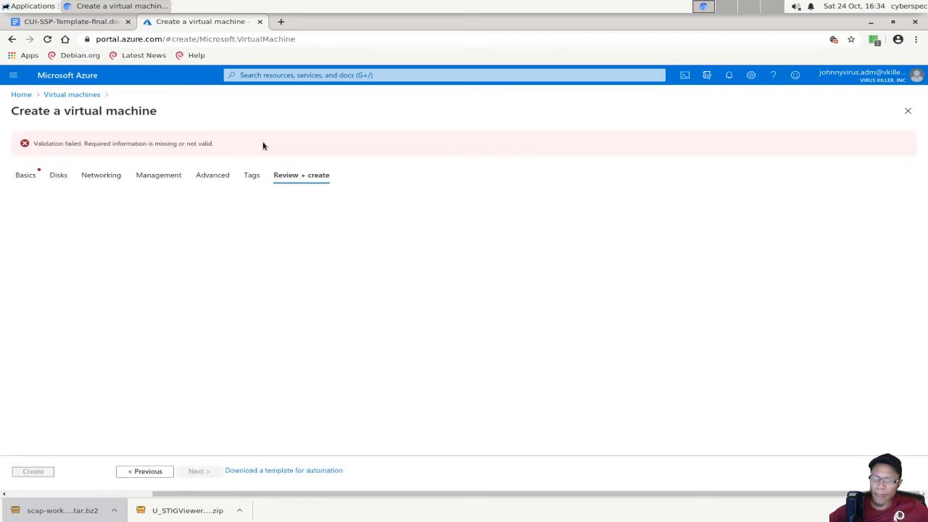
click(27, 177)
scroll(353, 357, down, 2)
scroll(444, 370, down, 3)
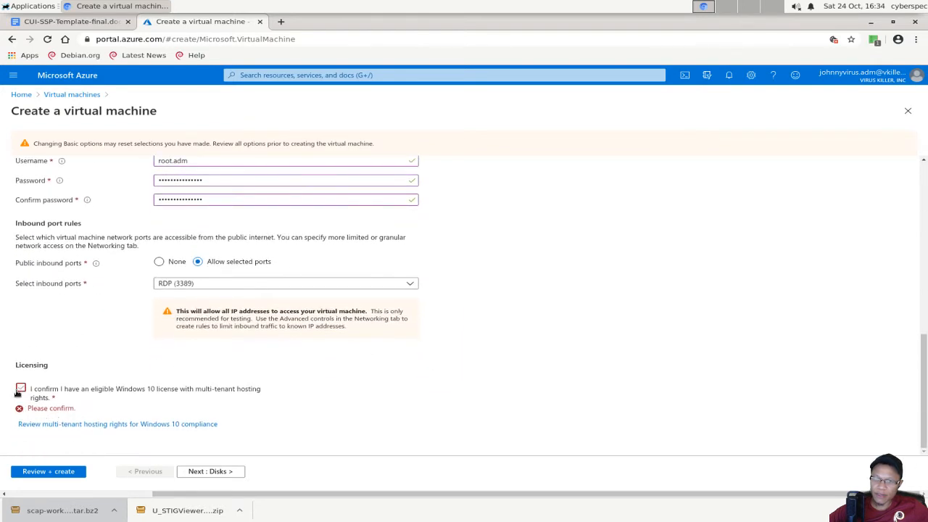
click(20, 389)
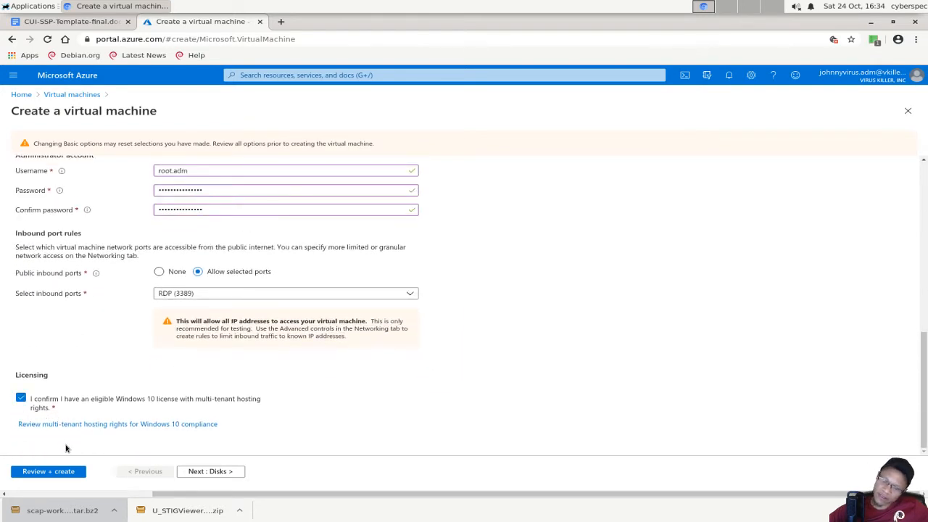
click(234, 398)
click(234, 398)
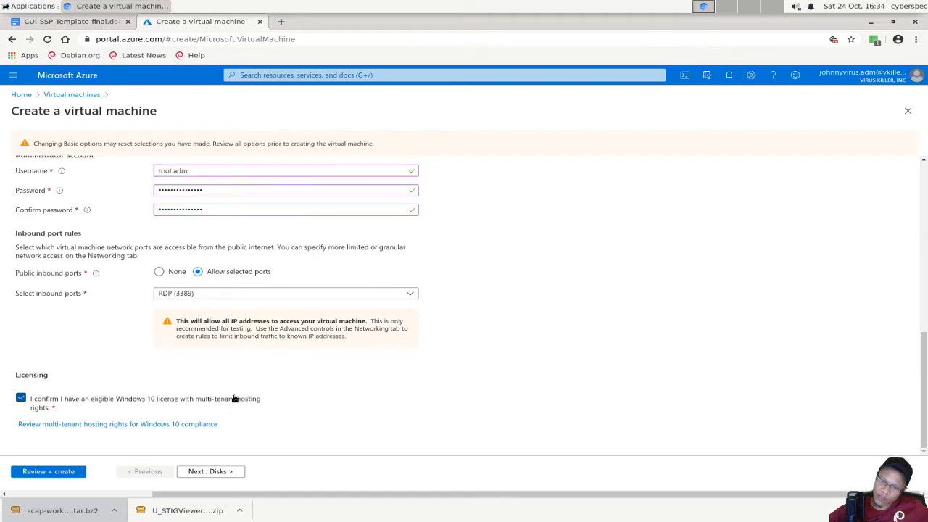
click(48, 471)
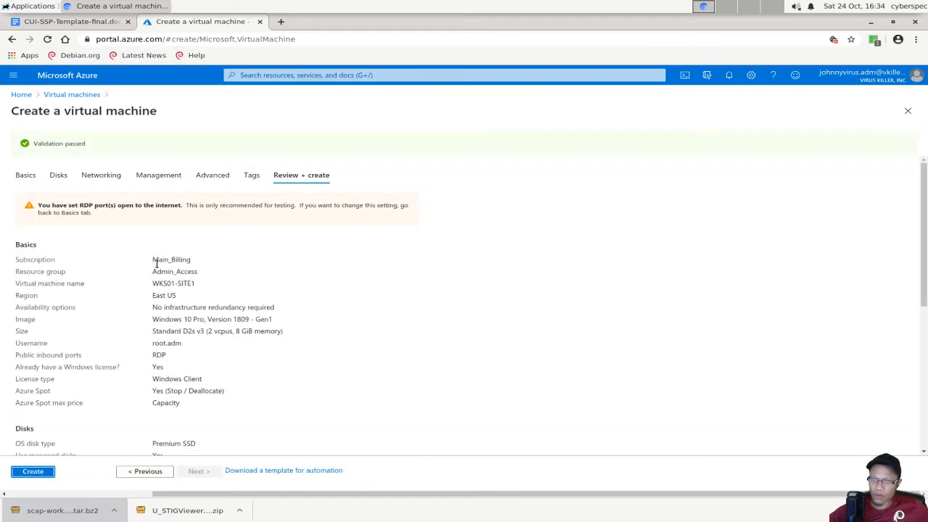
Review the basics, disks, networking, management and advanced summary of WKS01-SITE1 and create the virtual machine
click(207, 312)
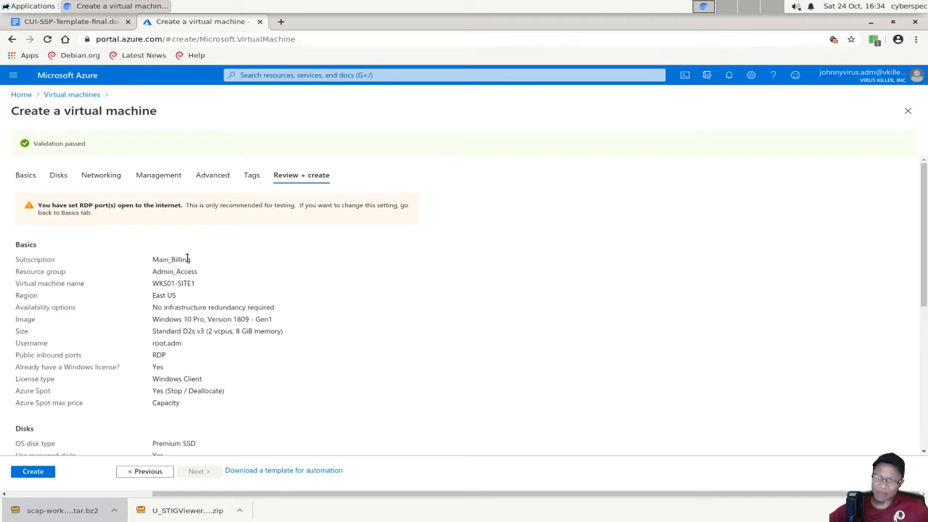
scroll(194, 283, down, 3)
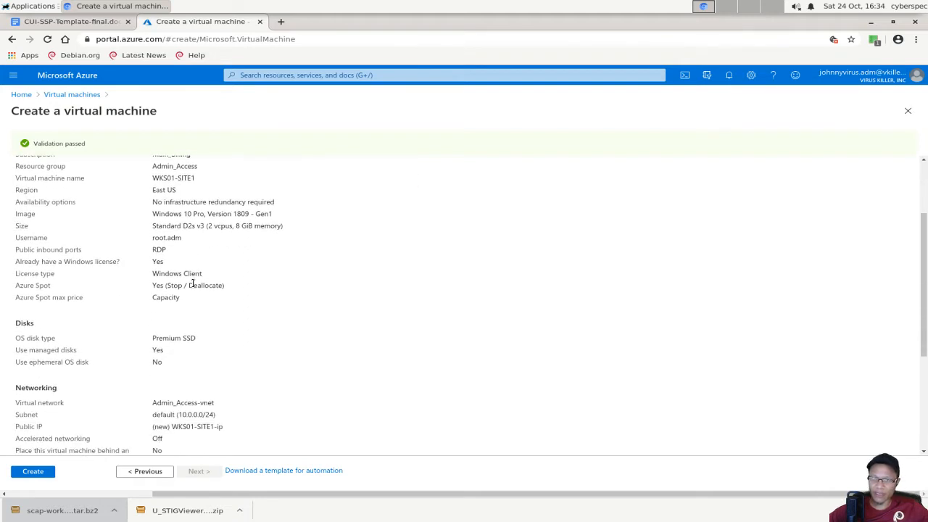
scroll(193, 284, up, 3)
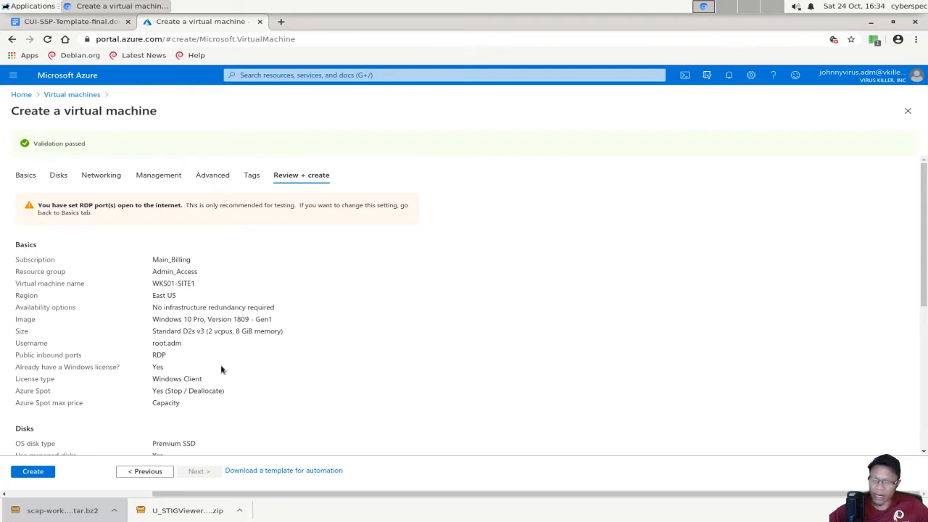
scroll(221, 369, down, 5)
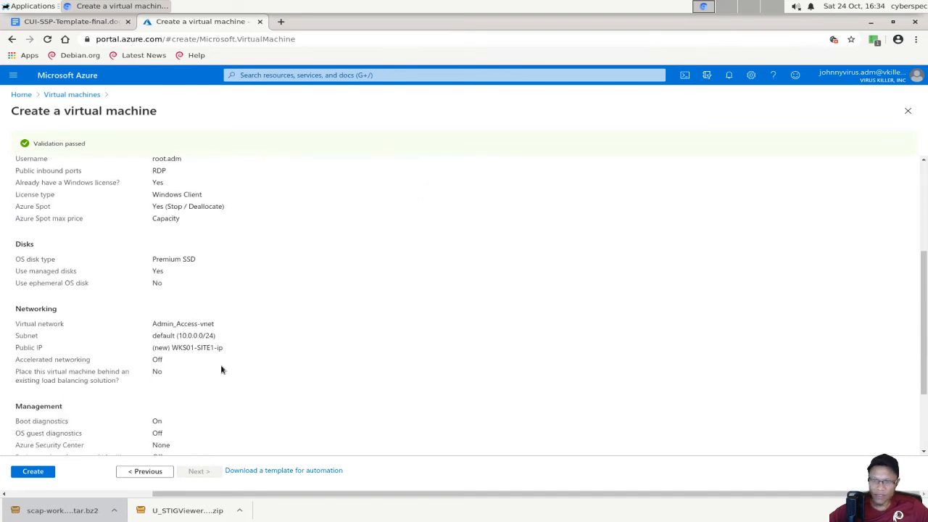
scroll(221, 370, down, 3)
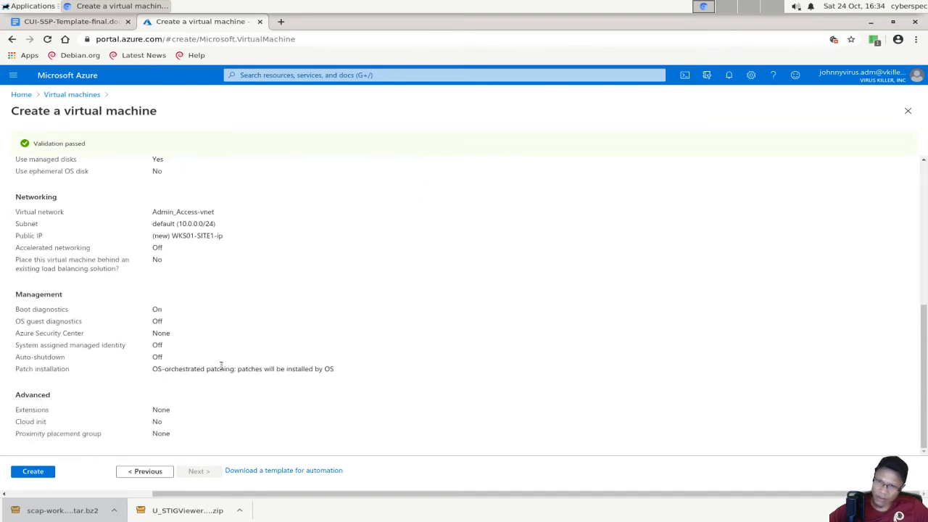
scroll(221, 367, up, 8)
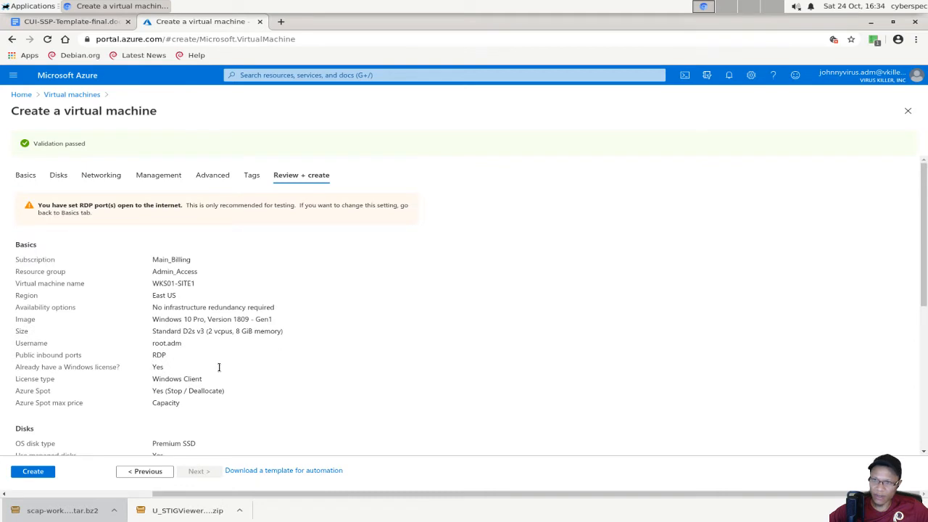
scroll(93, 417, down, 8)
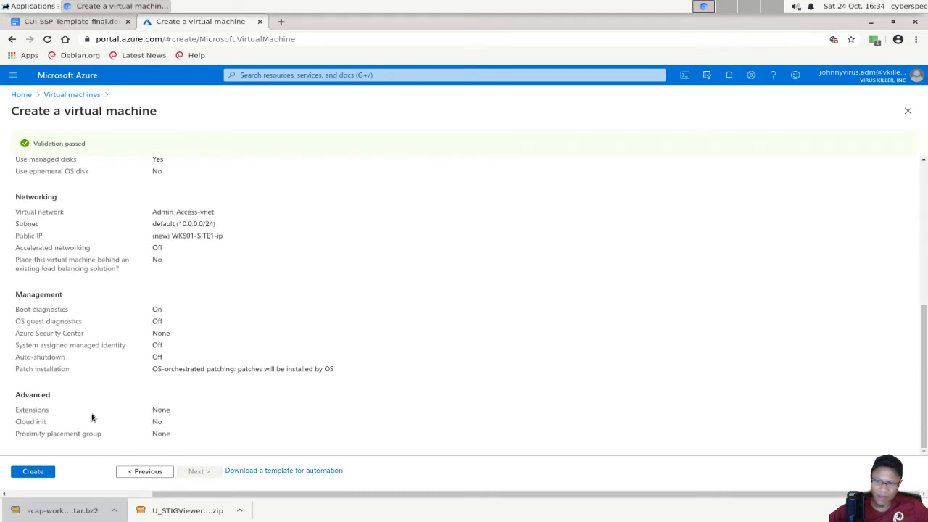
click(50, 471)
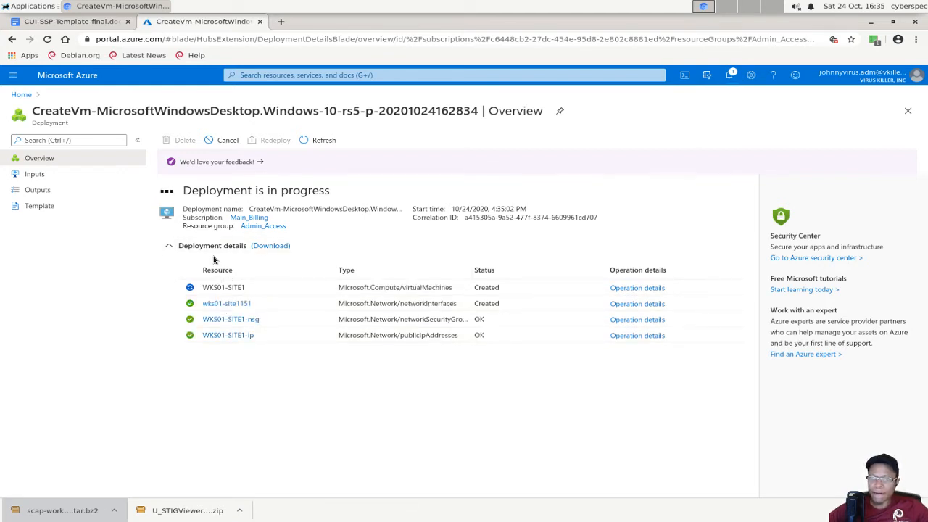
Open a separate browser window beside the deployment page and search Google for "windows scap checker"
click(281, 22)
drag(284, 23, 389, 35)
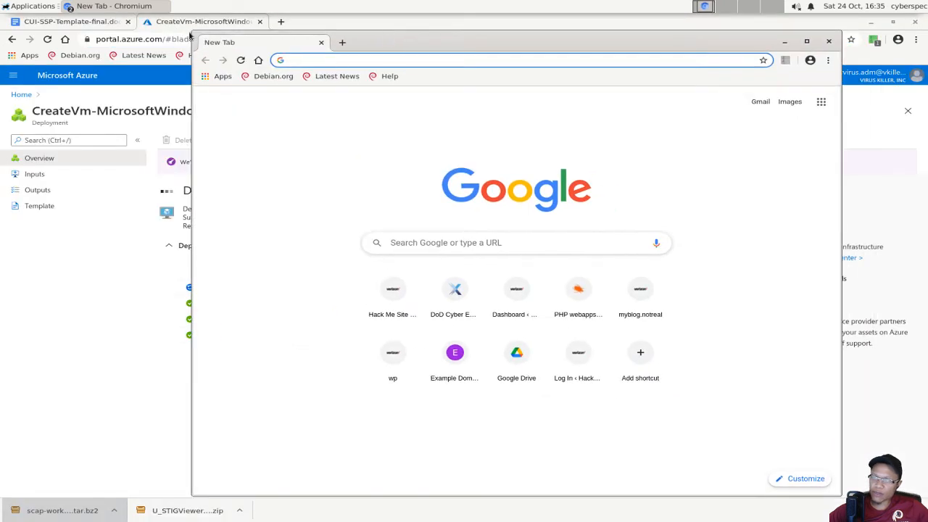
drag(192, 35, 309, 35)
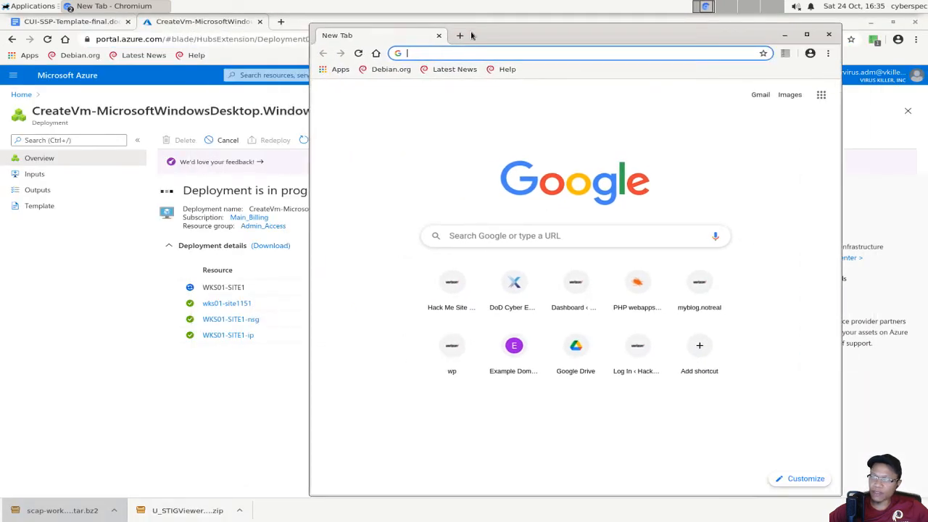
drag(471, 38, 519, 38)
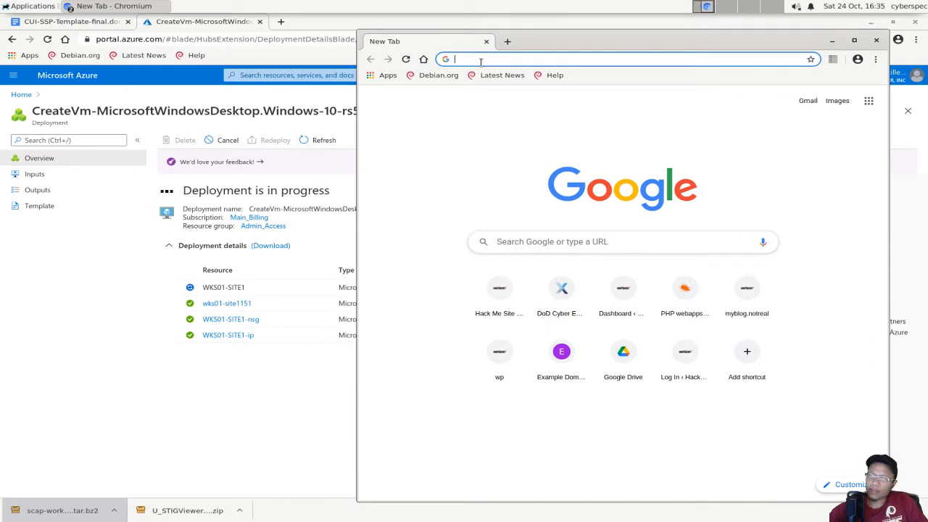
text(windows scap )
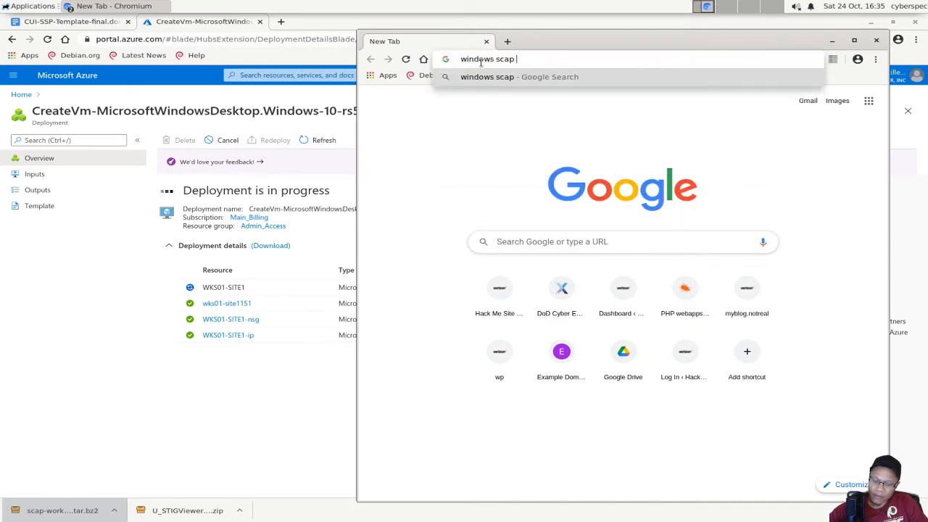
text(checker)
key(Return)
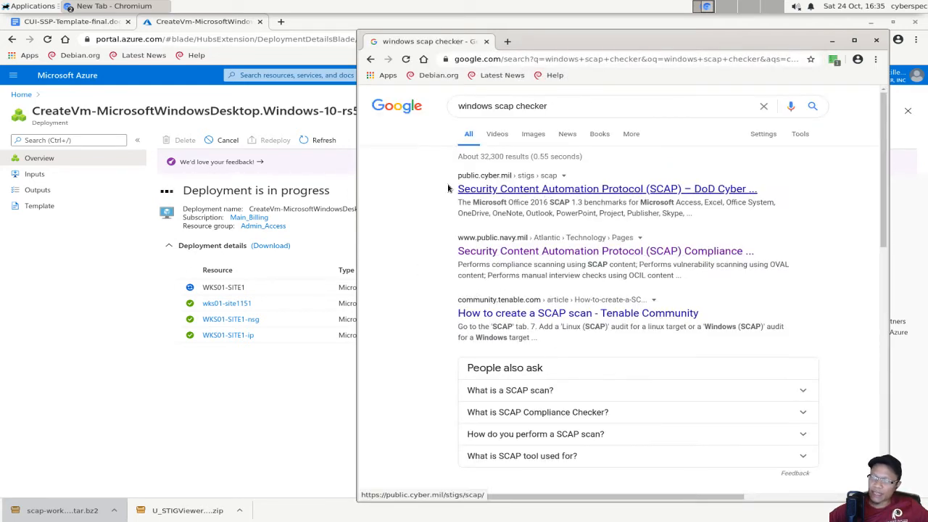
Open the DoD Cyber Exchange SCAP result in a new tab and examine its tool availability notice and SCAP 1.2 content list
right_click(517, 190)
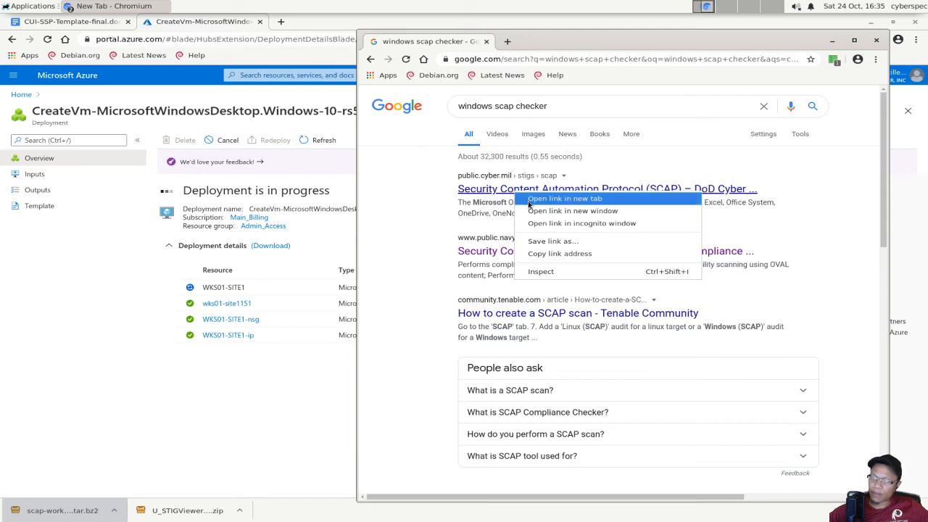
click(545, 197)
click(556, 42)
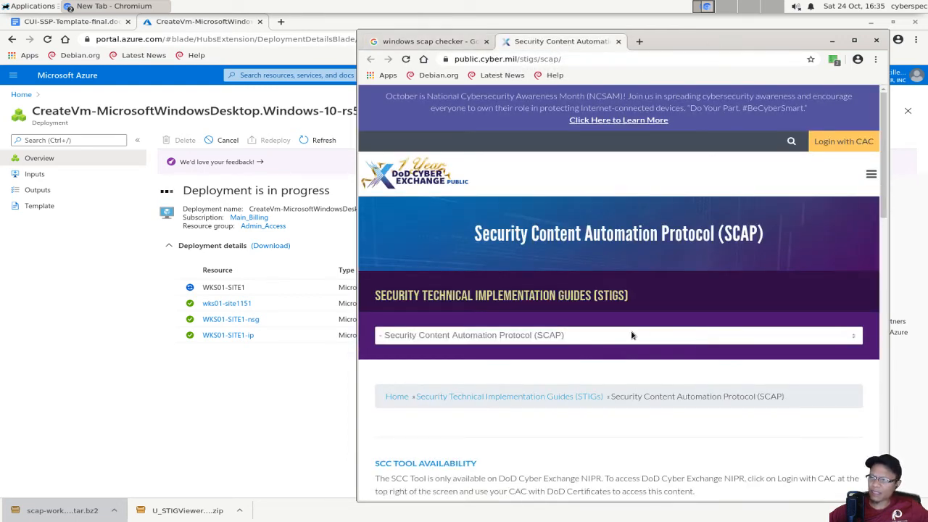
scroll(630, 334, down, 2)
scroll(629, 335, down, 2)
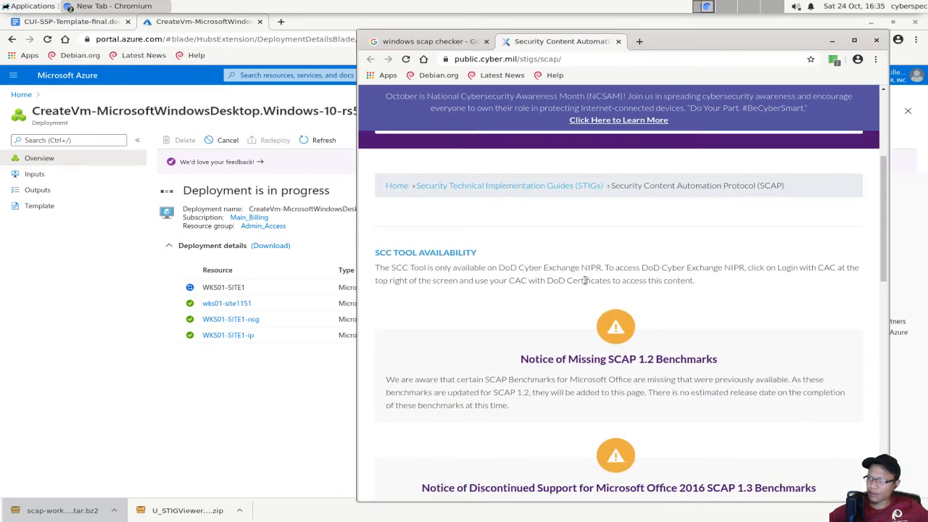
scroll(547, 303, down, 3)
scroll(548, 303, up, 2)
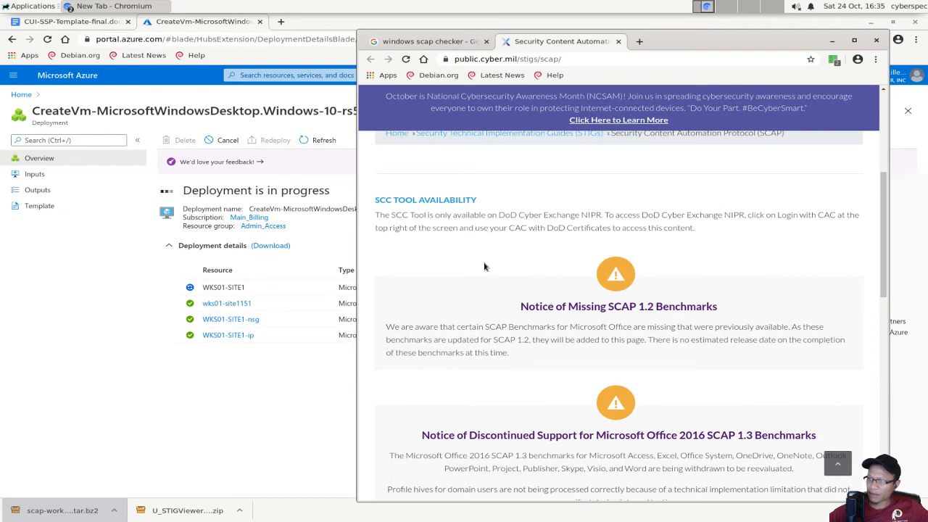
scroll(484, 267, down, 7)
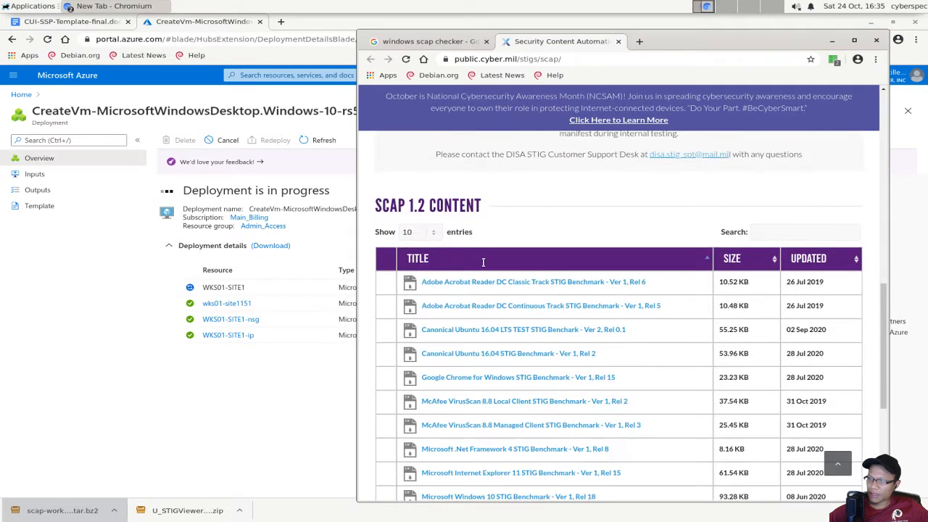
scroll(512, 207, down, 5)
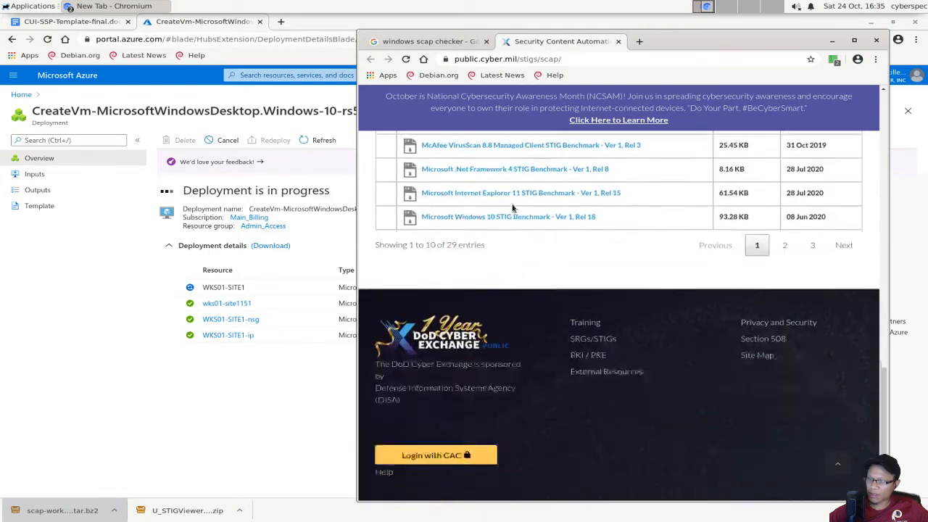
scroll(512, 208, up, 3)
scroll(512, 208, up, 2)
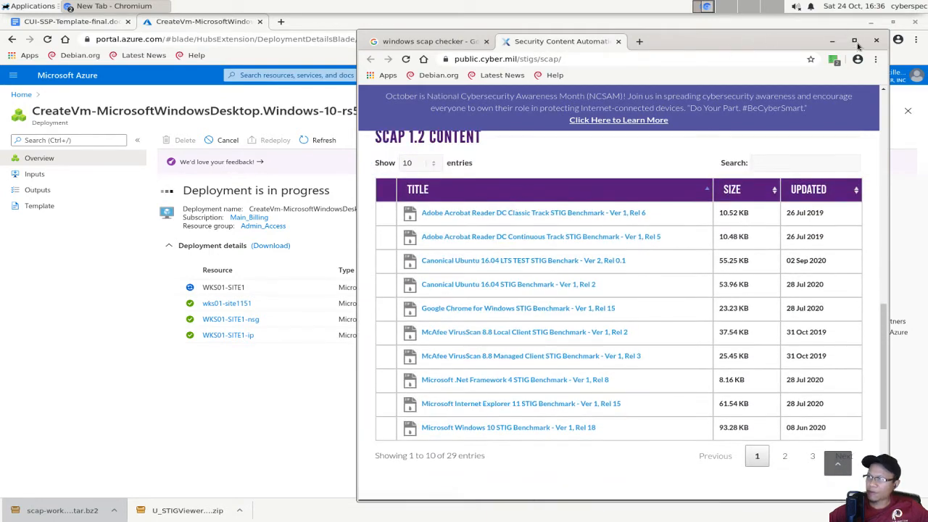
Maximize the browser window and open the STIGs Document Library in a new tab
click(853, 40)
scroll(347, 292, up, 4)
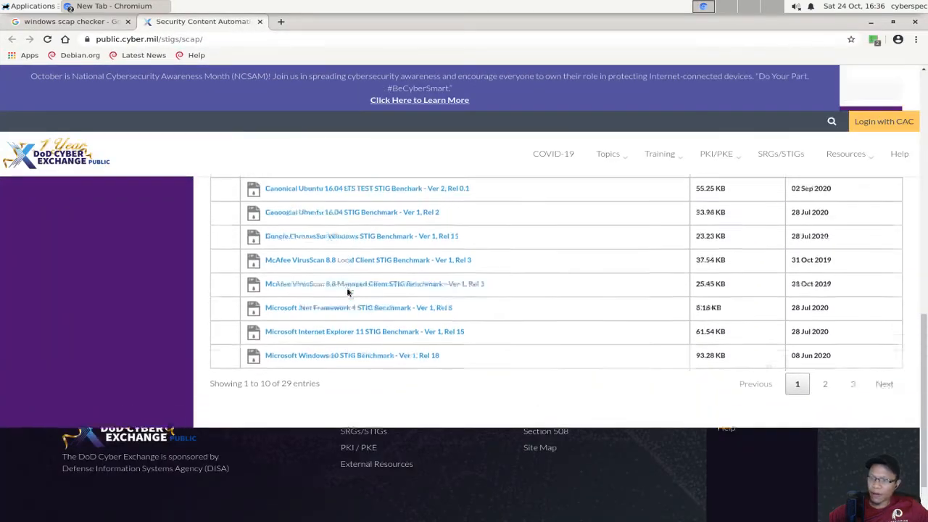
scroll(347, 292, up, 5)
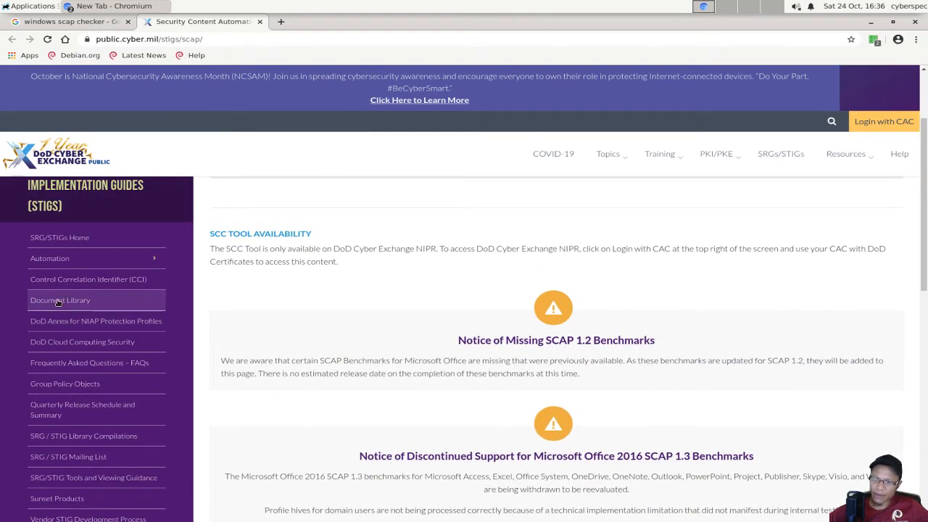
right_click(58, 301)
click(80, 308)
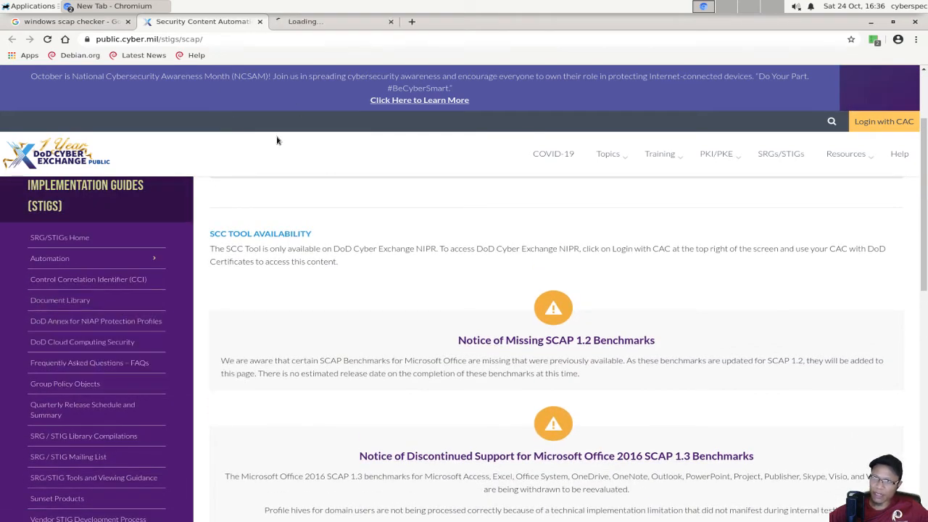
click(293, 26)
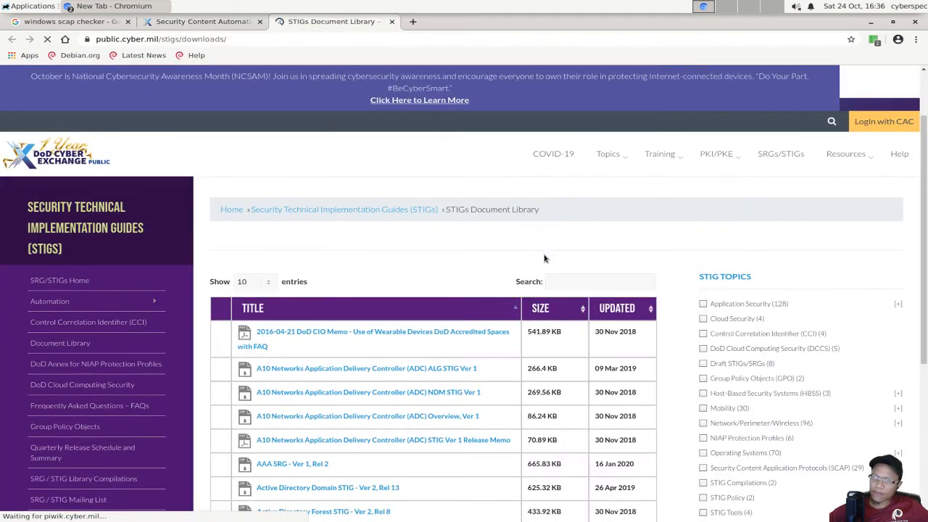
Search the STIGs Document Library for "windows 10" and look over the listed STIGs and benchmarks
click(561, 281)
text(windows 10)
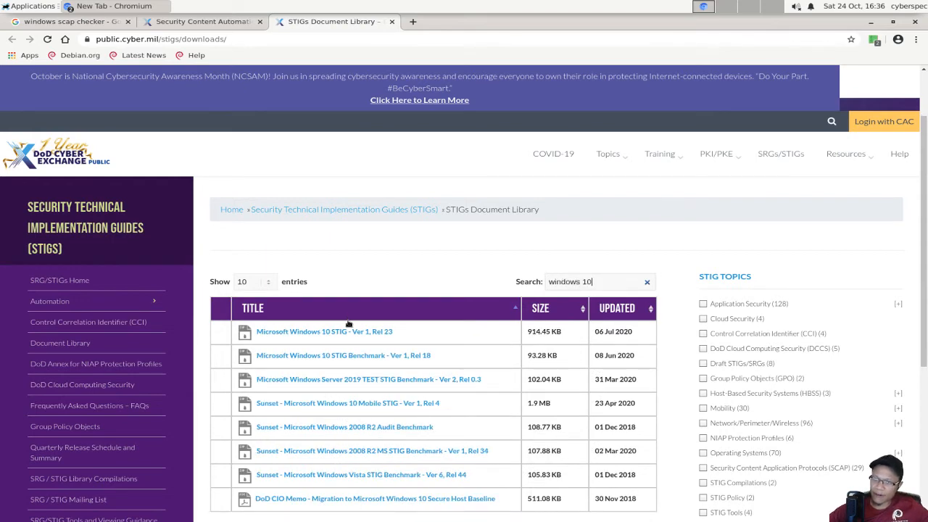
scroll(341, 325, down, 1)
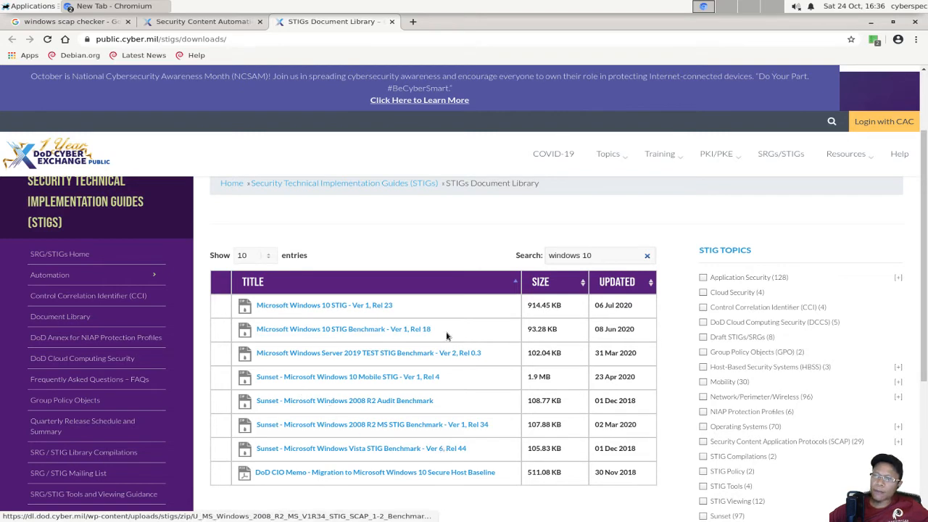
scroll(99, 468, down, 2)
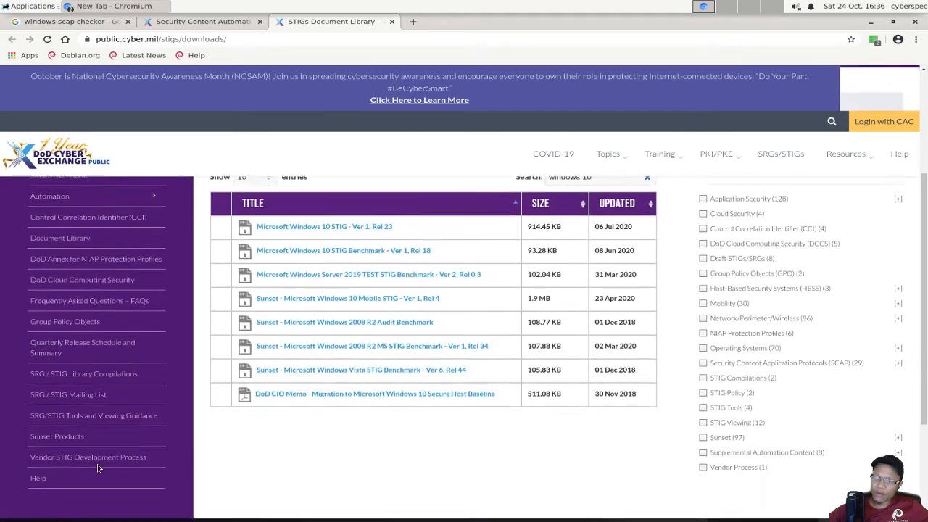
scroll(99, 468, down, 1)
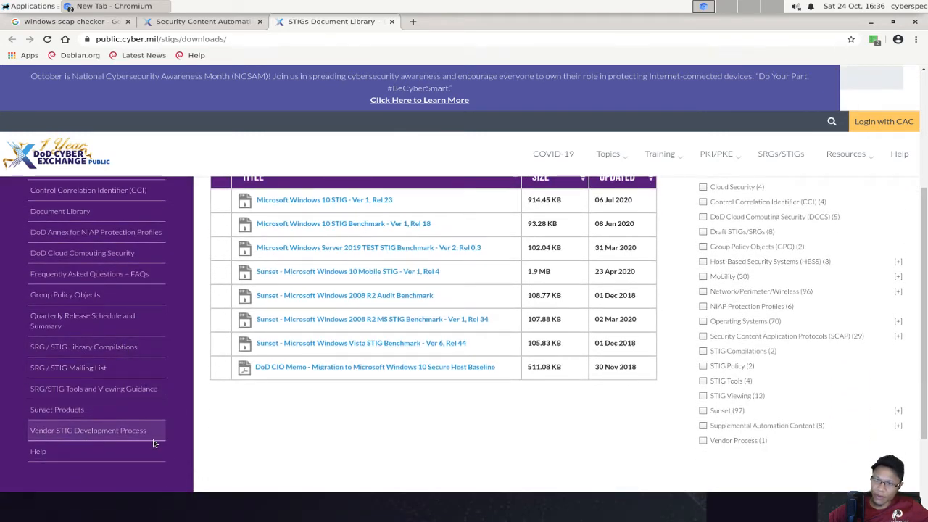
scroll(232, 408, up, 1)
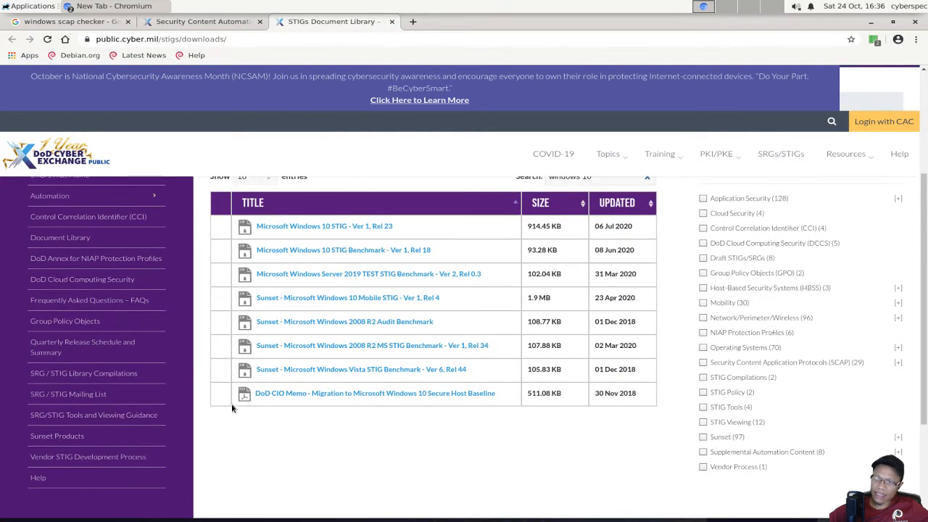
scroll(326, 353, up, 4)
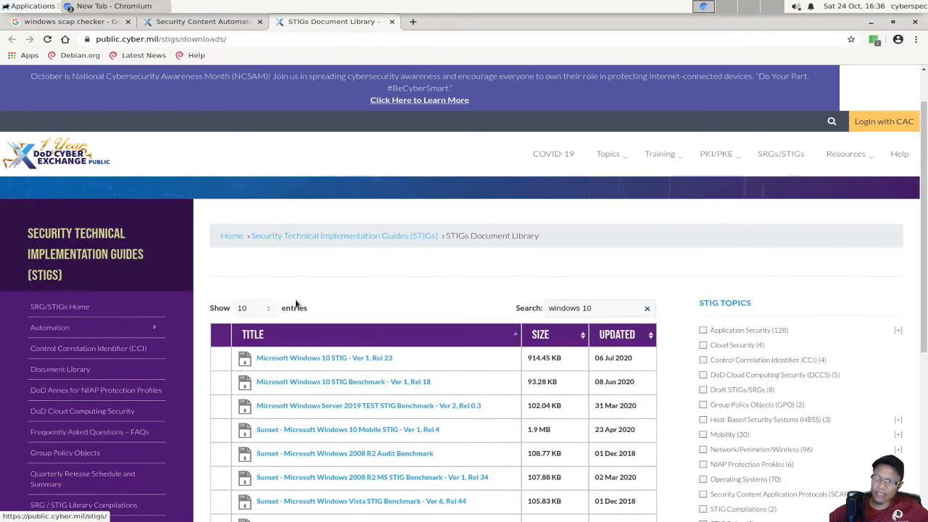
Switch to the Azure deployment window and check the VM deployment progress and the software components table in CUI-SSP-Template-final
scroll(382, 294, down, 3)
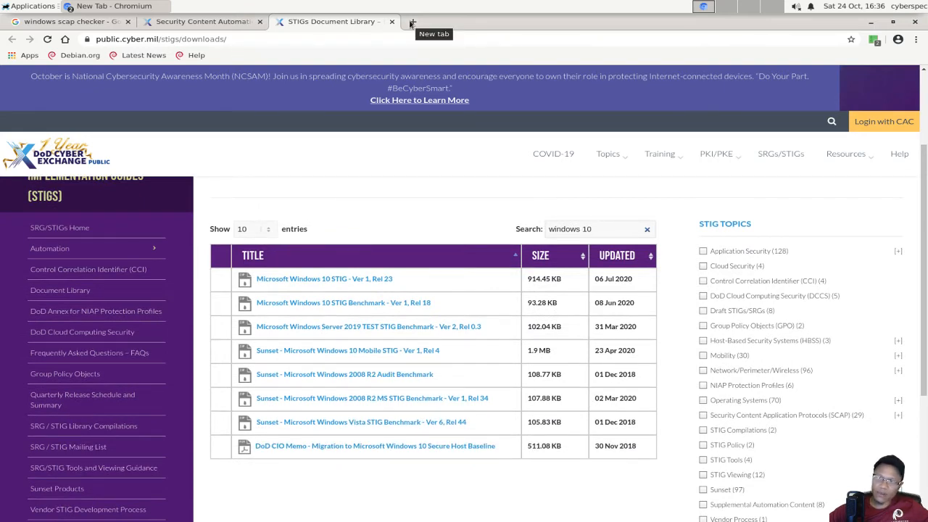
click(86, 6)
click(123, 35)
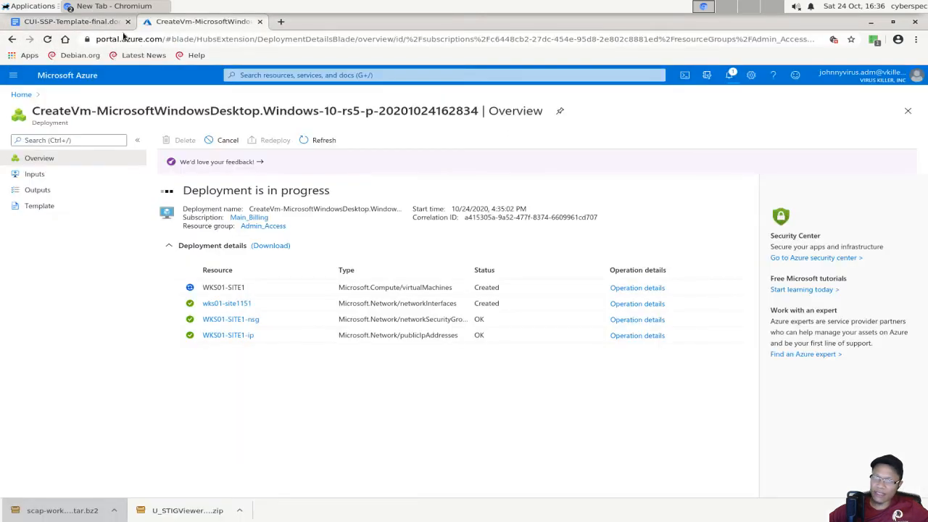
click(112, 24)
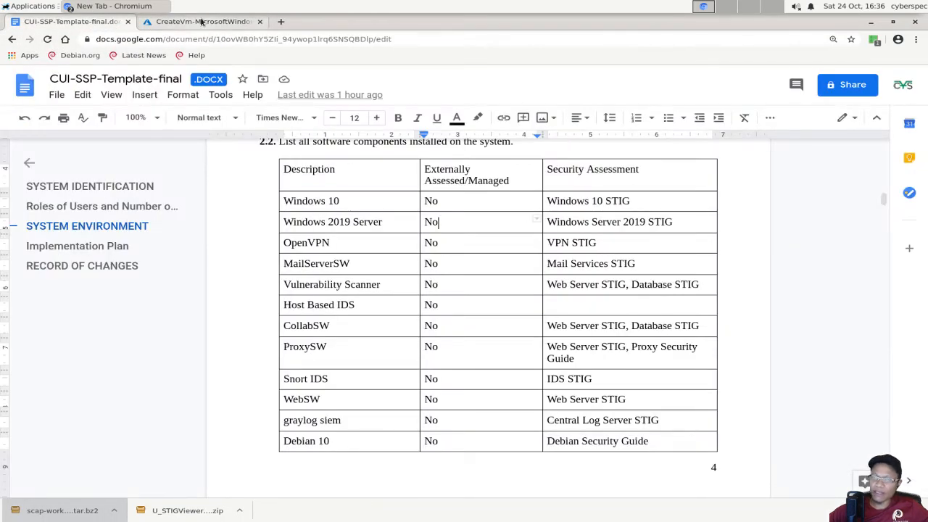
click(200, 21)
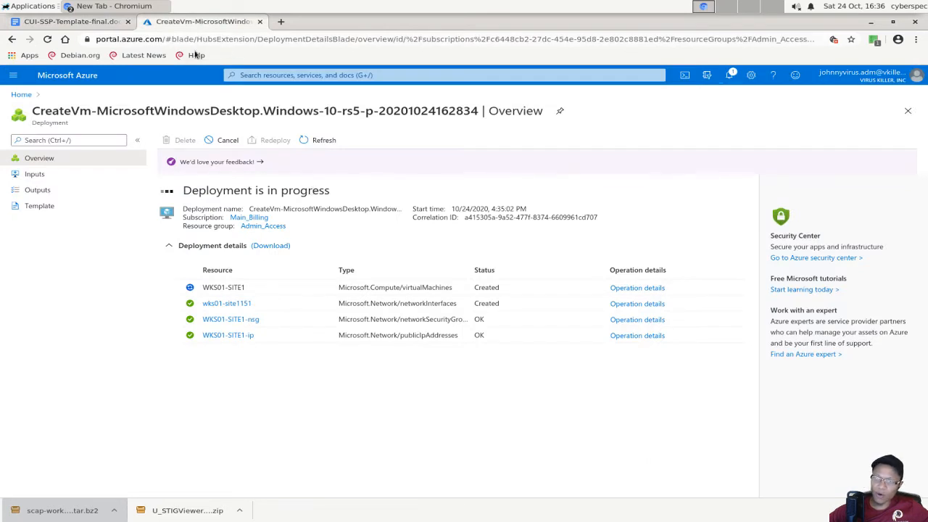
Return to the browser window showing the STIGs Document Library
click(83, 10)
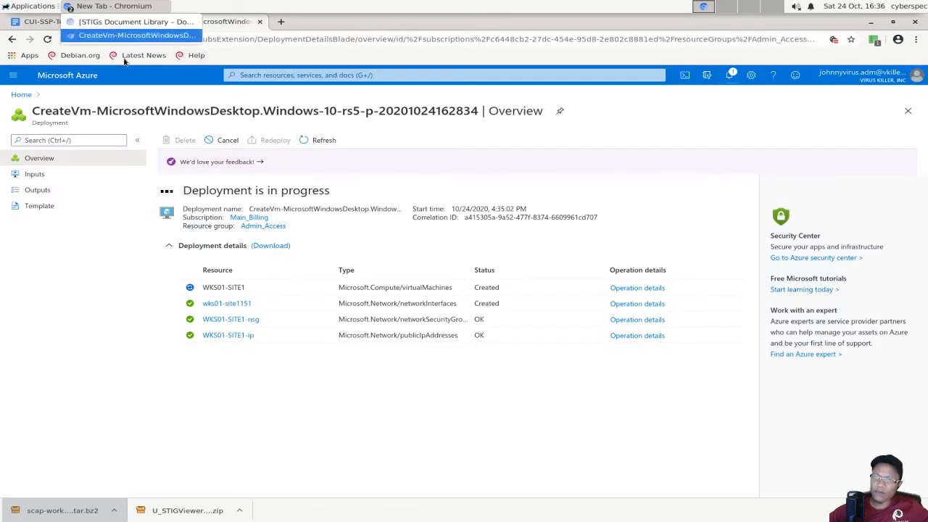
click(113, 38)
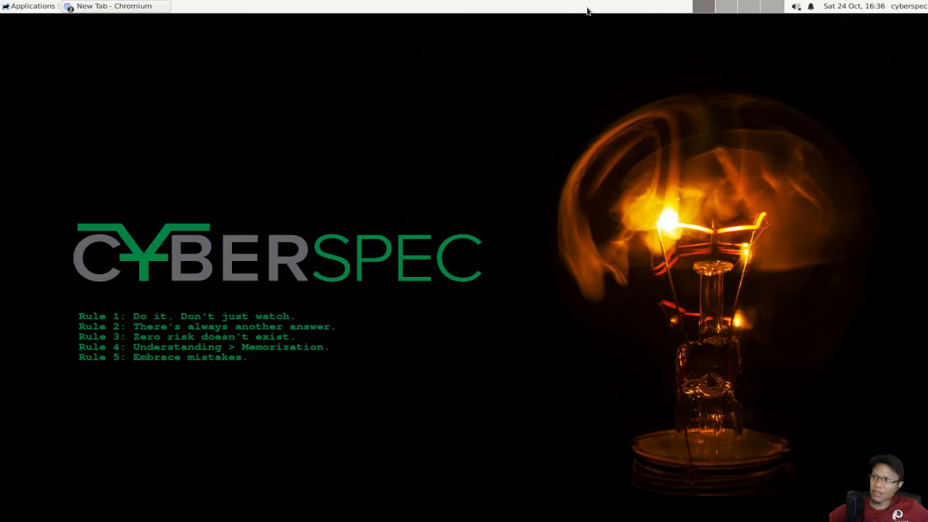
click(81, 11)
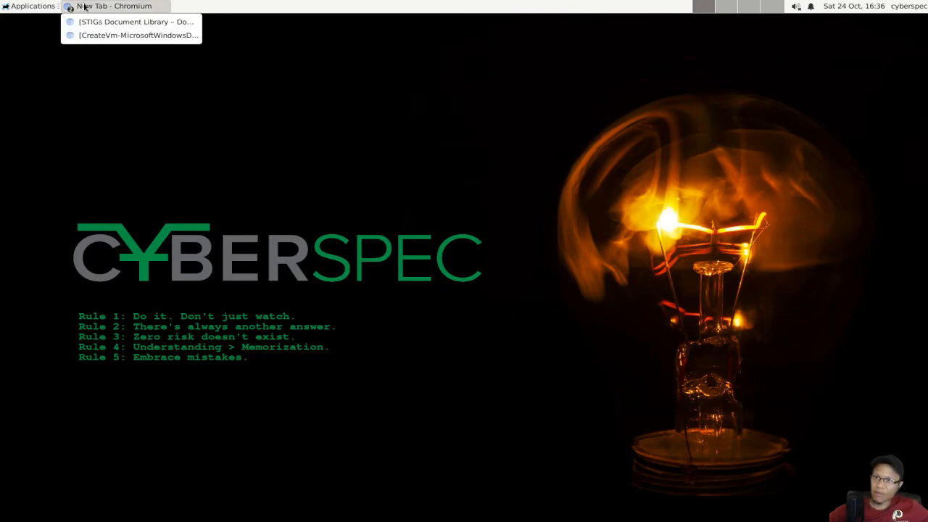
click(110, 38)
click(108, 7)
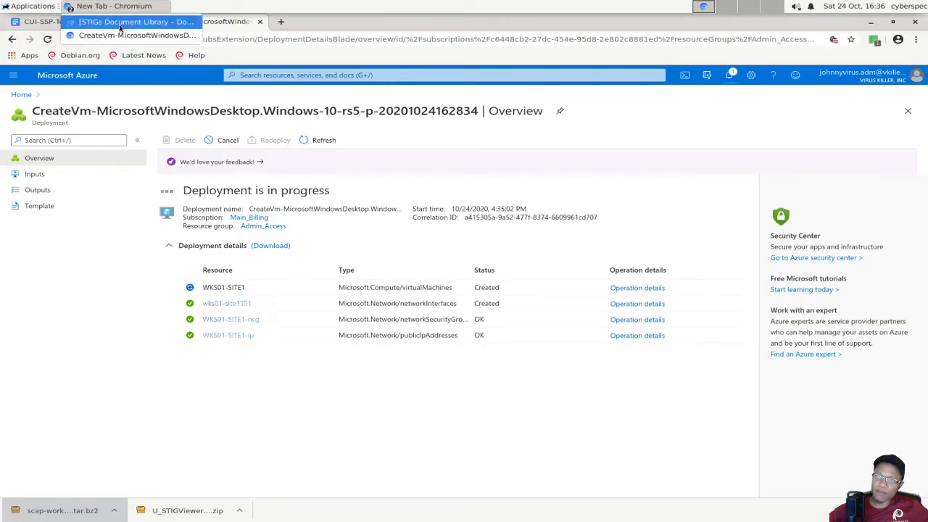
click(120, 25)
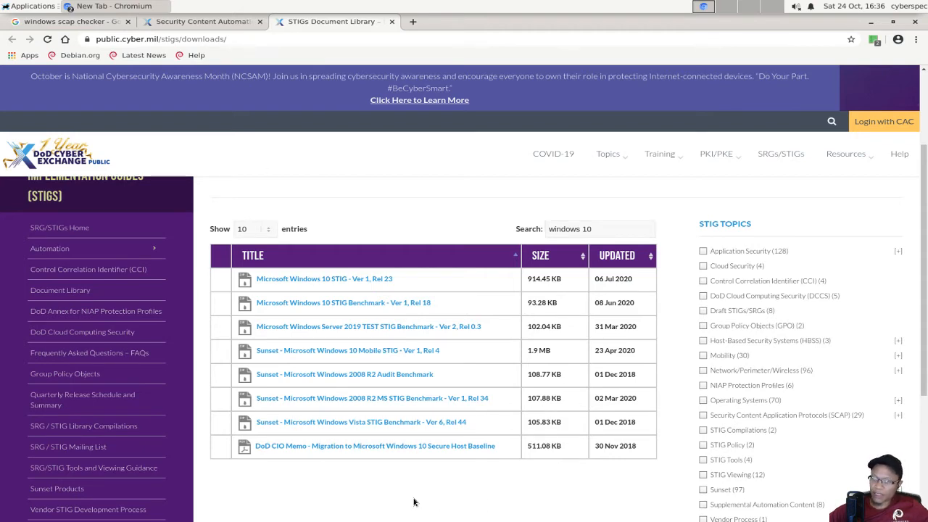
Look over the Windows 10 search results, then open the SRG/STIG Tools page and examine its STIG Viewer downloads
scroll(414, 502, down, 2)
scroll(413, 501, up, 3)
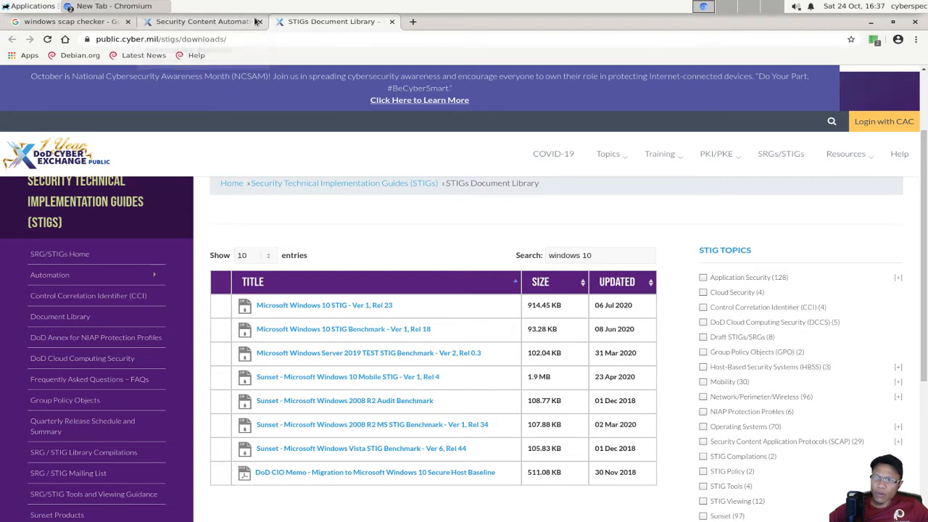
click(35, 6)
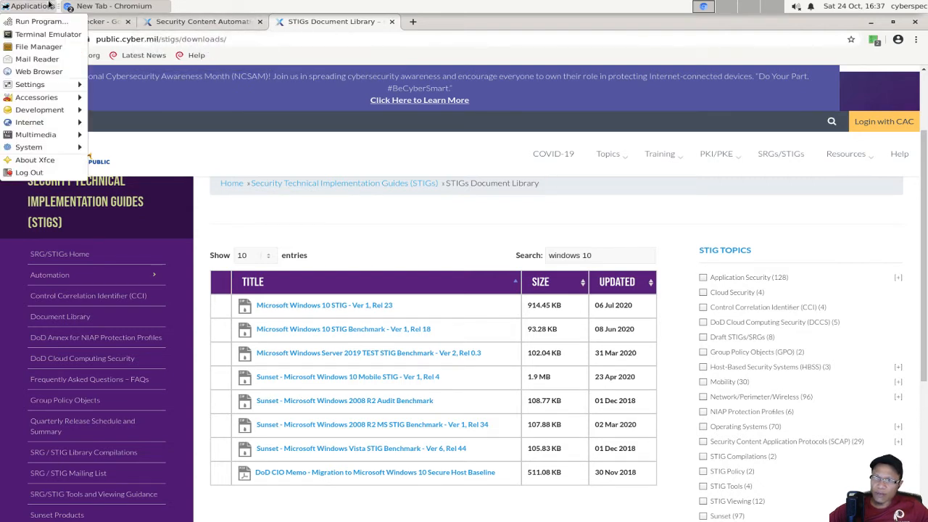
click(327, 219)
scroll(200, 403, down, 2)
scroll(200, 404, down, 1)
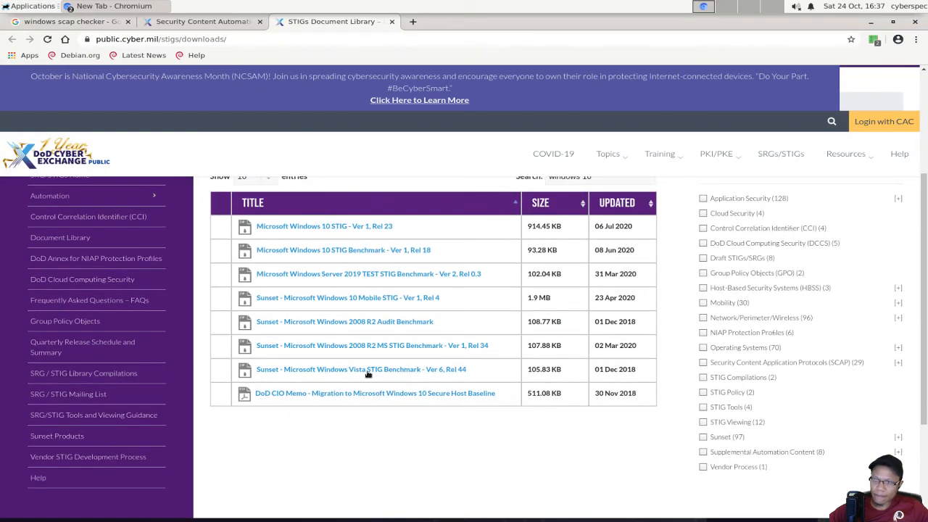
scroll(131, 369, up, 2)
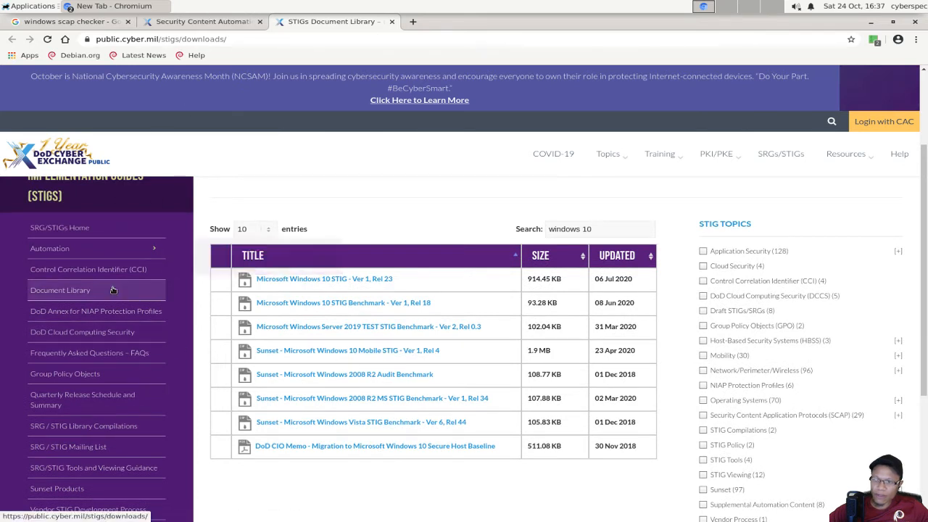
click(129, 468)
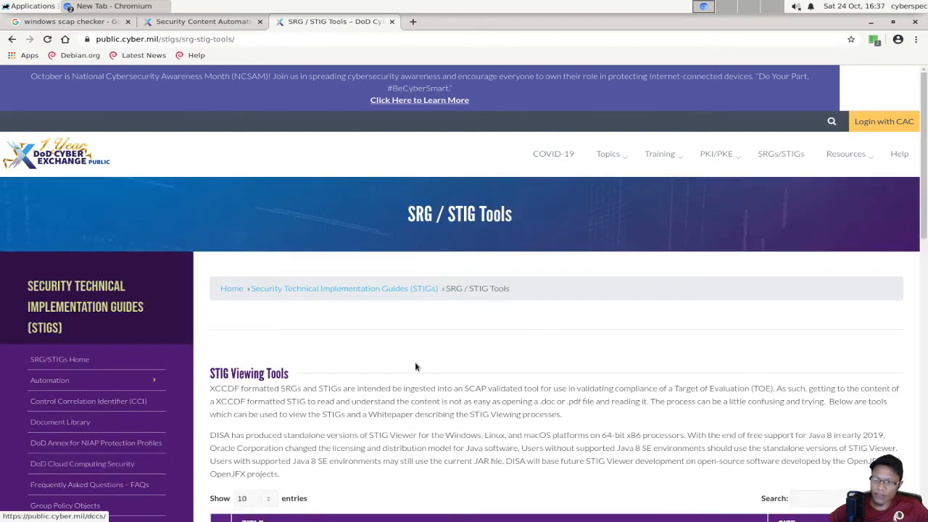
scroll(414, 355, down, 5)
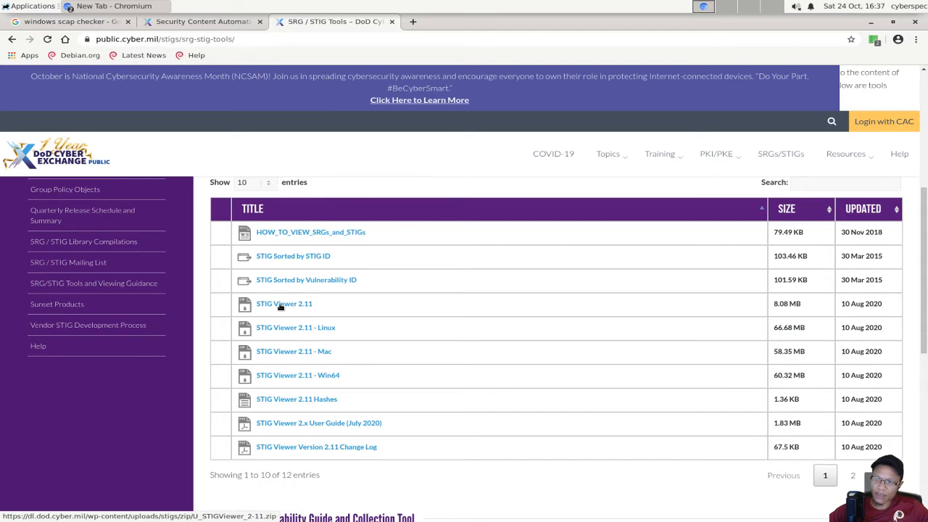
Open a terminal window and move it over the lower part of the SRG/STIG Tools page
click(25, 7)
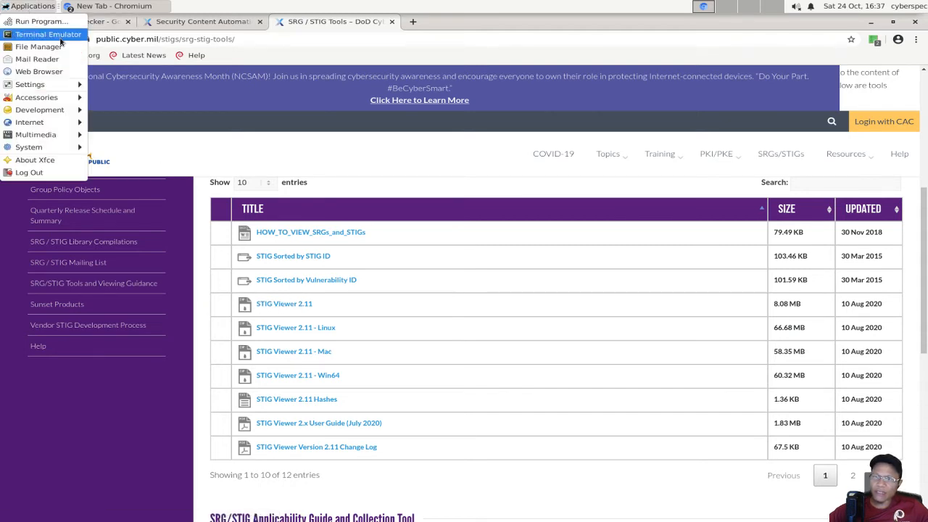
click(48, 35)
drag(351, 51, 773, 201)
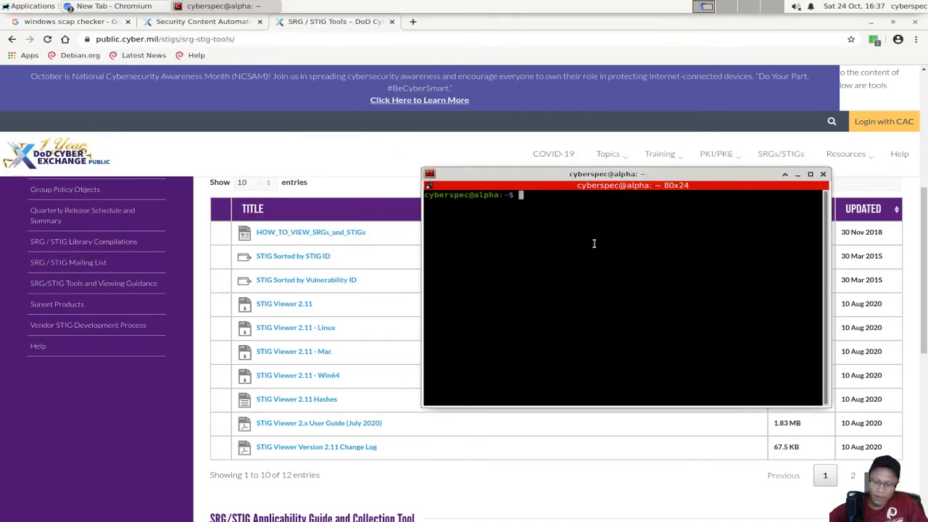
text(cd stig)
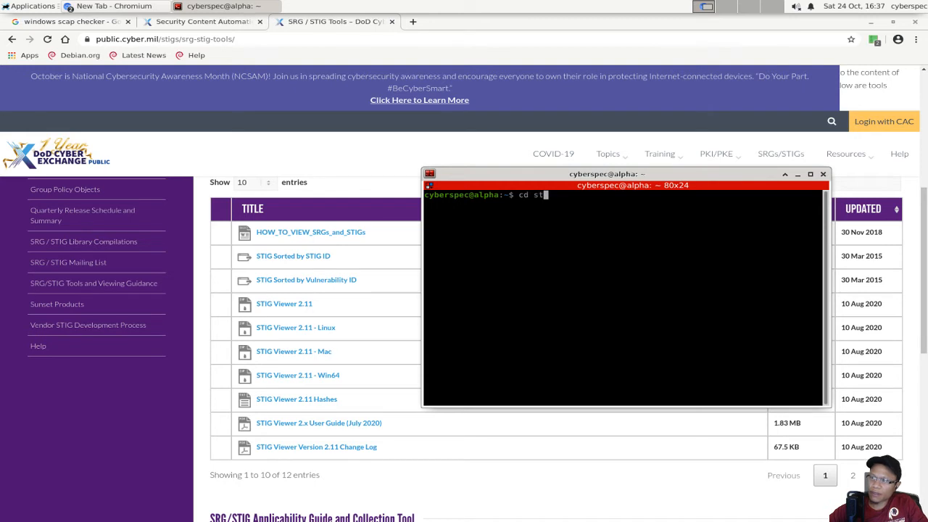
key(BackSpace)
key(BackSpace)
key(BackSpace)
key(BackSpace)
key(BackSpace)
key(BackSpace)
key(BackSpace)
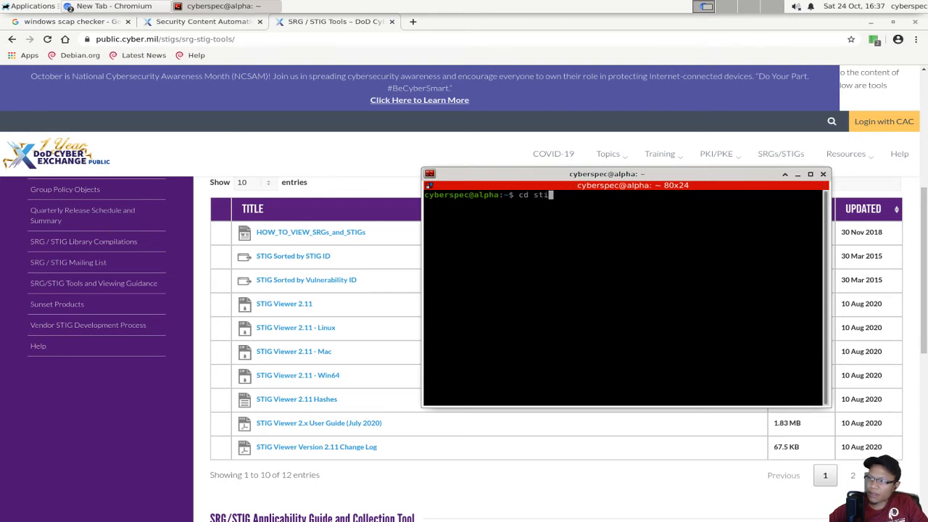
Change to the Downloads/stigviewer_linux directory in the terminal and list its files
text(cd Do)
key(Tab)
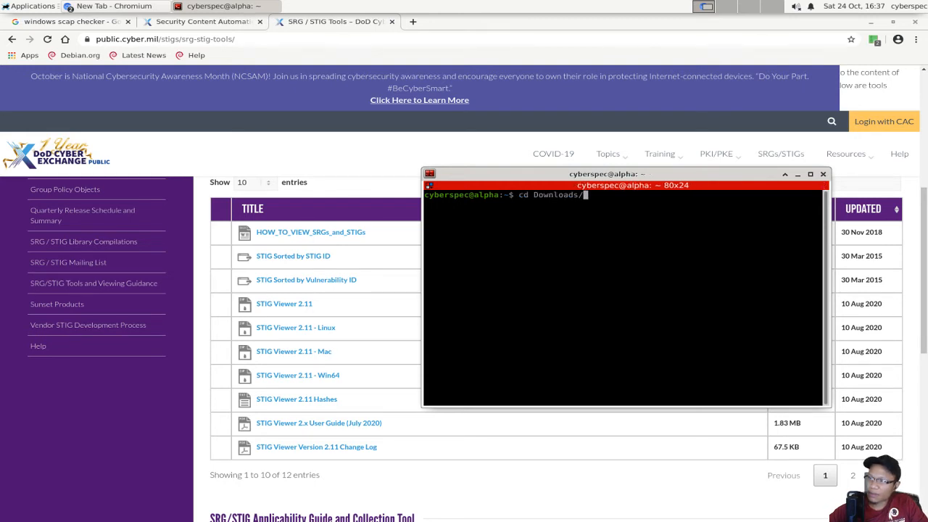
text(stigv)
key(Tab)
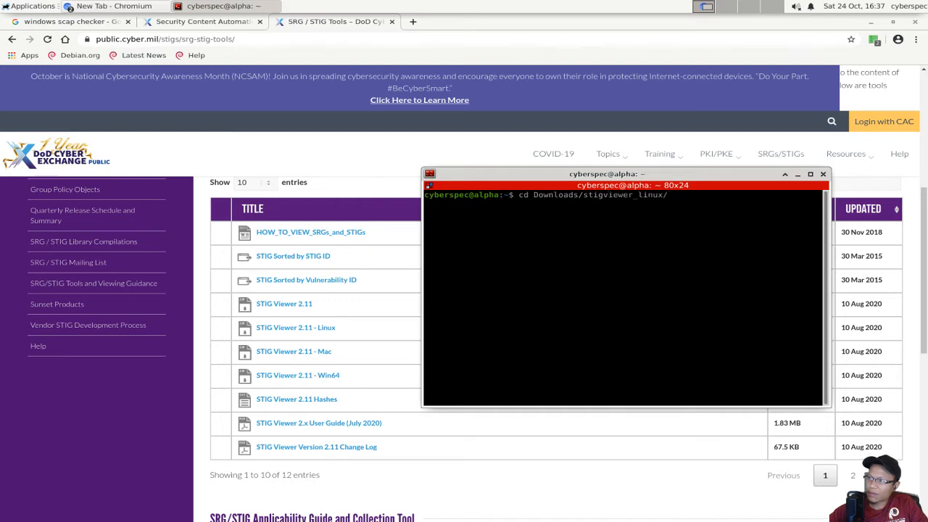
key(Return)
text(ls)
key(Return)
Launch DISA STIG Viewer by running ./STIGViewer from the terminal
text(./)
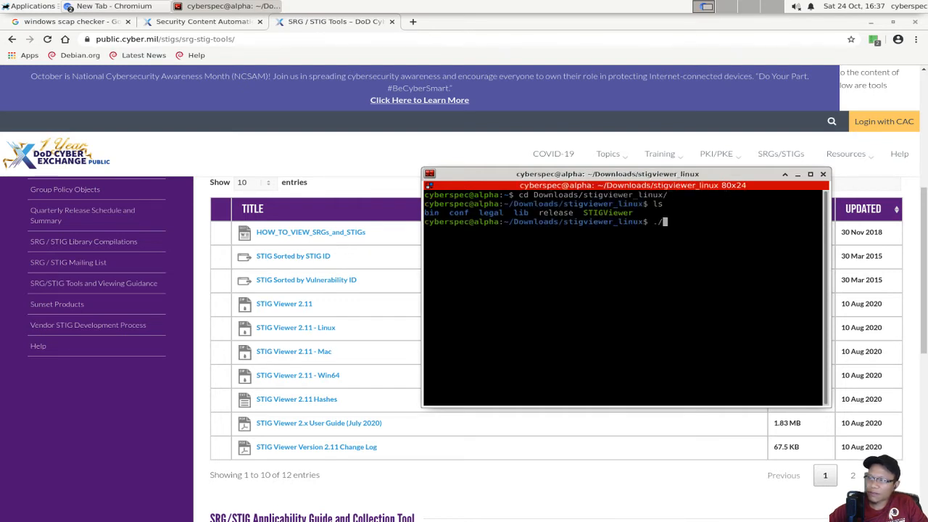
text(STI)
key(Tab)
key(Return)
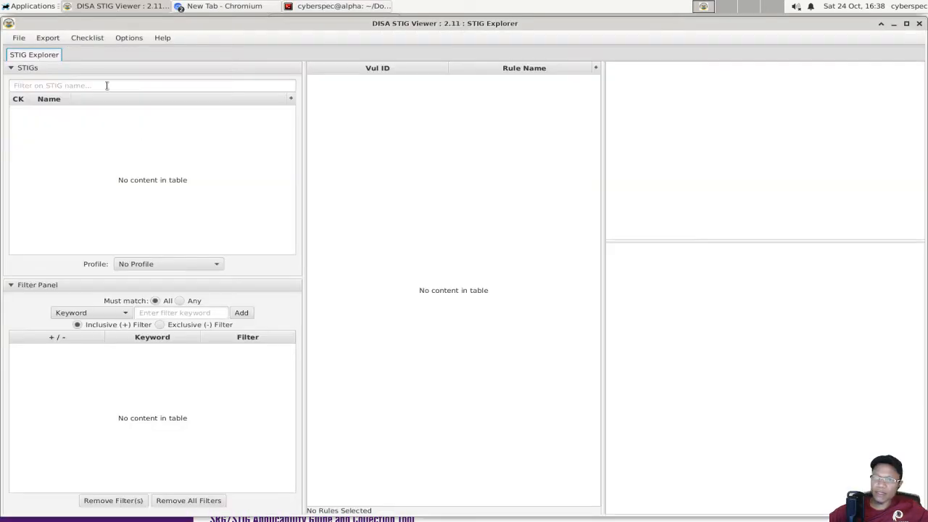
Import U_MS_Windows_10_V1R23_STIG.zip from the Downloads folder into STIG Viewer and close the import notice
click(19, 37)
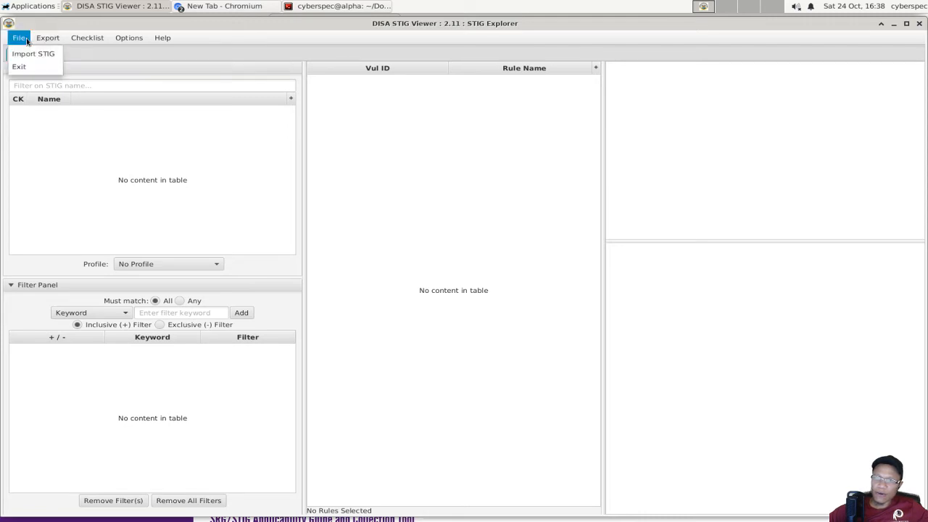
click(36, 57)
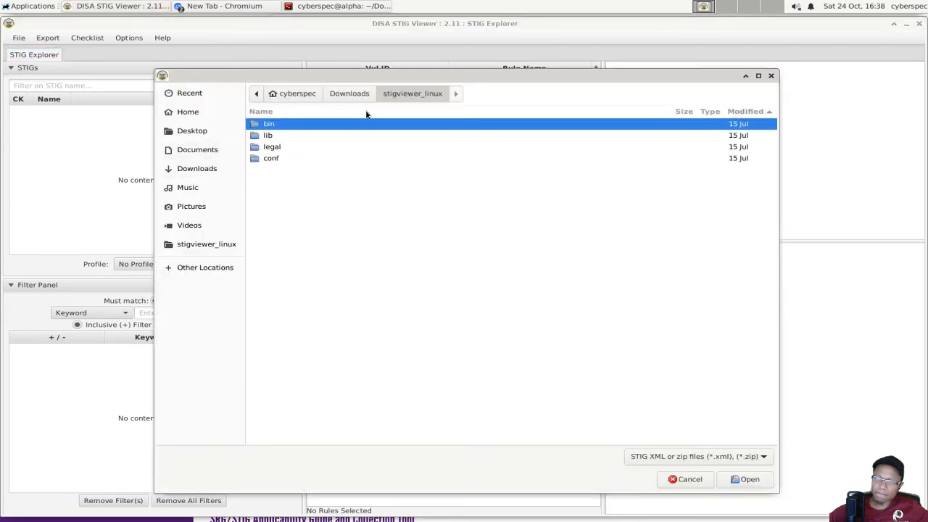
click(354, 98)
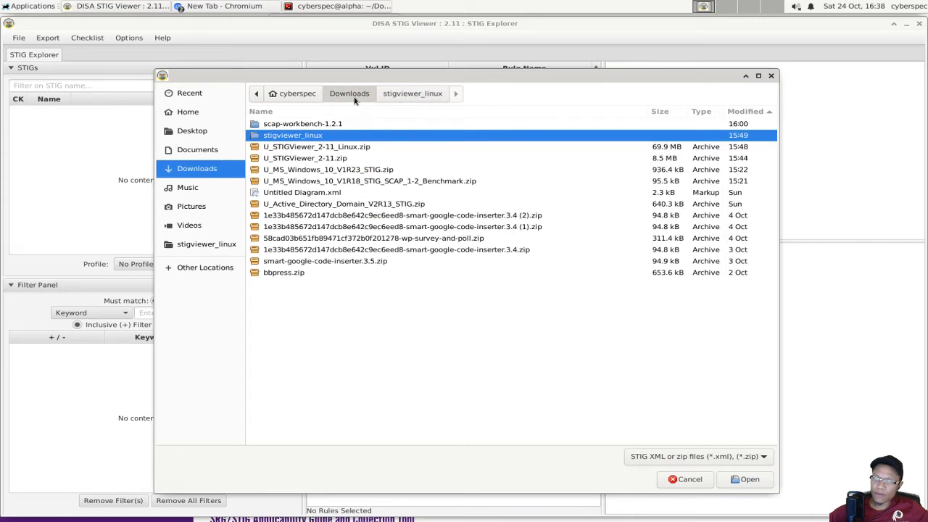
click(356, 171)
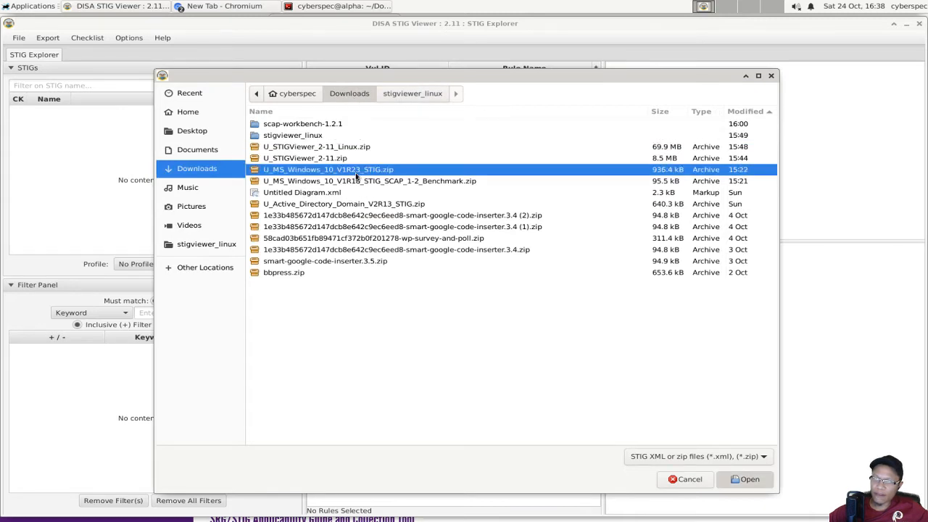
double_click(355, 171)
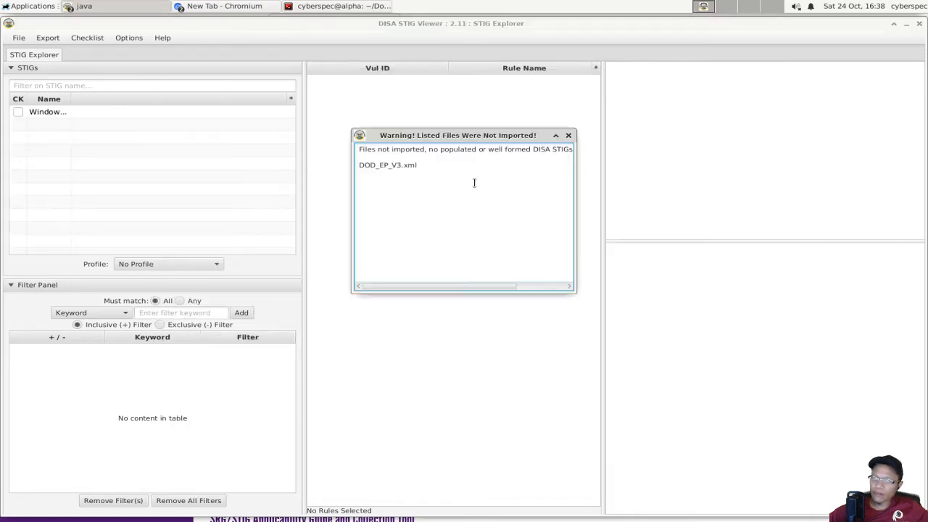
click(568, 137)
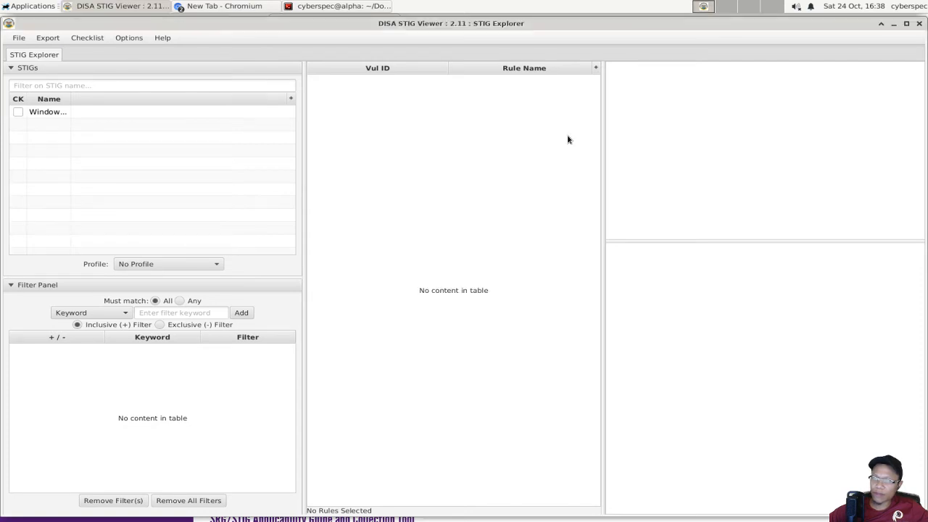
Widen the STIG name column and check the Windows 10 Security Technical Implementation Guide to list its rules
drag(155, 110, 185, 109)
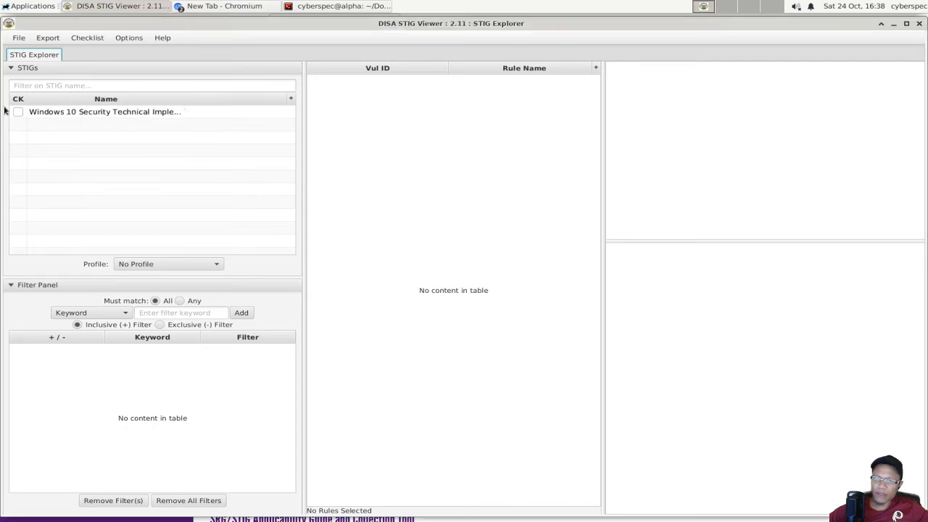
click(17, 111)
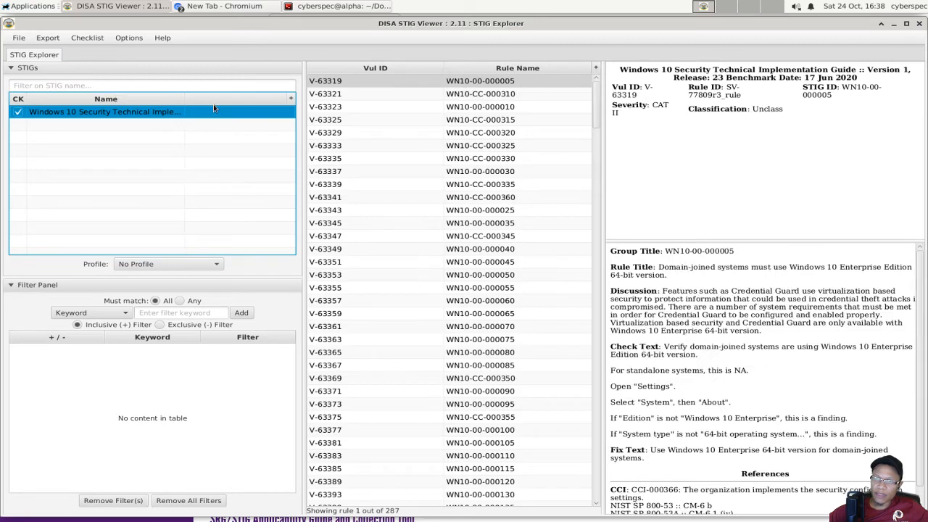
drag(184, 99, 245, 99)
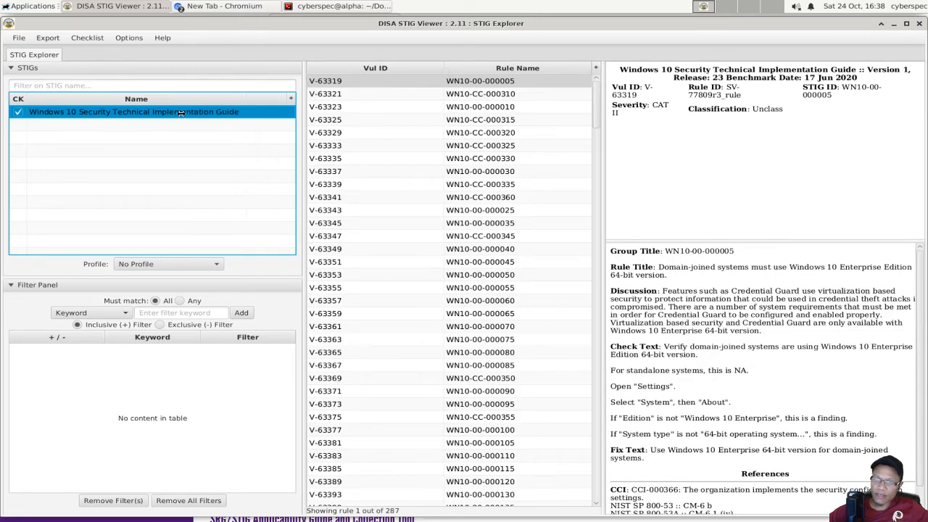
Step through the first few Windows 10 STIG rules, return to V-63319, and narrow the STIGs pane to widen the rule list
click(370, 92)
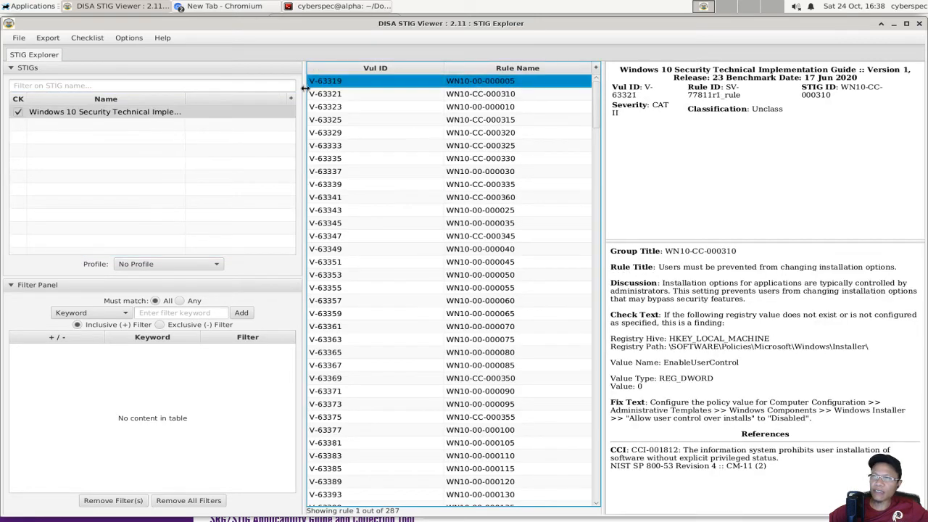
key(Down)
key(Down)
key(Down)
key(Down)
key(Up)
key(Up)
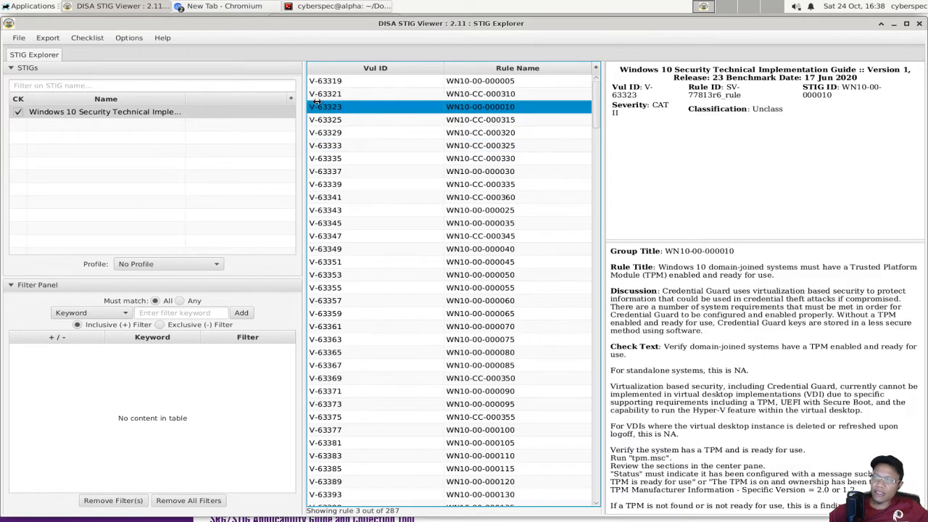
key(Up)
key(Up)
drag(305, 109, 198, 108)
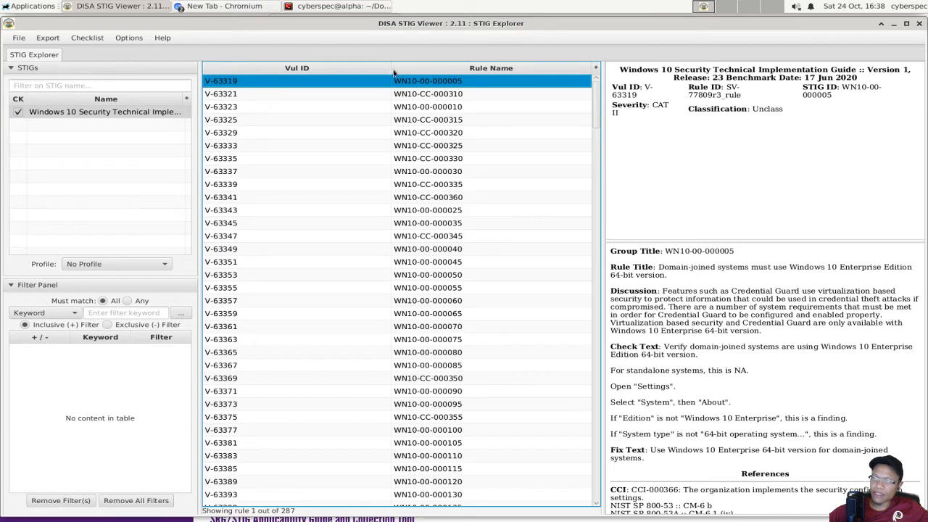
Resize the Vul ID column and widen the rule details pane for easier reading of the STIG text
drag(390, 68, 283, 68)
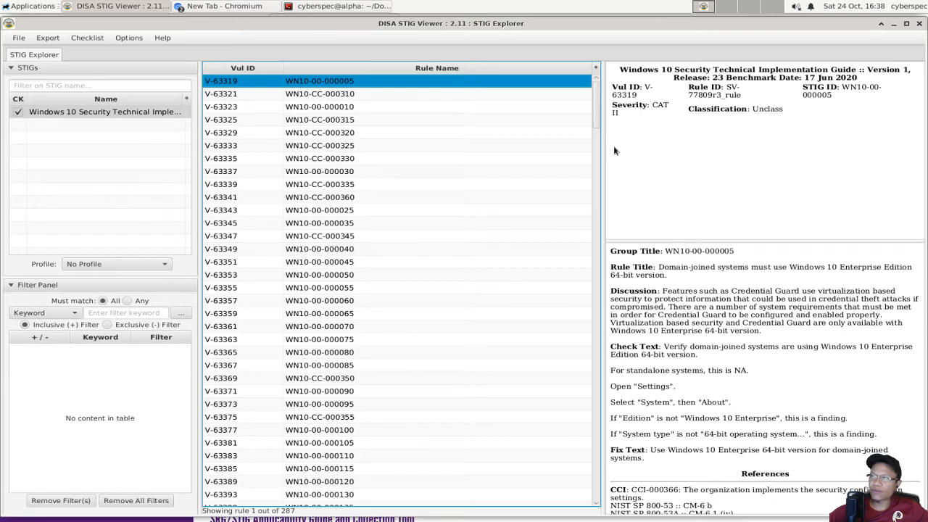
drag(603, 151, 453, 151)
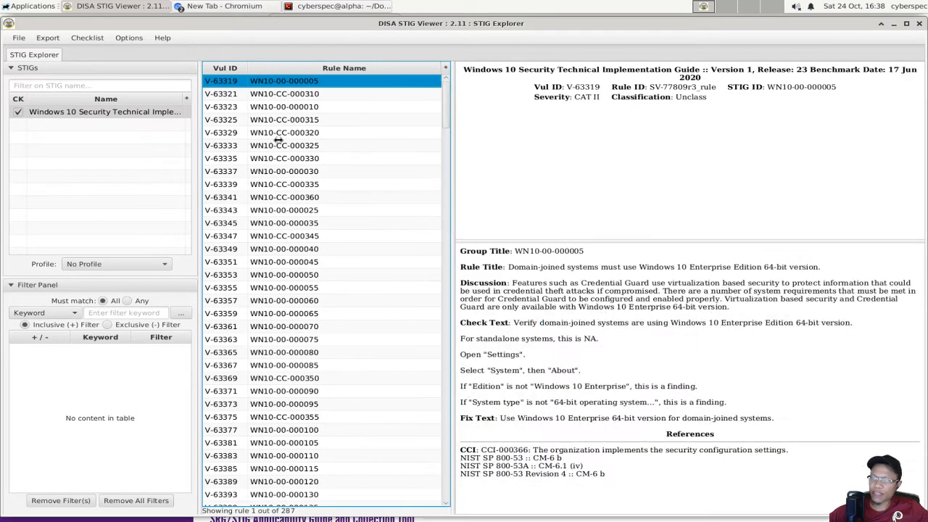
drag(250, 67, 298, 71)
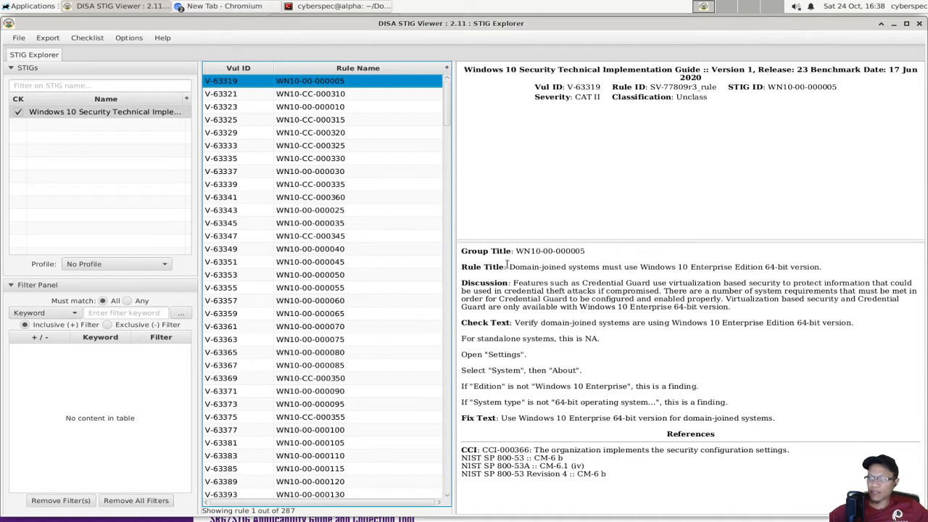
Examine the rule title and check text of V-63319, compare briefly with V-63321, and return to V-63319
drag(508, 265, 659, 269)
click(673, 269)
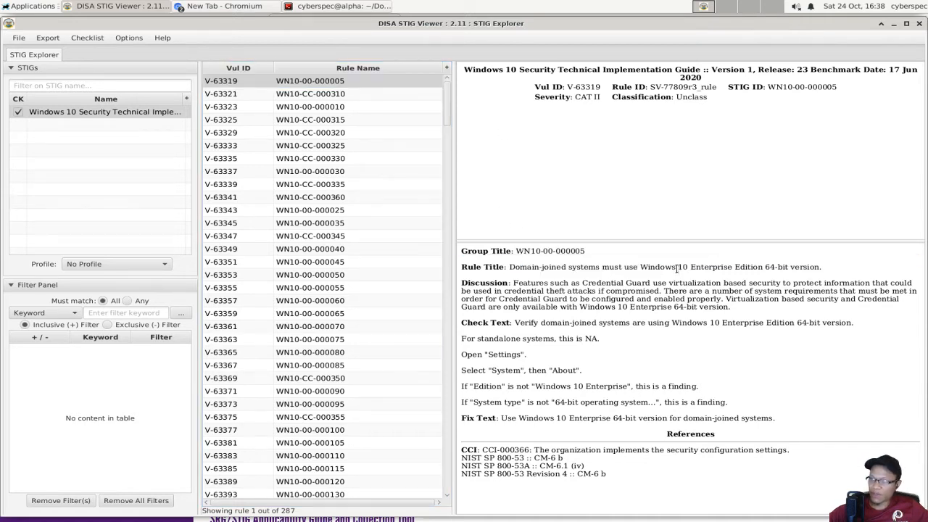
drag(782, 265, 742, 260)
click(663, 298)
drag(572, 323, 780, 328)
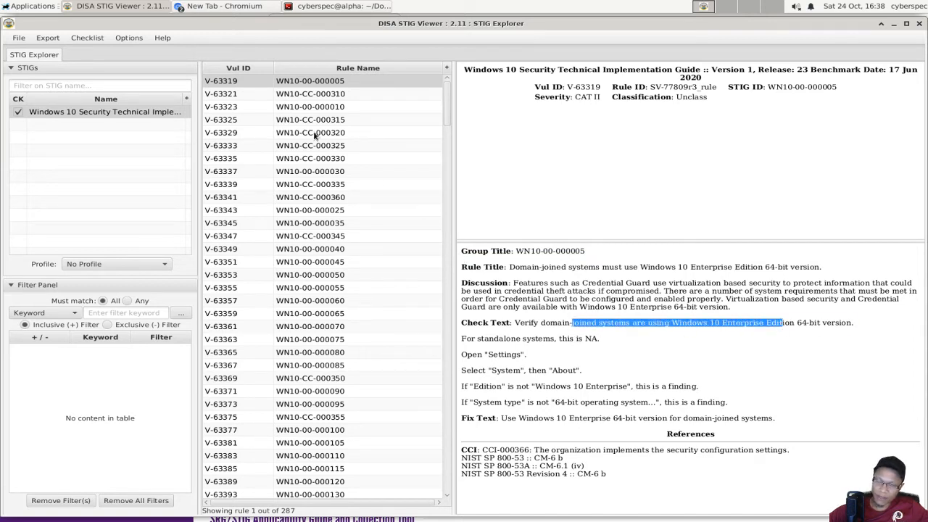
click(297, 96)
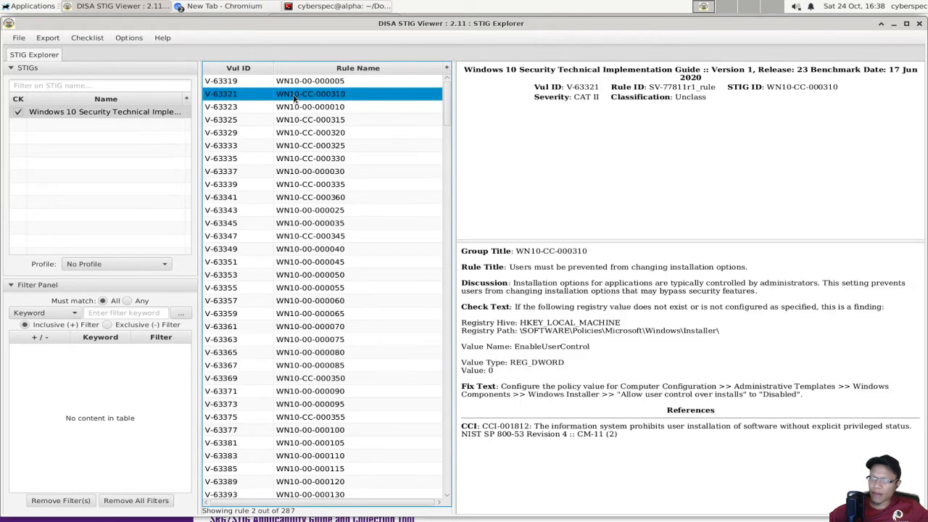
key(Up)
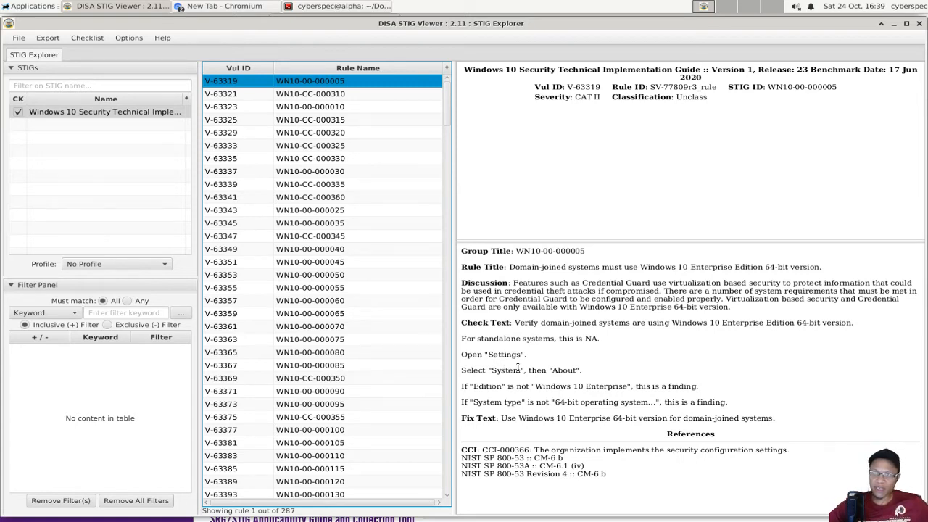
Examine rule V-63321's title, the registry path in its check text, and the policy setting in its fix text
click(358, 94)
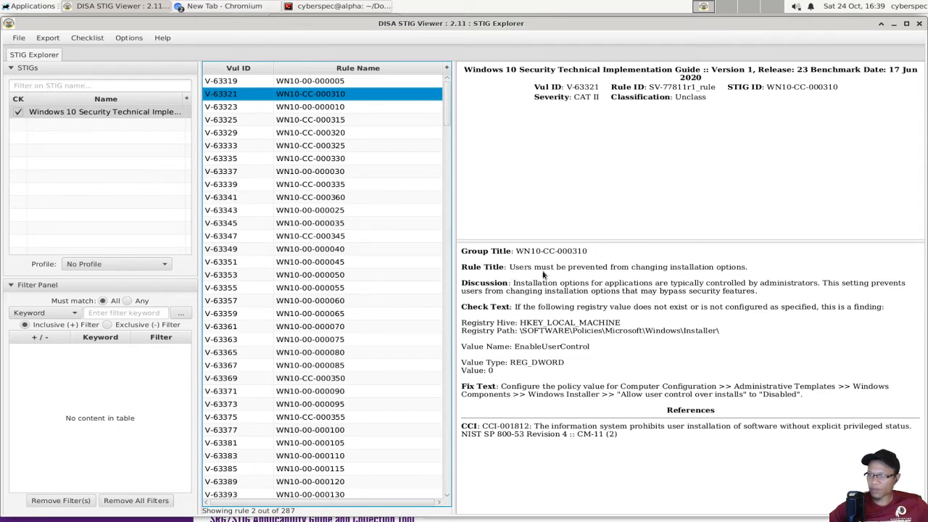
drag(715, 267, 587, 307)
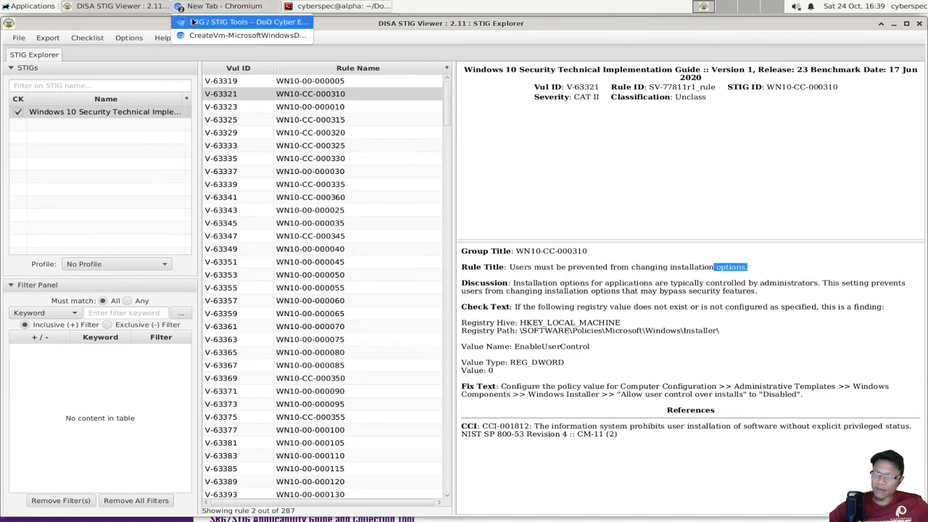
click(604, 289)
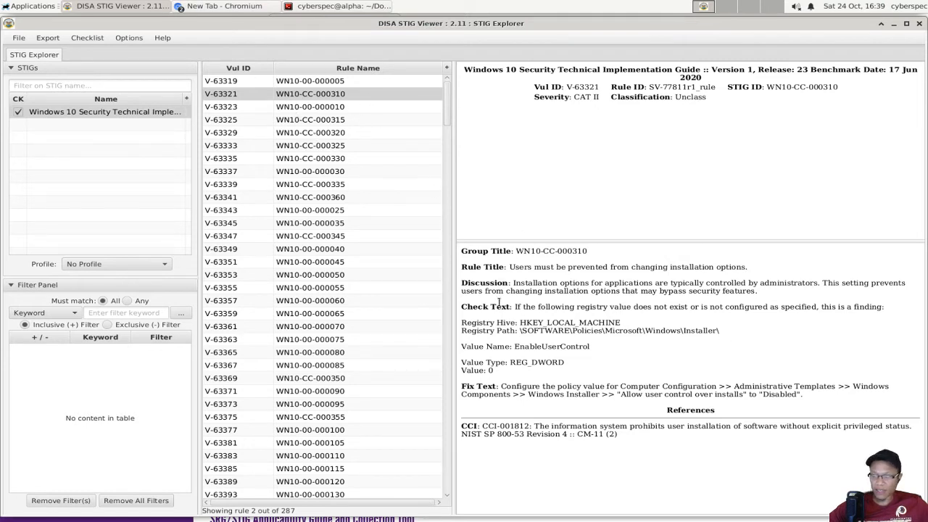
drag(715, 329, 498, 336)
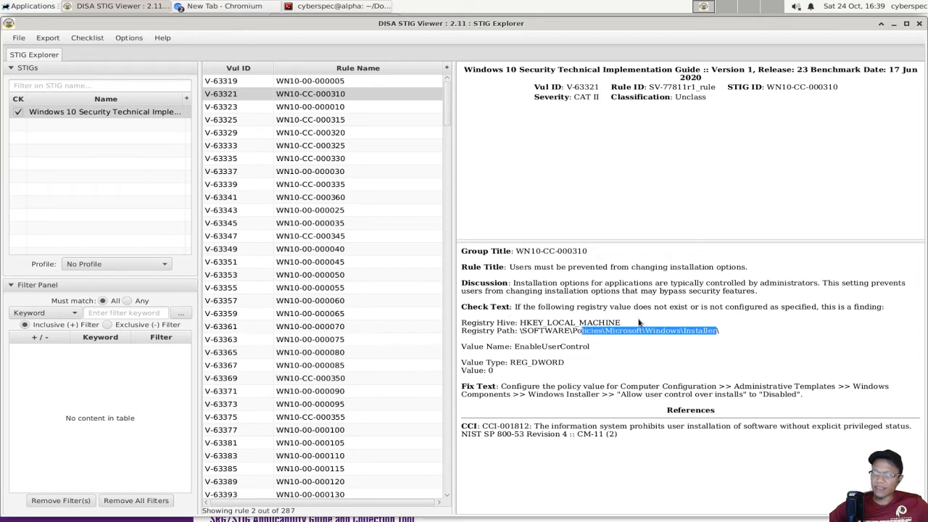
click(652, 382)
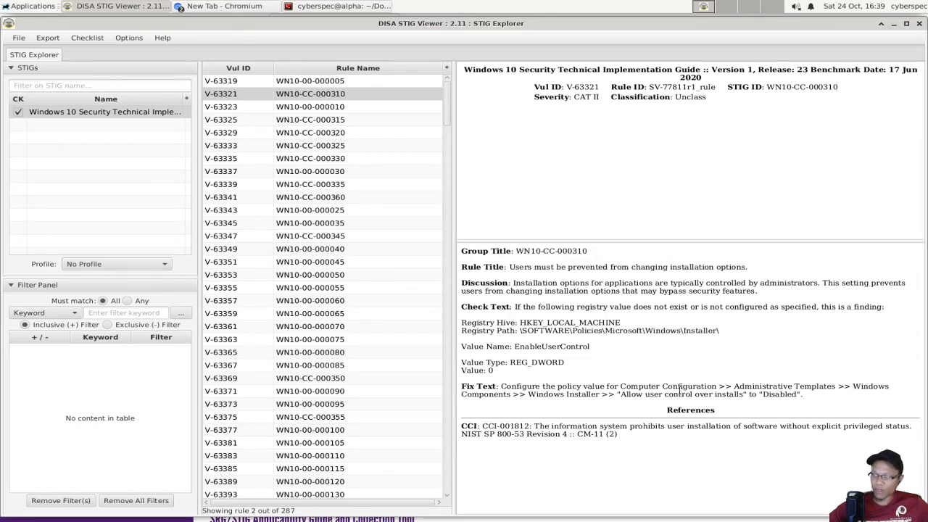
drag(625, 388, 753, 401)
click(633, 300)
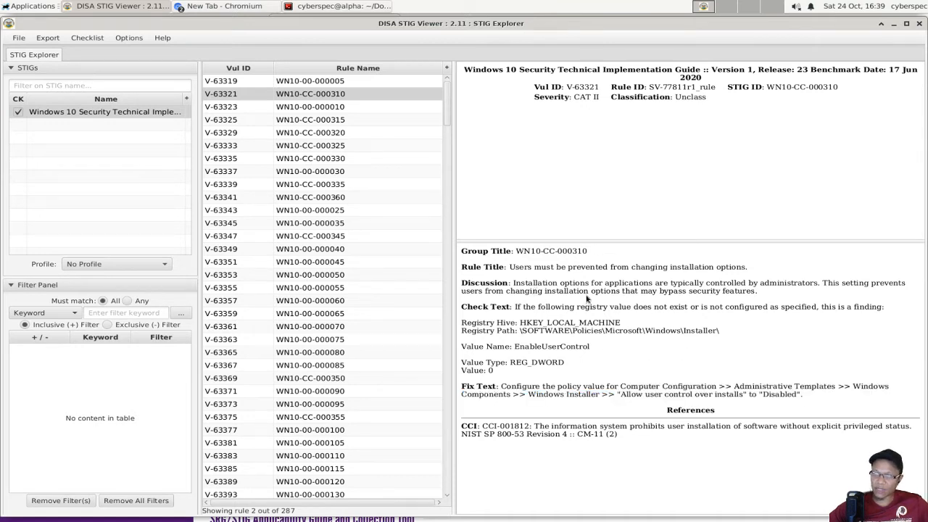
Switch to the Azure VM deployment in Chromium, open the deployed WKS01-SITE1 resource, and review its overview properties
click(209, 7)
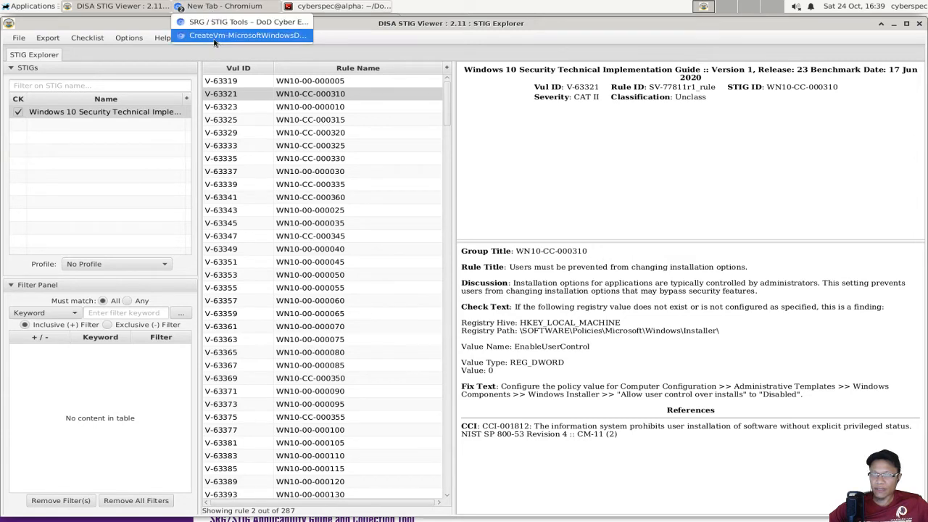
click(213, 36)
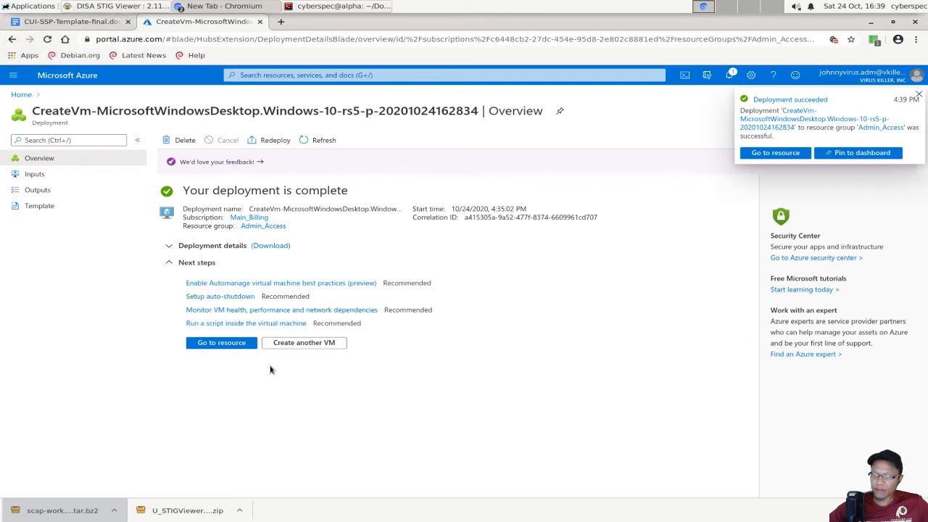
click(223, 345)
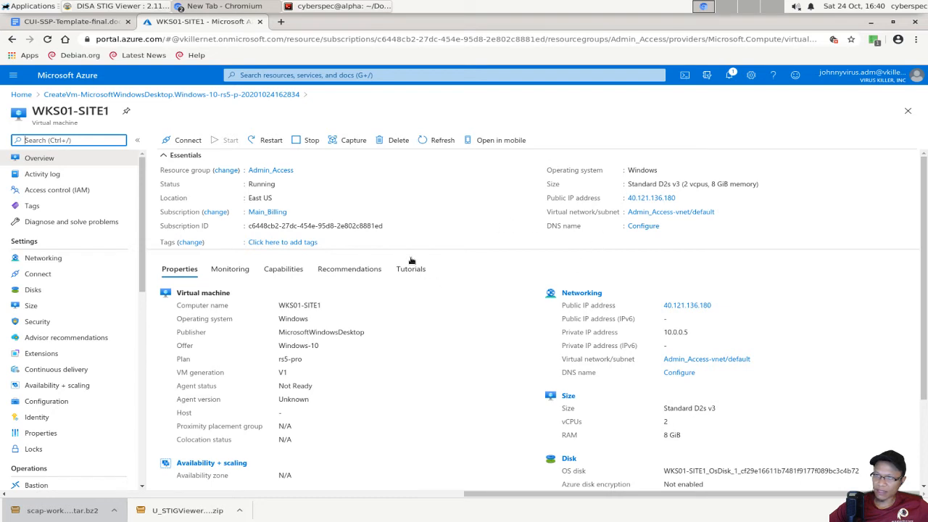
scroll(326, 318, down, 3)
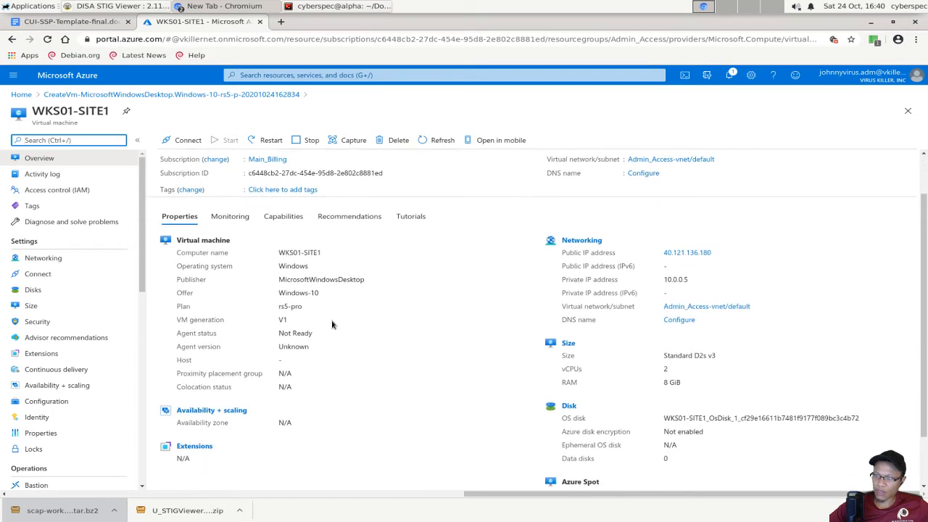
scroll(332, 323, up, 2)
scroll(332, 323, up, 1)
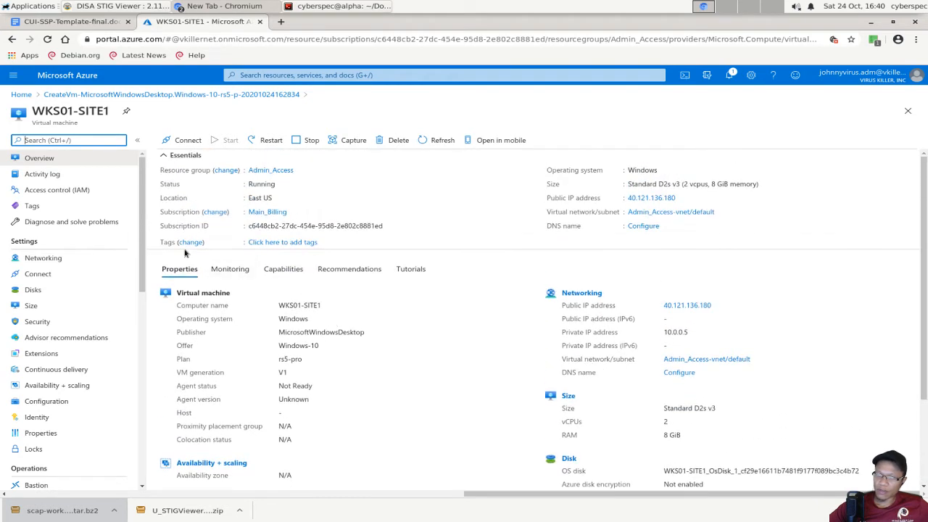
mouse_move(141, 262)
mouse_down()
mouse_move(146, 456)
mouse_move(154, 399)
mouse_move(127, 264)
mouse_up()
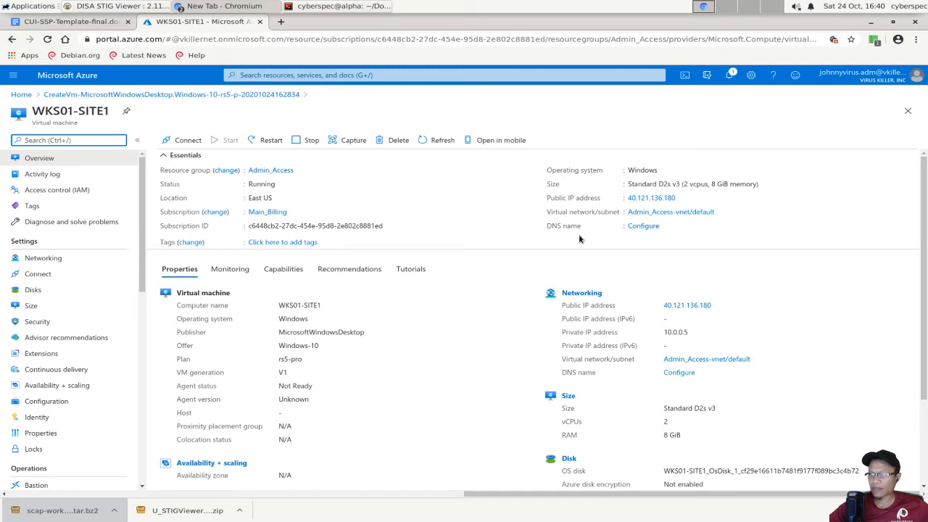
scroll(408, 304, down, 3)
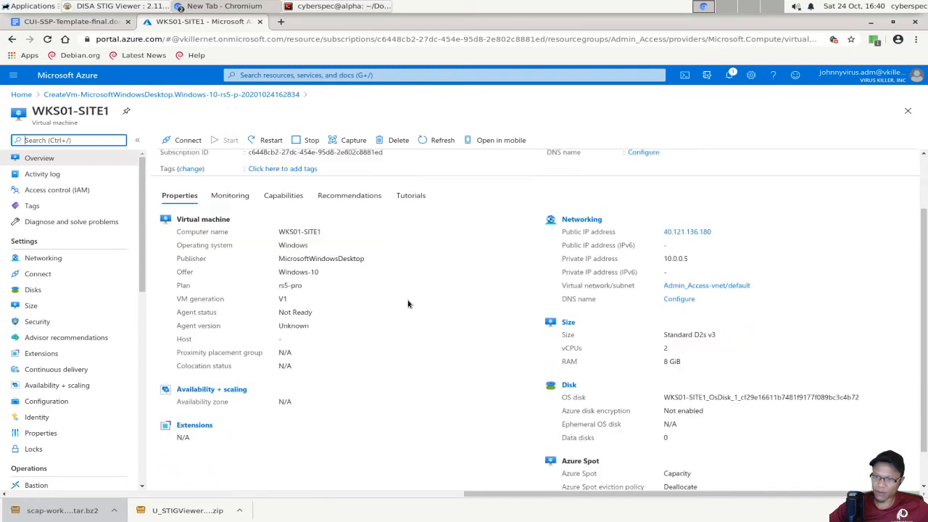
scroll(408, 304, up, 3)
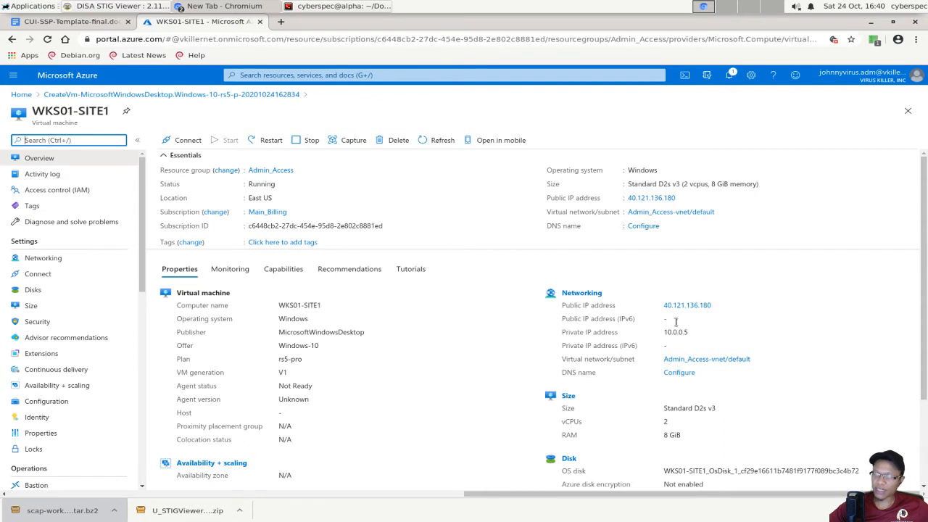
Open the firewall settings of the VM's Admin_Access-vnet virtual network and start adding a new firewall
click(684, 211)
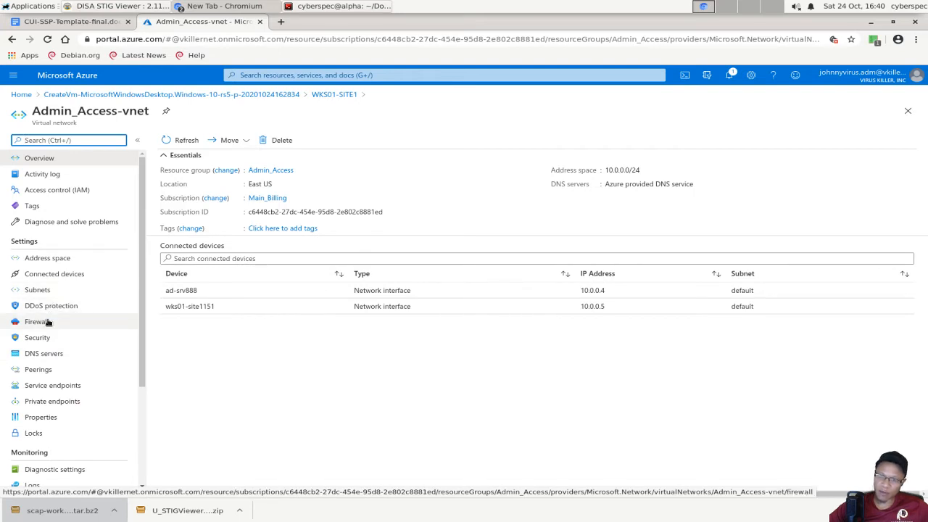
click(48, 321)
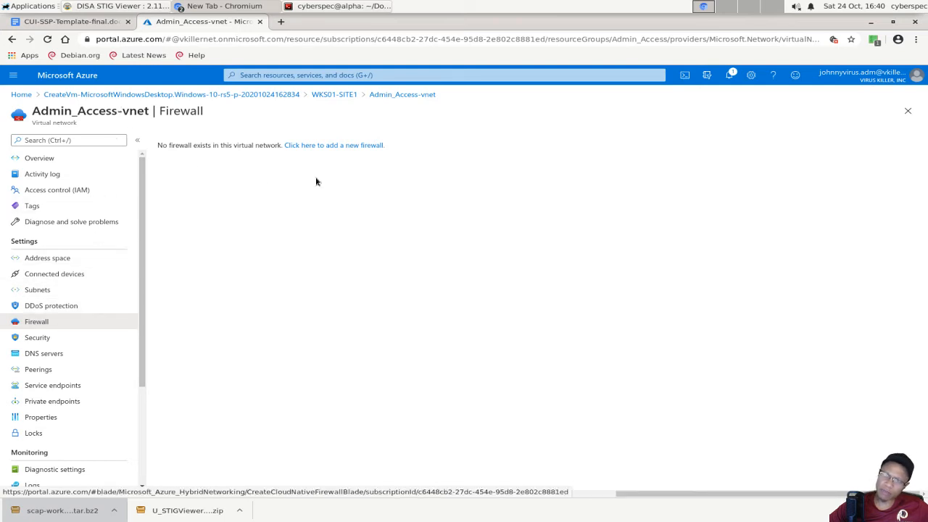
click(314, 145)
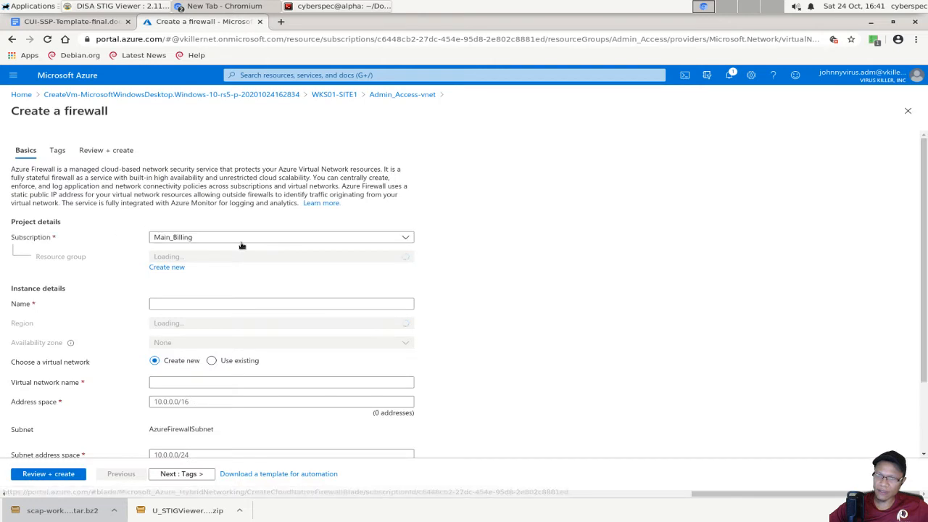
Name the firewall LockDown and enter LockDown as the name of its new virtual network
click(199, 303)
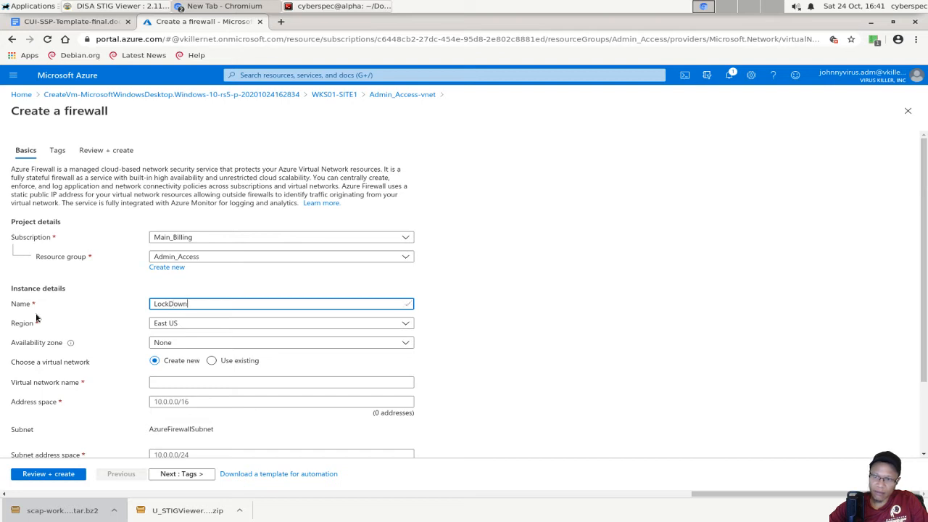
click(194, 381)
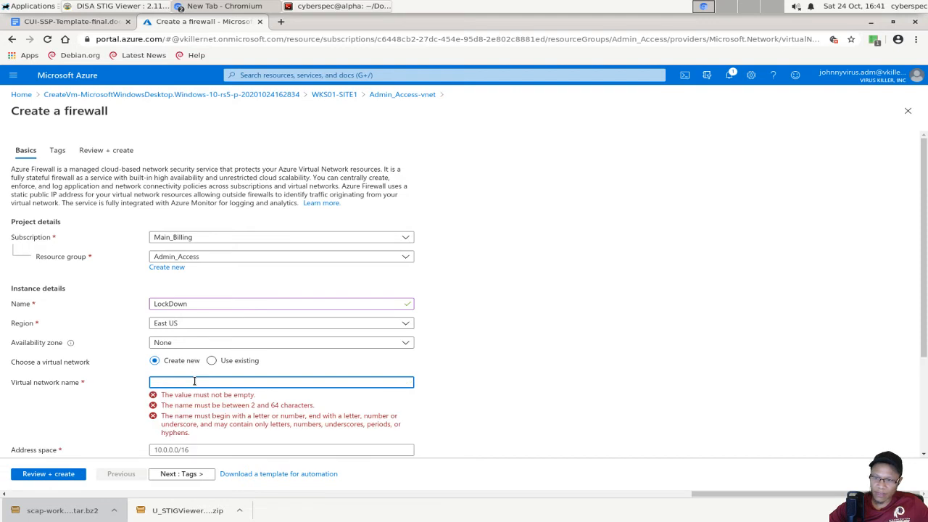
scroll(194, 383, down, 1)
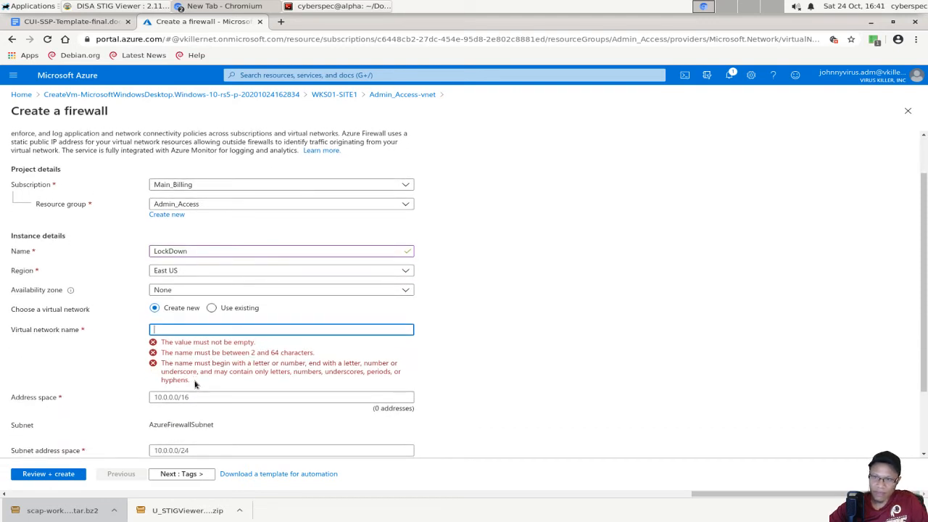
key(BackSpace)
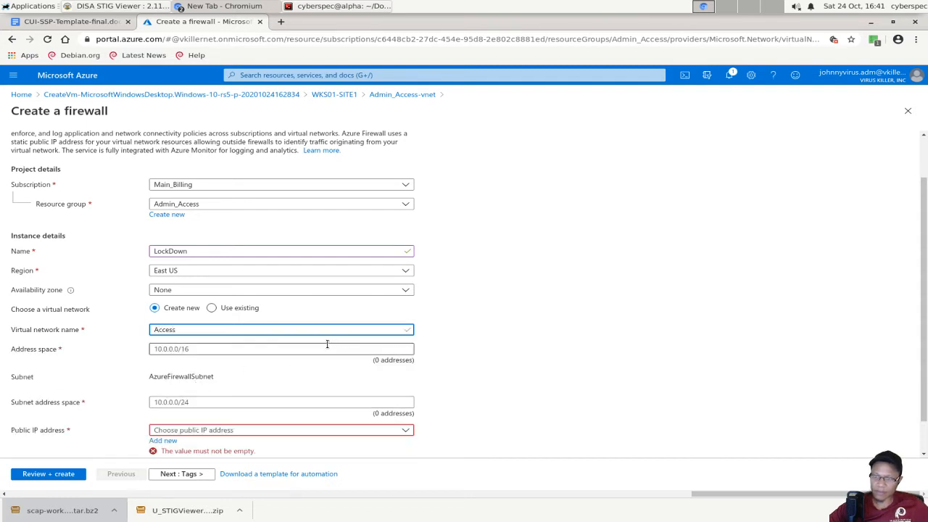
double_click(271, 331)
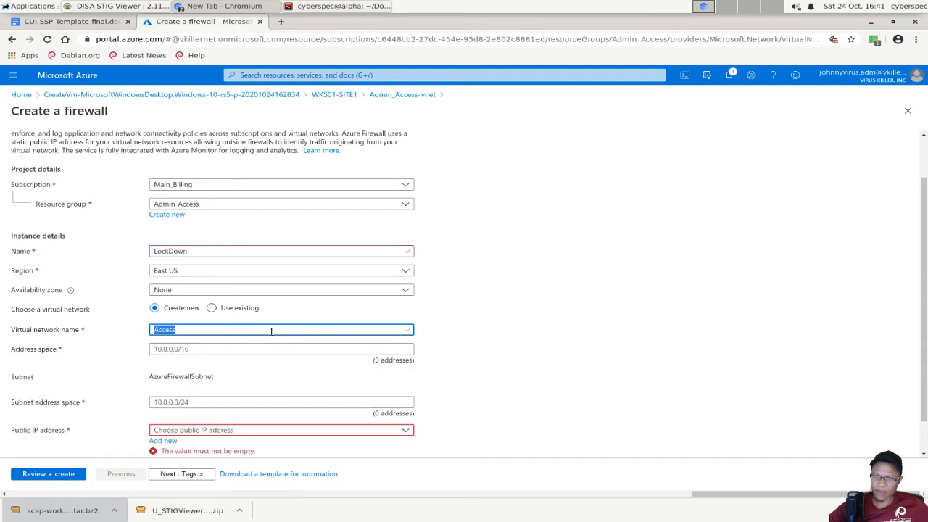
text(LockDown)
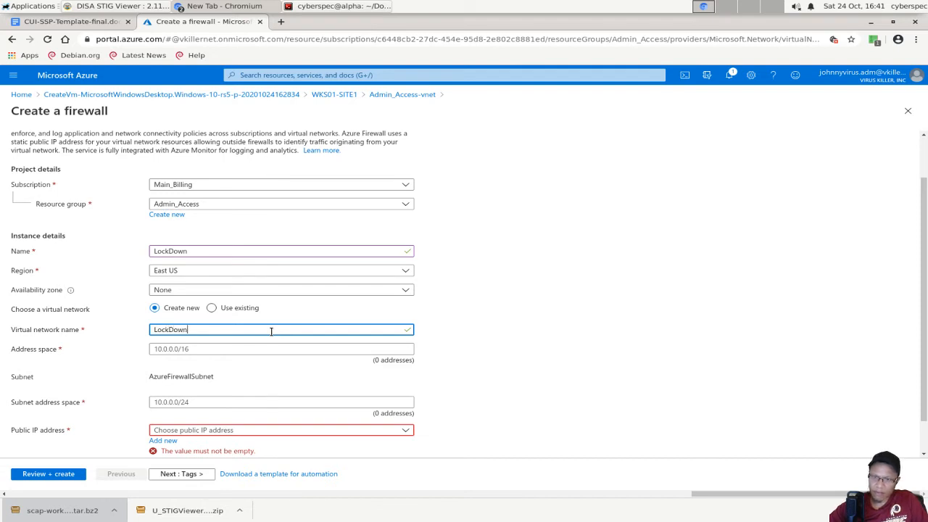
key(Tab)
scroll(271, 331, down, 1)
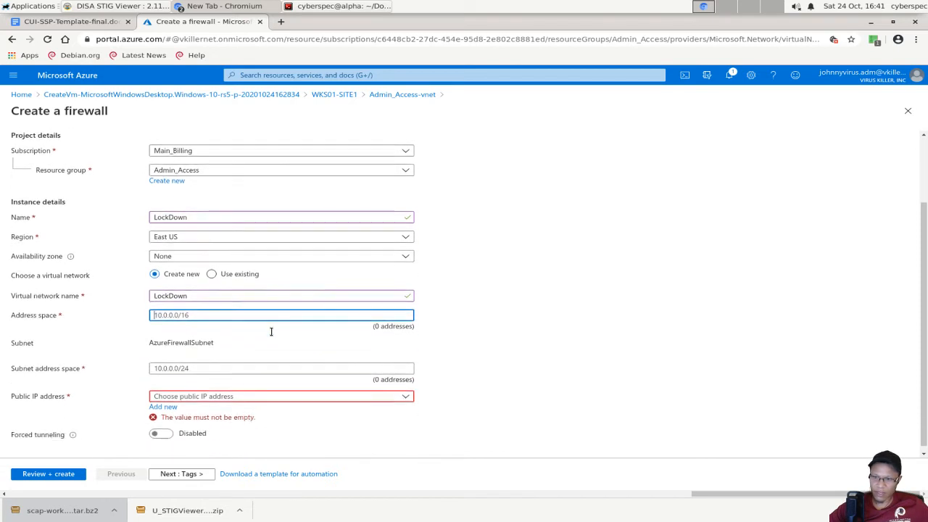
Check the firewall's public IP address choices and discard the unsaved firewall form to return to WKS01-SITE1
click(241, 389)
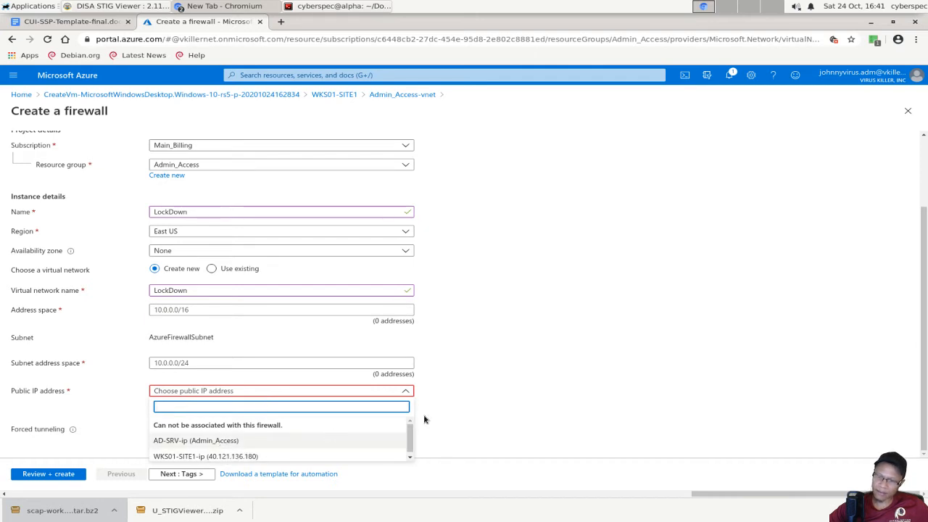
click(520, 336)
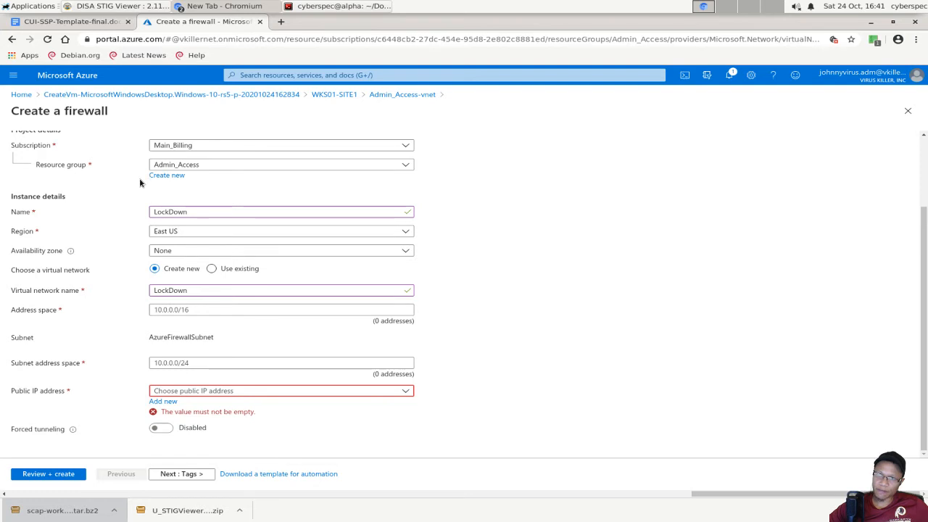
click(342, 101)
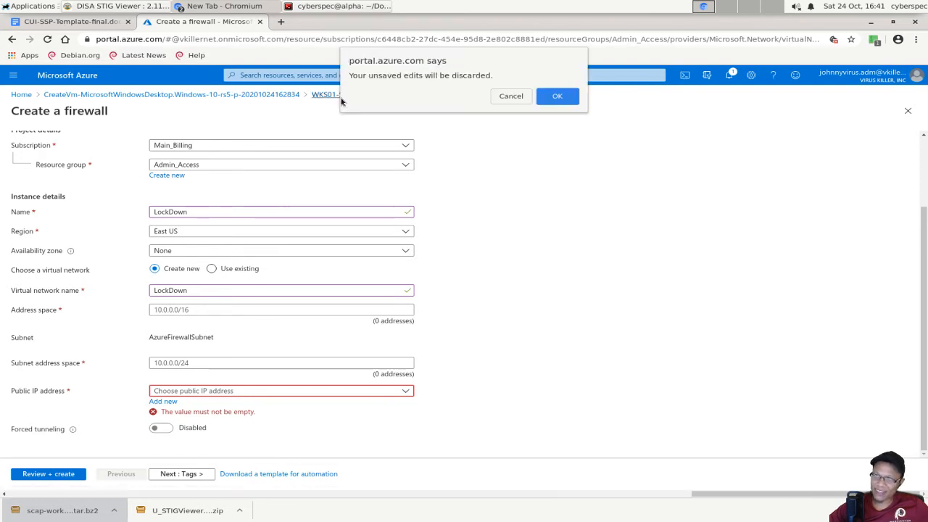
click(557, 94)
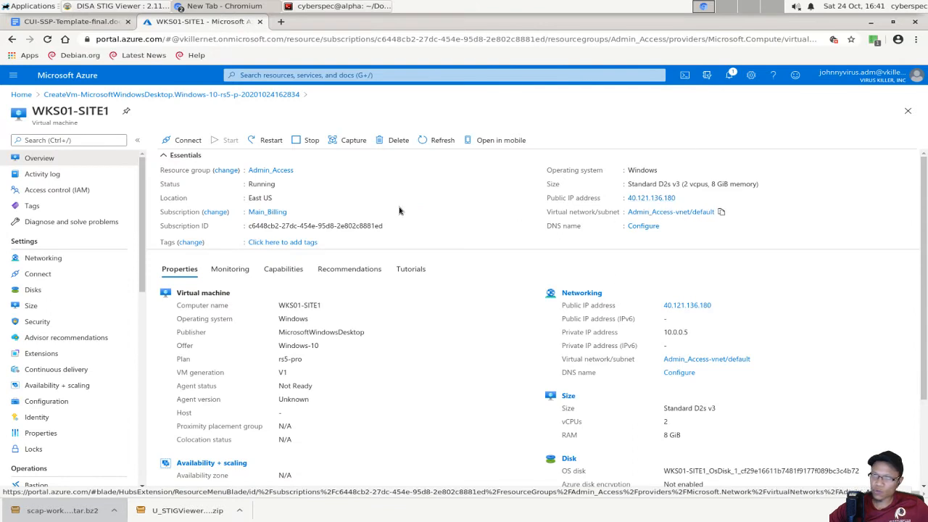
Look over the essentials, networking, size and disk properties on the WKS01-SITE1 overview
scroll(453, 271, down, 1)
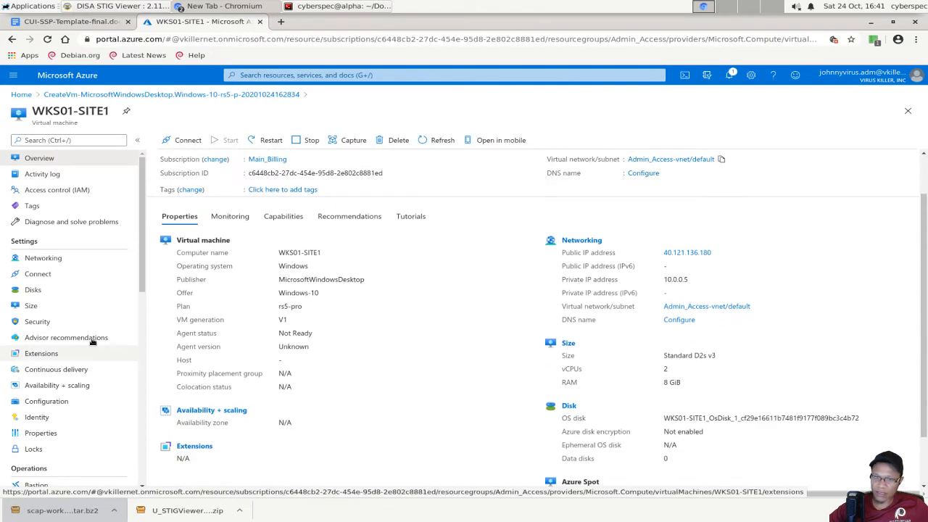
scroll(92, 340, down, 1)
scroll(92, 340, down, 2)
scroll(92, 340, up, 3)
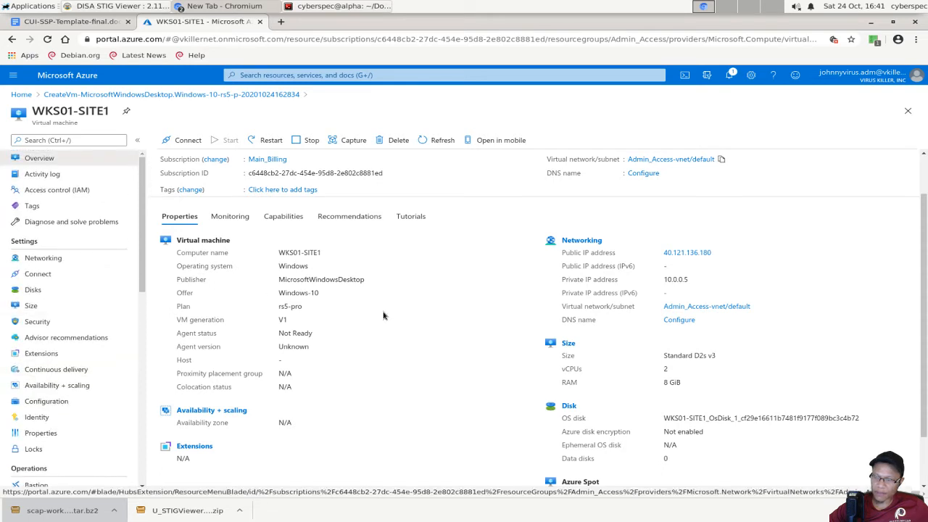
scroll(411, 321, up, 1)
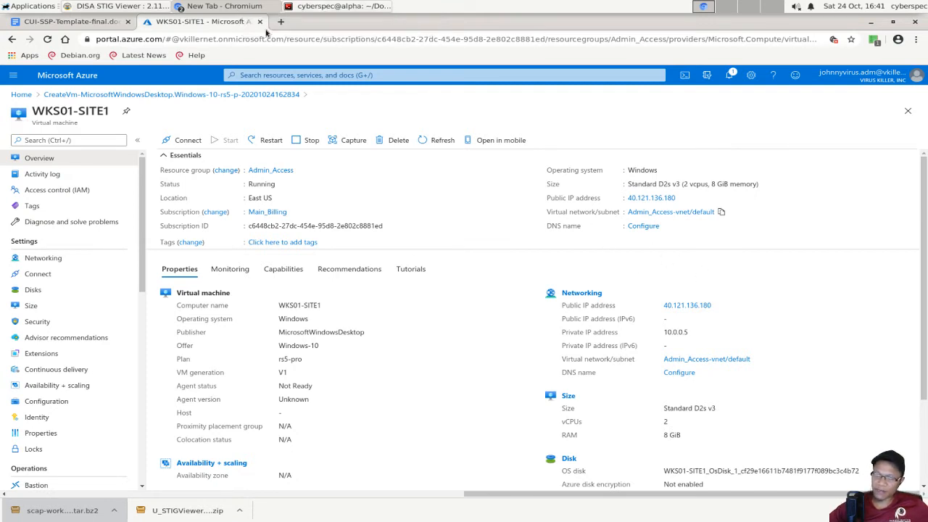
Copy the public IP address of WKS01-SITE1 and switch to the terminal, placed clear of the screen's edge
click(319, 13)
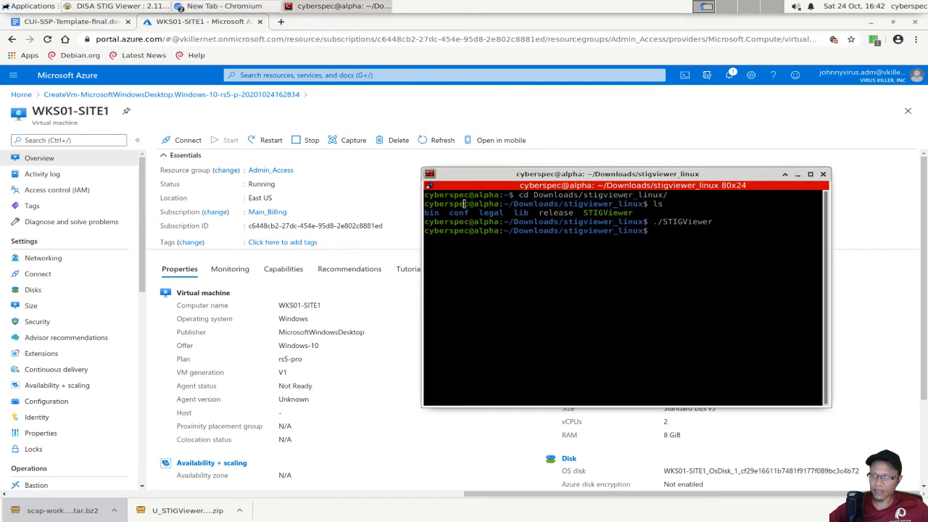
drag(502, 174, 377, 208)
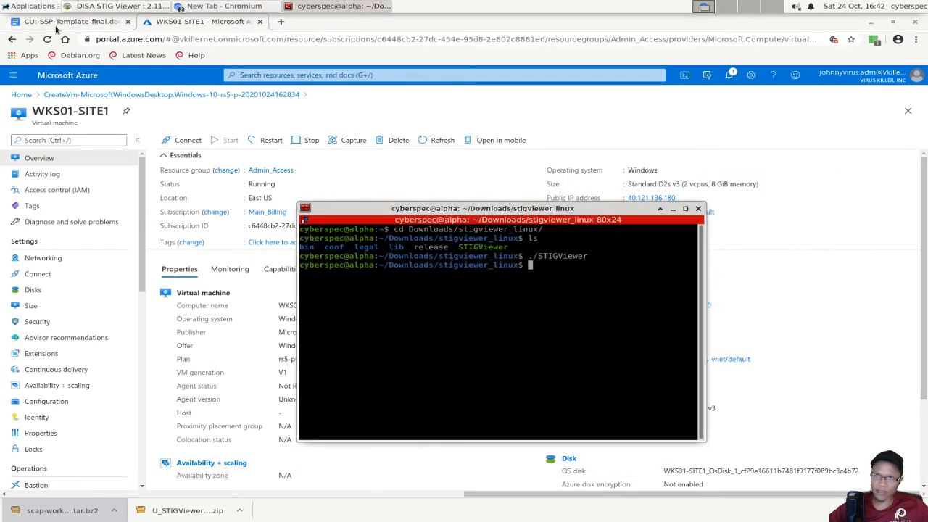
click(609, 109)
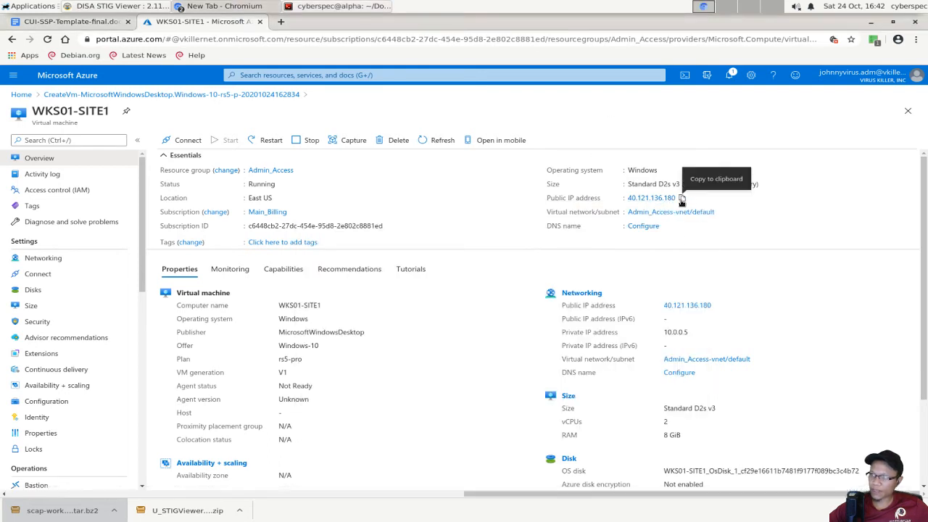
click(680, 199)
click(330, 7)
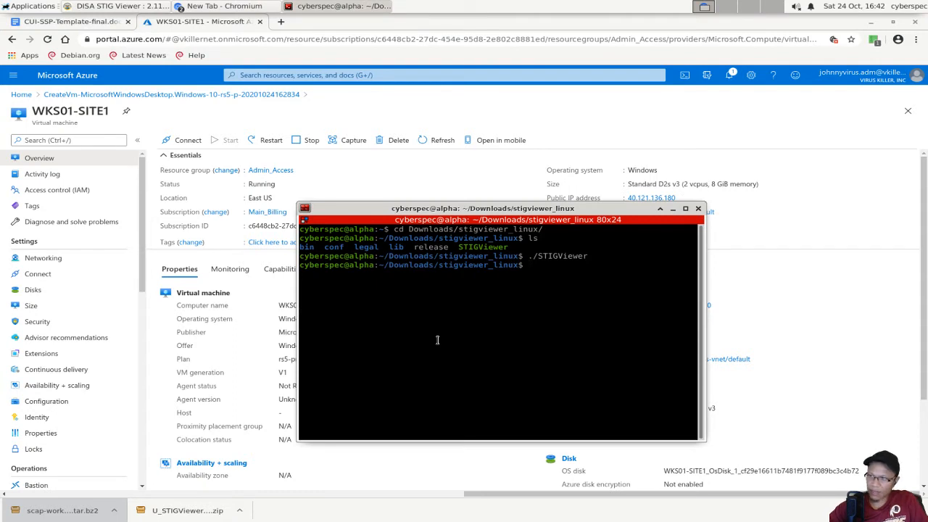
Start a remote desktop connection to the VM with the command xfreerdp /v:40.121.136.180 /u:root.adm
text(xfreerdp )
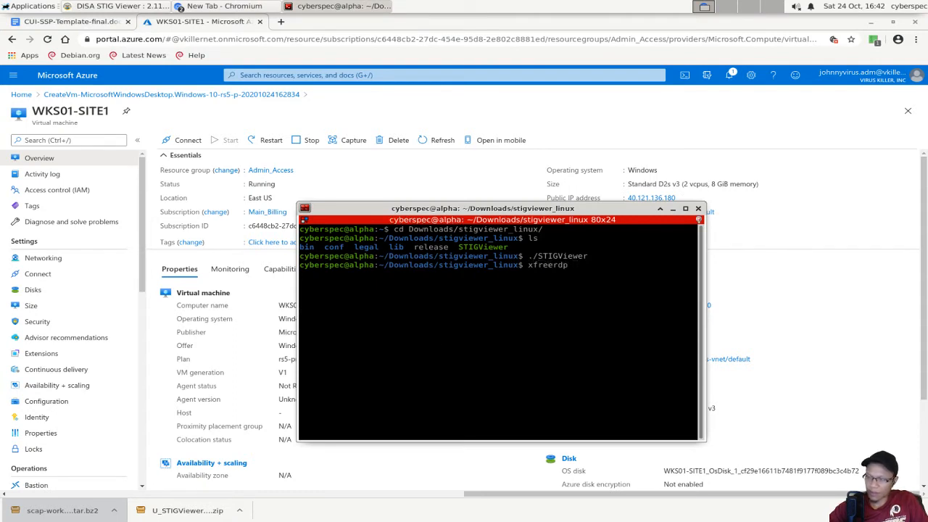
text(/)
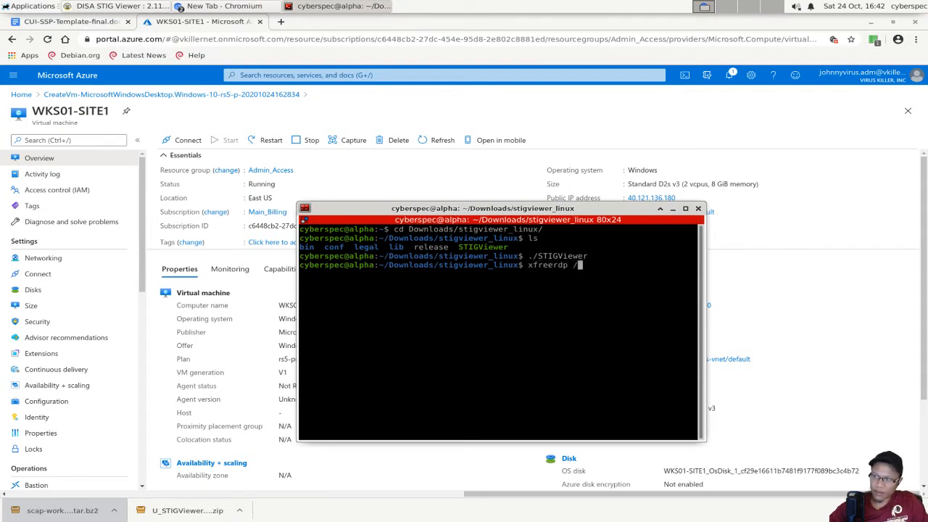
text(v:)
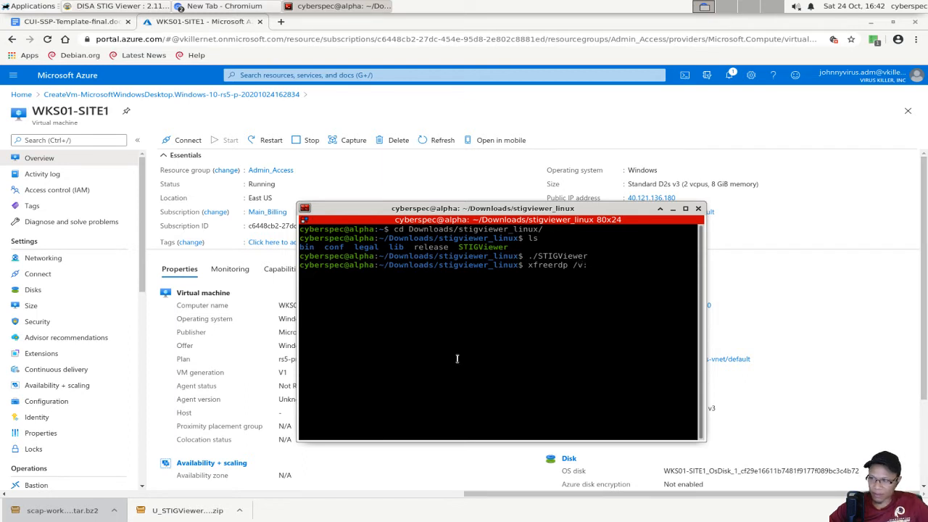
right_click(534, 303)
click(554, 321)
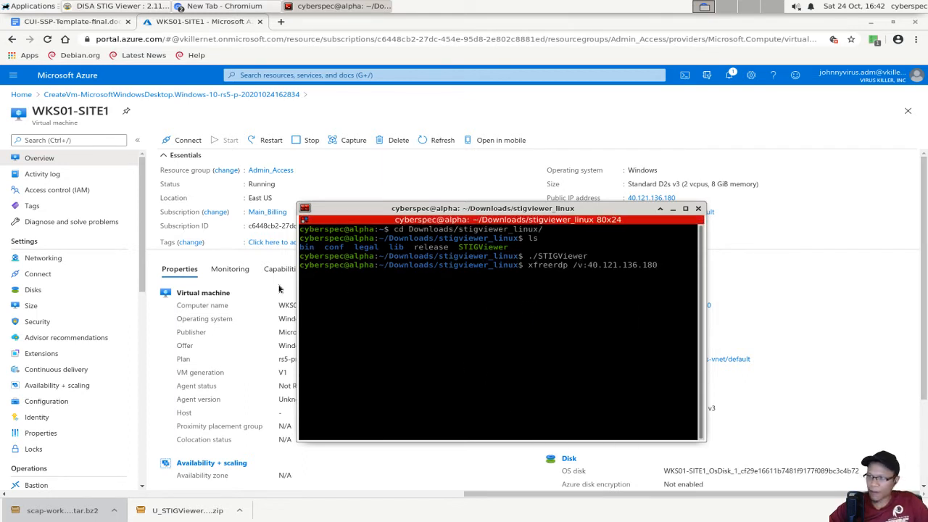
text(/u)
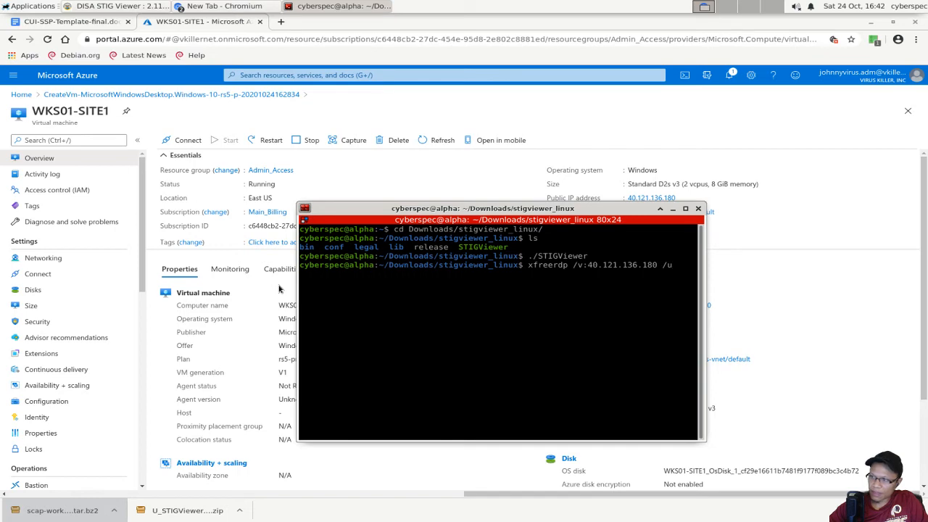
text(:root.adm)
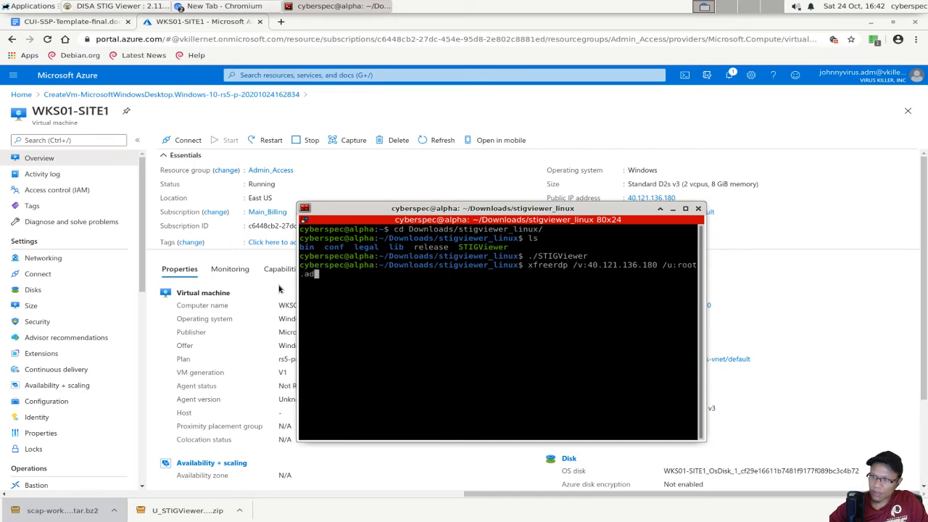
key(Return)
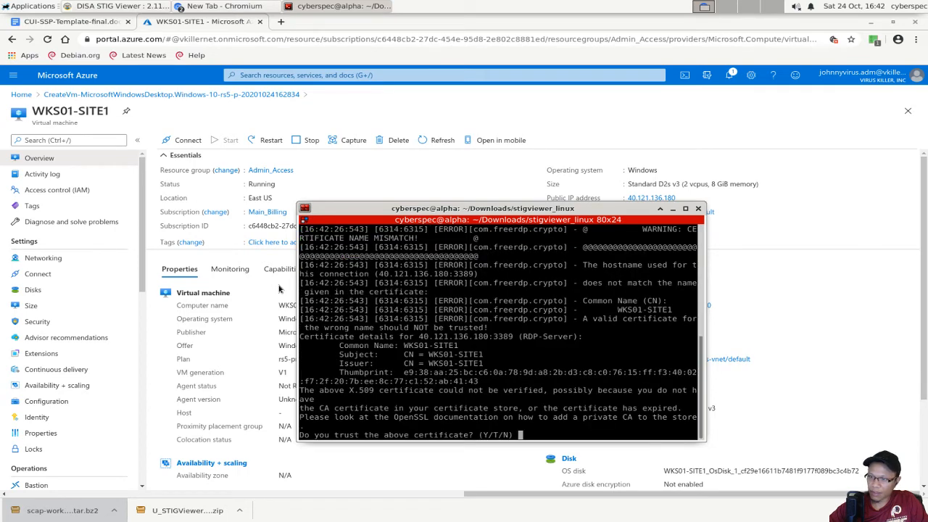
Trust the WKS01-SITE1 certificate with Y and enter the account password to log in to the VM
text(Y)
key(Return)
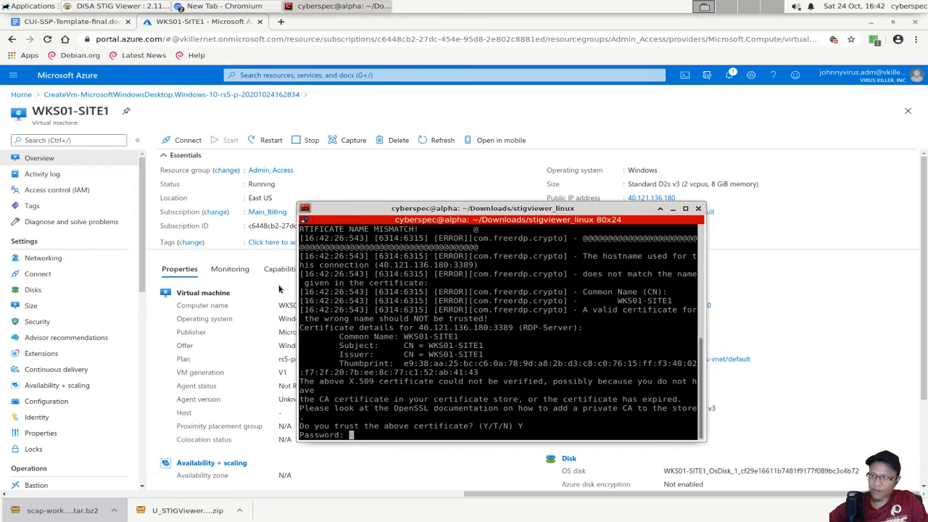
key(Return)
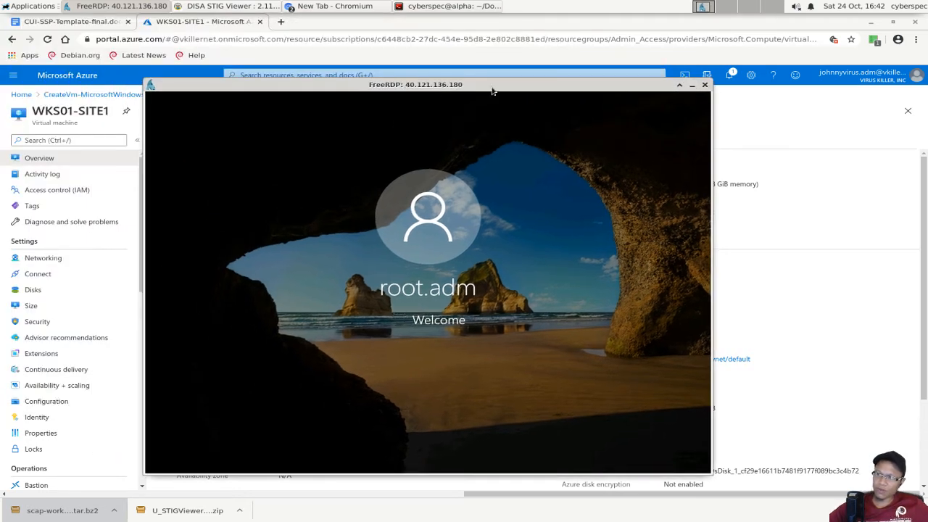
Reposition the FreeRDP session window over the Azure page, partly uncovering the terminal behind it
drag(492, 90, 504, 91)
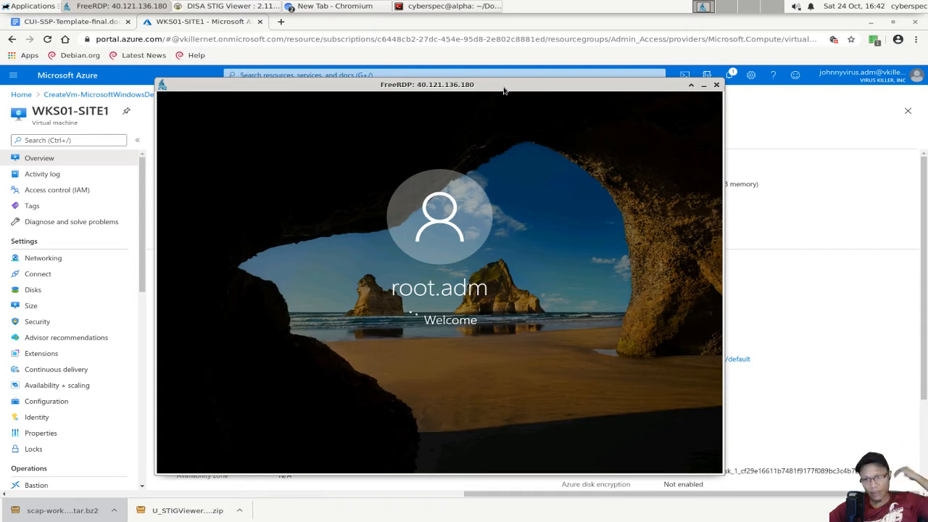
drag(504, 90, 379, 108)
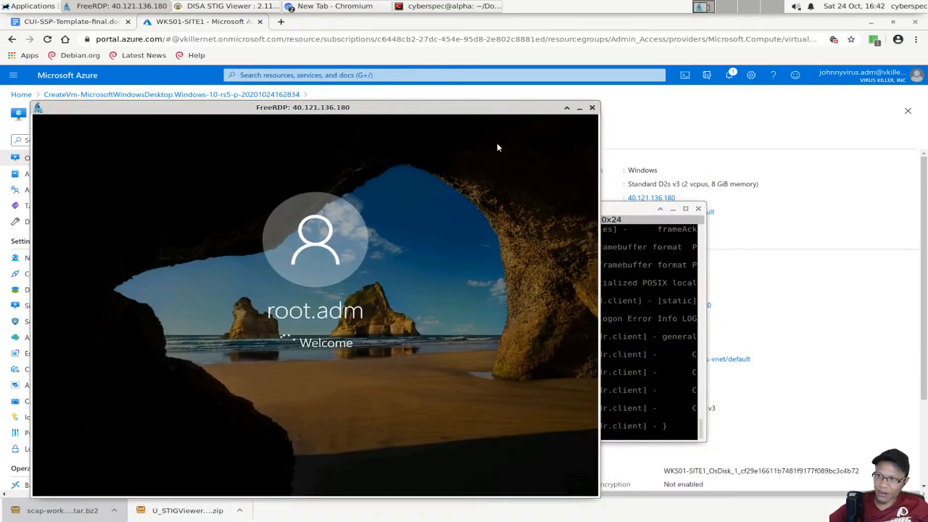
click(633, 255)
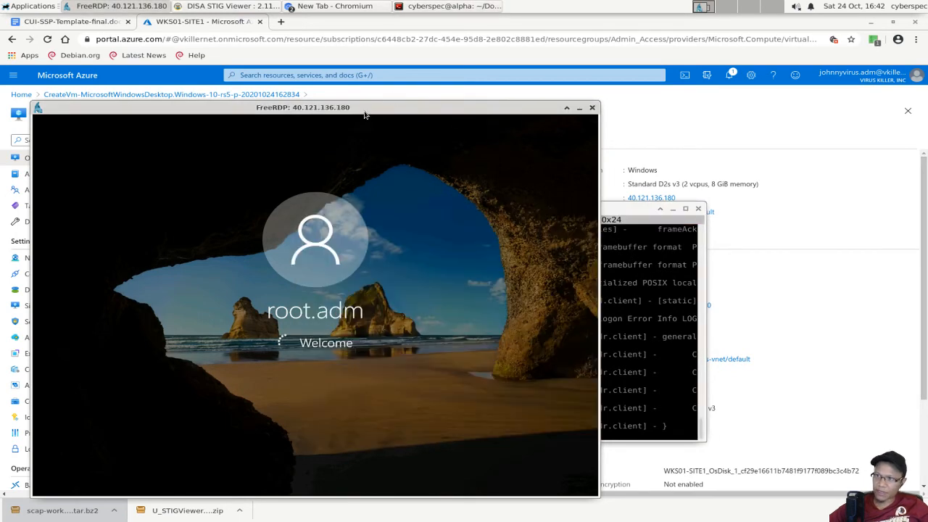
drag(364, 109, 436, 91)
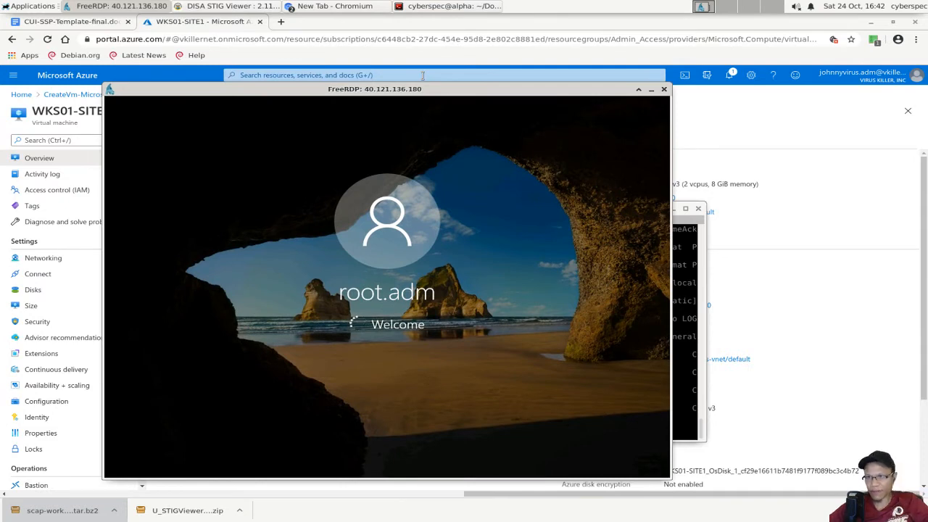
Open the SRG / STIG Tools Chromium window, shrink it beside the Azure page, and bring the FreeRDP session to the front
click(310, 6)
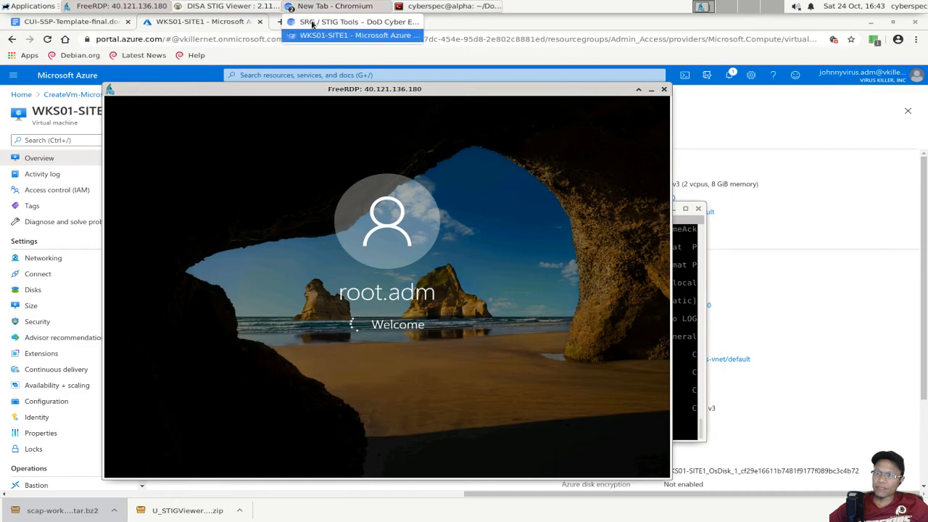
click(316, 22)
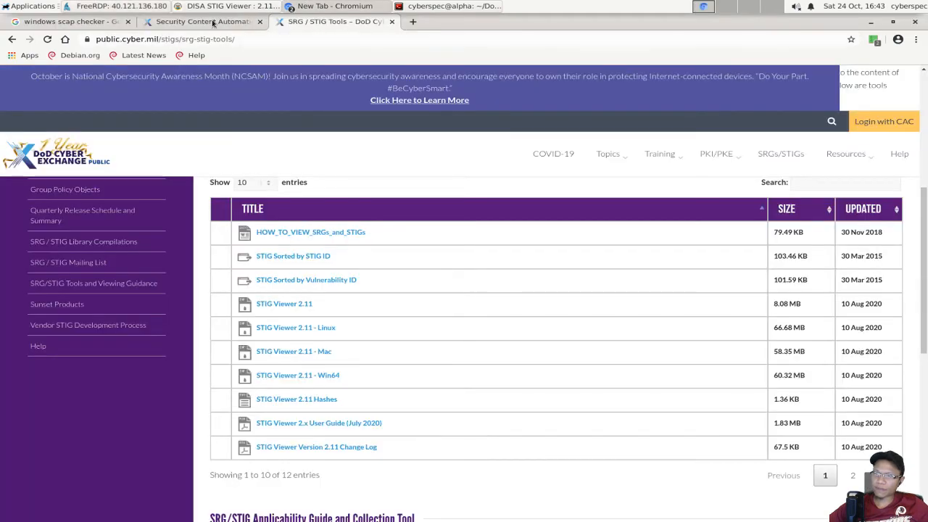
drag(212, 24, 576, 44)
click(275, 92)
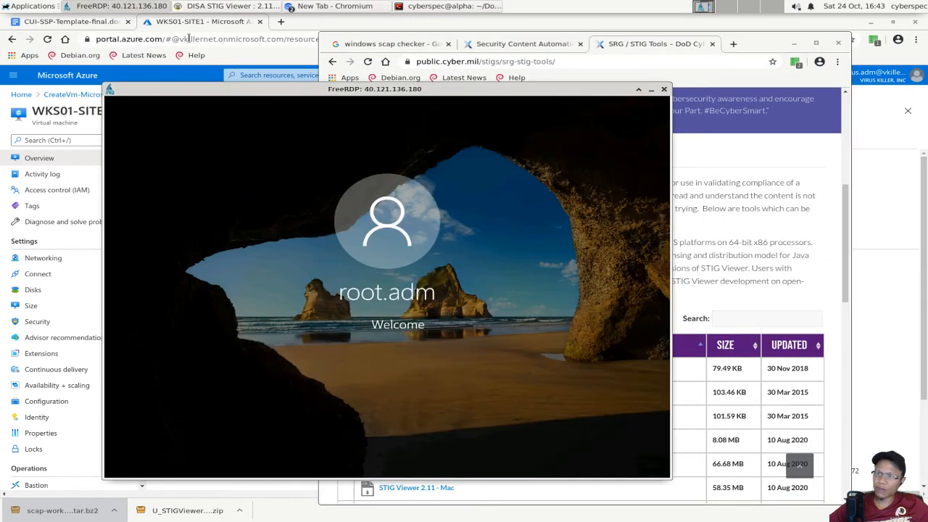
Switch to DISA STIG Viewer, view the Windows 10 rules from V-63325 to V-63335, and maximize the window
click(231, 6)
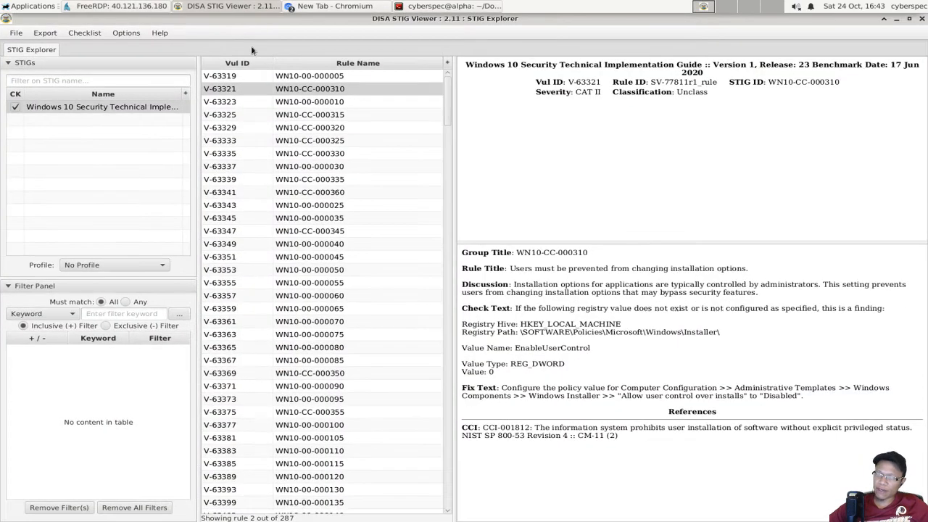
drag(239, 24, 159, 45)
drag(687, 351, 586, 351)
click(295, 152)
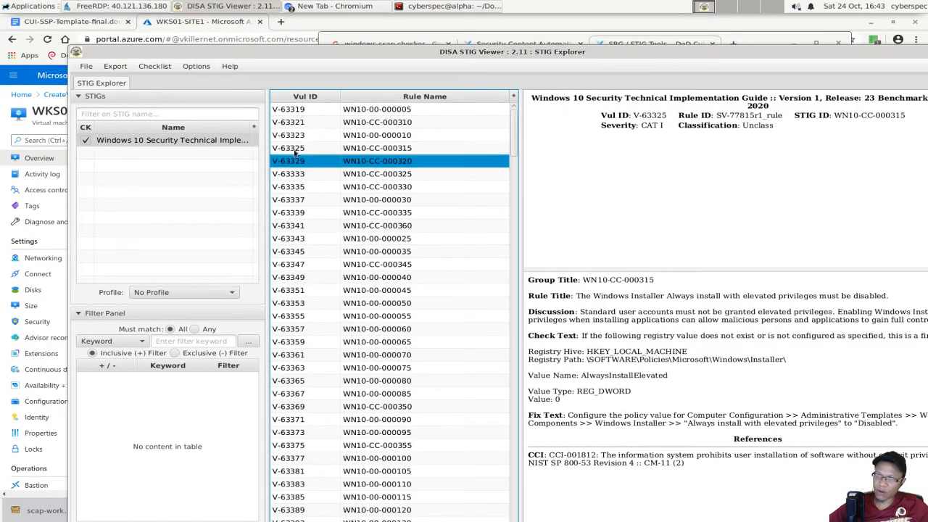
key(Down)
key(Down)
key(Down)
double_click(316, 61)
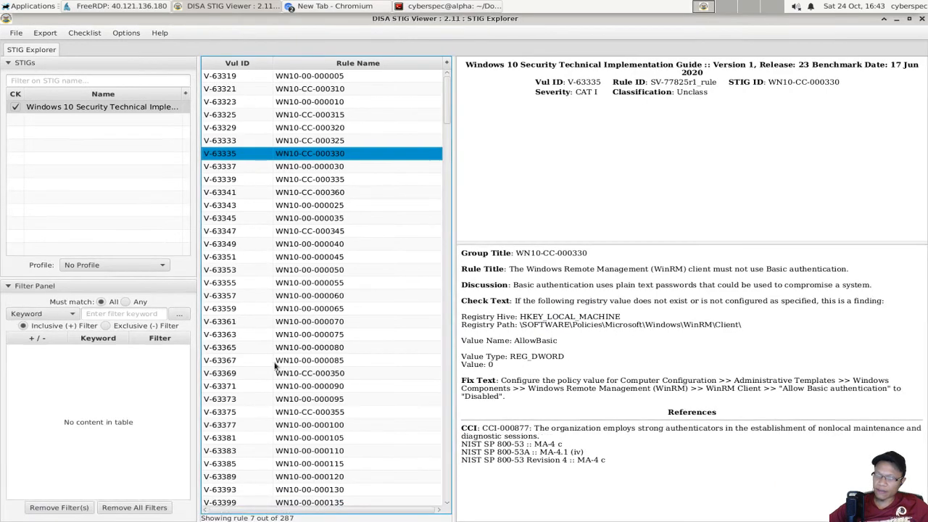
Browse through the Windows 10 STIG rules to the end of the list at V-102627
click(292, 370)
key(Page_Down)
key(Page_Down)
key(Page_Down)
key(Page_Down)
key(Page_Down)
key(Page_Down)
key(Page_Down)
key(Page_Down)
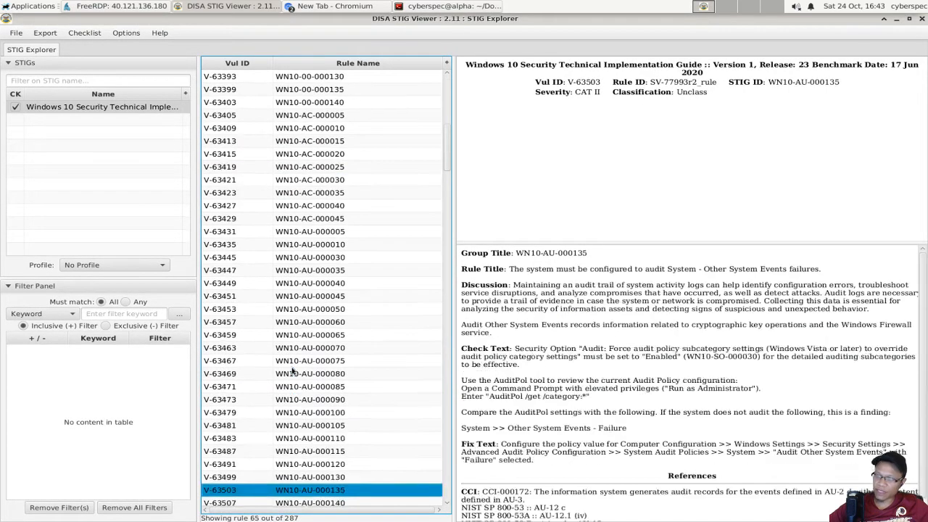
key(Page_Down)
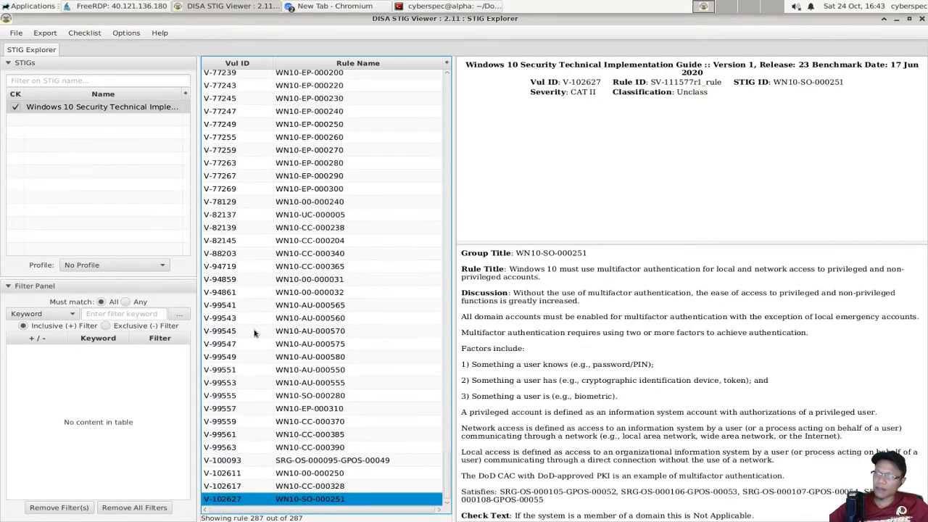
Go back up through the last rules to V-78129, comparing severities, and highlight that rule's severity category
key(Up)
key(Up)
key(Up)
key(Up)
key(Up)
key(Up)
key(Up)
key(Up)
key(Up)
key(Up)
key(Up)
key(Up)
key(Up)
key(Up)
key(Up)
key(Up)
key(Up)
key(Up)
key(Up)
key(Up)
key(Up)
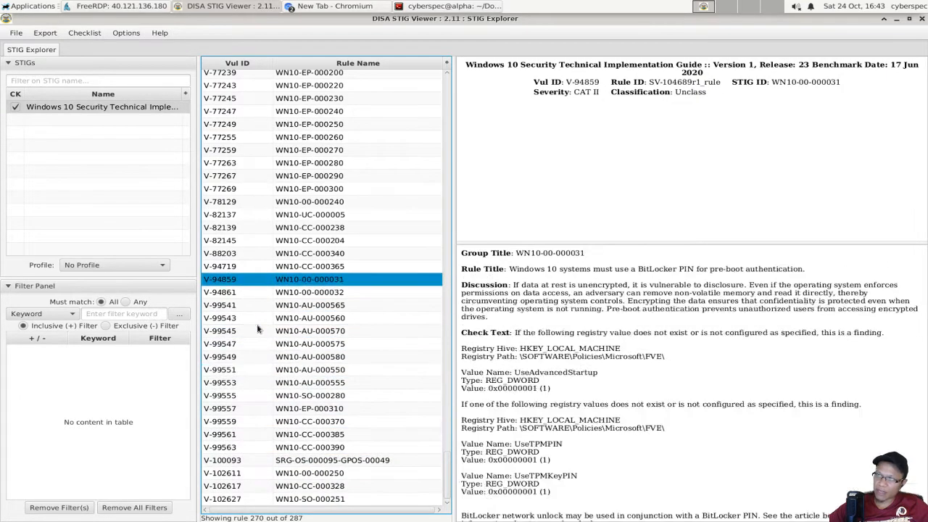
key(Up)
key(Up)
key(Up)
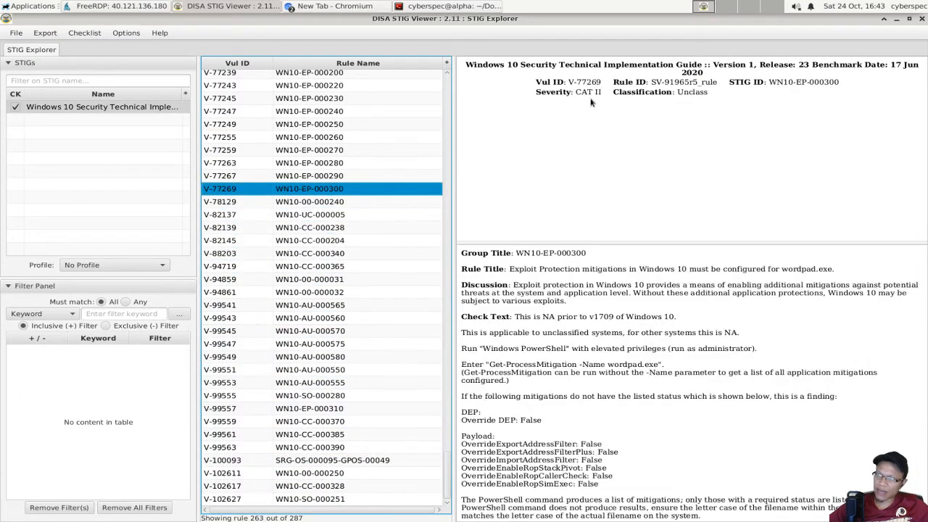
key(Down)
drag(601, 93, 576, 93)
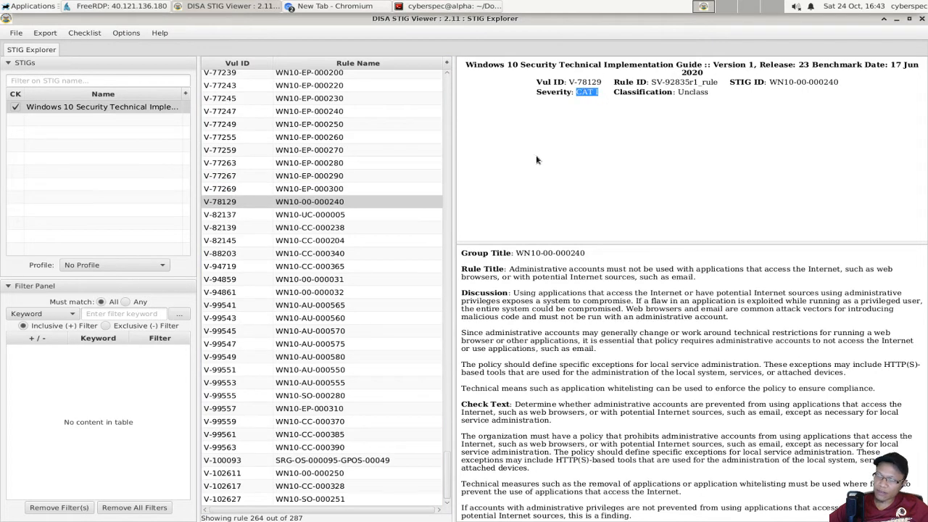
Check the severity of rule V-82137 and examine the rules from V-82145 down to V-99545
click(321, 215)
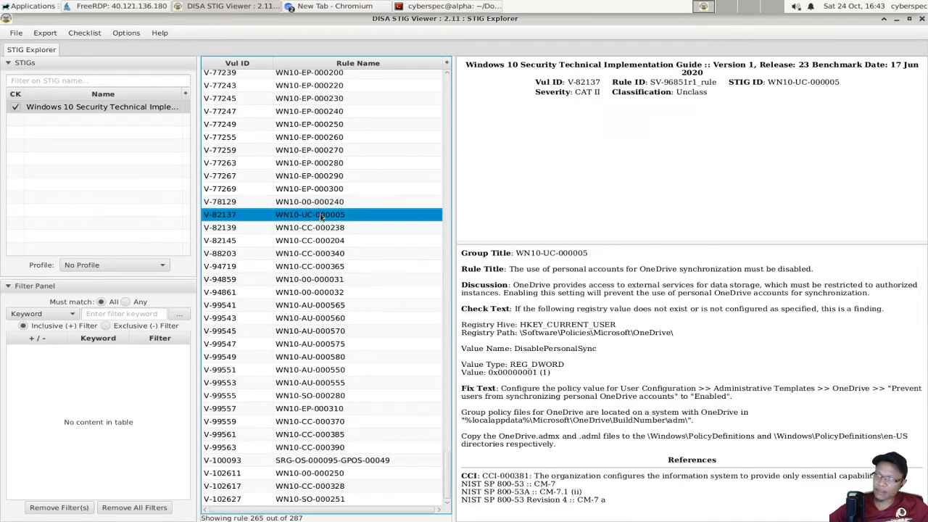
drag(596, 92, 514, 116)
click(350, 239)
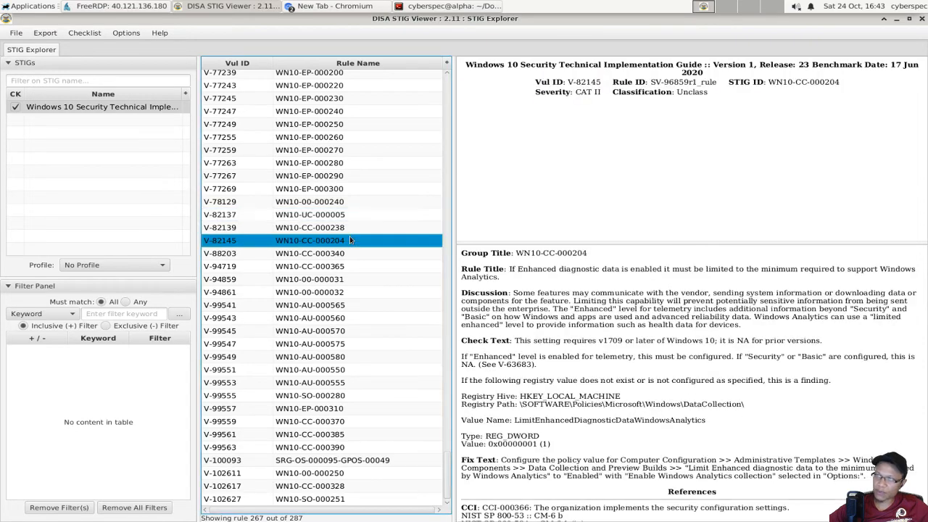
key(Down)
key(Down)
key(Down)
key(Down)
key(Down)
key(Down)
key(Down)
key(Down)
key(Down)
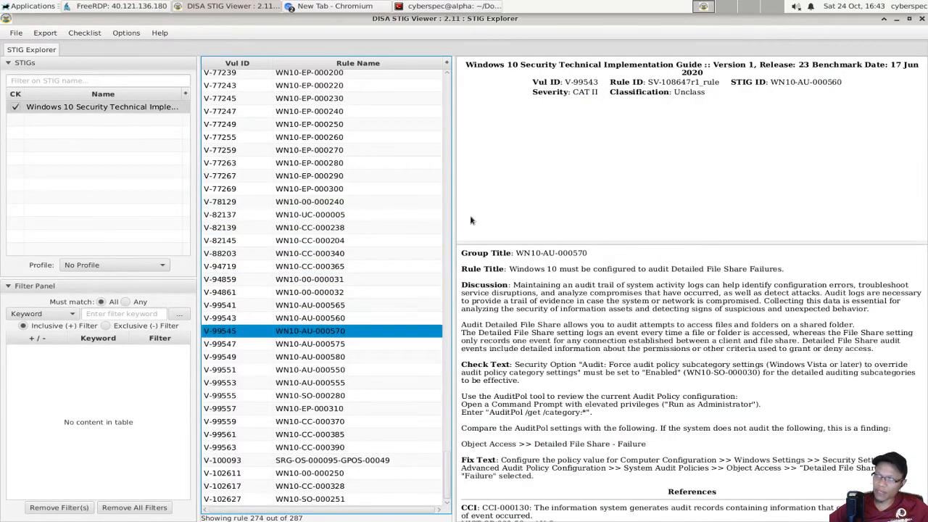
Reselect rule V-78129 and shrink the STIG Viewer window to uncover the FreeRDP session behind it
click(342, 202)
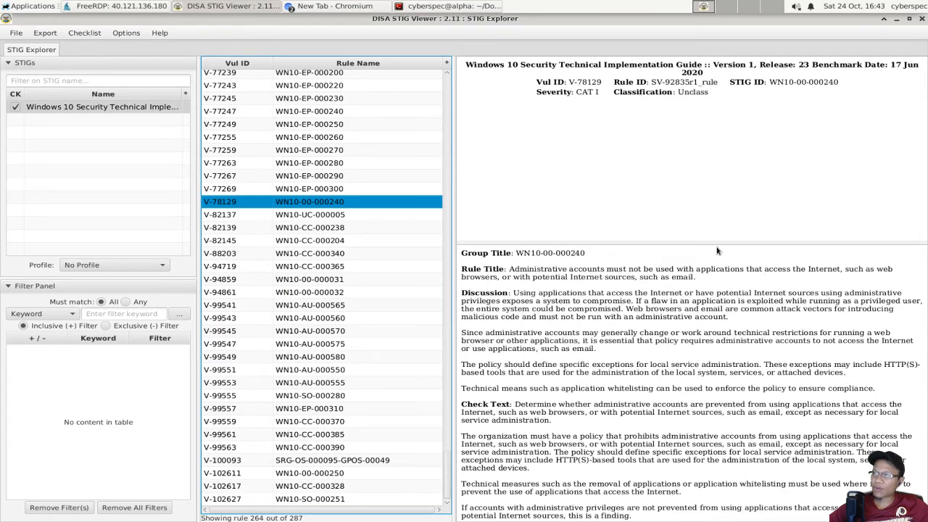
scroll(294, 252, up, 4)
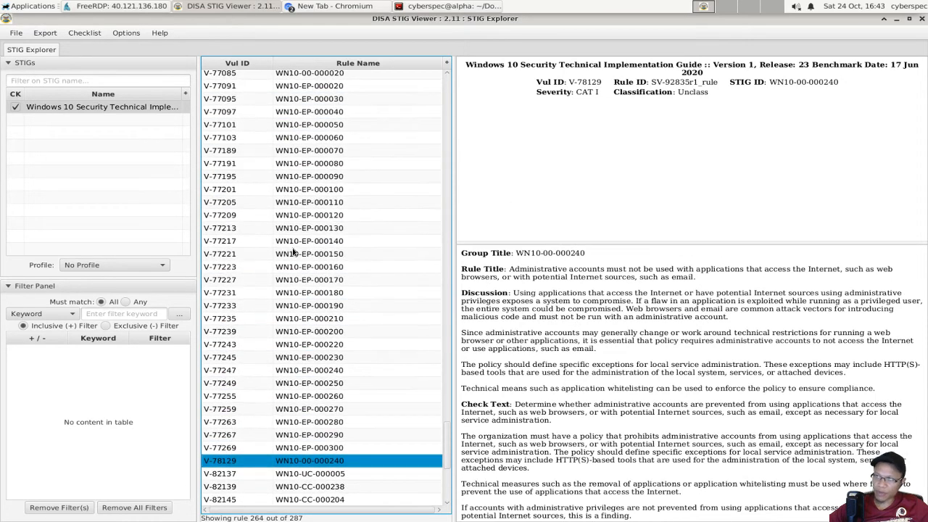
double_click(276, 23)
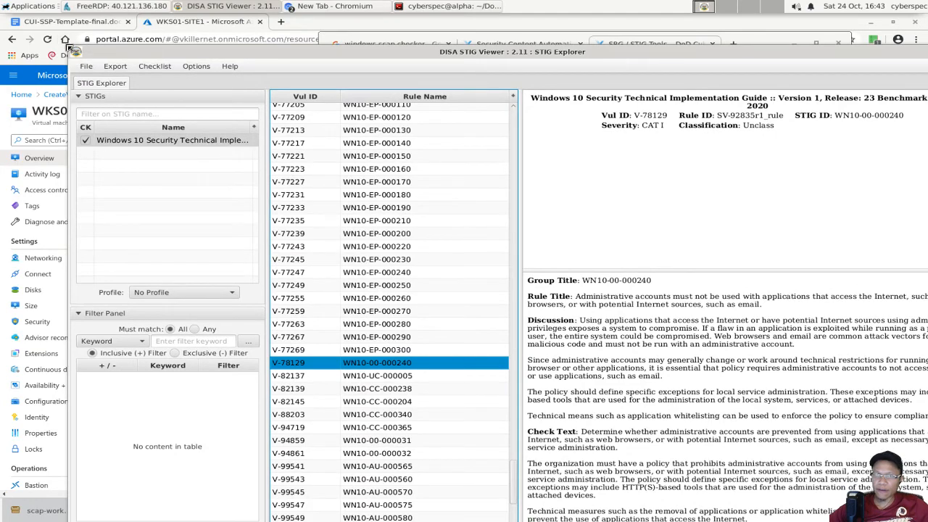
drag(70, 48, 330, 140)
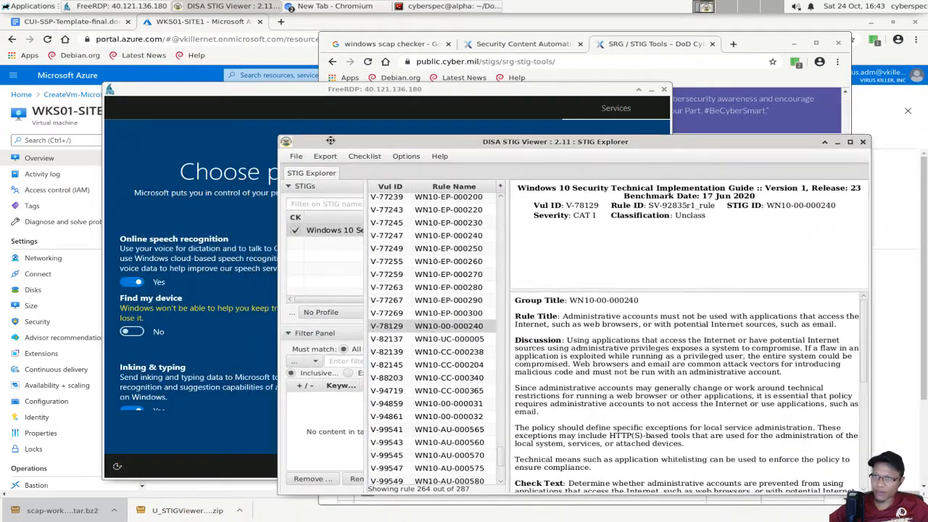
In the remote Windows setup, turn off Online speech recognition, Location, Inking & typing, Advertising ID and Tailored experiences
click(295, 90)
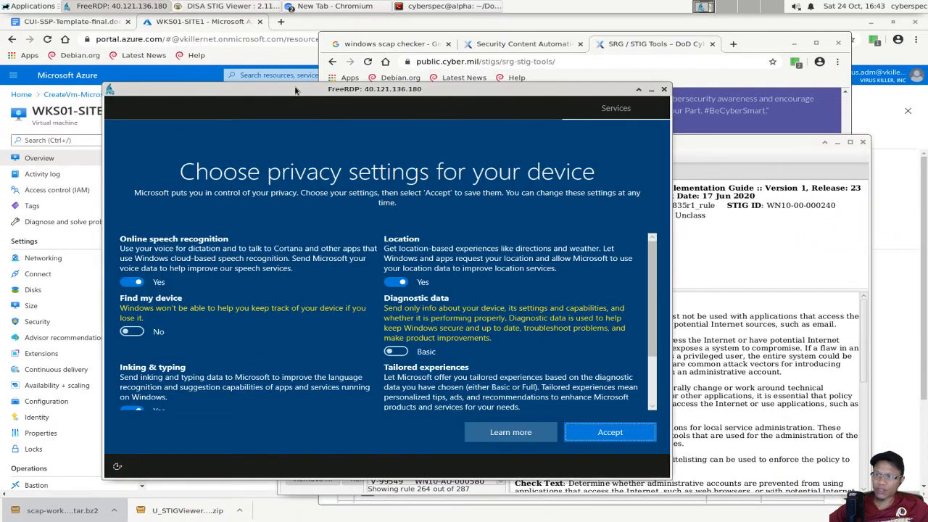
drag(295, 90, 257, 61)
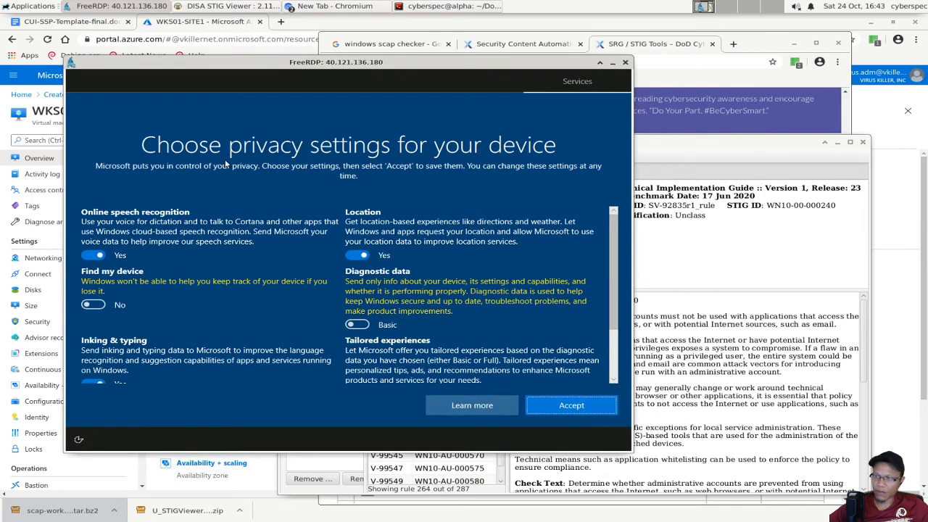
click(98, 254)
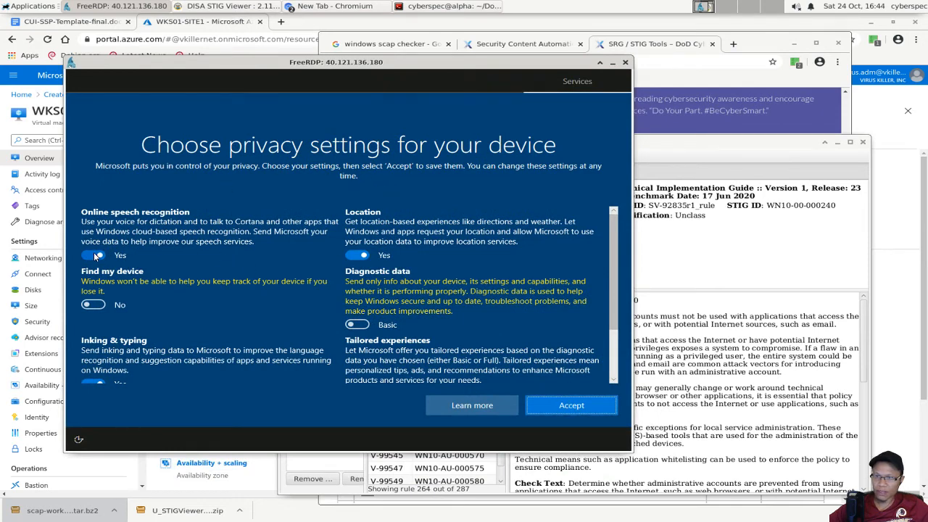
click(358, 255)
scroll(284, 298, down, 2)
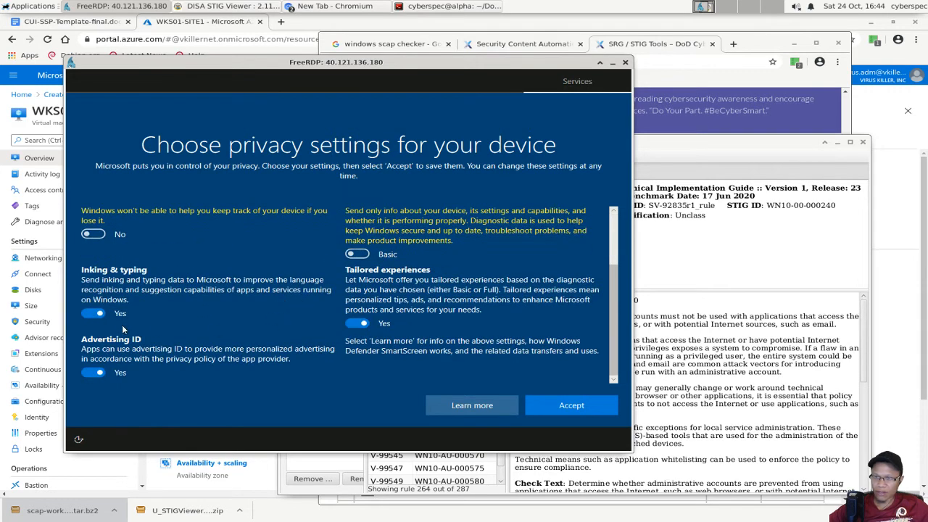
click(96, 372)
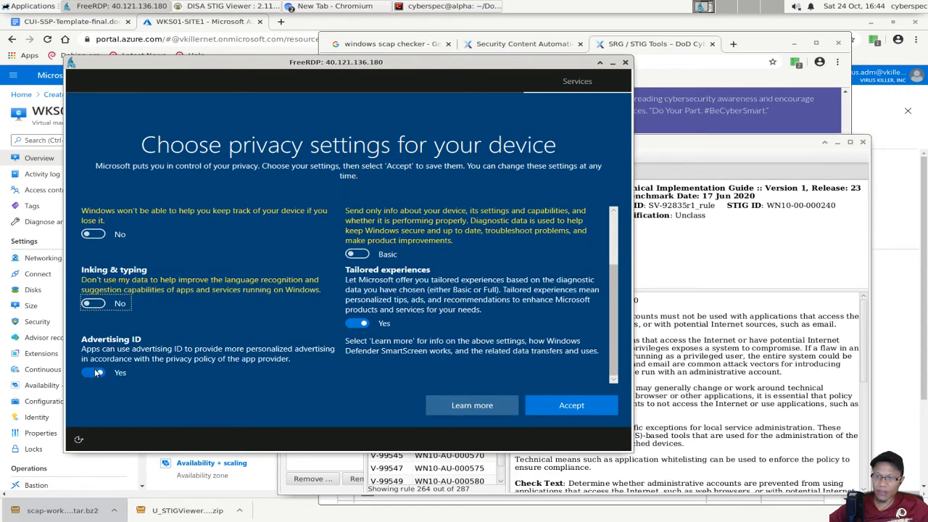
click(362, 323)
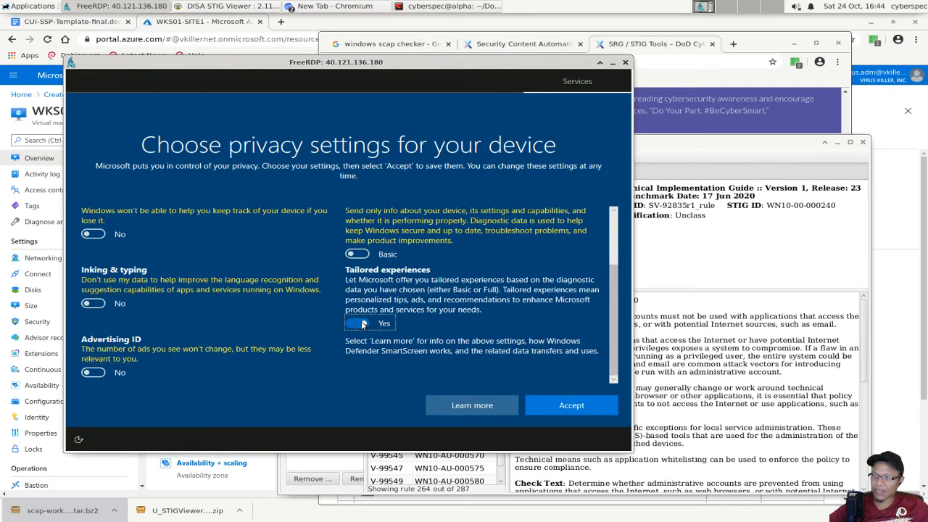
scroll(355, 268, up, 2)
scroll(355, 268, down, 2)
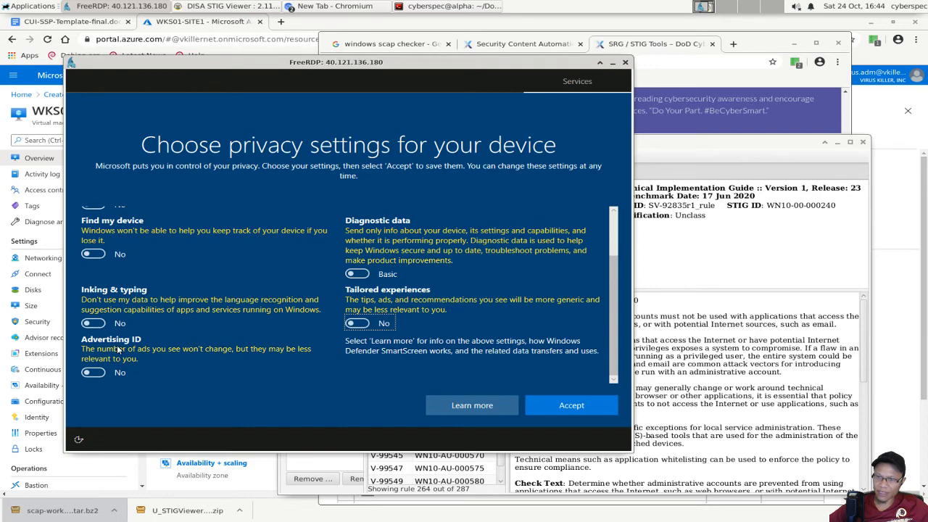
Switch to STIG Viewer, filter the Windows 10 STIG rules by the keyword "adverti", and remove all filters
click(743, 365)
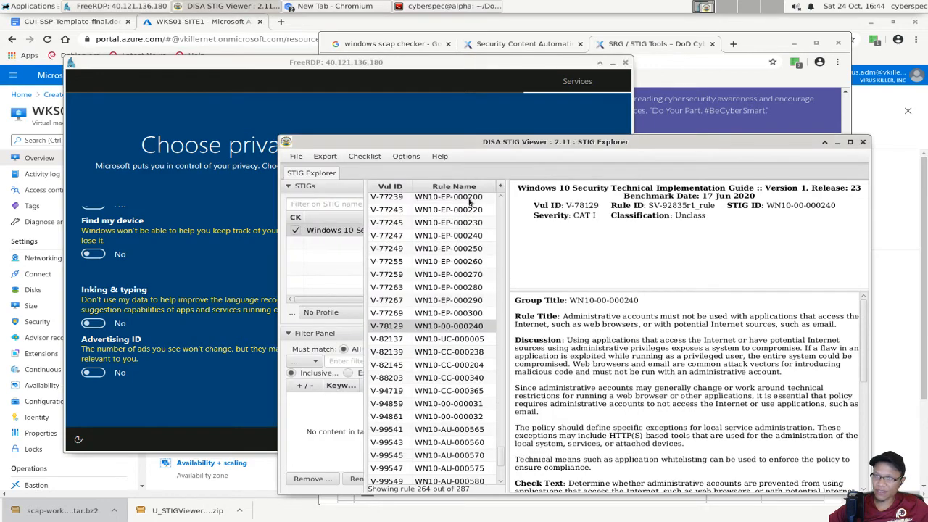
double_click(443, 142)
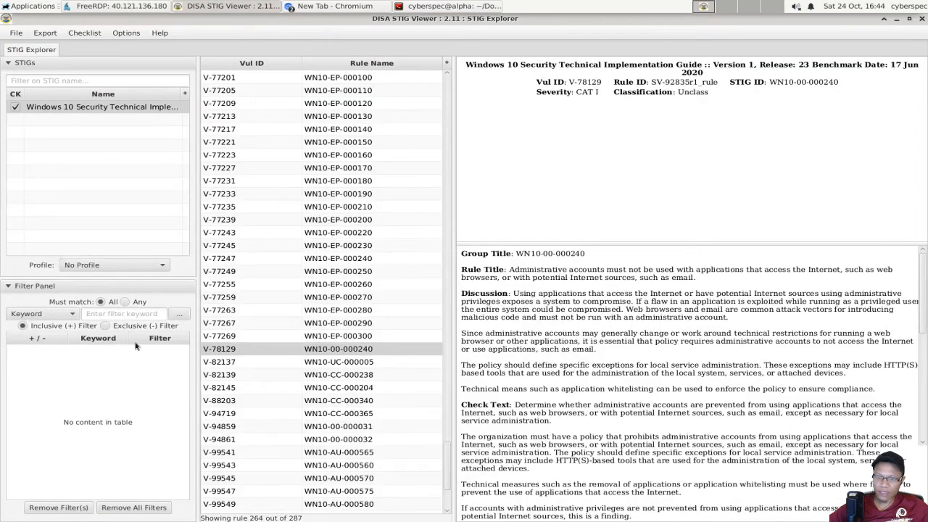
click(135, 314)
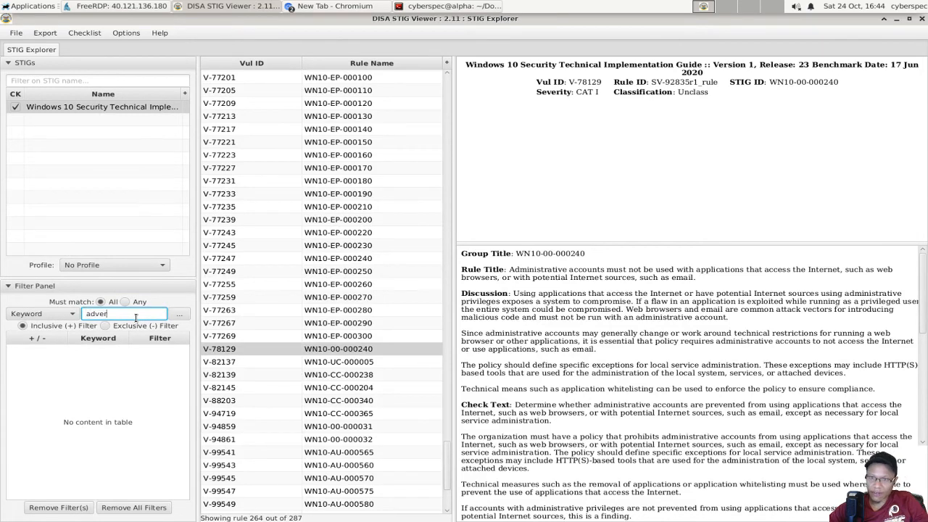
text(adverti)
key(Return)
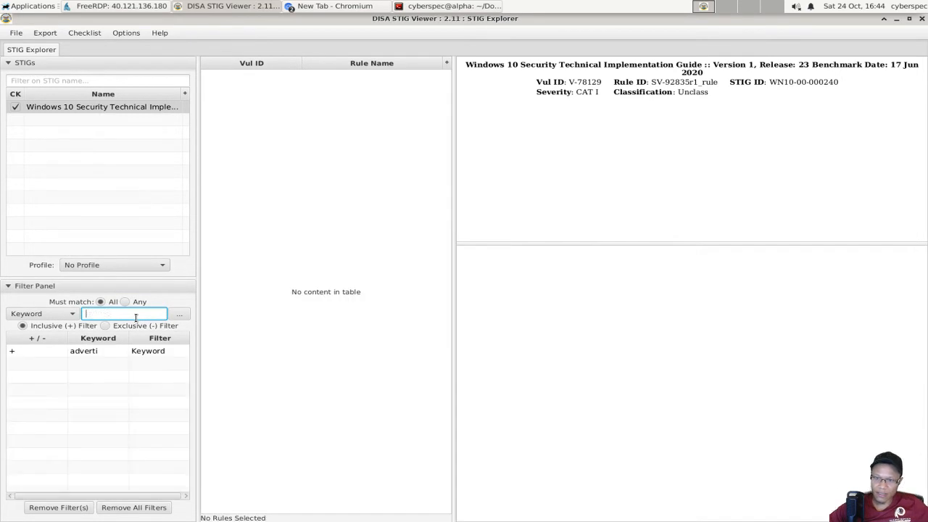
click(105, 507)
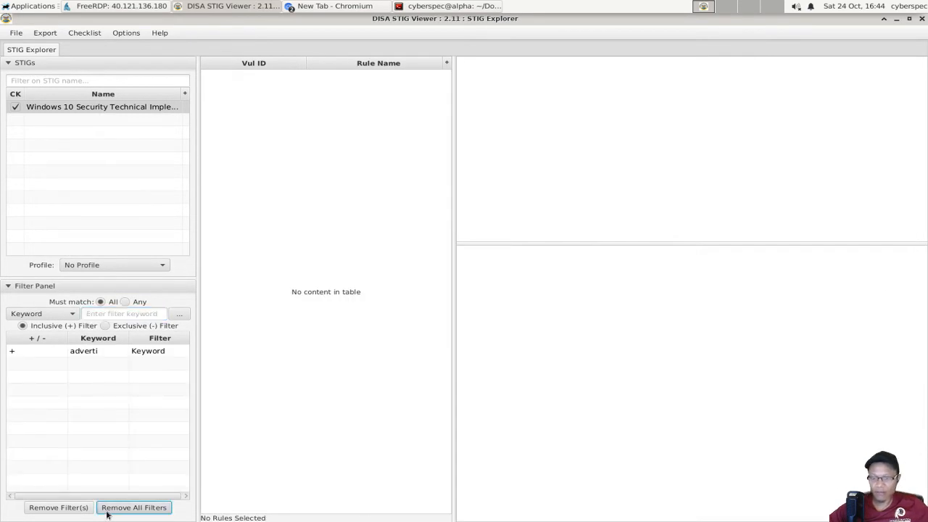
drag(322, 22, 541, 227)
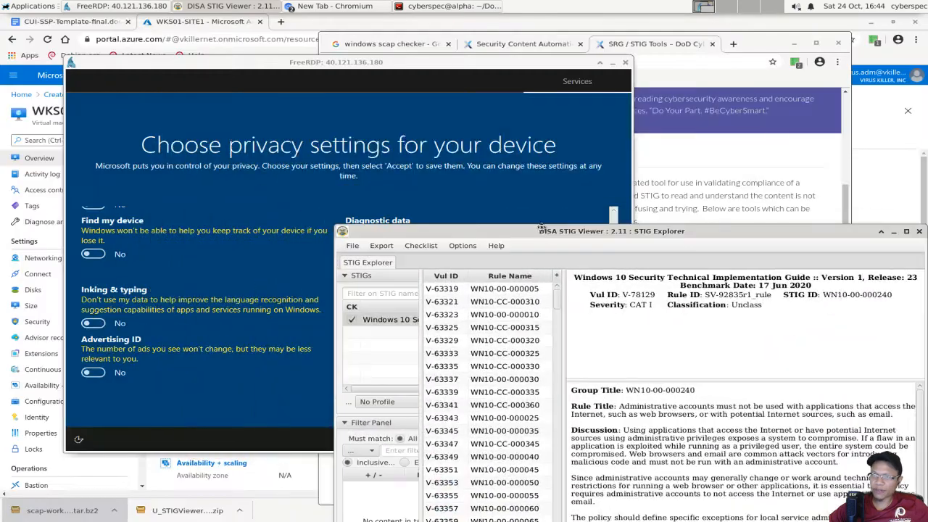
Return to the FreeRDP session, review and accept the privacy settings, and decline making the PC discoverable on the network
click(282, 65)
scroll(419, 331, up, 1)
scroll(418, 330, down, 1)
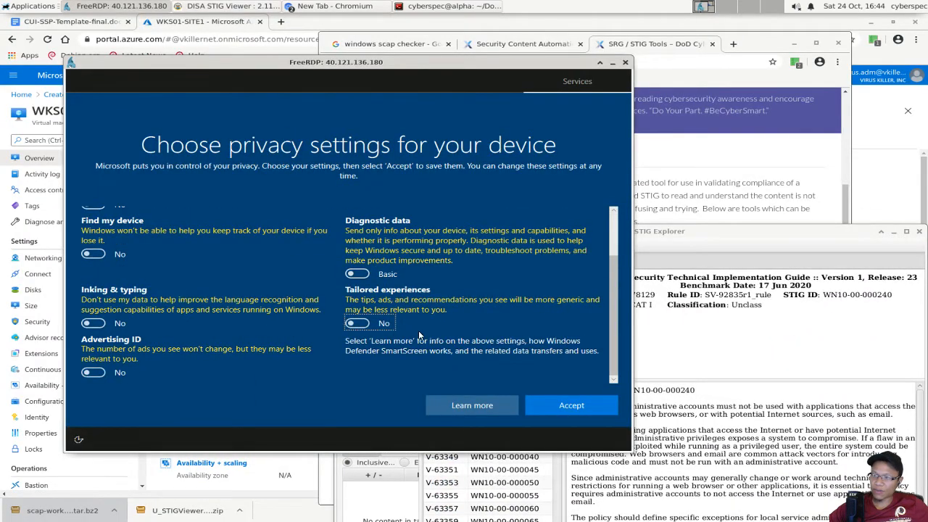
scroll(418, 330, up, 1)
scroll(418, 330, down, 1)
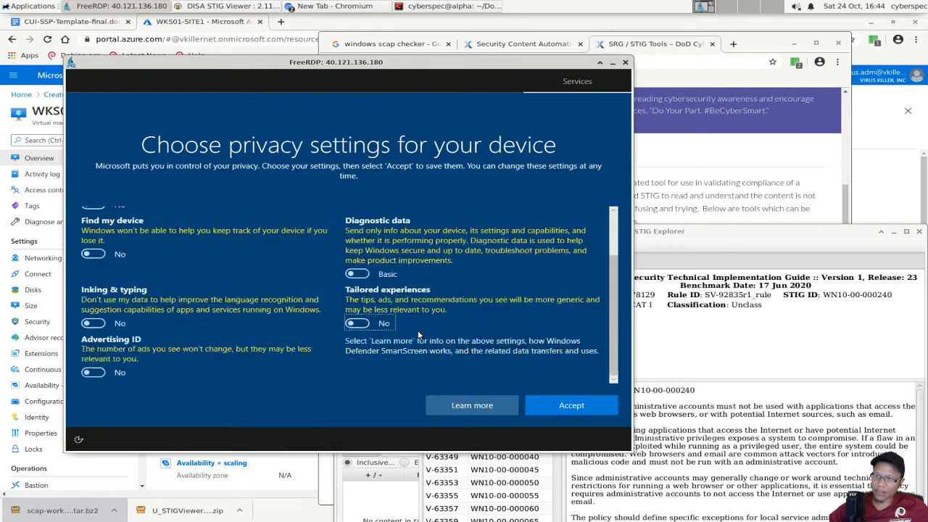
scroll(418, 331, up, 1)
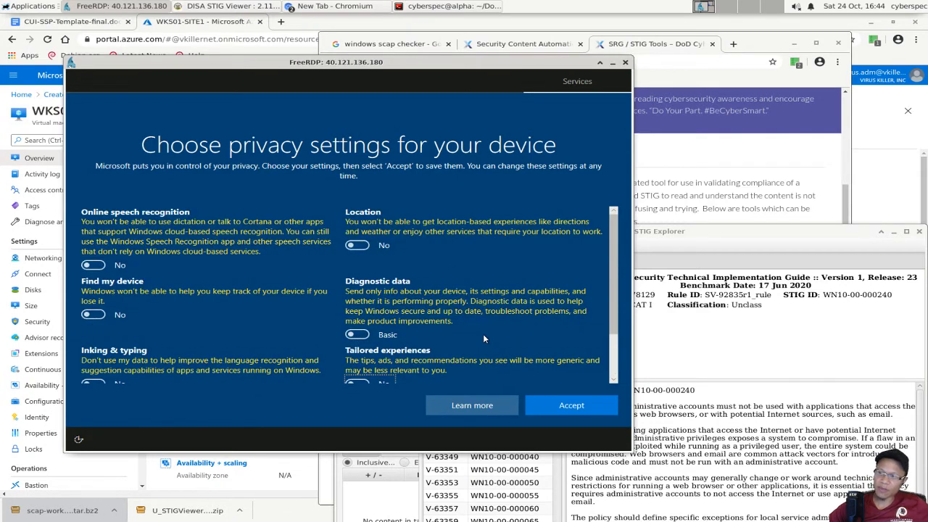
click(604, 405)
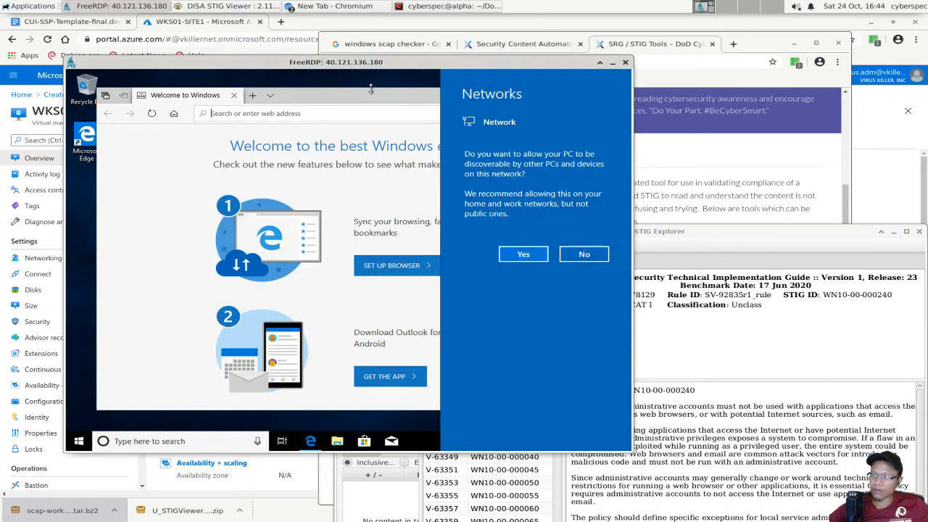
click(569, 253)
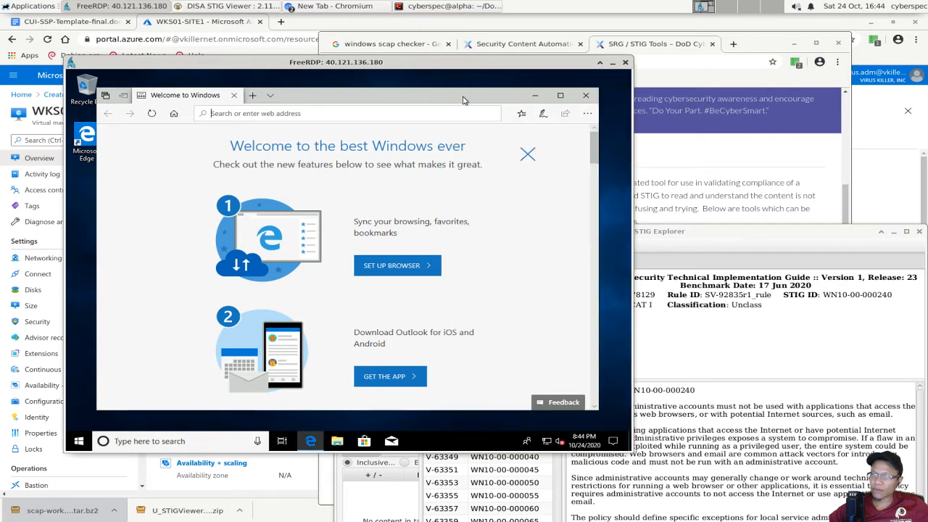
Launch the mmc console on the remote Windows machine
click(79, 442)
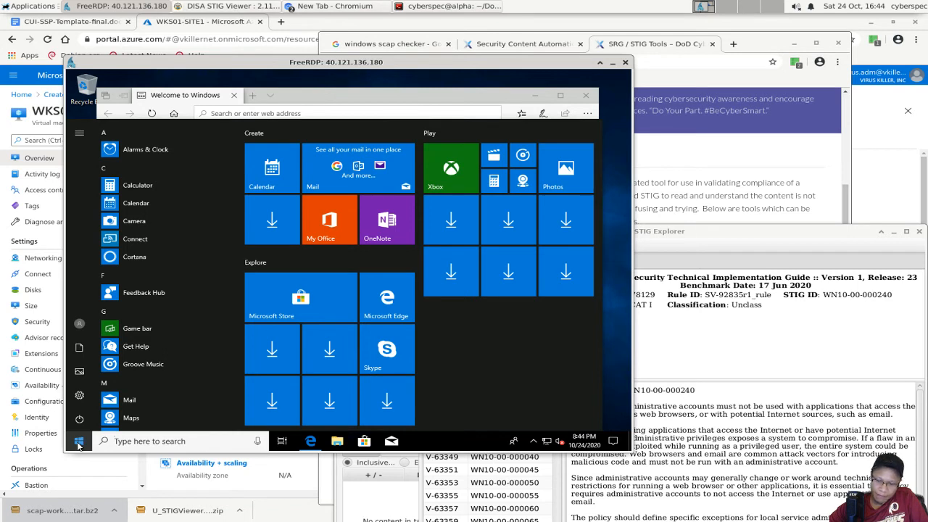
text(mmc)
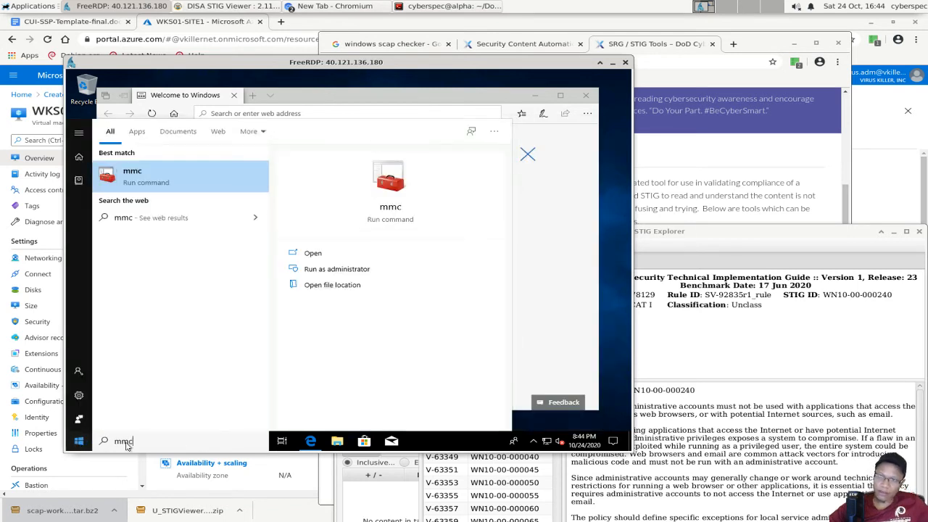
click(143, 181)
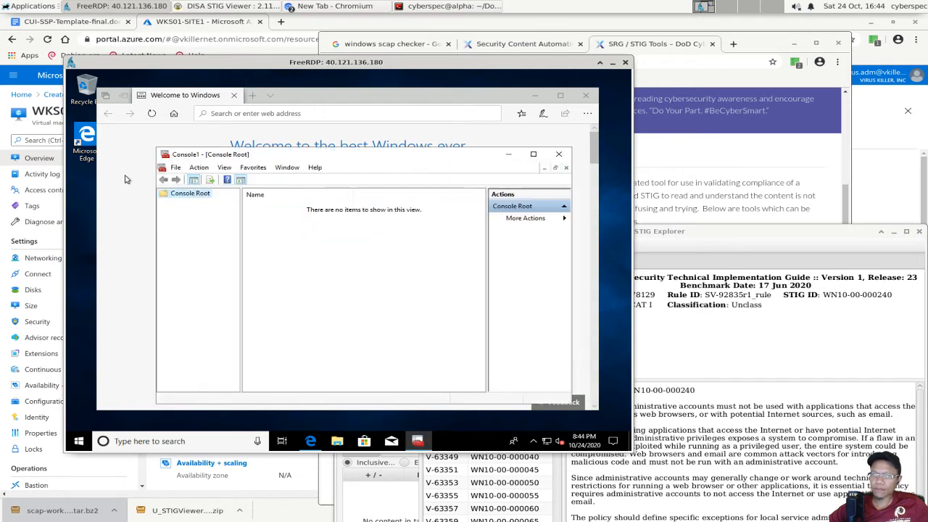
Add the Group Policy Object snap-in for Local Computer to the console and select Local Computer Policy in the tree
click(175, 167)
click(250, 231)
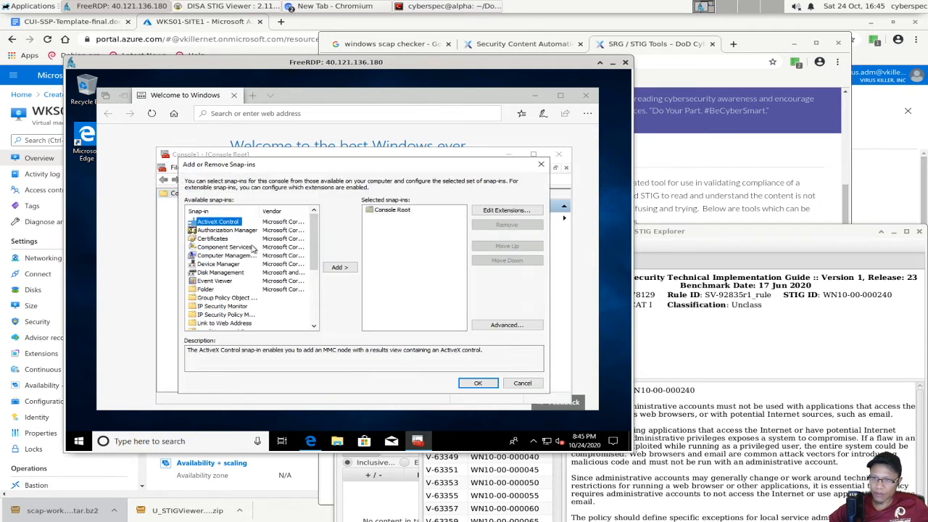
scroll(251, 250, down, 2)
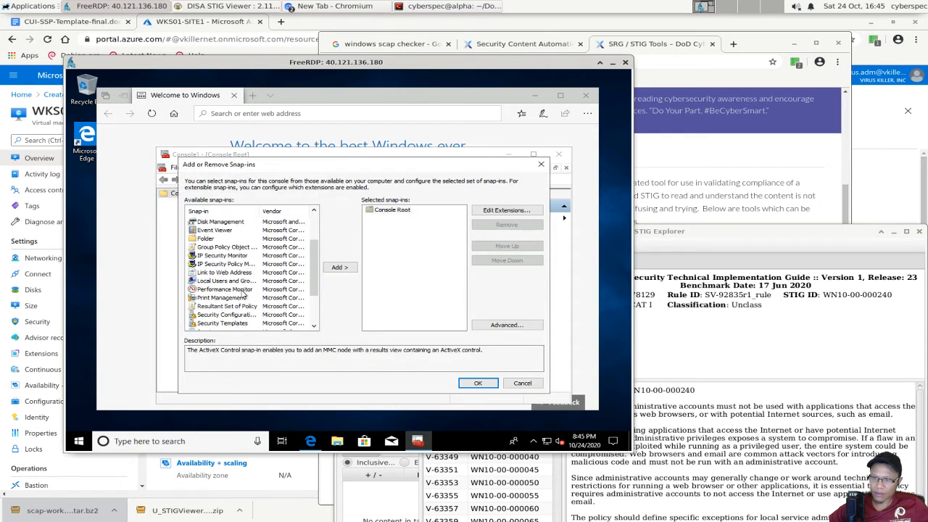
click(232, 249)
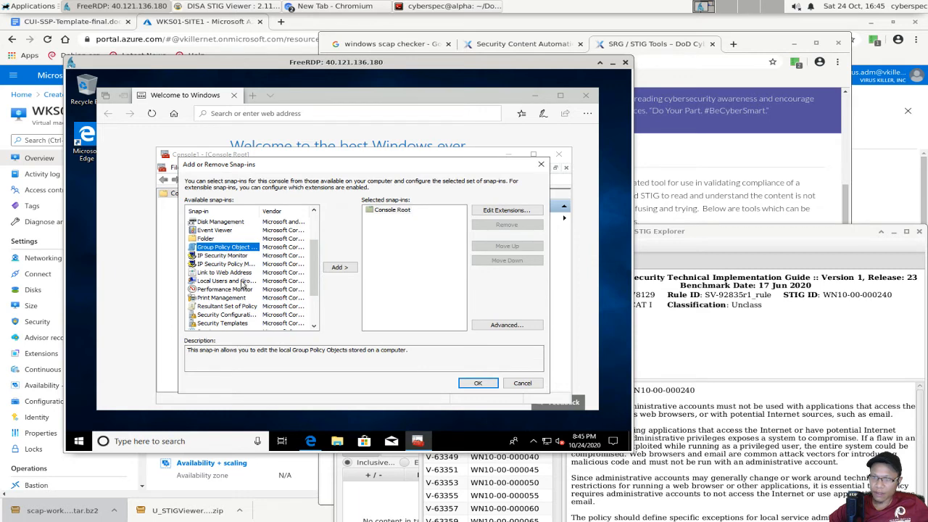
scroll(243, 284, down, 2)
scroll(243, 285, up, 1)
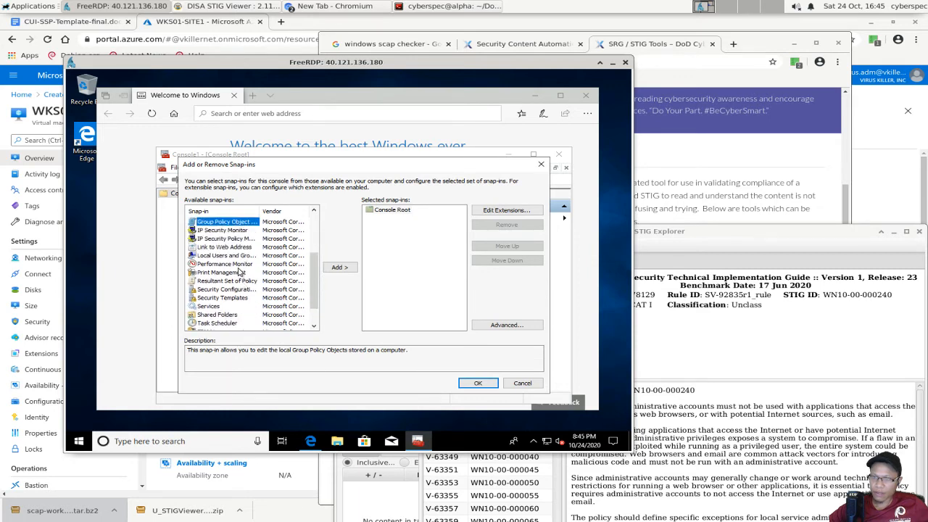
scroll(236, 255, up, 2)
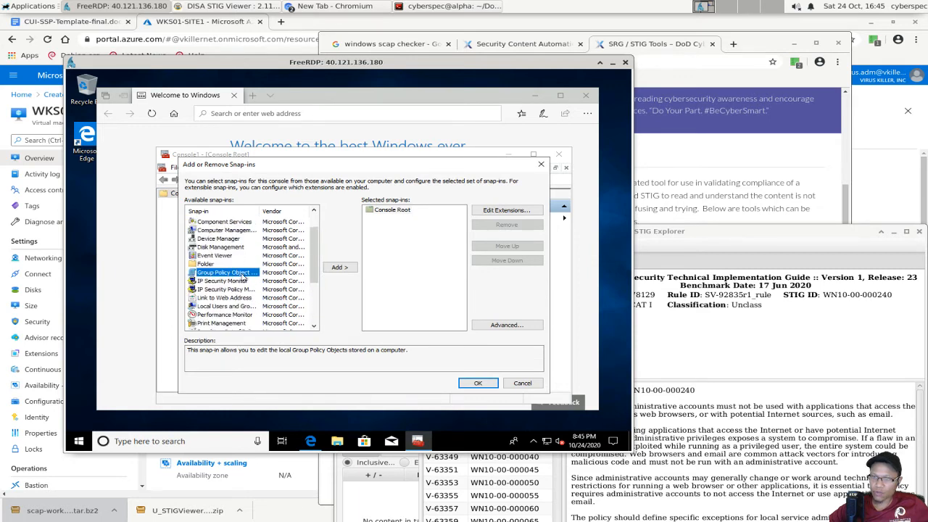
scroll(243, 277, up, 1)
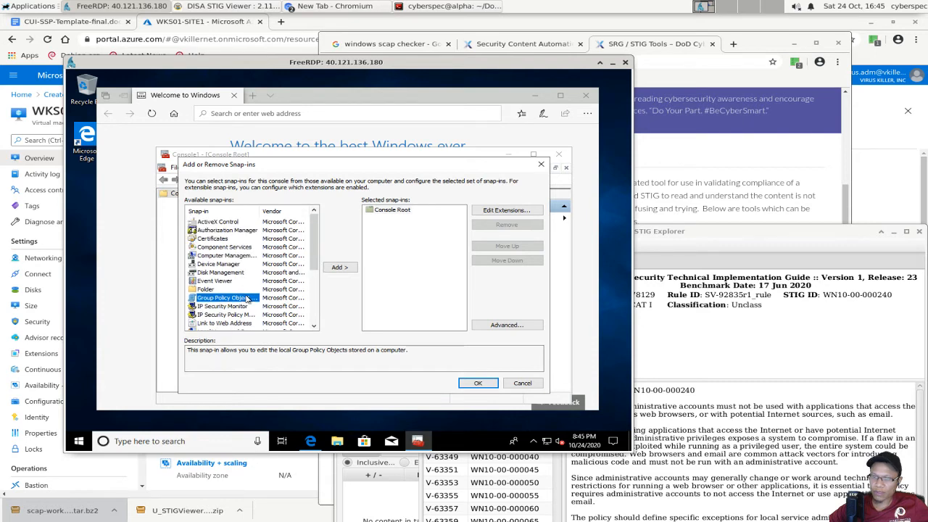
double_click(247, 298)
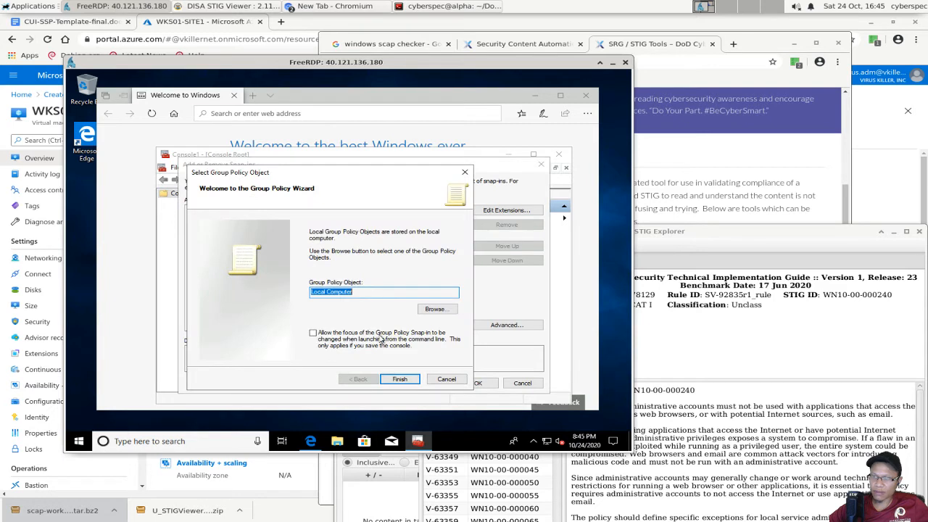
click(400, 379)
click(476, 384)
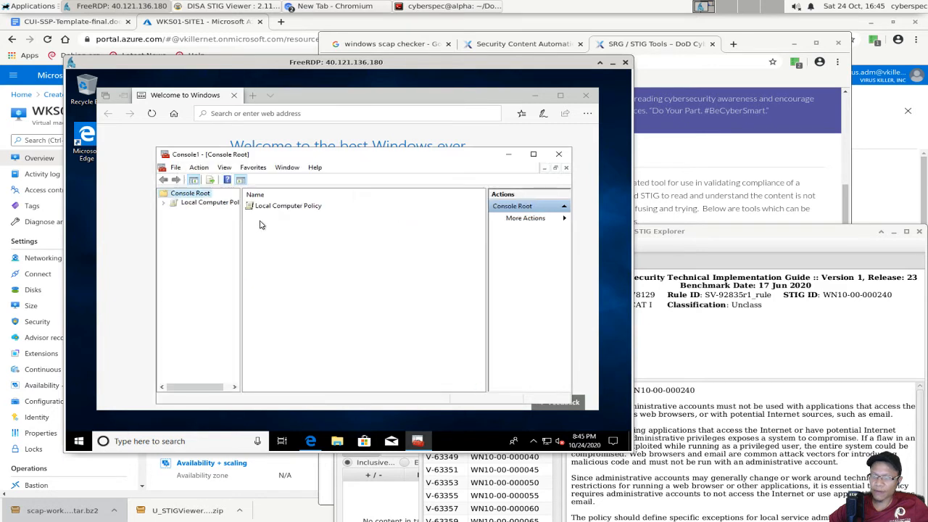
click(214, 203)
double_click(214, 203)
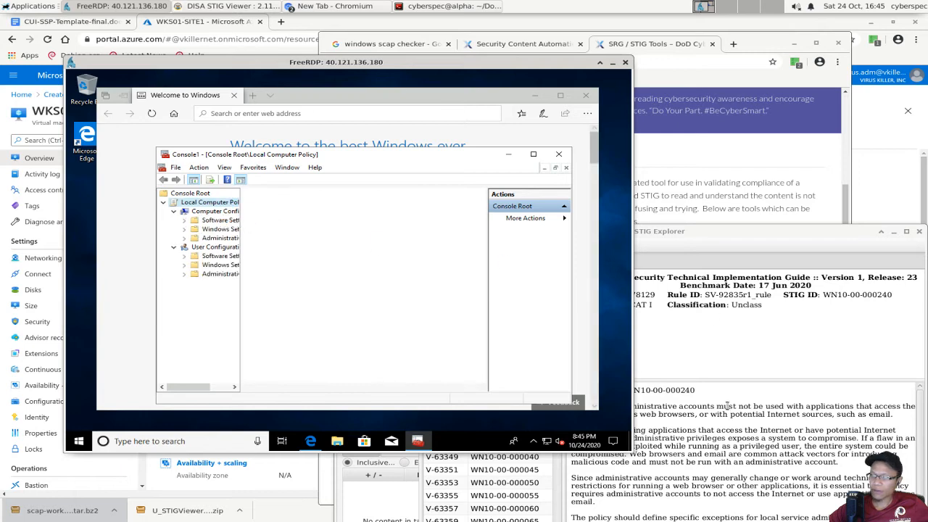
Switch to STIG Viewer, open rule V-63321 (WN10-CC-000310), and highlight its Fix Text to read the required policy setting
click(672, 242)
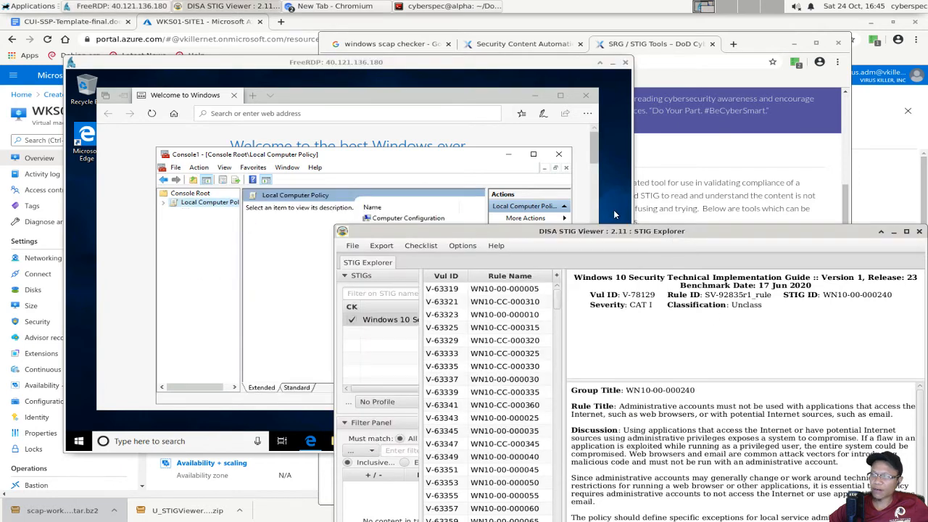
drag(614, 211, 587, 198)
click(446, 312)
key(Home)
key(Down)
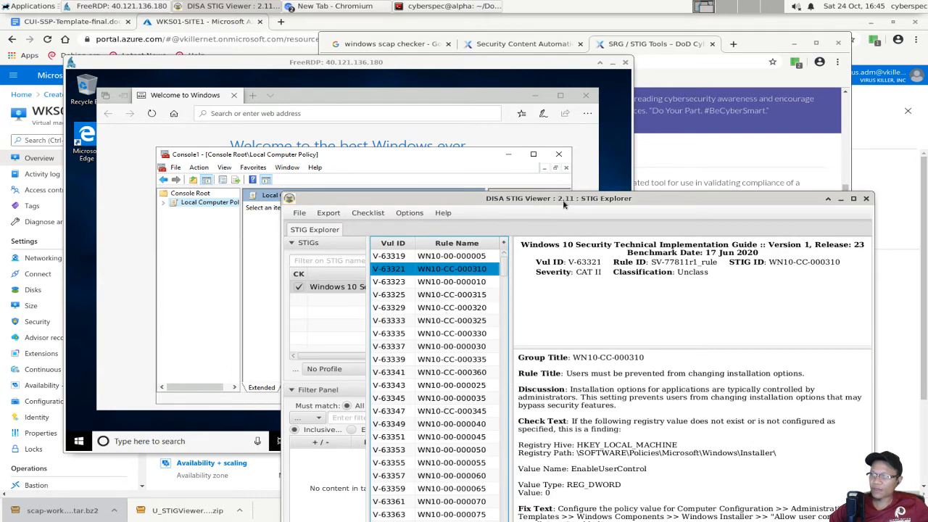
drag(563, 205, 556, 154)
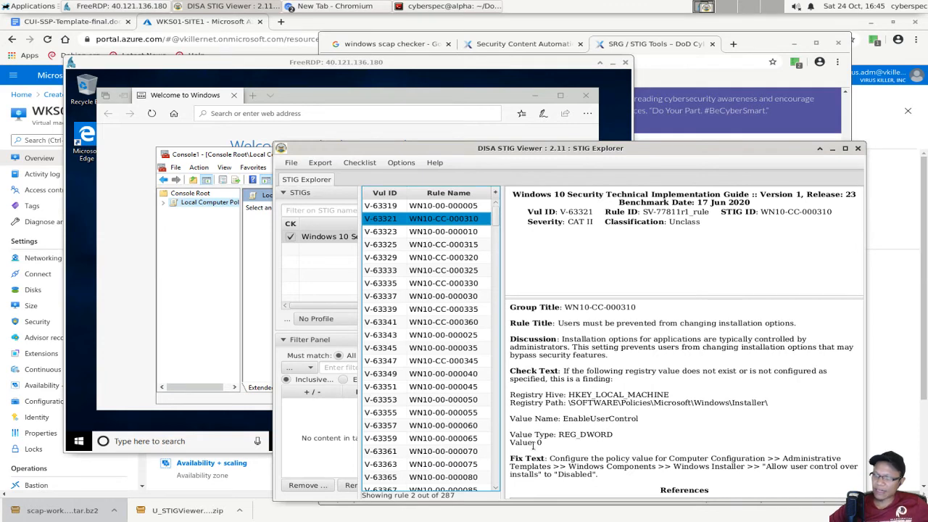
drag(551, 458, 618, 471)
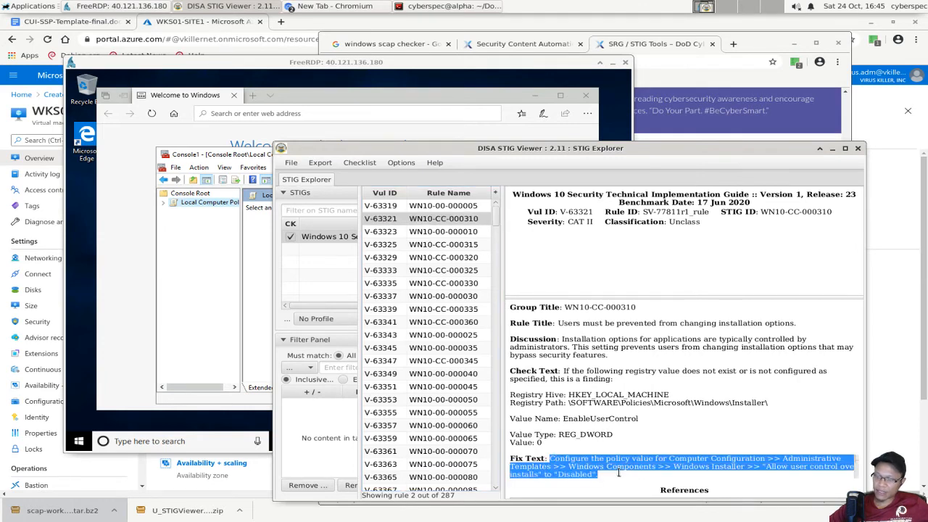
scroll(635, 365, down, 2)
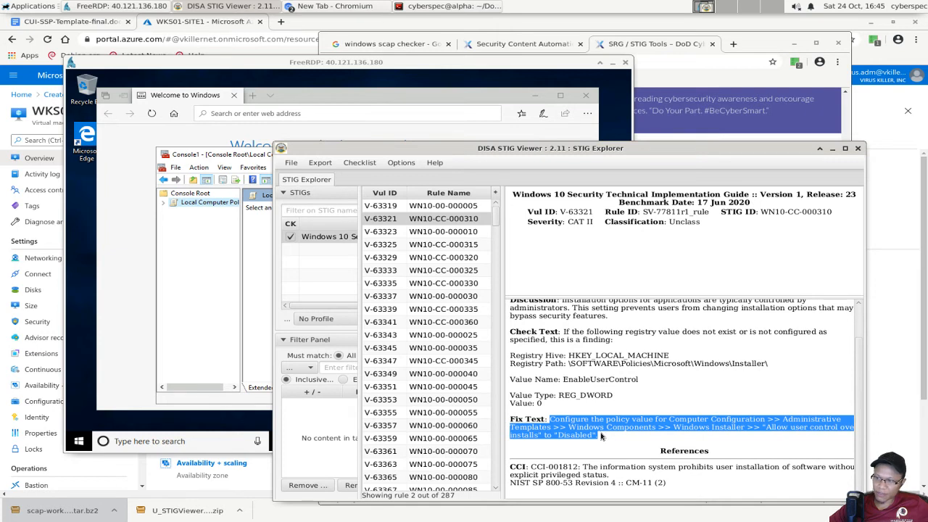
Return to the remote console and open Administrative Templates under Computer Configuration in Local Computer Policy
click(214, 206)
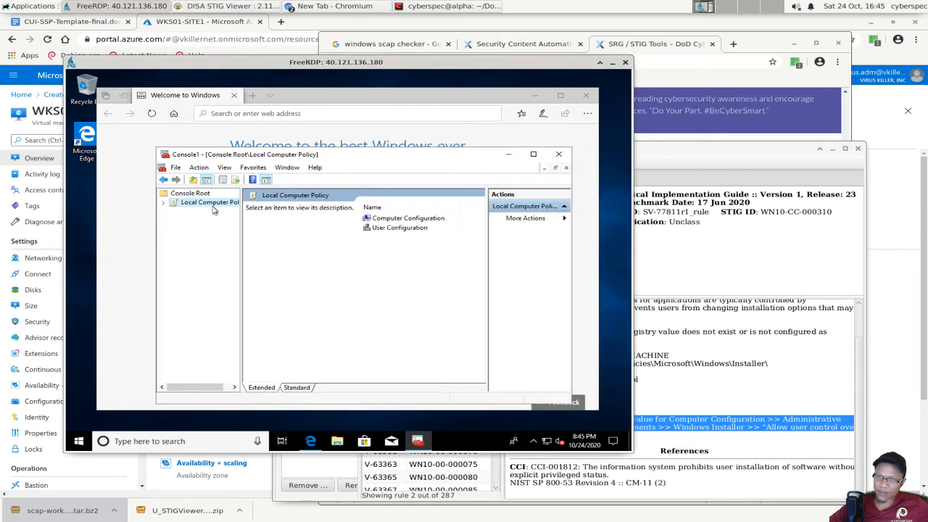
double_click(394, 219)
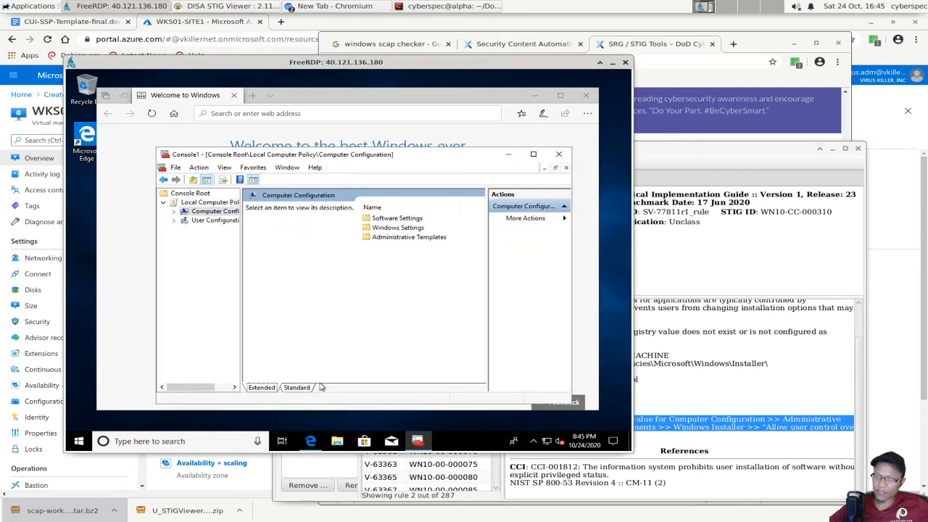
click(302, 386)
click(282, 210)
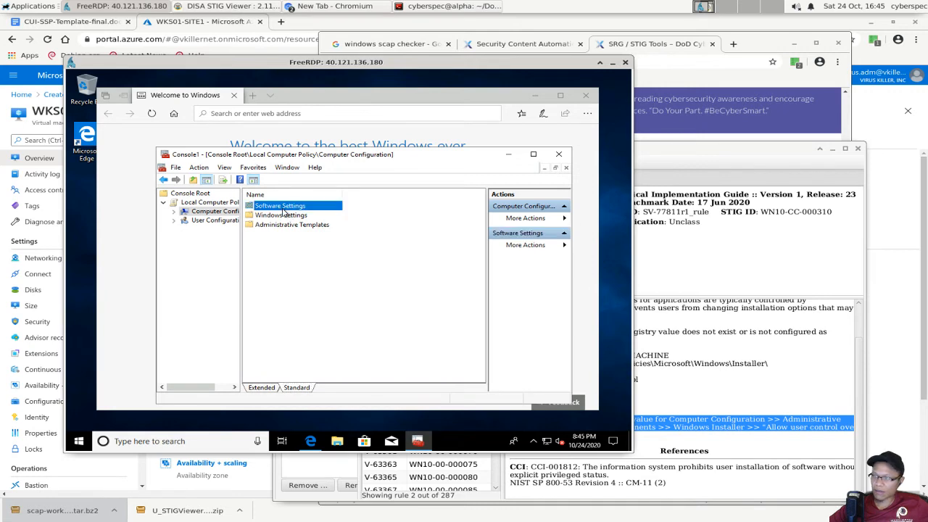
double_click(290, 225)
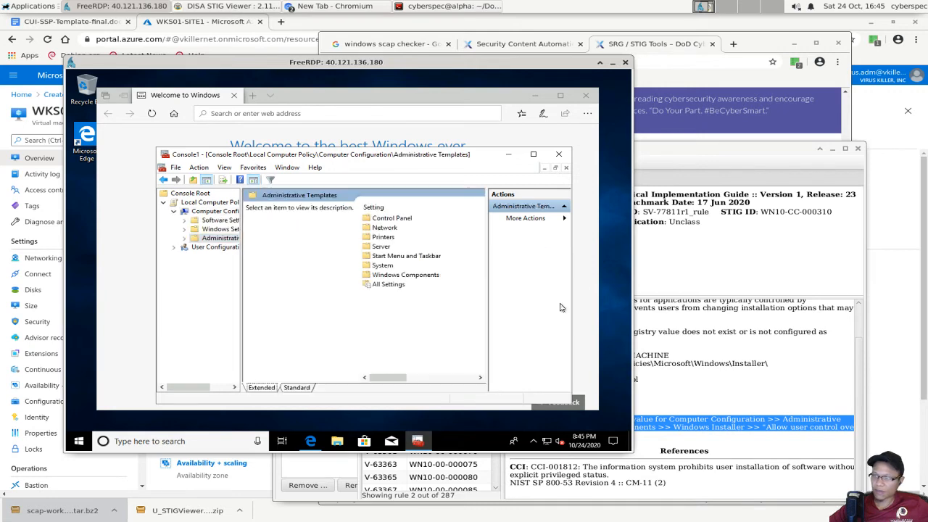
Recheck the policy path in the STIG rule's Fix Text and open Windows Components under Administrative Templates in Standard view
click(656, 384)
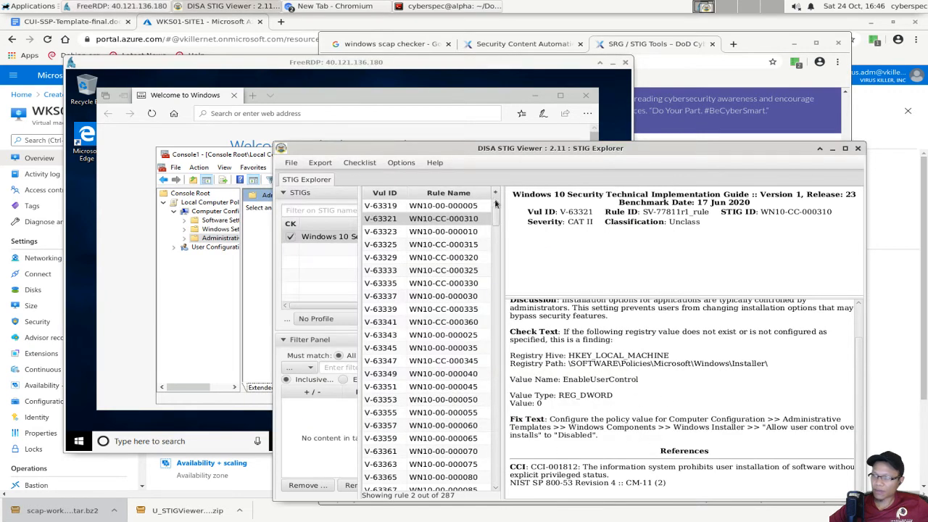
click(272, 158)
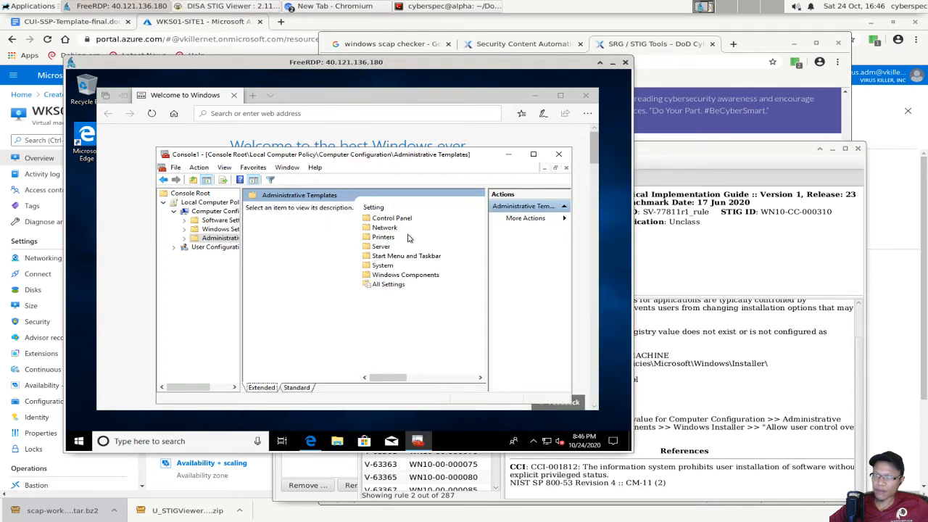
click(306, 387)
double_click(296, 263)
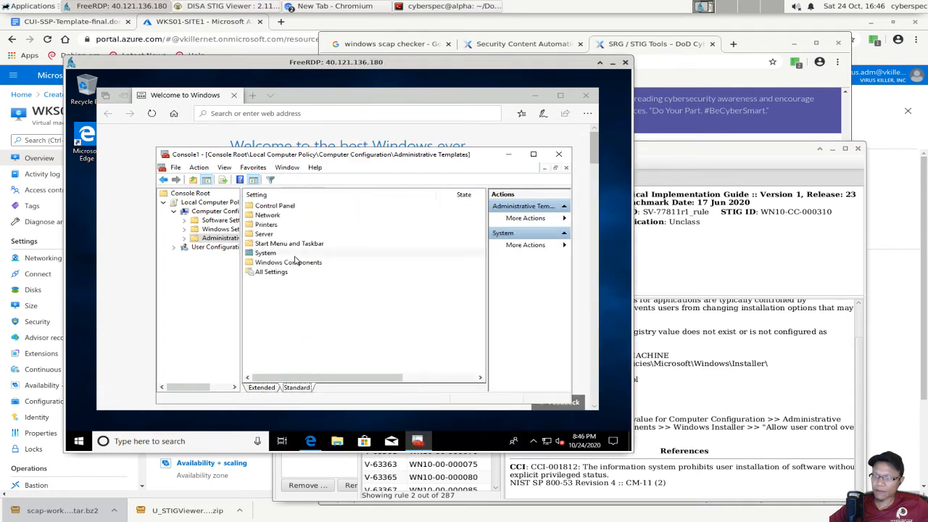
click(299, 254)
scroll(302, 264, down, 2)
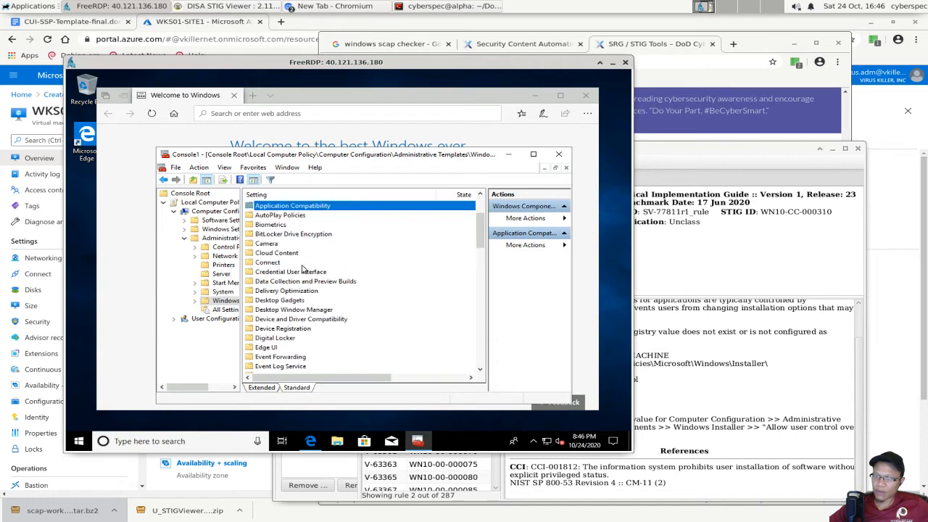
Find the Windows Installer folder near the end of Windows Components and open it
key(End)
key(Up)
key(Up)
key(Up)
key(Up)
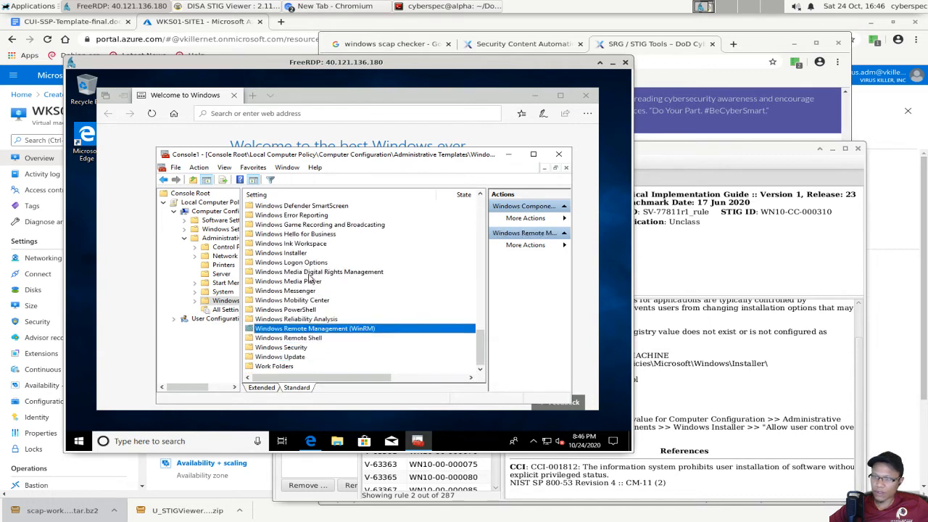
click(290, 245)
double_click(292, 252)
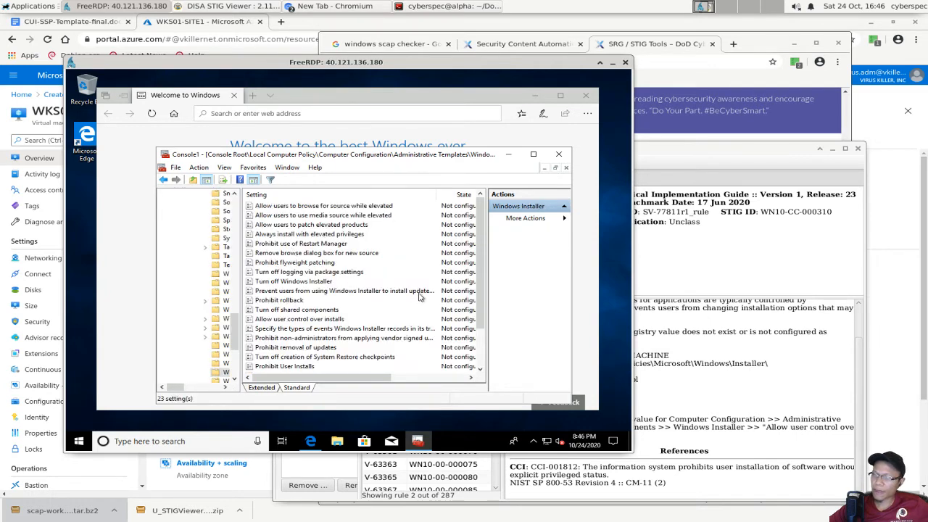
Highlight the "Allow user control over installs" requirement in the STIG rule's Fix Text, and return to the remote console
click(749, 371)
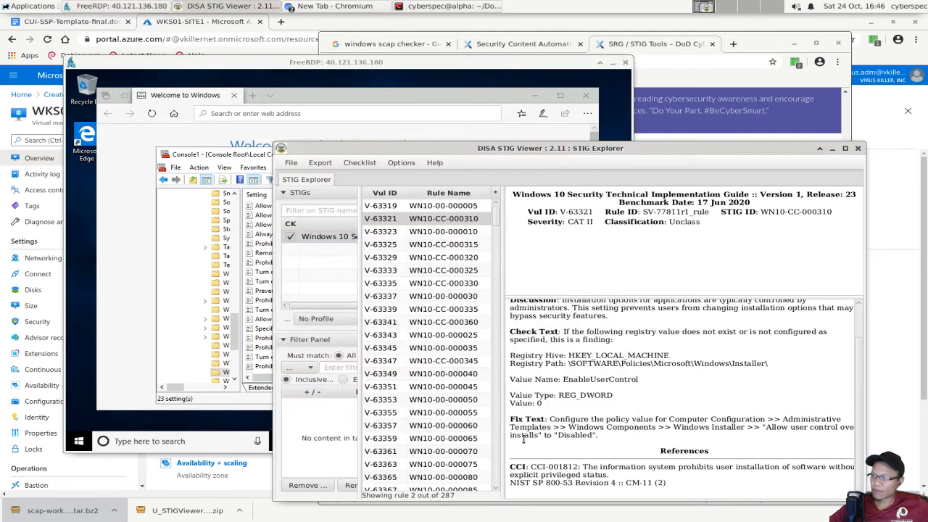
drag(774, 428, 598, 435)
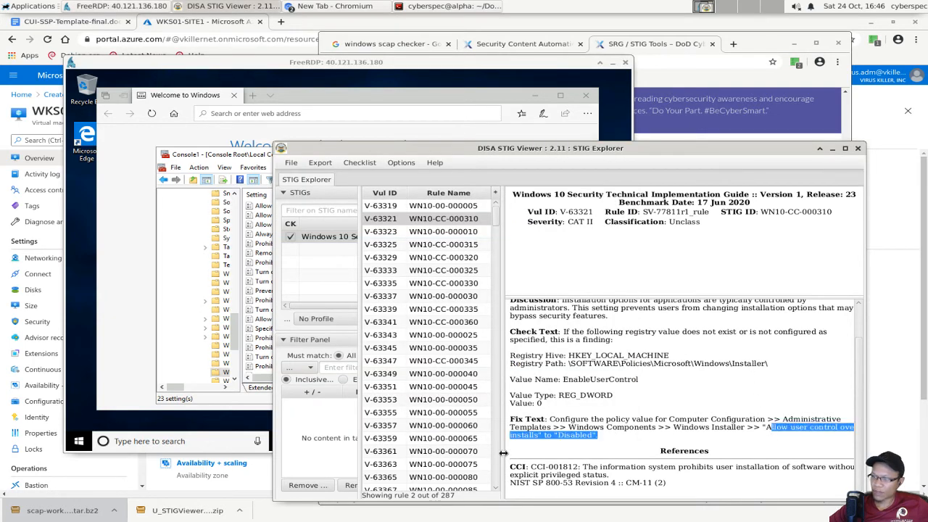
click(253, 160)
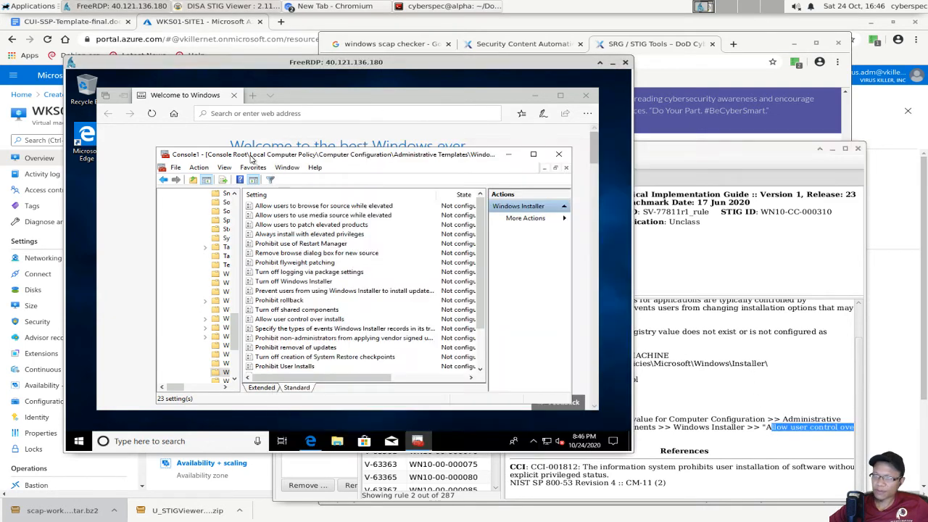
Maximize the console and sort the Windows Installer settings alphabetically by setting name
double_click(343, 155)
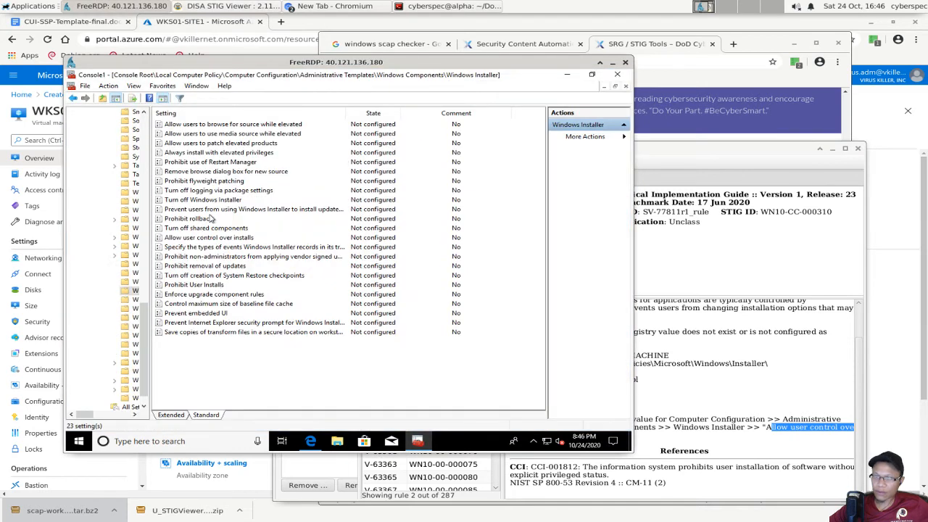
click(197, 125)
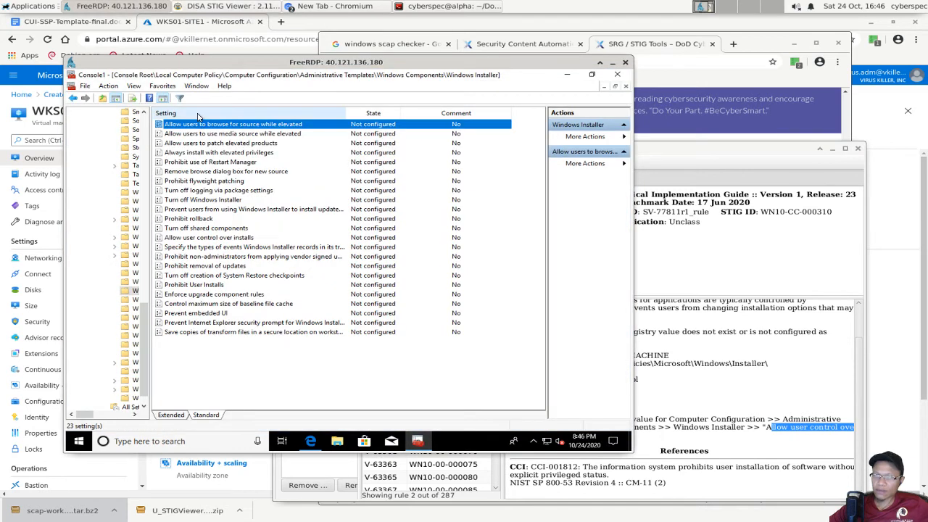
click(201, 113)
Open the "Allow user control over installs" policy, set it to Disabled, and apply the change
key(Up)
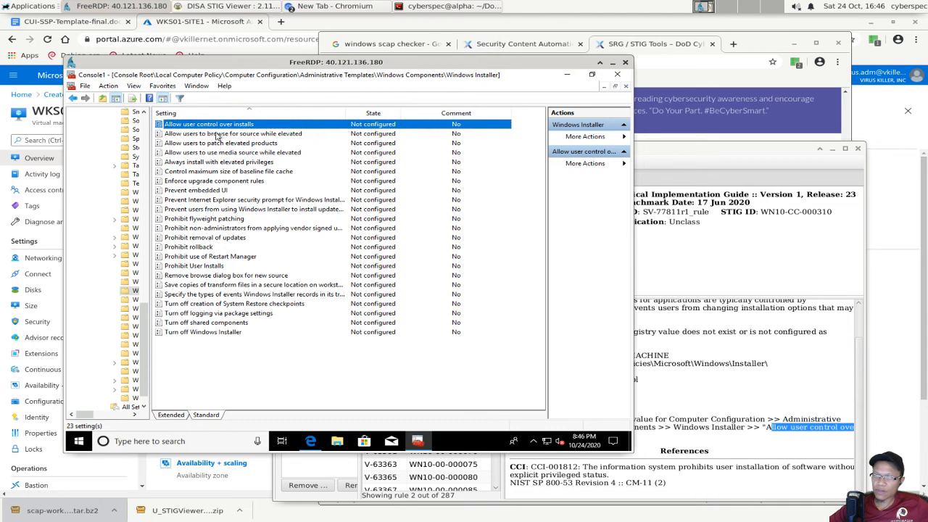
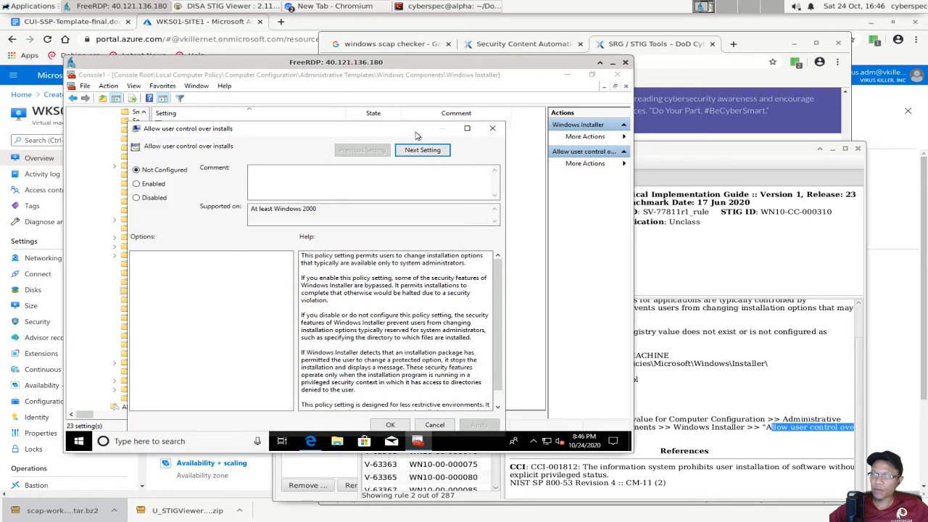
click(152, 203)
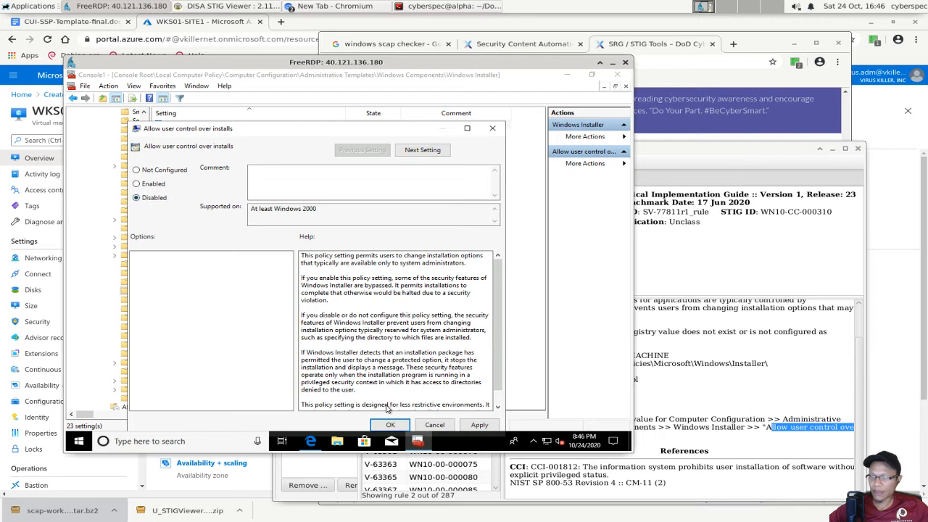
click(478, 425)
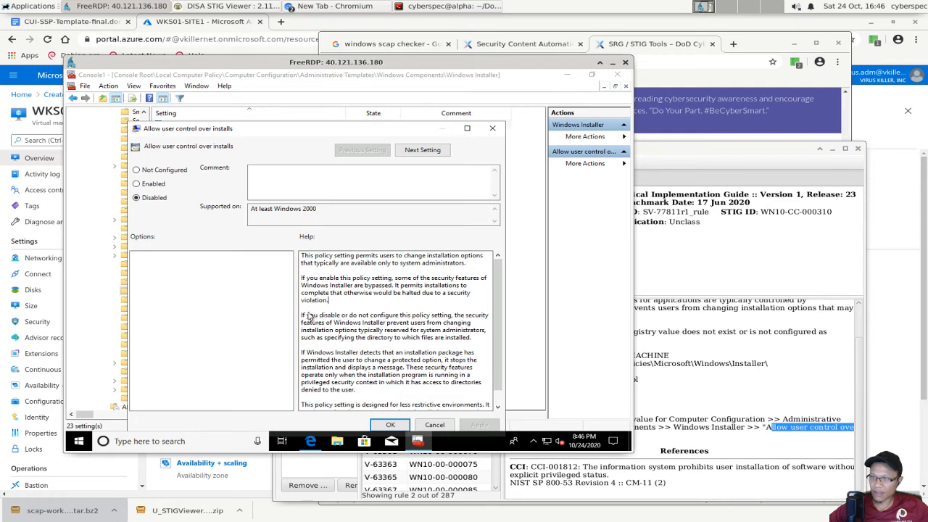
Highlight the help paragraph on disabling or not configuring the policy to read it, and close the policy with OK
drag(307, 316, 467, 339)
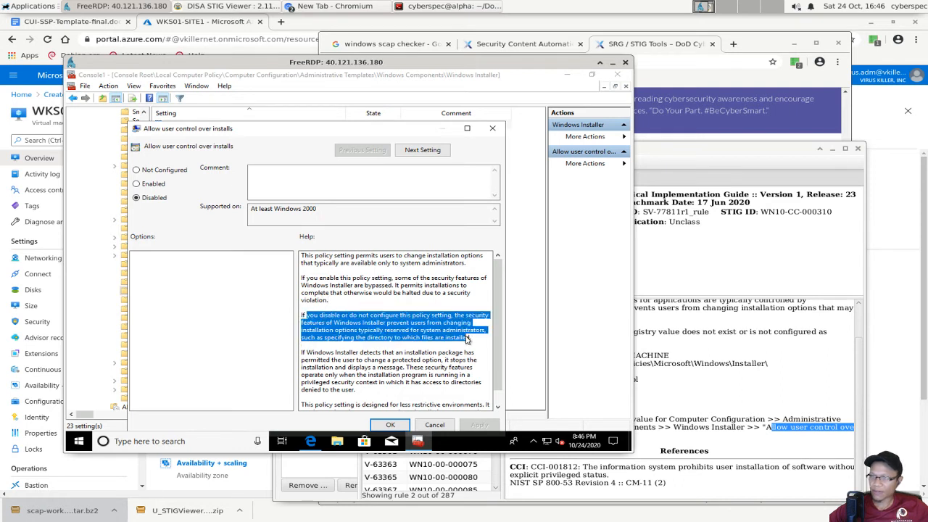
click(474, 342)
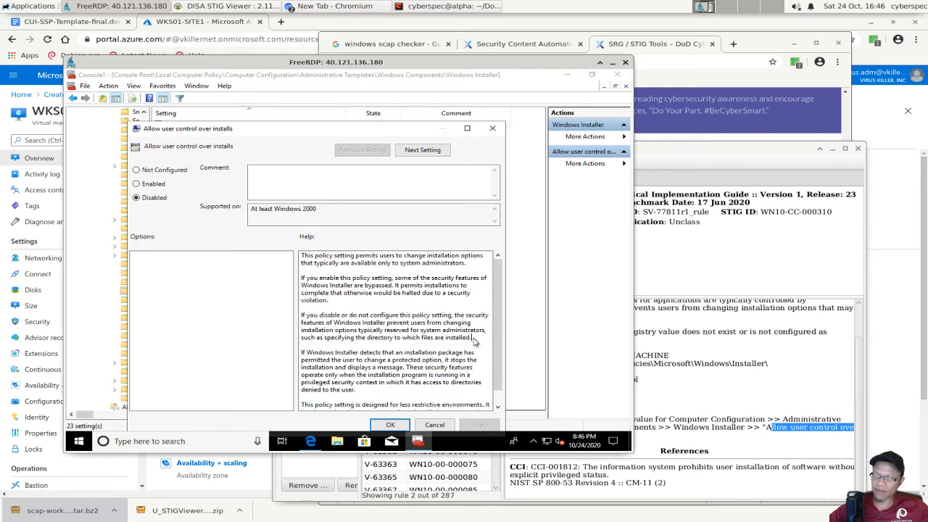
drag(469, 341, 289, 318)
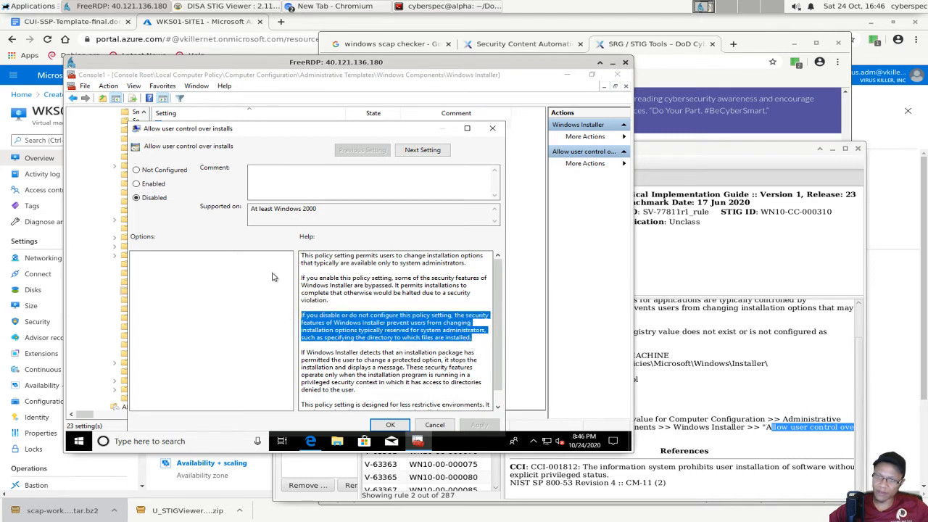
click(439, 322)
drag(443, 338, 279, 312)
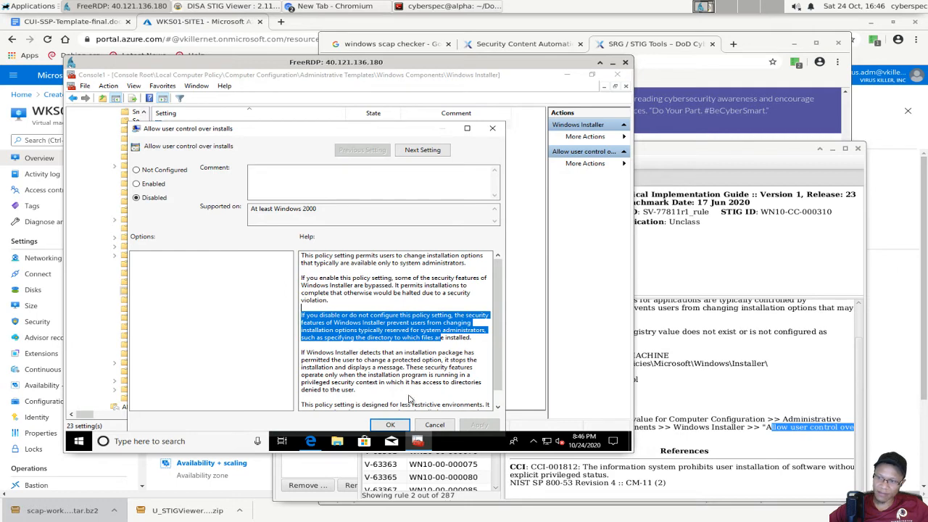
click(391, 424)
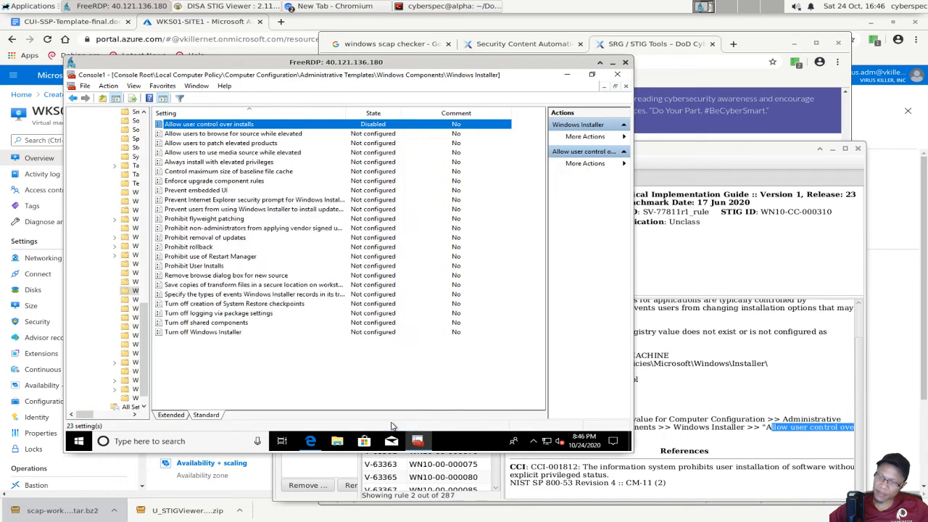
Shift the STIG Viewer and FreeRDP windows slightly up and left, and select "Allow user control over installs" in the console
click(306, 137)
click(660, 355)
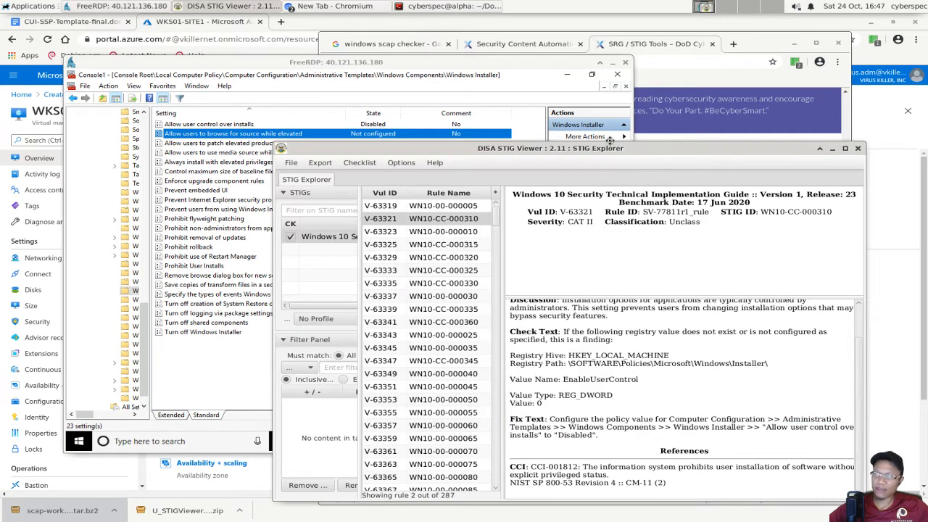
drag(611, 142, 580, 121)
drag(647, 418, 530, 393)
click(531, 387)
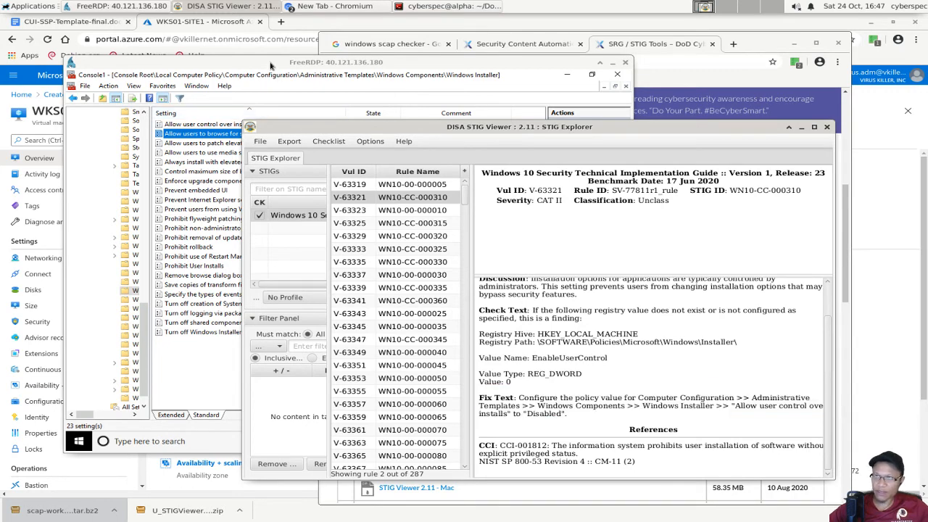
mouse_move(270, 63)
mouse_down()
mouse_move(258, 68)
mouse_move(257, 55)
mouse_up()
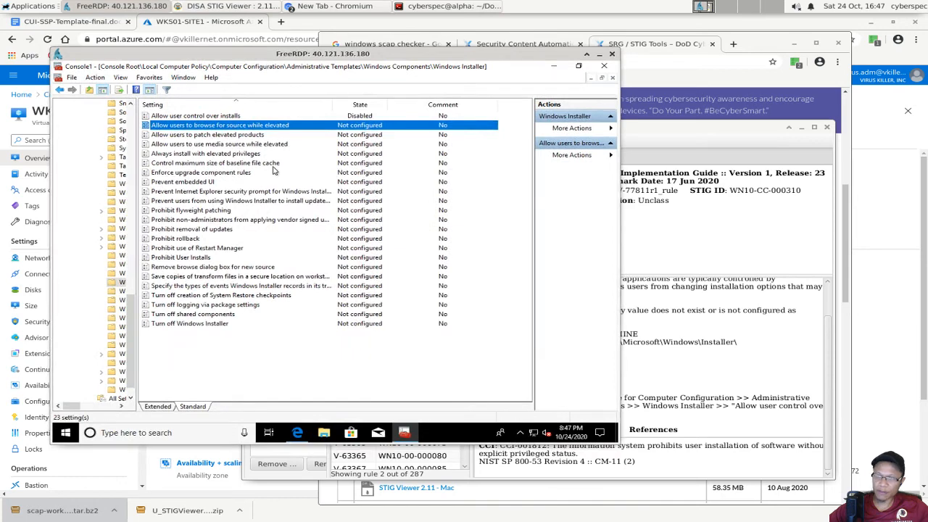
key(Up)
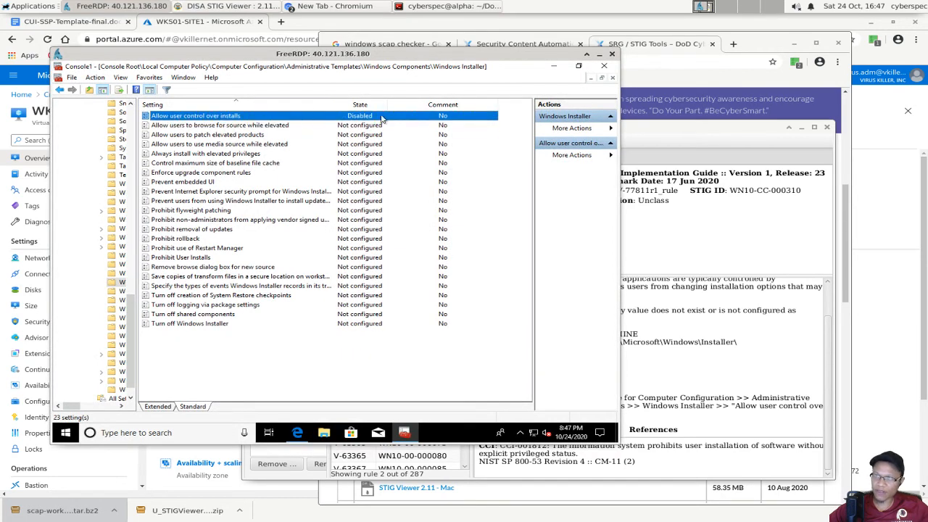
Browse the STIG rules following V-63321 in STIG Viewer, from V-63323 through V-63339, to read their required settings
click(697, 348)
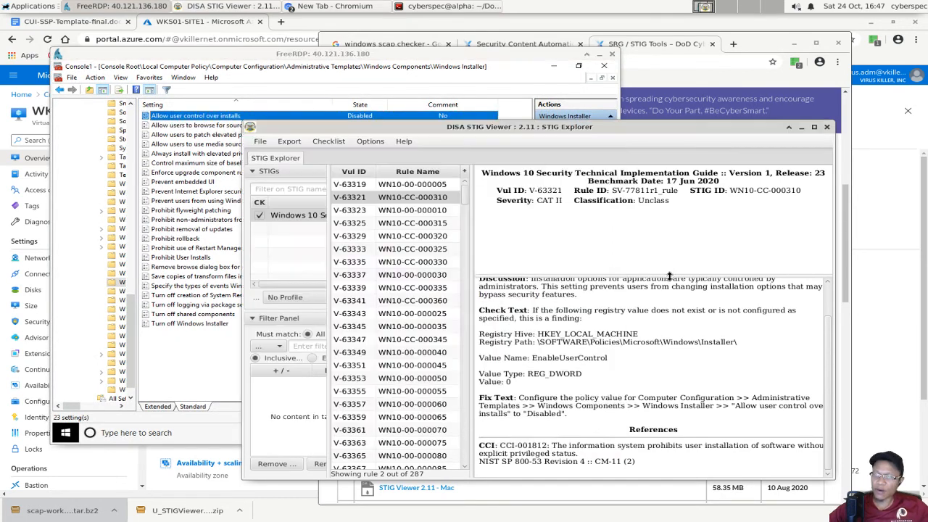
click(413, 210)
key(Down)
key(Down)
key(Down)
key(Down)
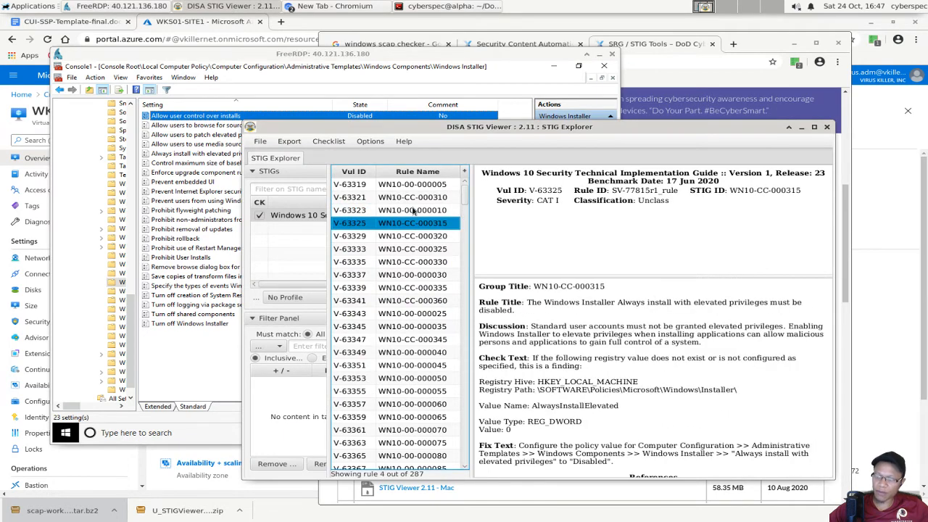
key(Down)
key(Down)
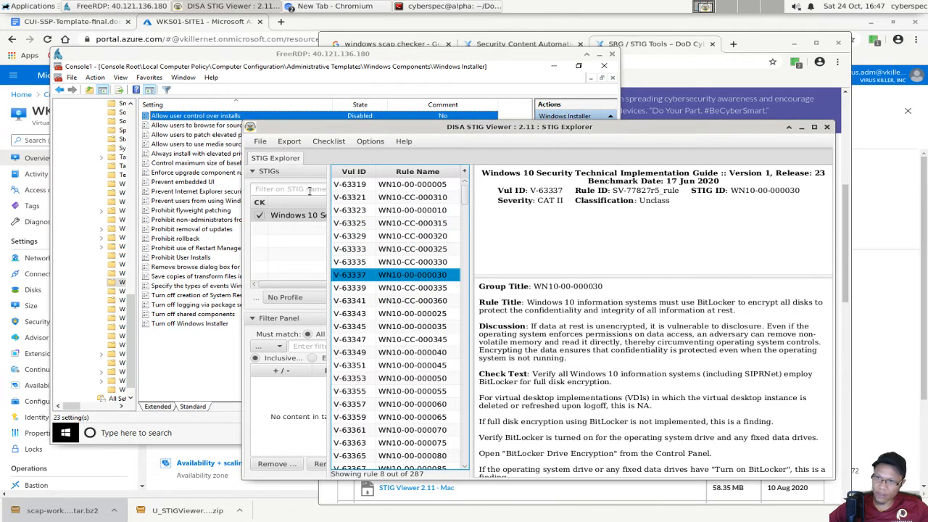
Step through the Windows Installer settings in the remote console, past "Always install with elevated privileges", to review them
click(205, 135)
key(Down)
key(Down)
key(Down)
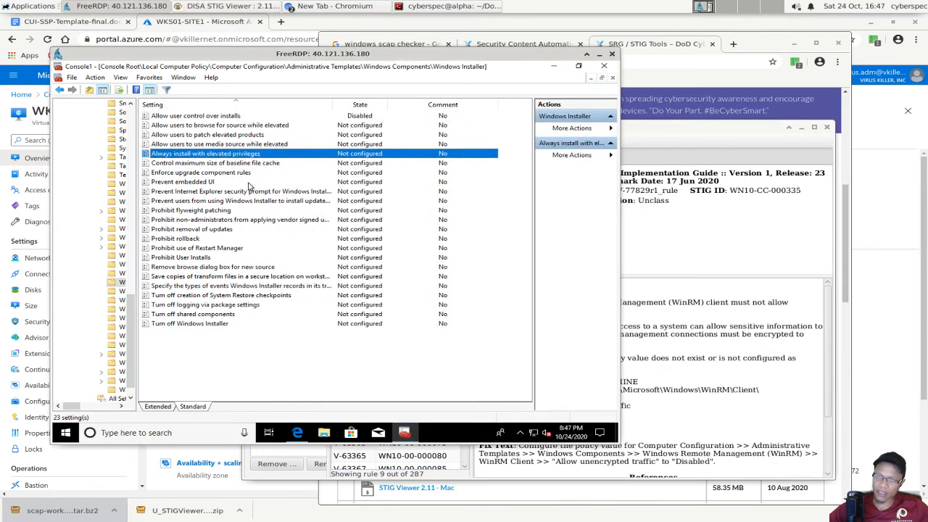
Move the FreeRDP window slightly up and left, and widen the console tree pane to show the full policy folder names
click(670, 411)
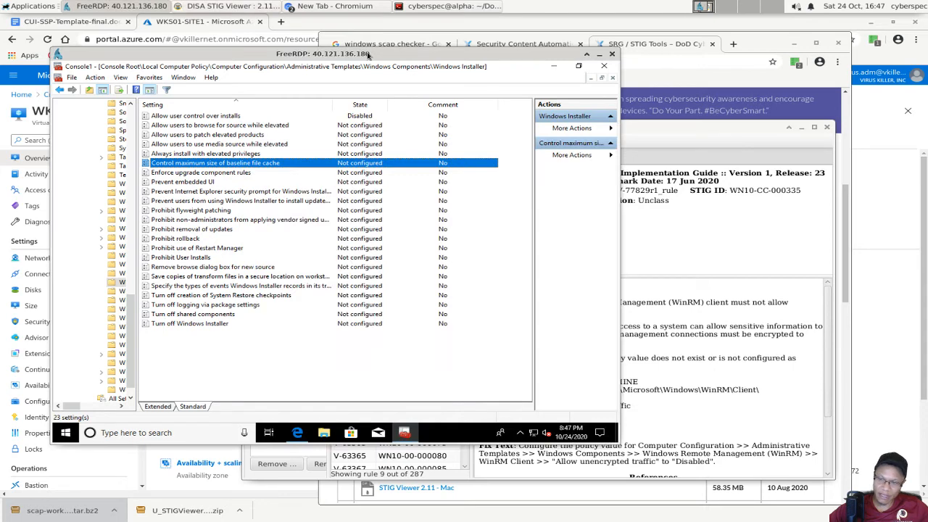
drag(369, 55, 359, 47)
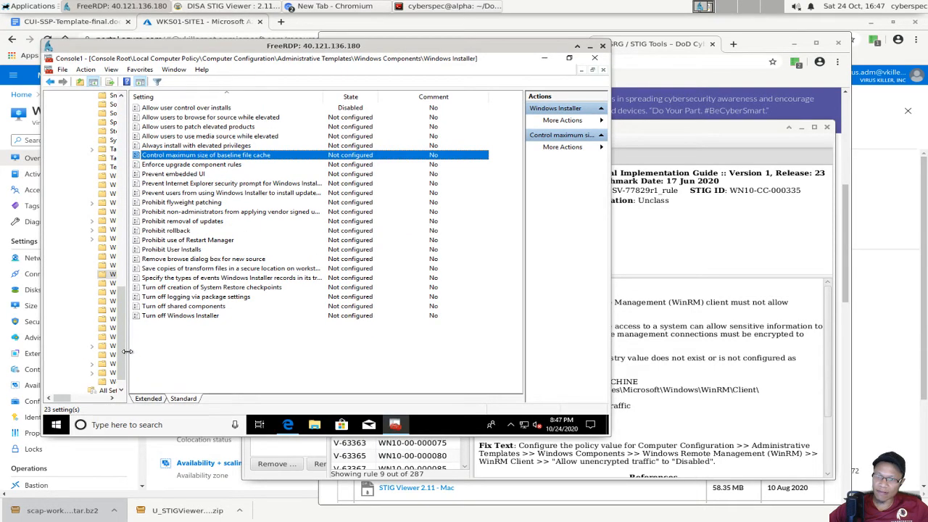
drag(127, 355, 227, 123)
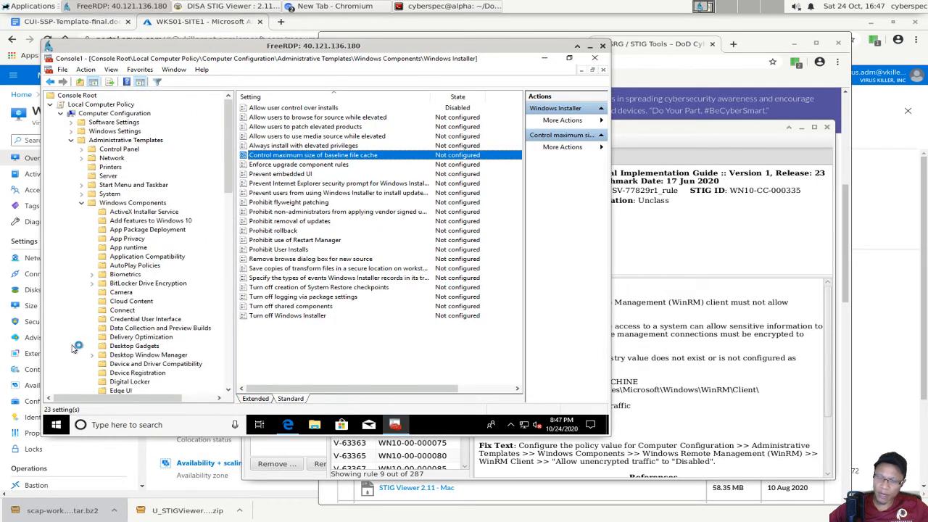
Collapse the Computer Configuration branch in the console tree and select its Administrative Templates folder
right_click(101, 114)
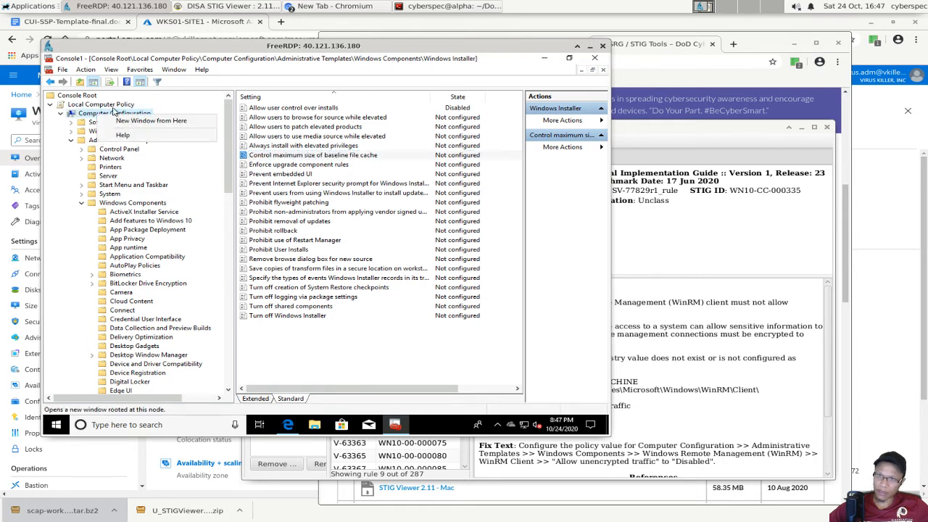
right_click(113, 108)
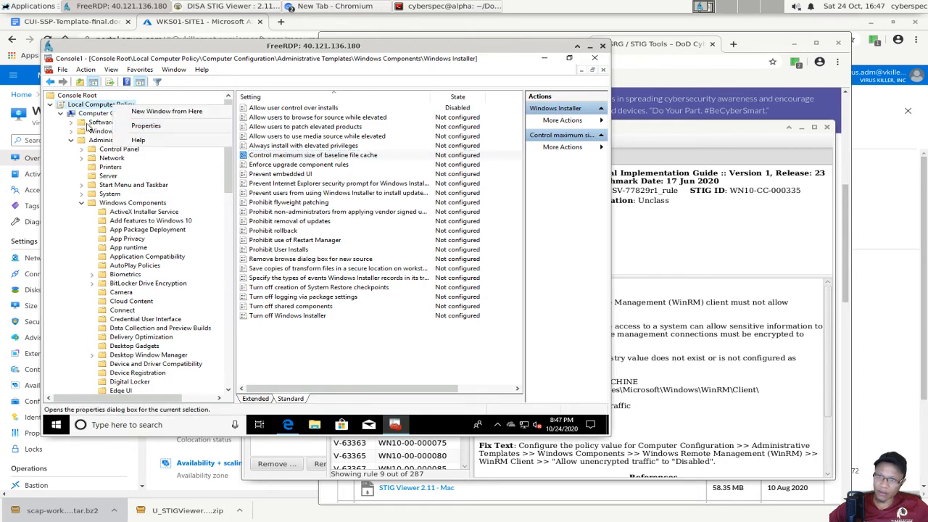
click(61, 115)
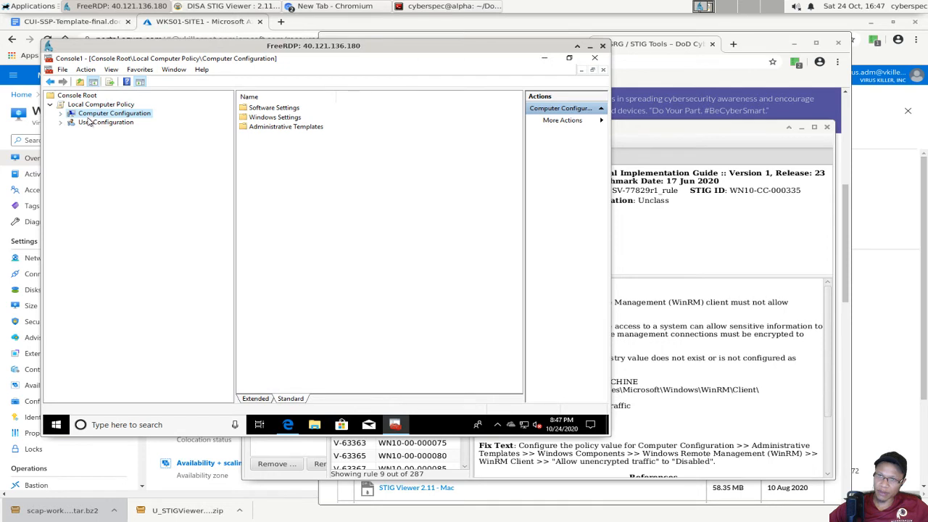
right_click(87, 121)
right_click(253, 122)
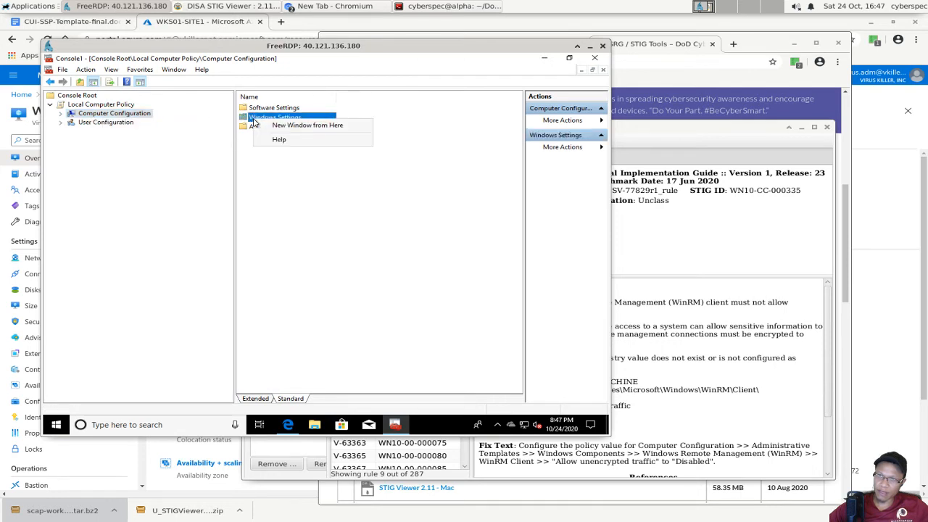
click(247, 129)
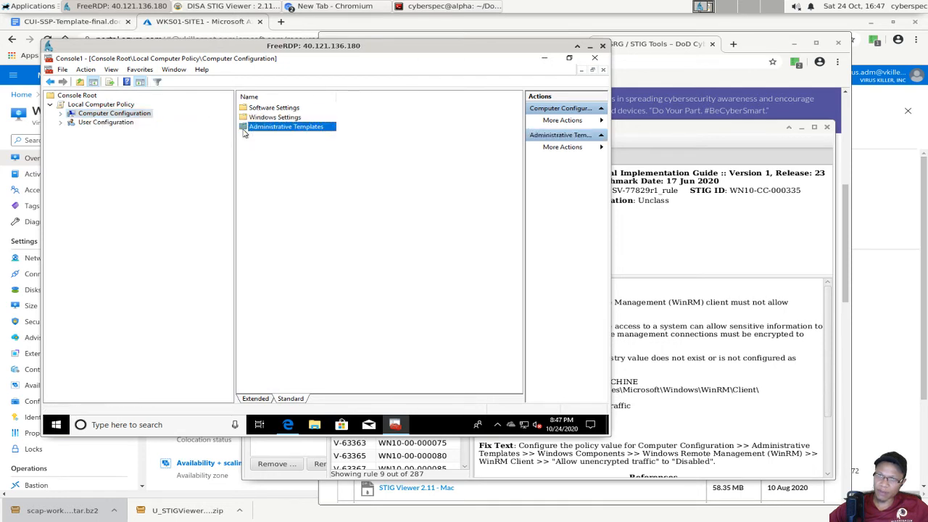
Widen the console's Actions pane and restore the maximized console to a smaller window on the remote desktop
click(56, 426)
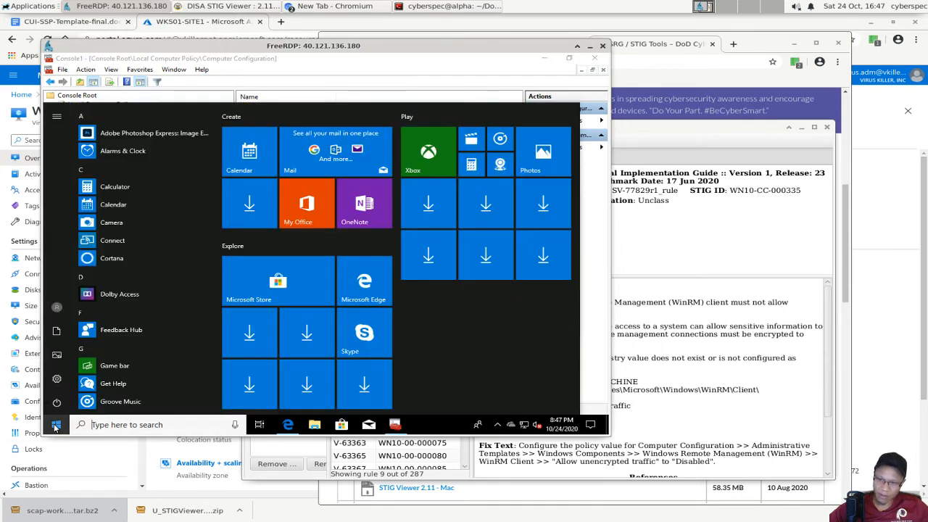
click(451, 75)
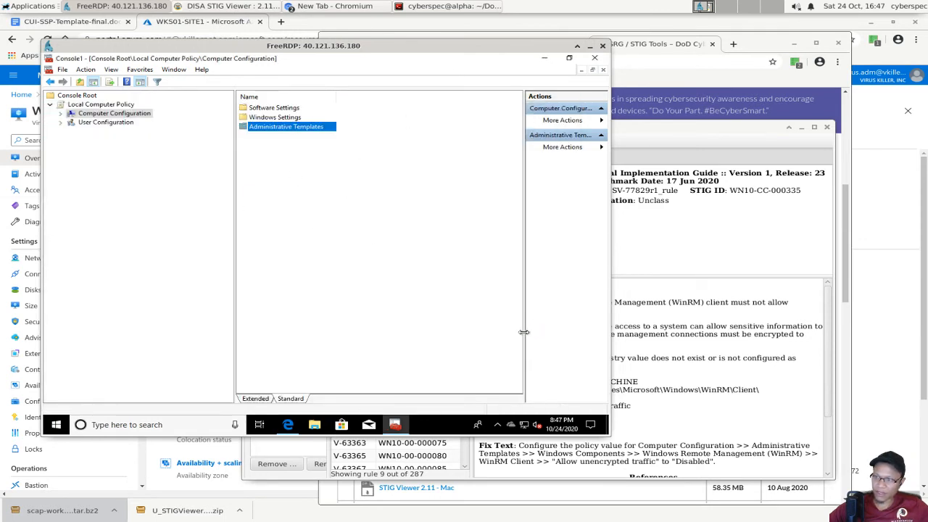
drag(523, 332, 469, 322)
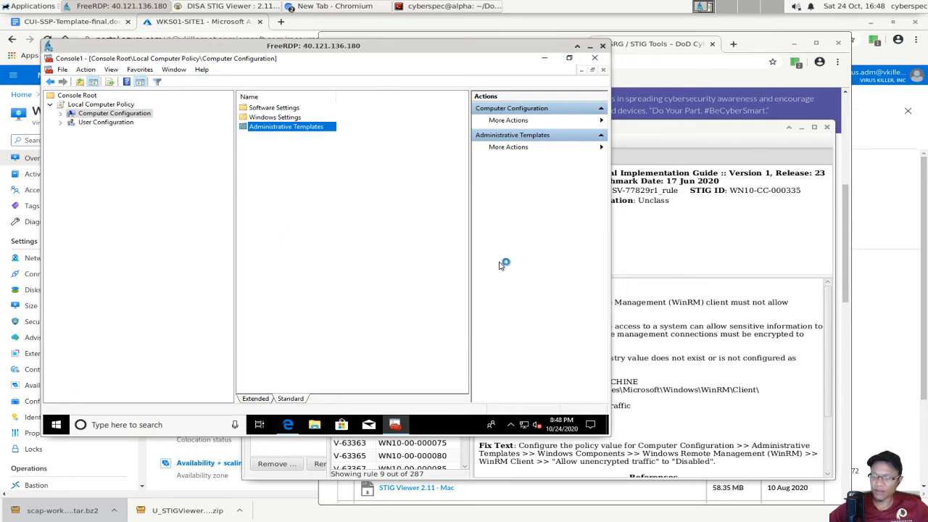
double_click(314, 61)
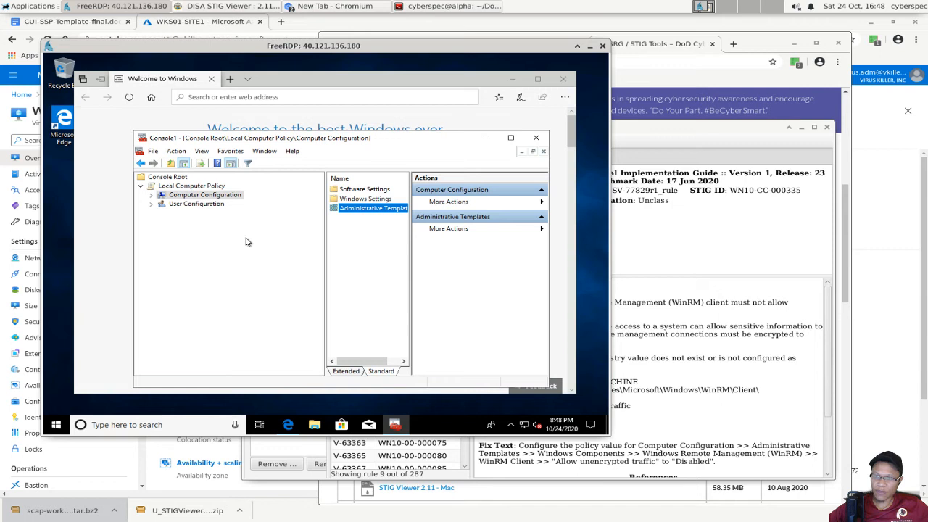
Open the properties of This PC from File Explorer to check the remote workstation's Windows edition and system details
click(56, 424)
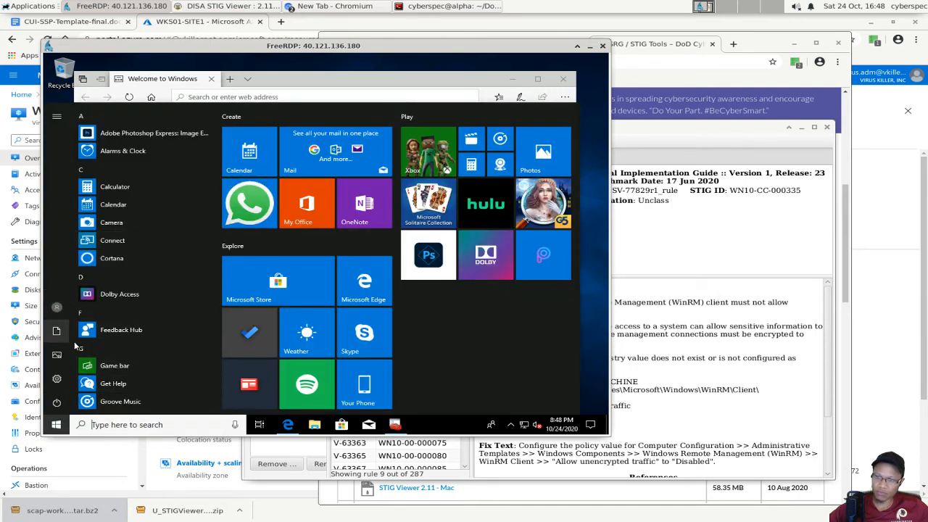
click(314, 428)
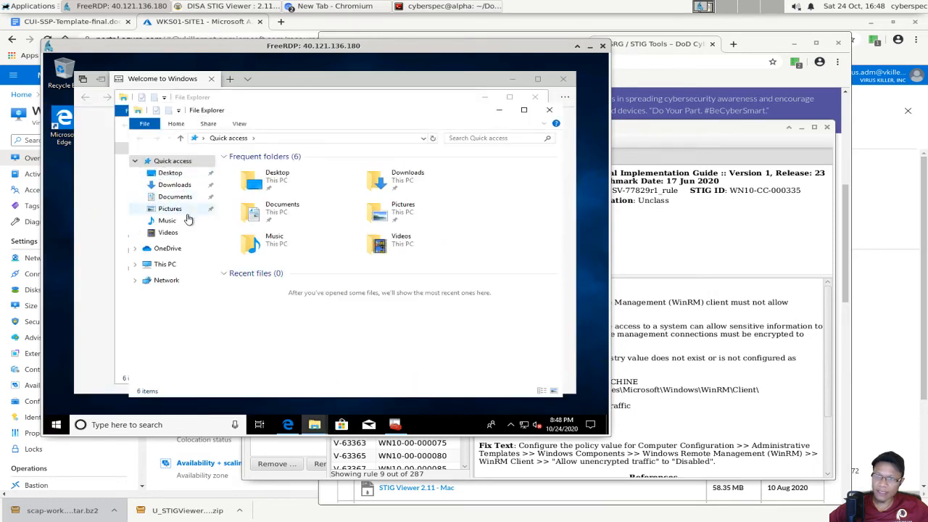
right_click(155, 264)
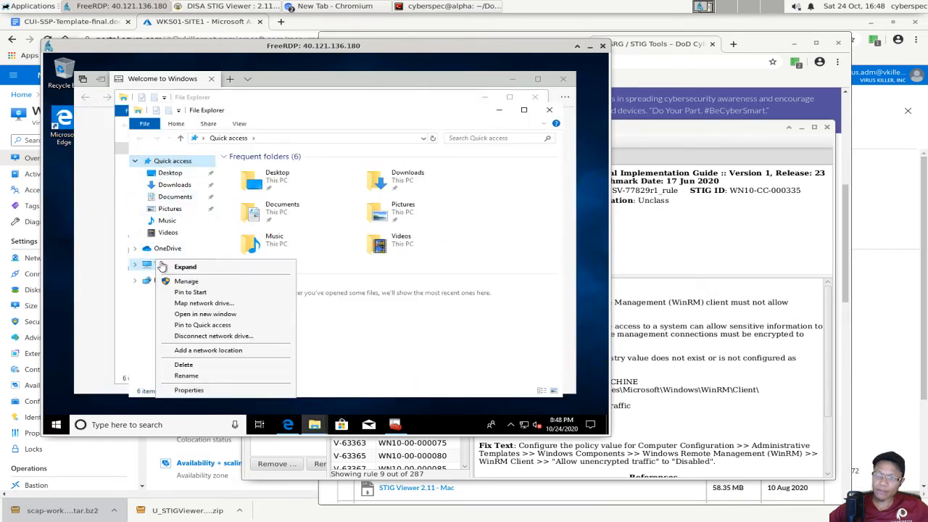
click(186, 390)
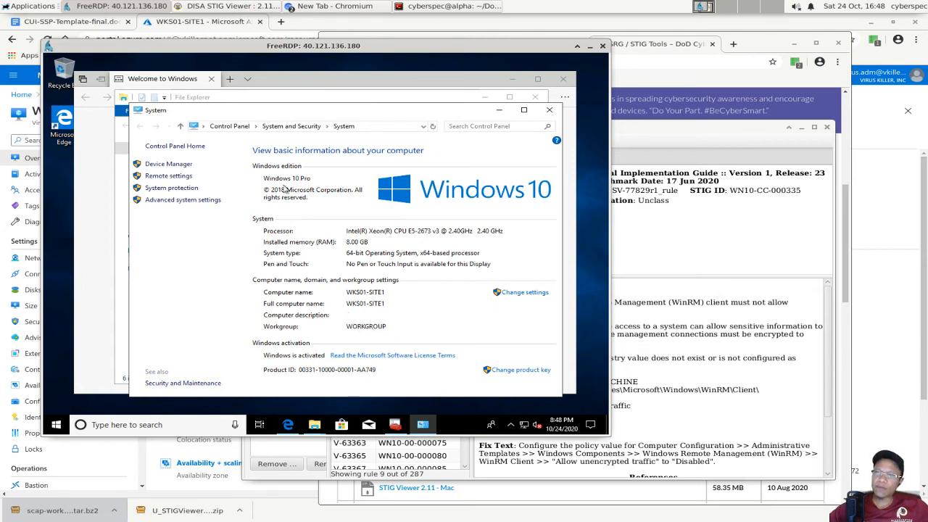
Inspect the computer name and workgroup settings in System Properties, and close the dialog without changing anything
click(510, 293)
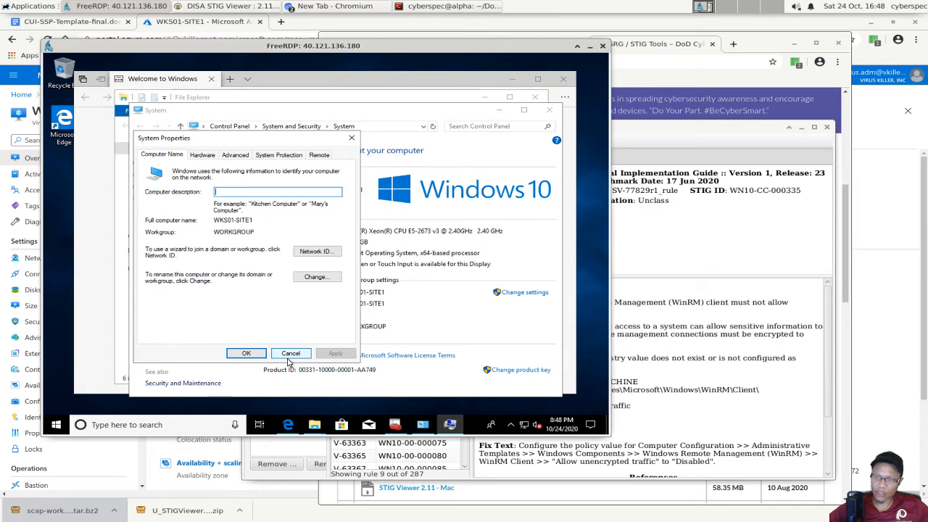
drag(241, 138, 200, 179)
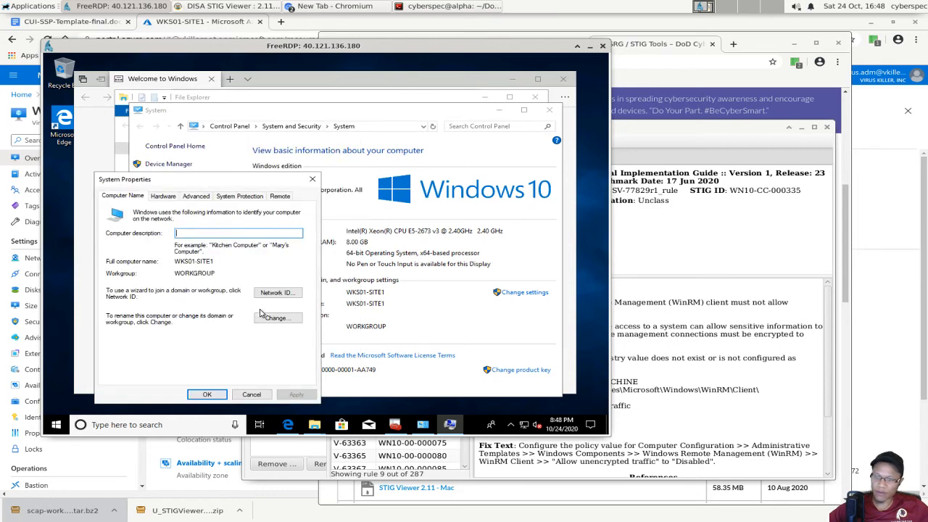
click(251, 395)
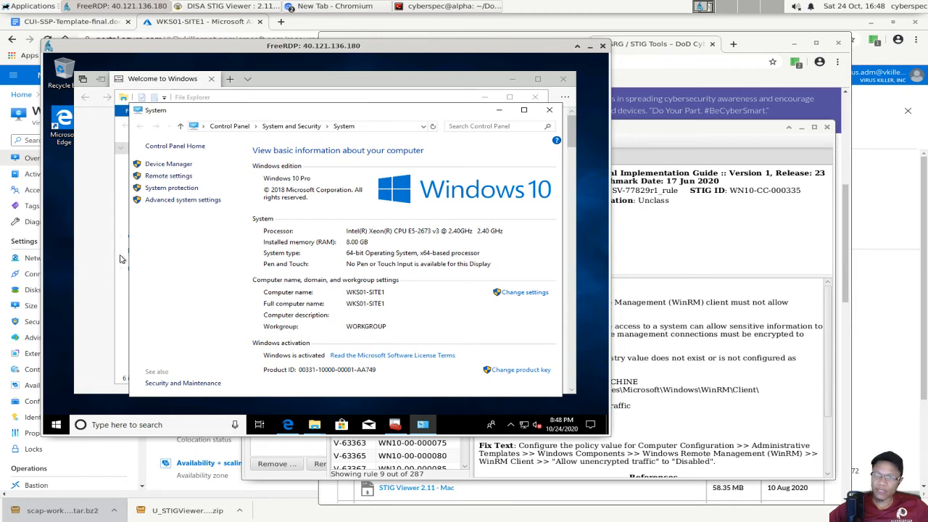
Bring the policy console back in front of the other remote windows and move it slightly up and left
click(105, 215)
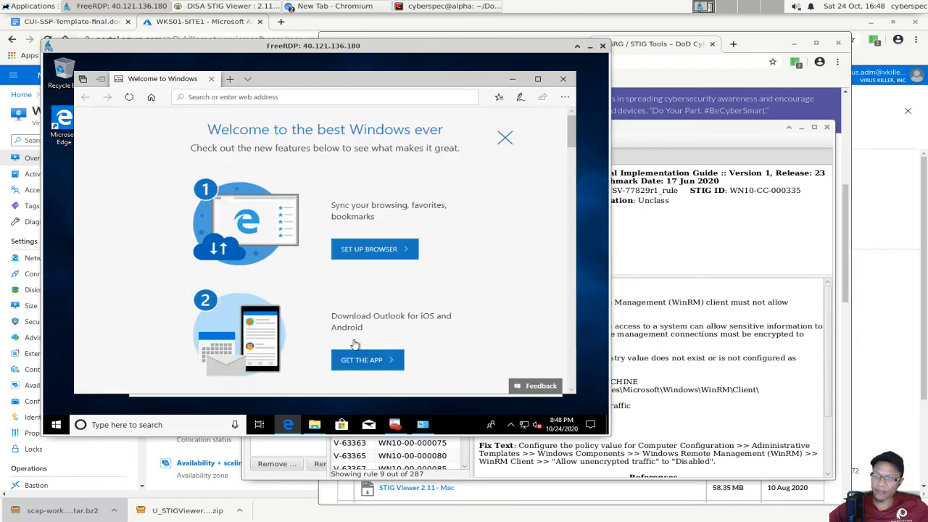
click(395, 424)
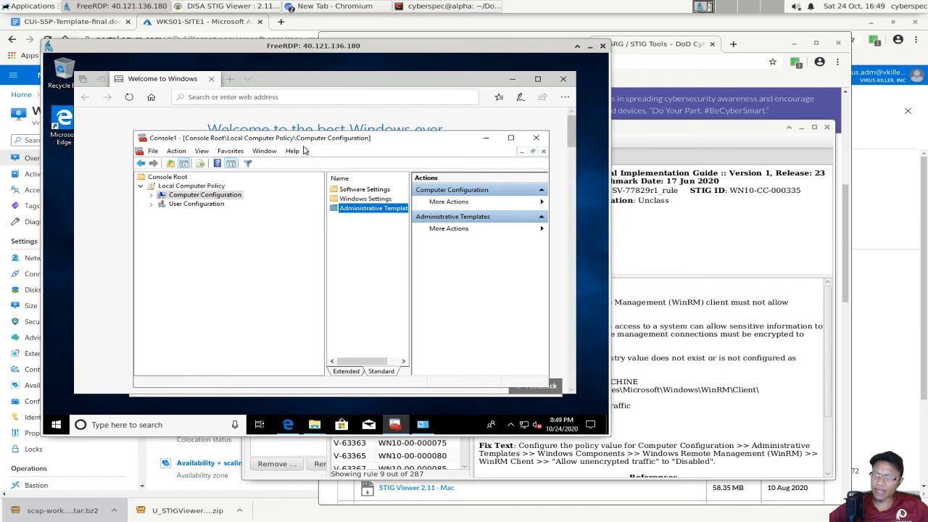
drag(293, 141, 262, 114)
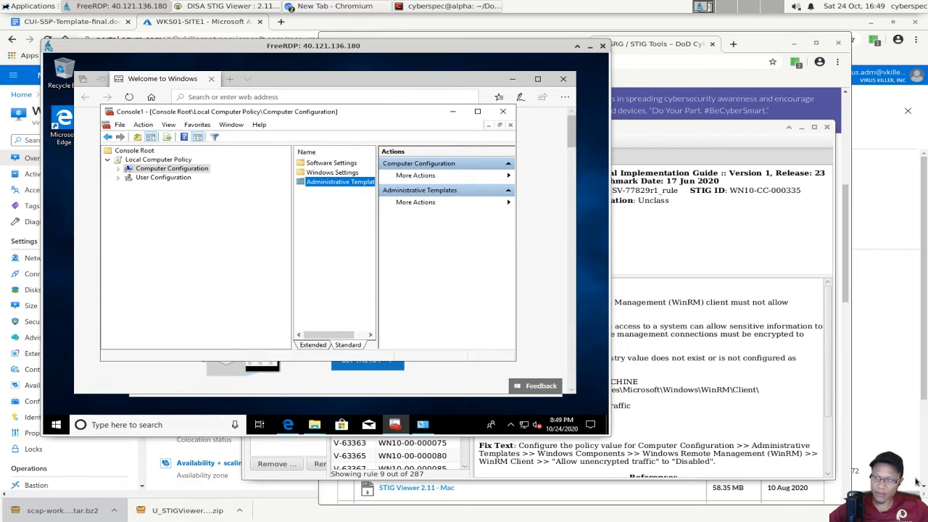
Switch to STIG Viewer and compare the policy paths in the fix text of rules V-63339 and V-63321
click(682, 401)
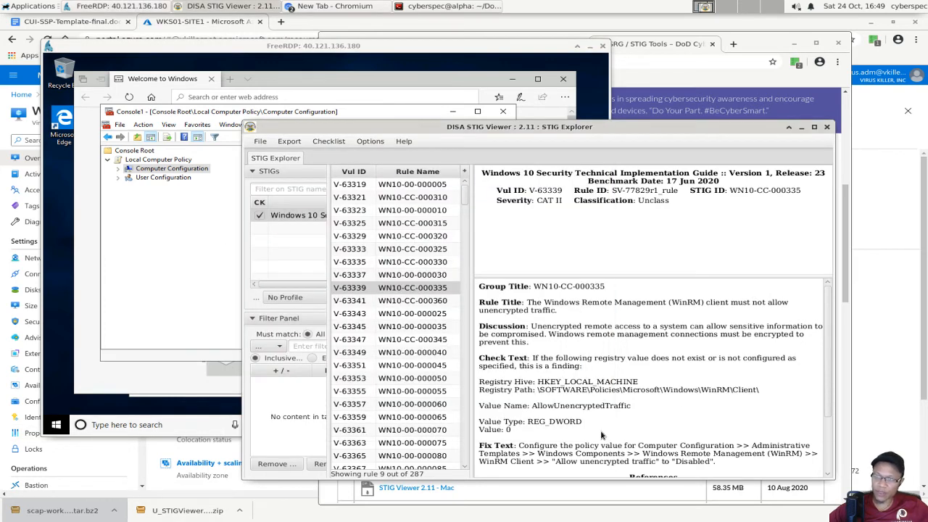
click(425, 300)
click(433, 288)
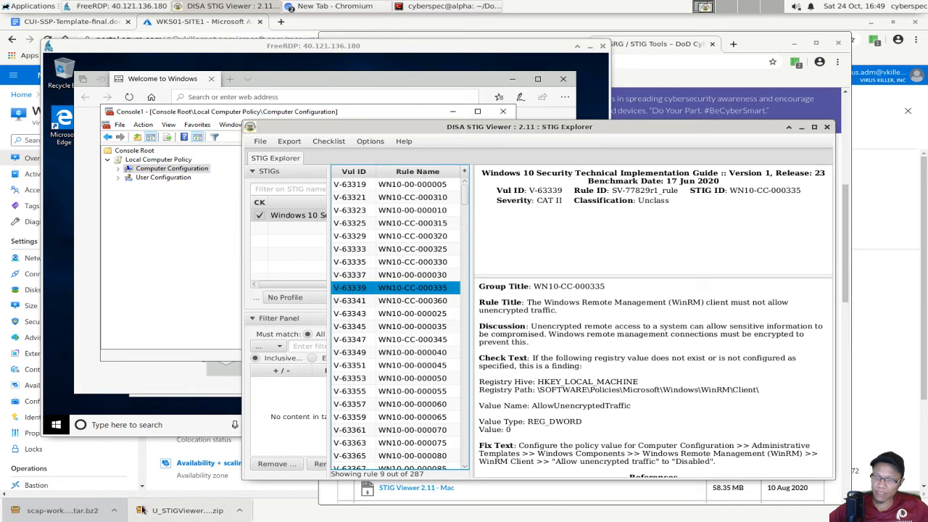
click(574, 323)
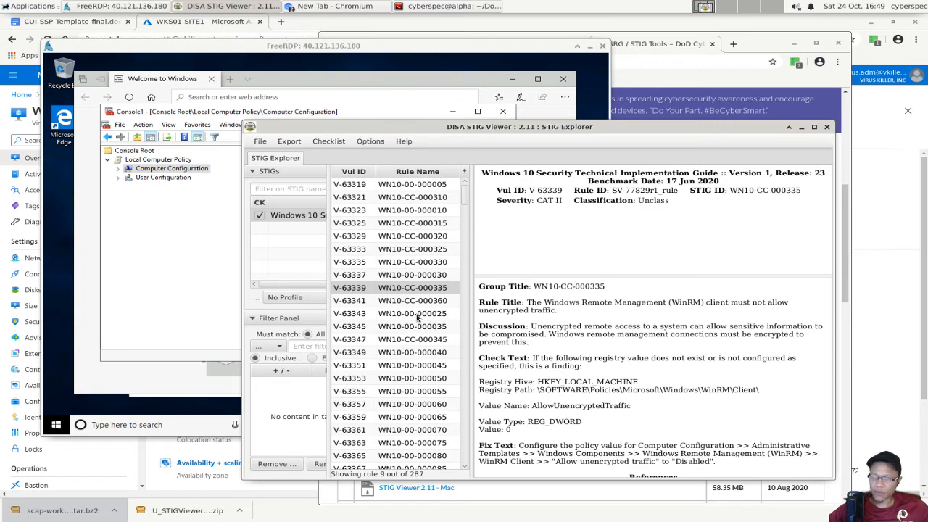
click(402, 275)
click(408, 198)
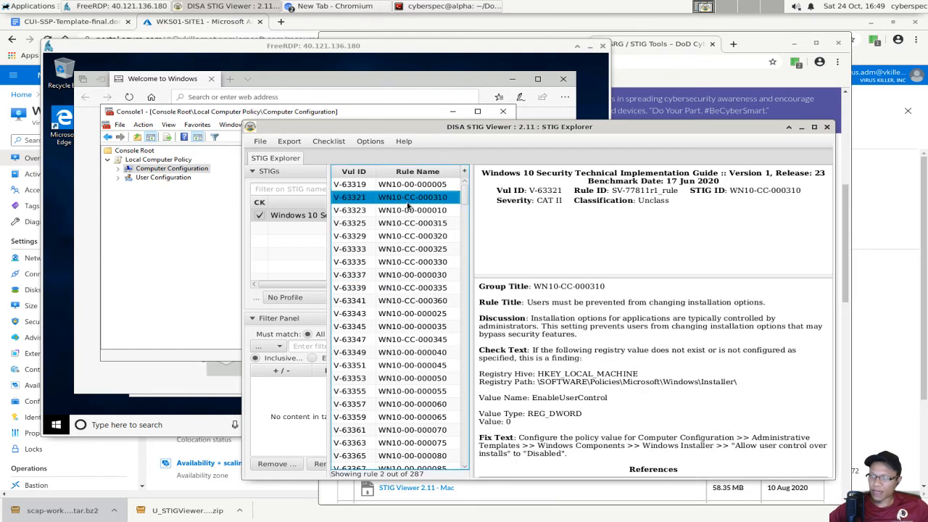
Select rule V-63319, and widen the rule list and the STIGs and filter panes
click(403, 188)
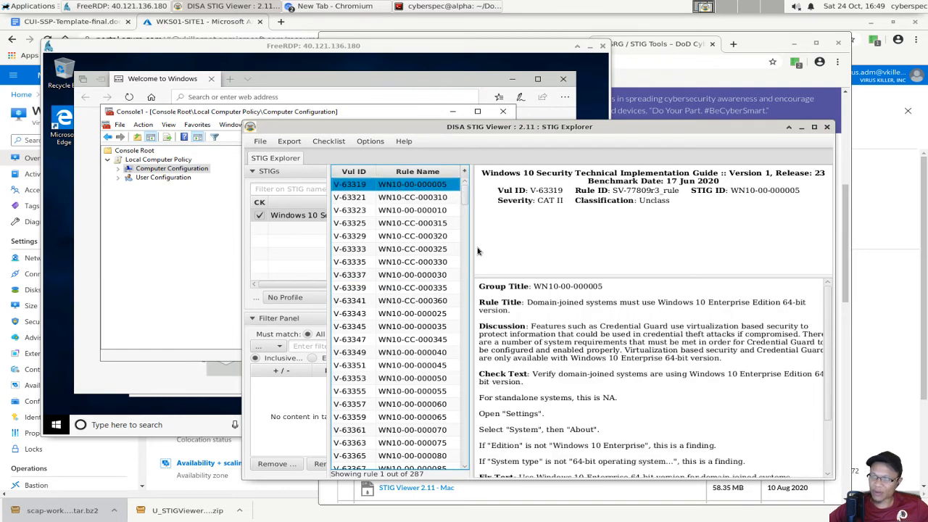
drag(477, 251, 535, 250)
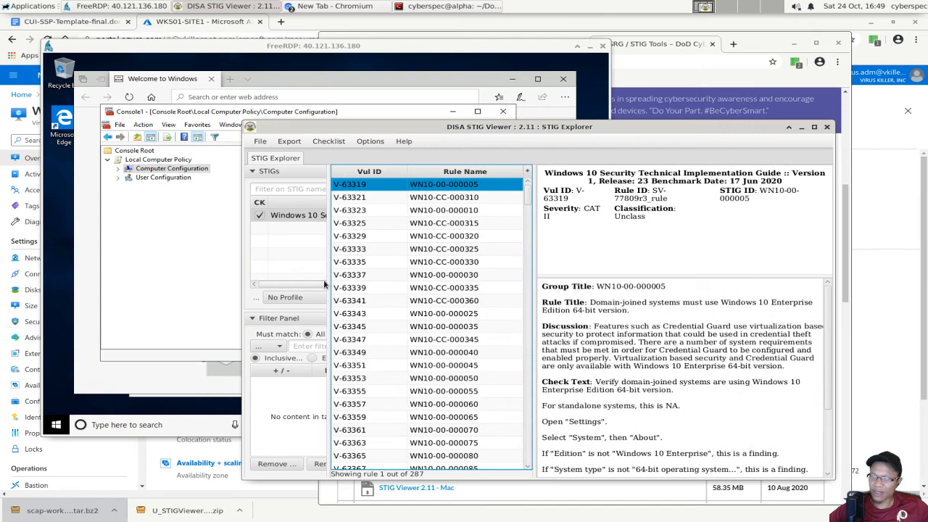
drag(326, 284, 405, 284)
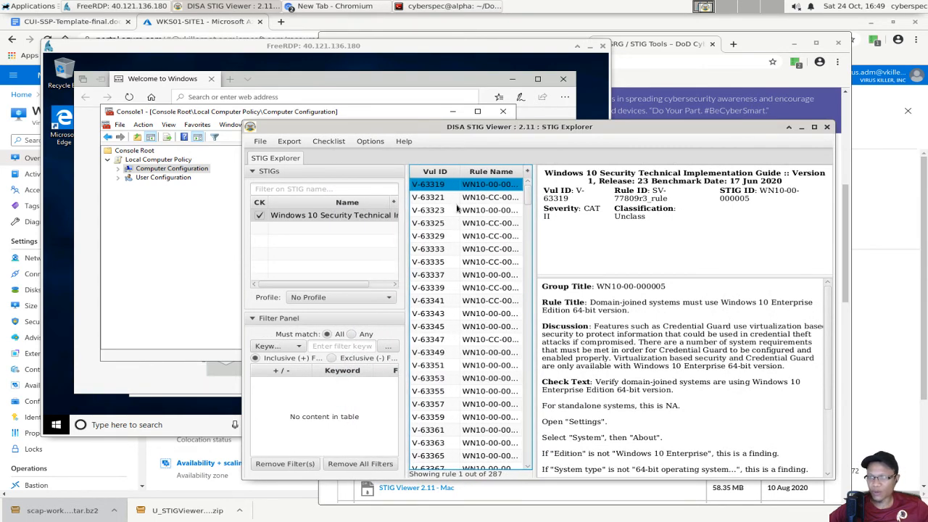
Step through the rules from V-63321 to V-63325 and read the check and fix text of V-63325
key(Down)
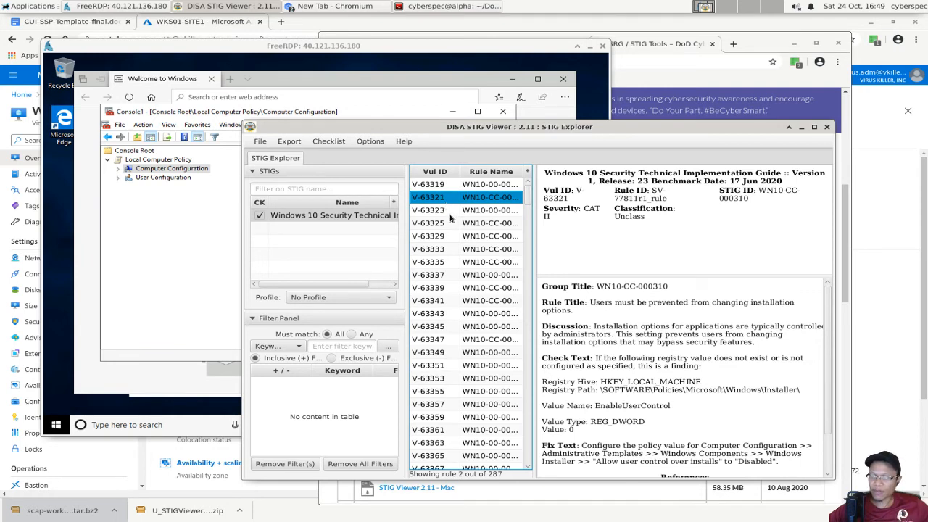
key(Down)
key(Down)
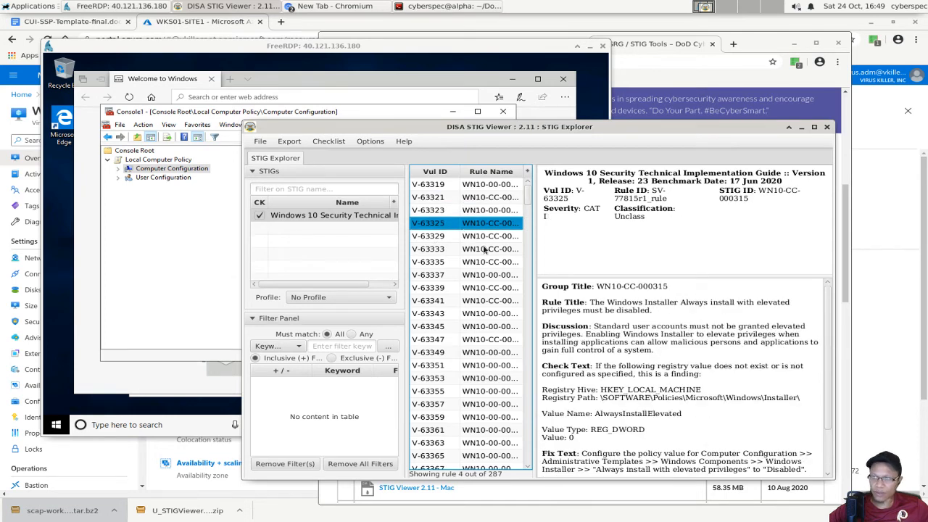
scroll(505, 313, down, 4)
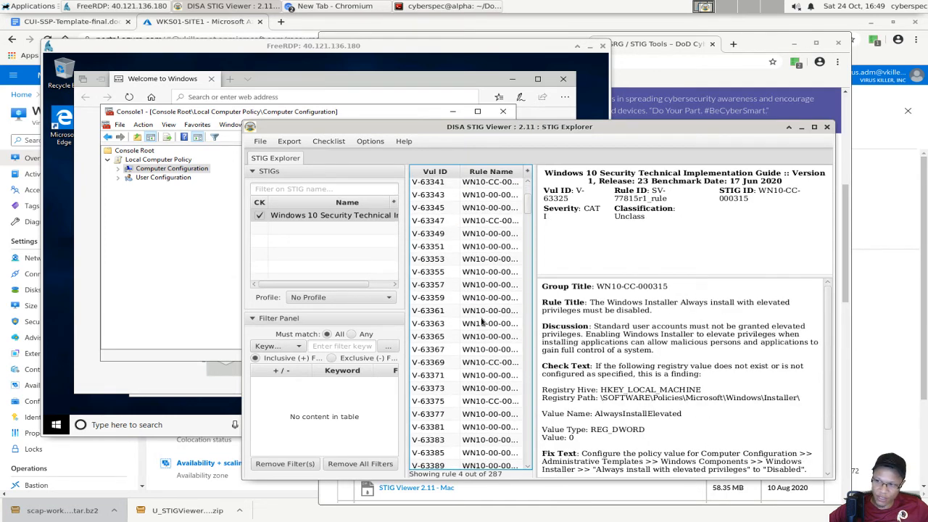
scroll(482, 321, up, 4)
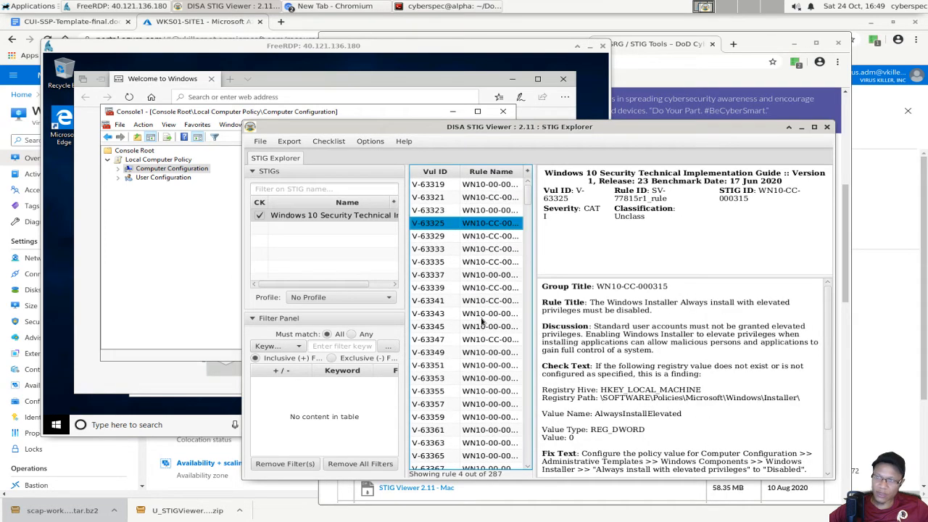
click(487, 236)
click(482, 224)
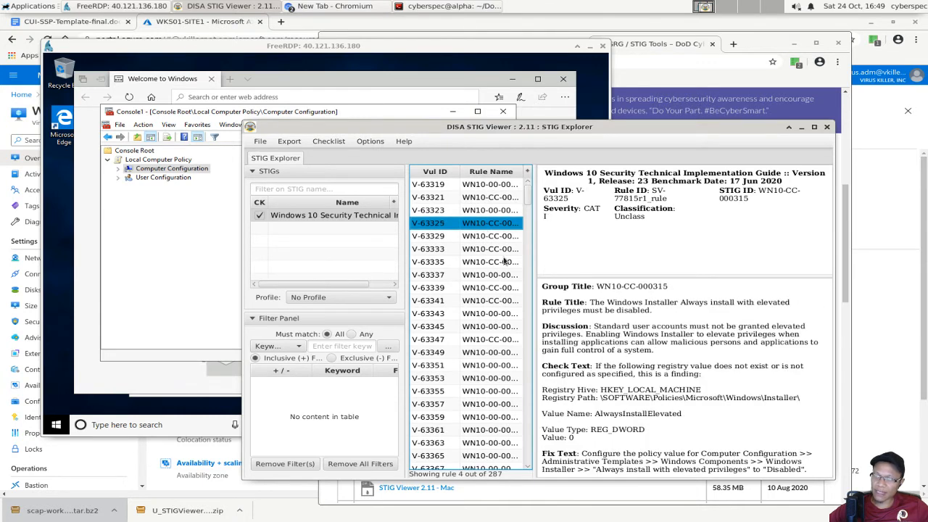
scroll(612, 386, down, 3)
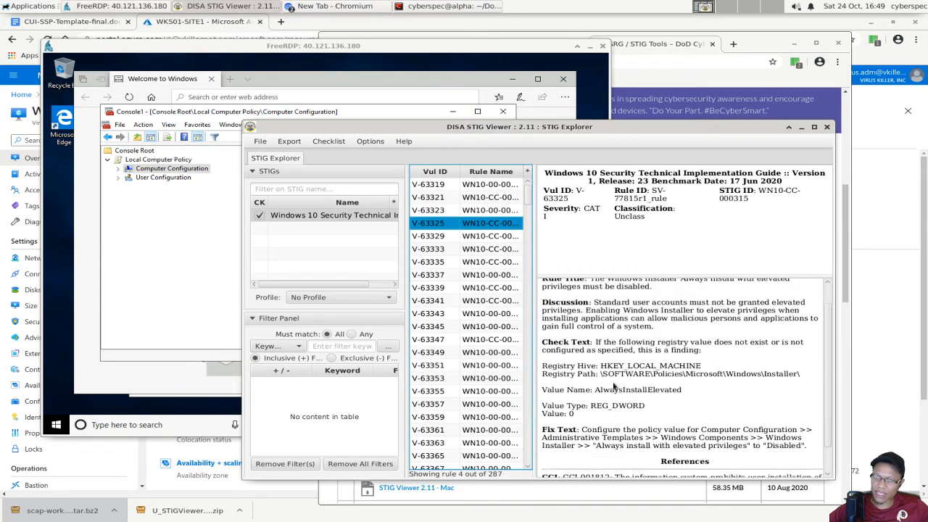
scroll(612, 386, up, 3)
Shift the STIG Viewer window slightly left and browse the rule list from V-63329 down to V-63567
click(485, 237)
drag(416, 128, 380, 127)
scroll(418, 310, down, 7)
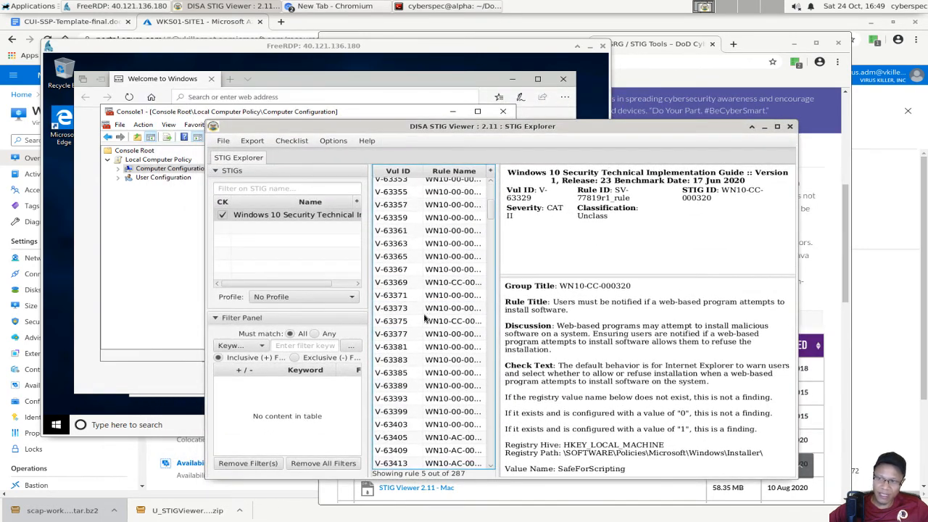
click(424, 316)
key(Page_Down)
key(Page_Down)
key(Page_Down)
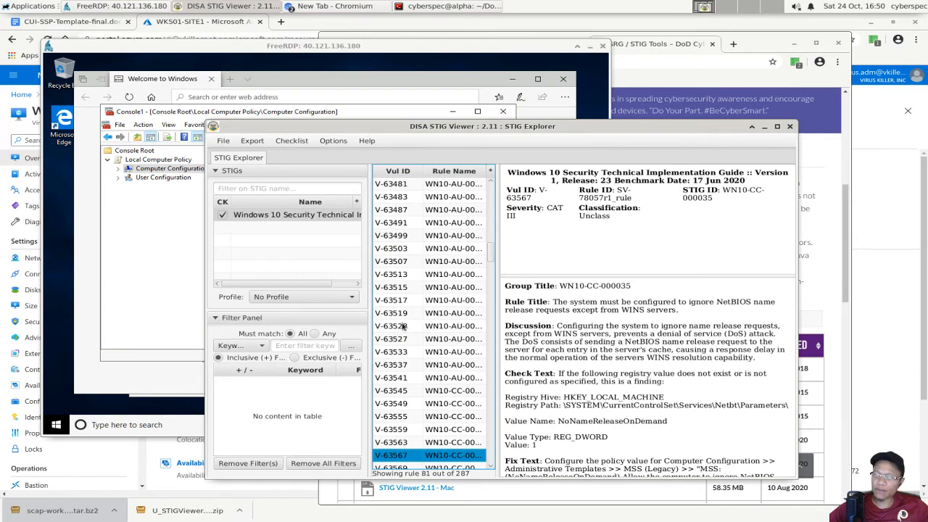
scroll(417, 339, up, 4)
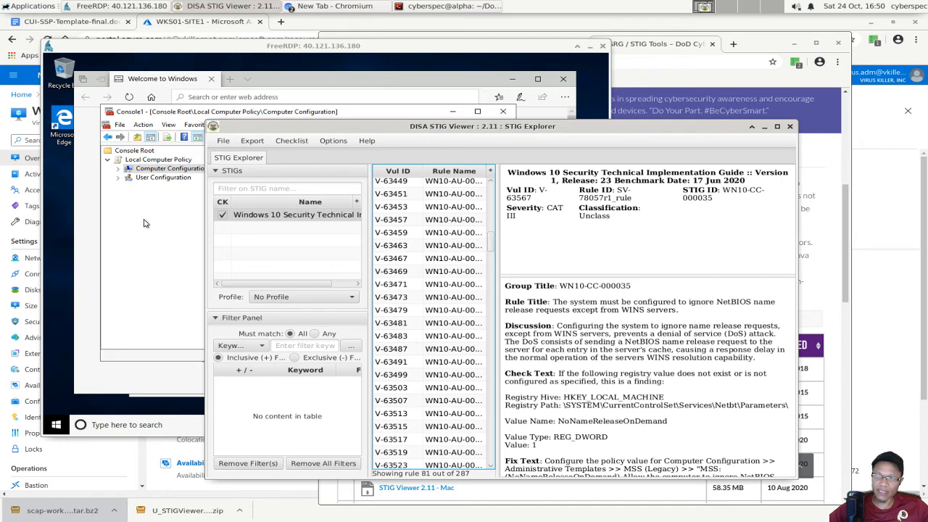
Switch to the remote workstation, shift the policy console window toward its desktop's edge, and bring the System window to the front
click(168, 250)
drag(243, 116, 227, 137)
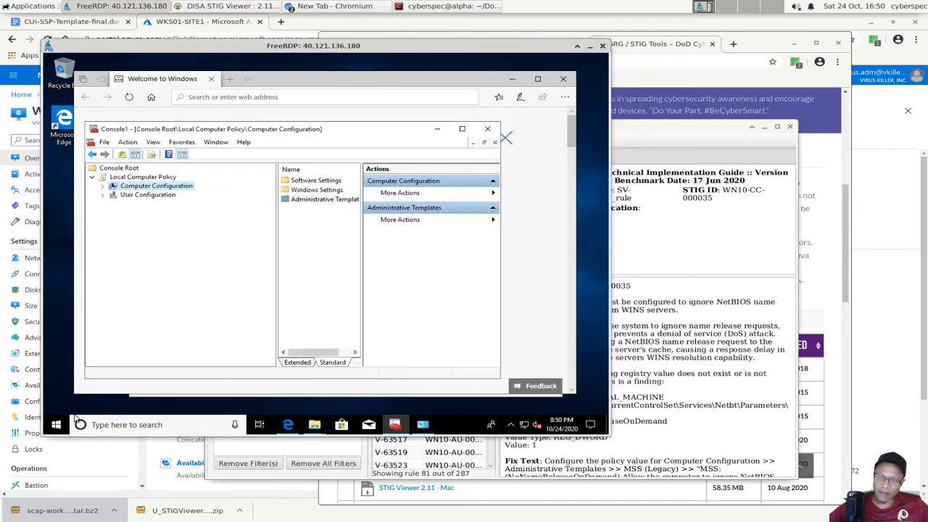
click(56, 424)
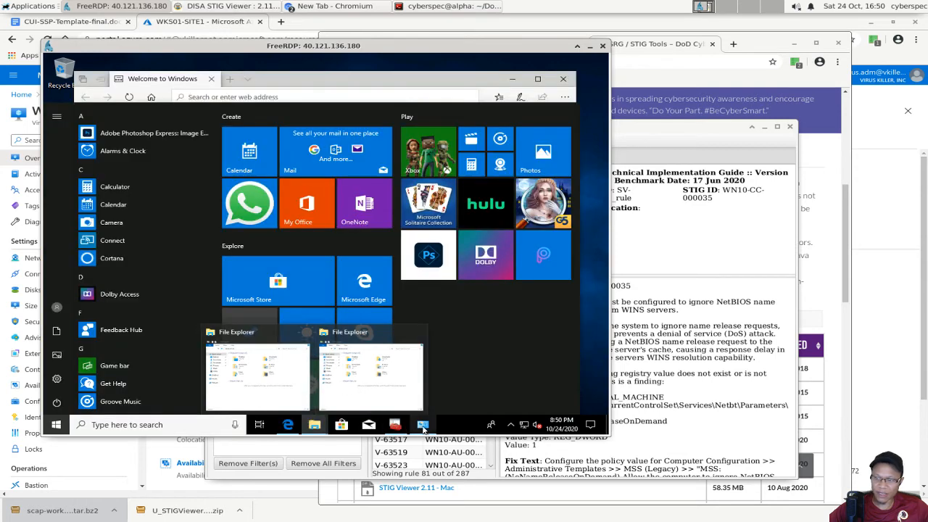
click(422, 424)
Return to the policy console, expand Computer Configuration, and open its Administrative Templates folder
click(115, 235)
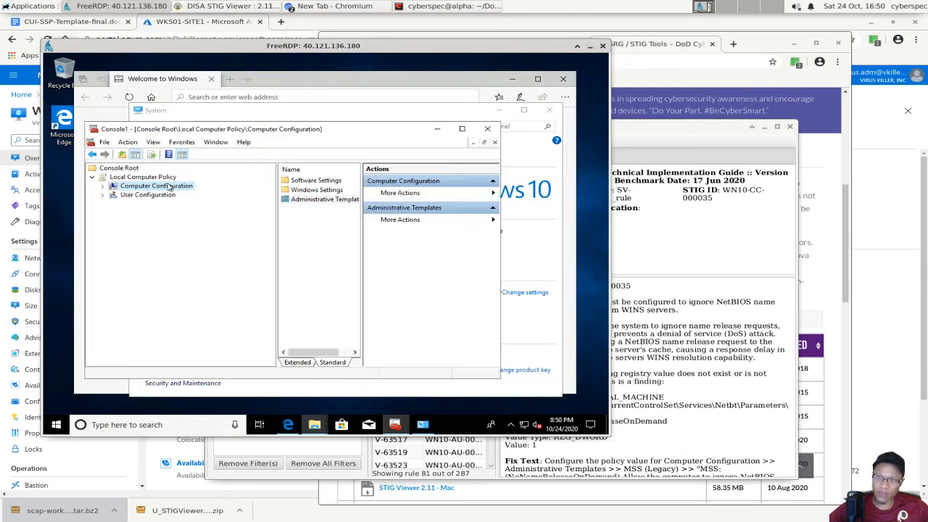
click(103, 185)
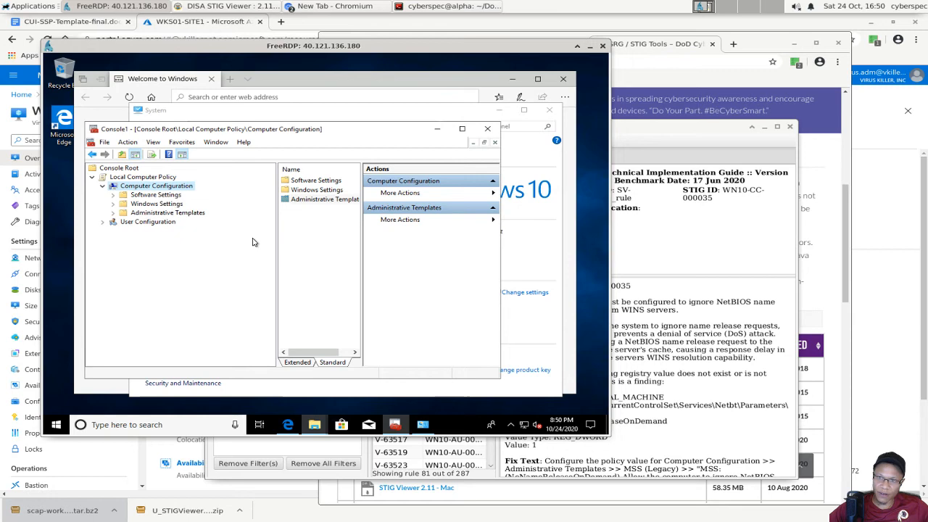
double_click(317, 200)
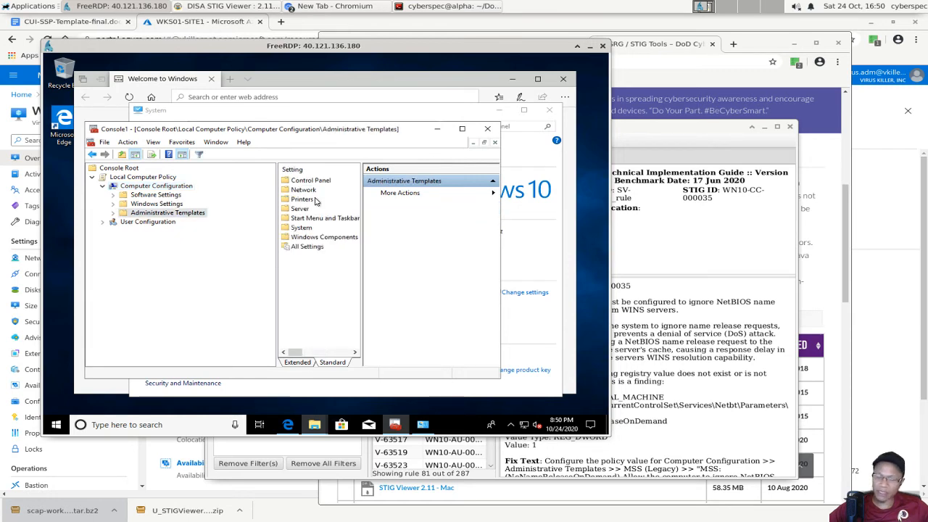
Switch to STIG Viewer and browse the Windows 10 rules from V-63567 down to V-63749
click(650, 340)
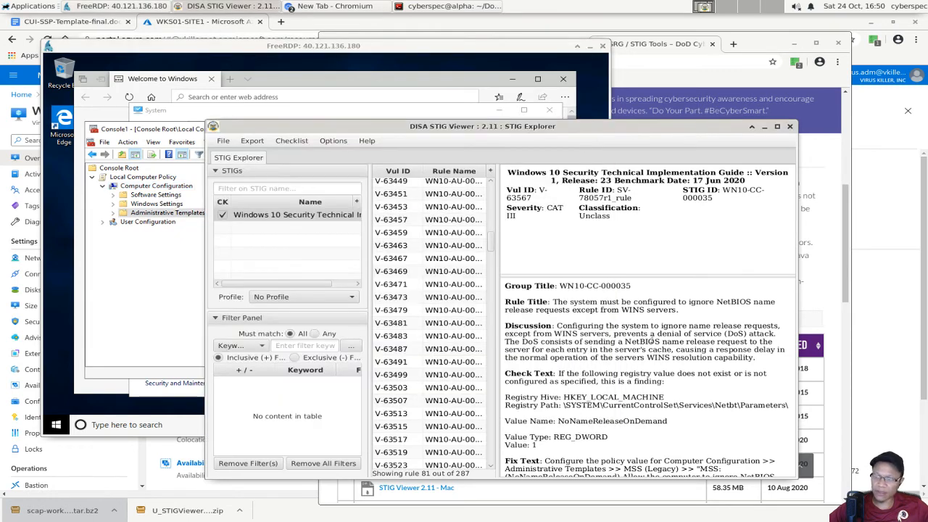
key(Down)
key(Down)
key(Down)
key(Down)
key(Down)
key(Down)
key(Down)
key(Down)
key(Down)
key(Down)
key(Down)
key(Down)
key(Down)
key(Down)
key(Down)
key(Down)
key(Down)
key(Down)
key(Down)
key(Down)
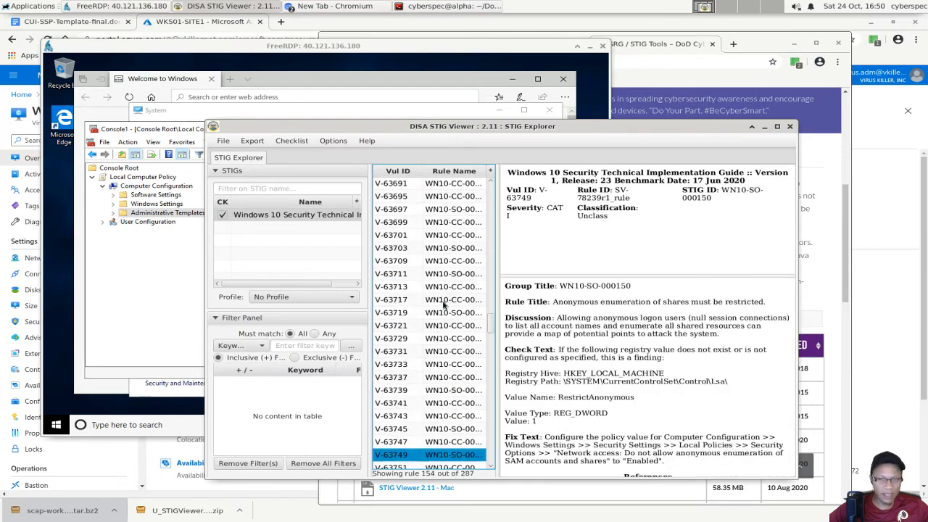
Switch to the remote policy console, expand Administrative Templates in its tree, and move the console window slightly down
click(140, 215)
click(112, 215)
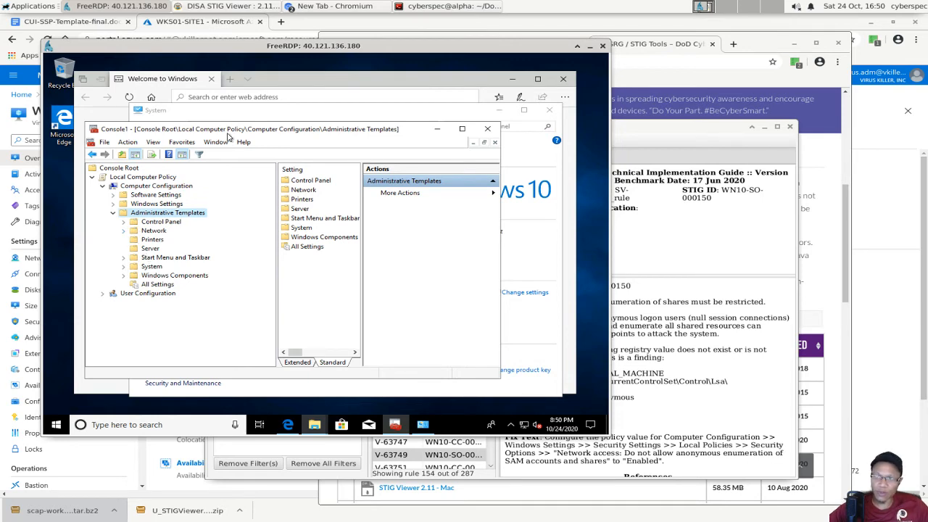
drag(228, 133, 210, 164)
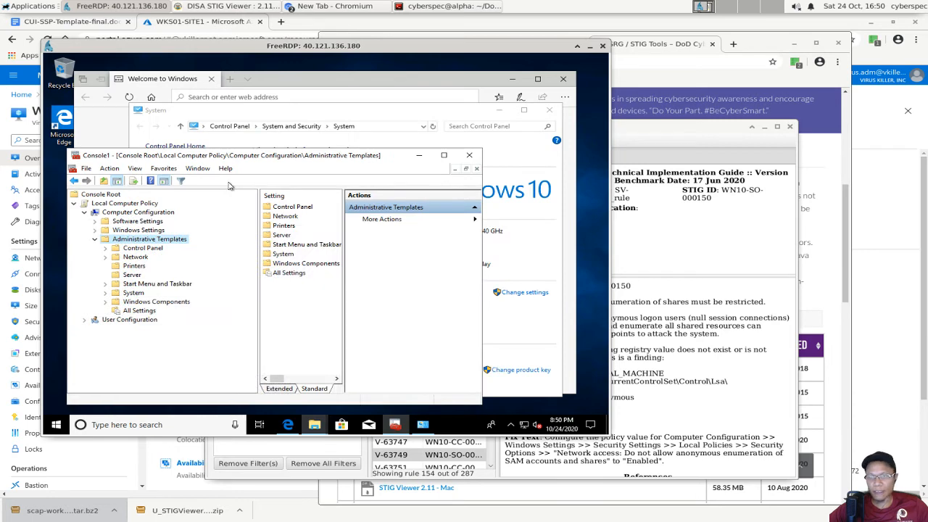
drag(271, 157, 271, 142)
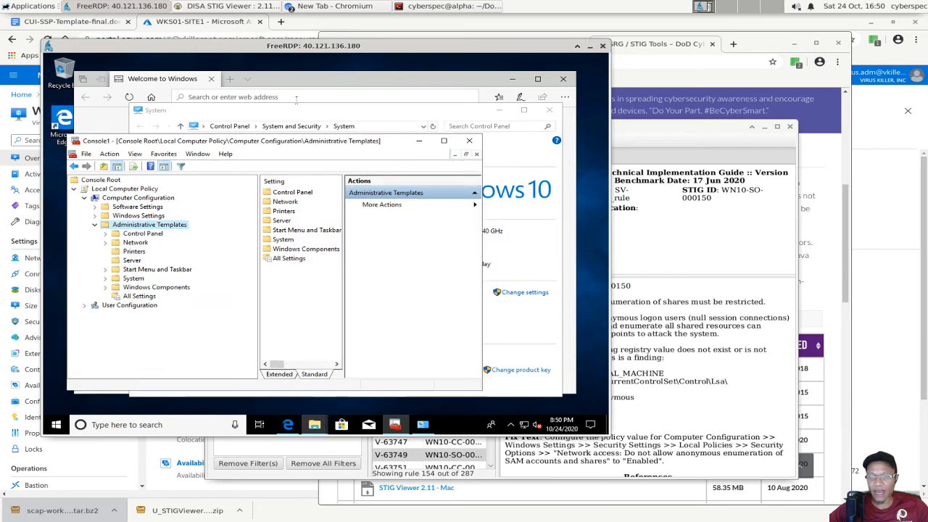
Load google.com in the remote workstation's Edge browser
click(286, 90)
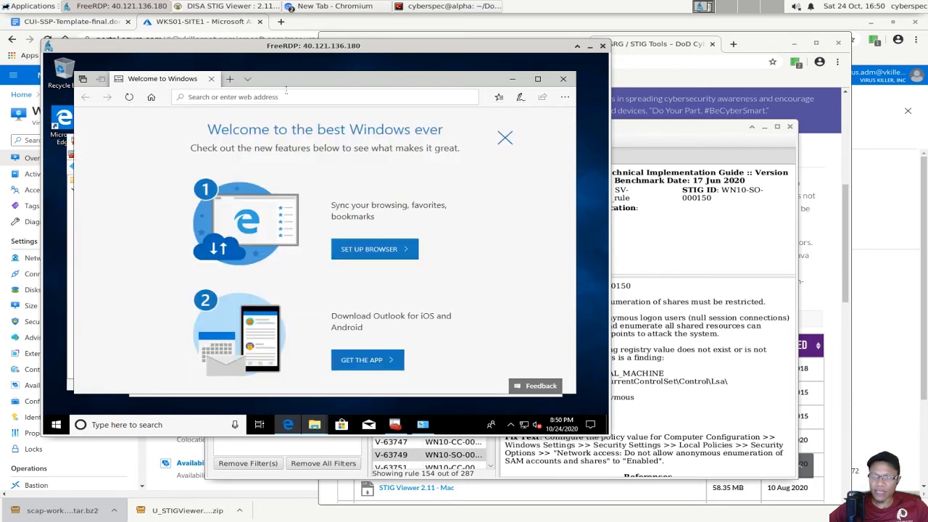
text(google)
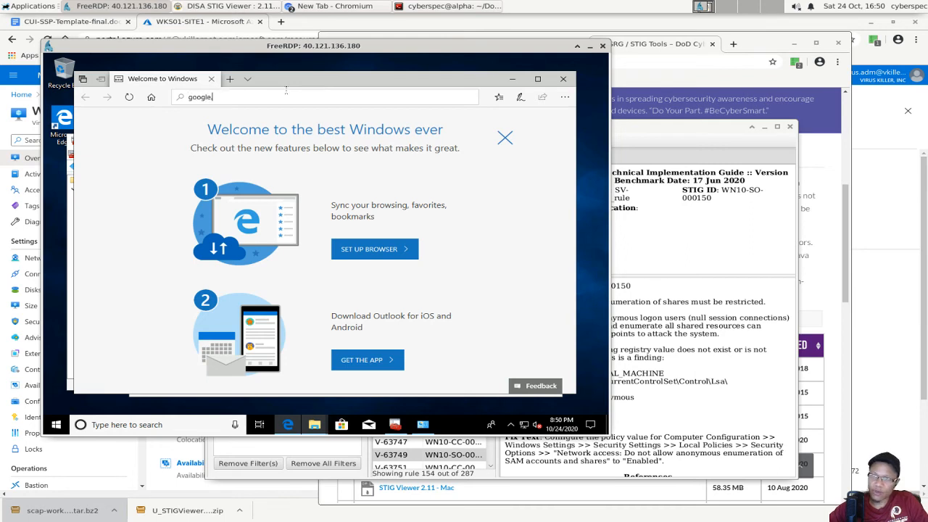
text(.com)
key(Return)
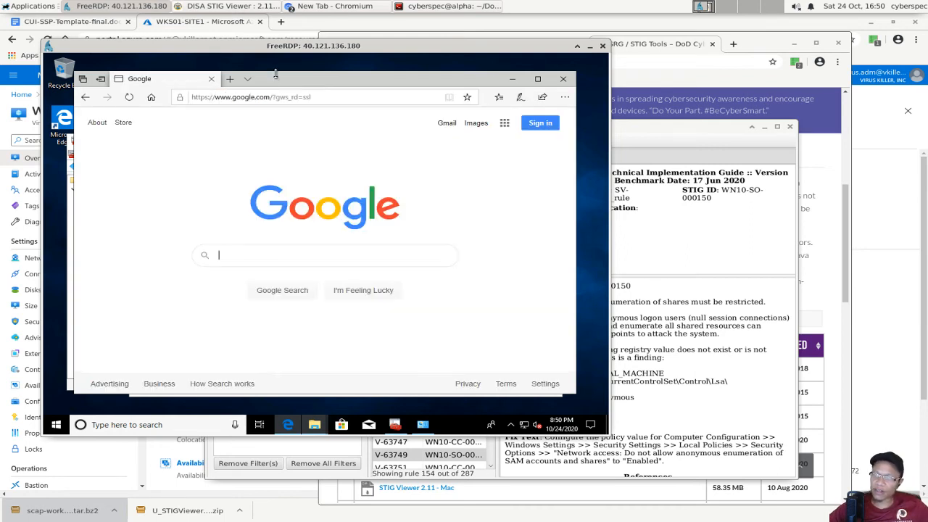
Close the remote Edge browser and shift the policy console window slightly down
click(571, 85)
click(571, 84)
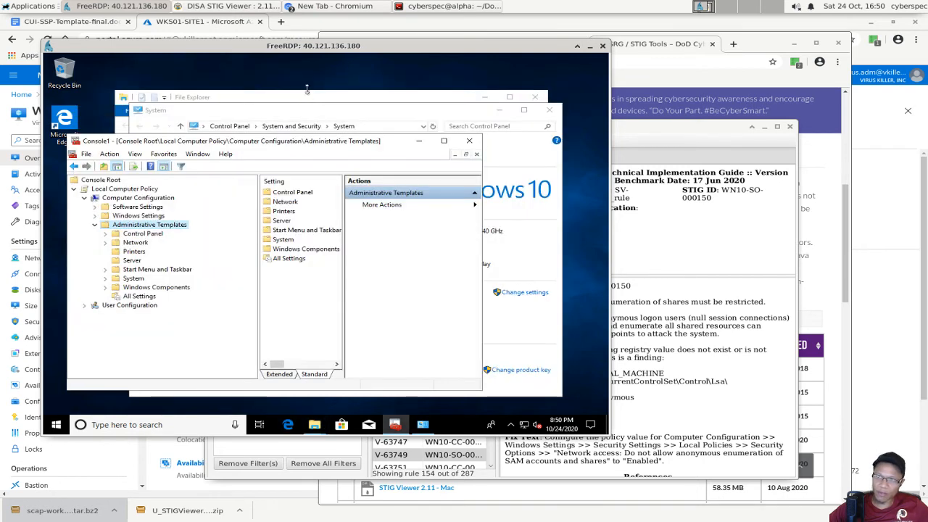
drag(281, 148, 273, 164)
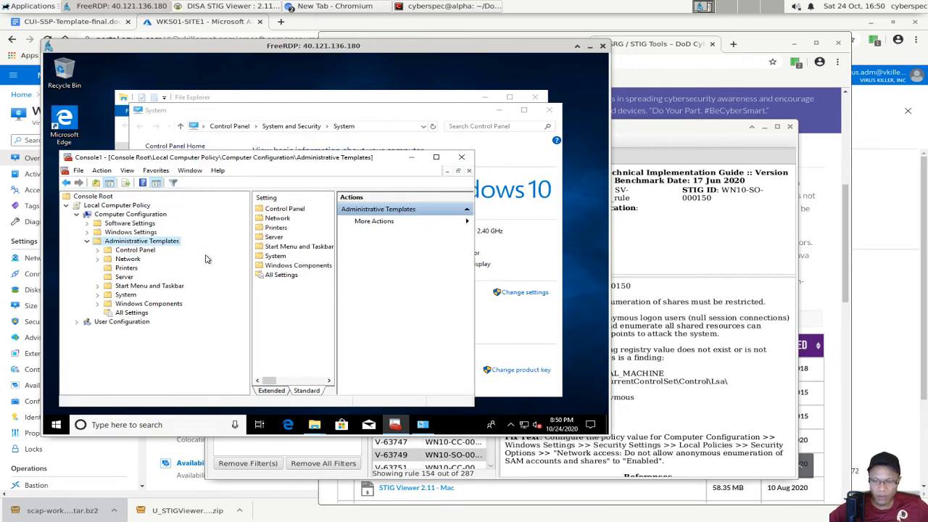
Switch to STIG Viewer and browse the rules down to V-63839 and back up to V-63519
click(667, 324)
click(400, 355)
key(Page_Down)
key(Page_Down)
key(Page_Down)
key(Page_Down)
key(Page_Down)
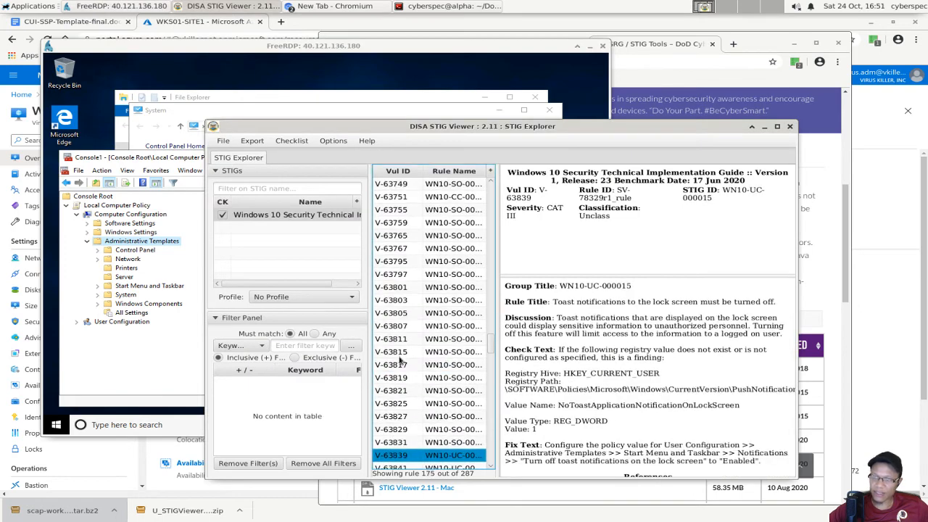
key(Page_Up)
key(Page_Up)
key(Page_Up)
key(Page_Up)
key(Page_Up)
key(Page_Up)
key(Page_Up)
key(Page_Up)
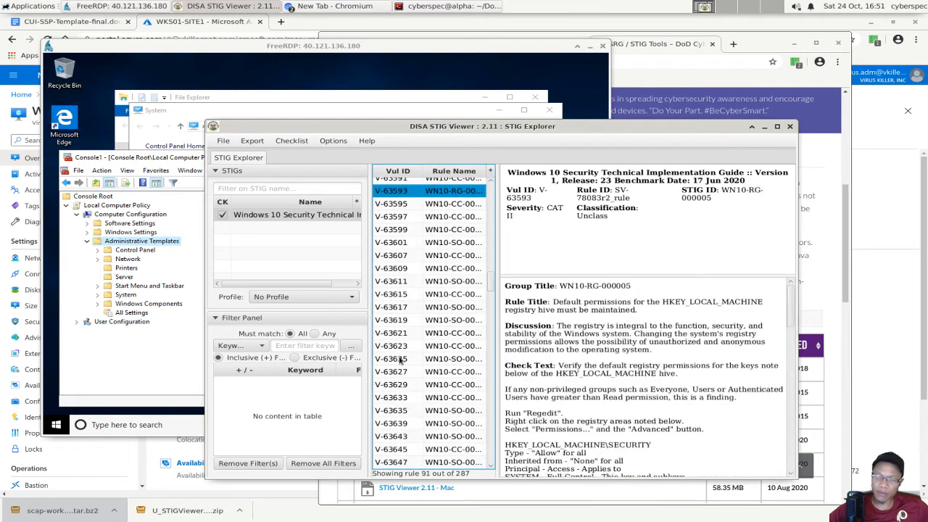
click(172, 163)
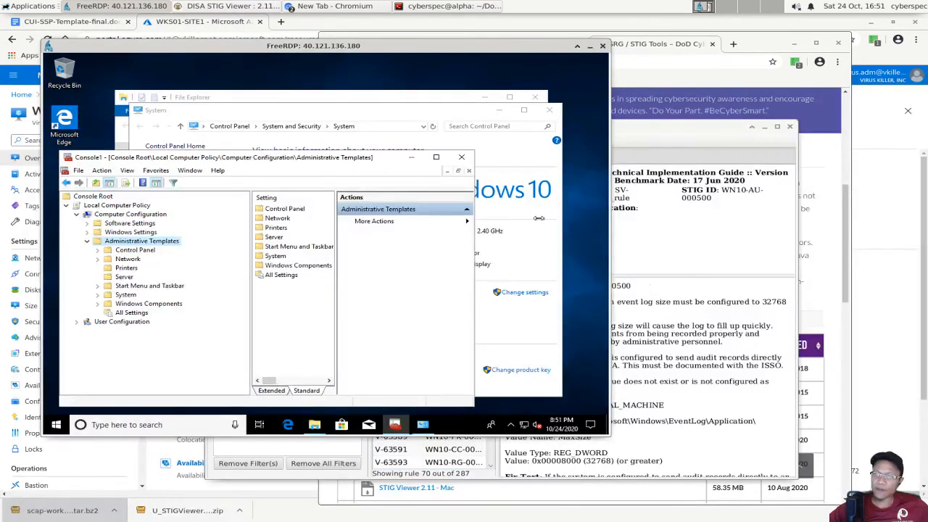
click(679, 378)
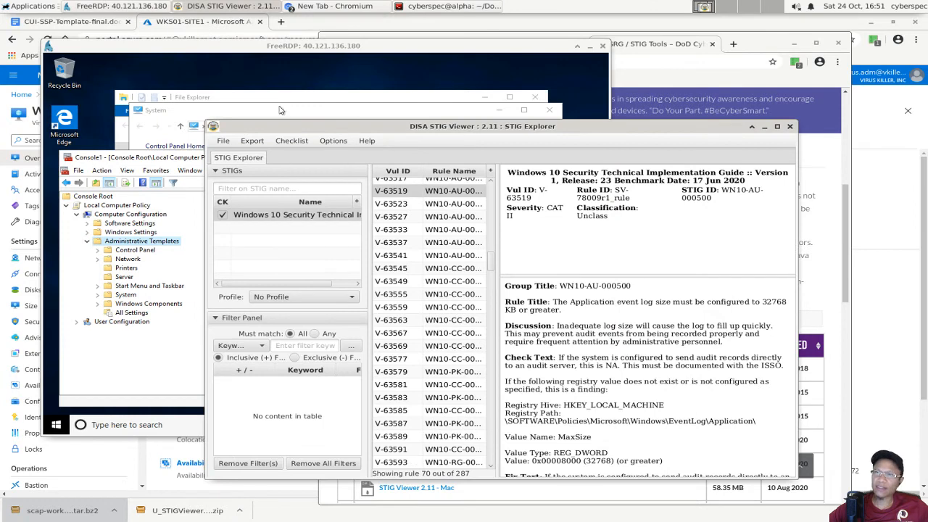
Switch to the remote workstation, launch Edge, close its extra Start tab, and shift the browser window slightly
click(273, 55)
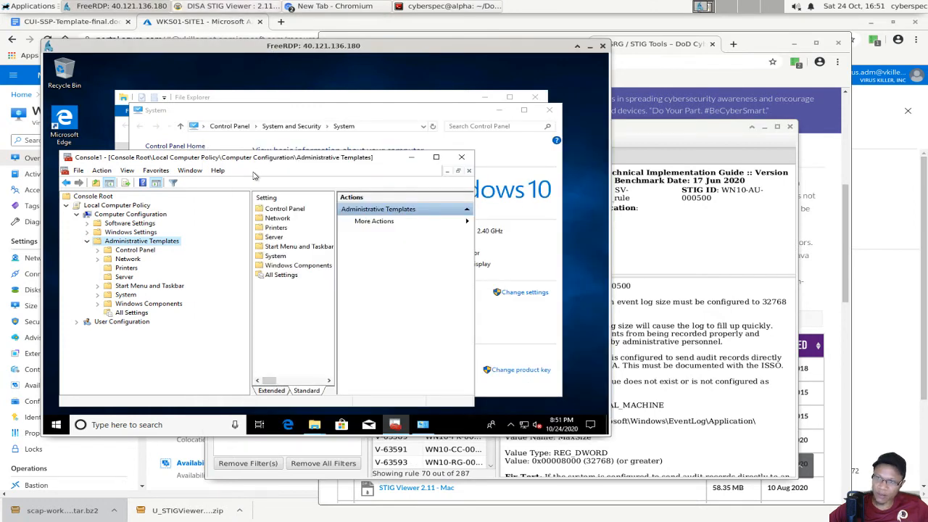
click(288, 425)
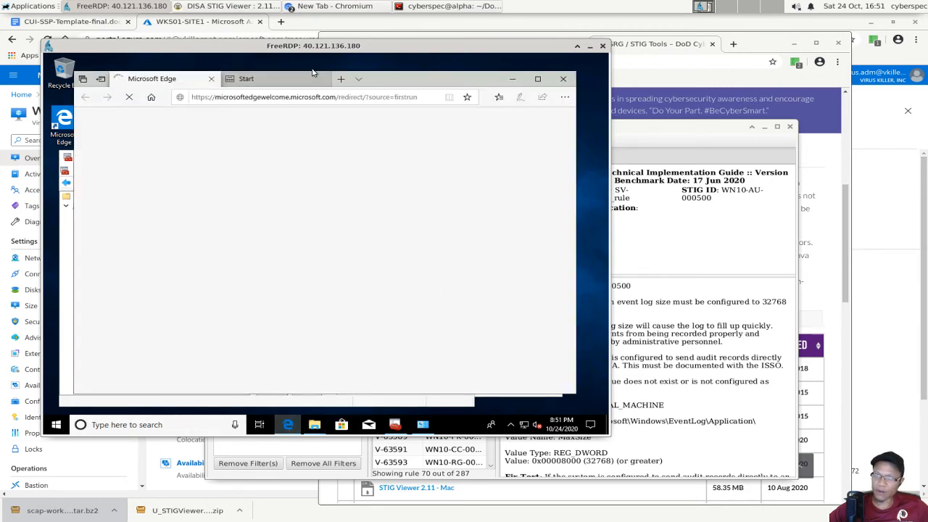
click(319, 79)
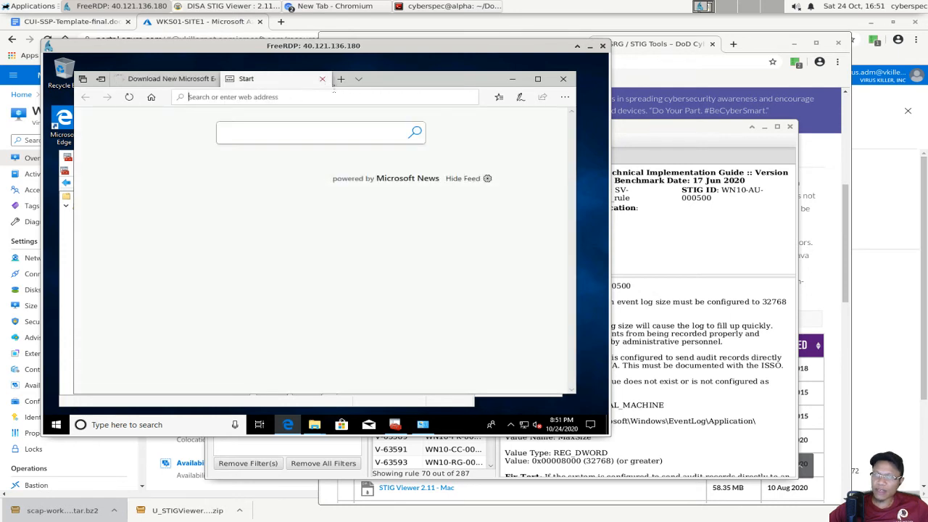
click(322, 78)
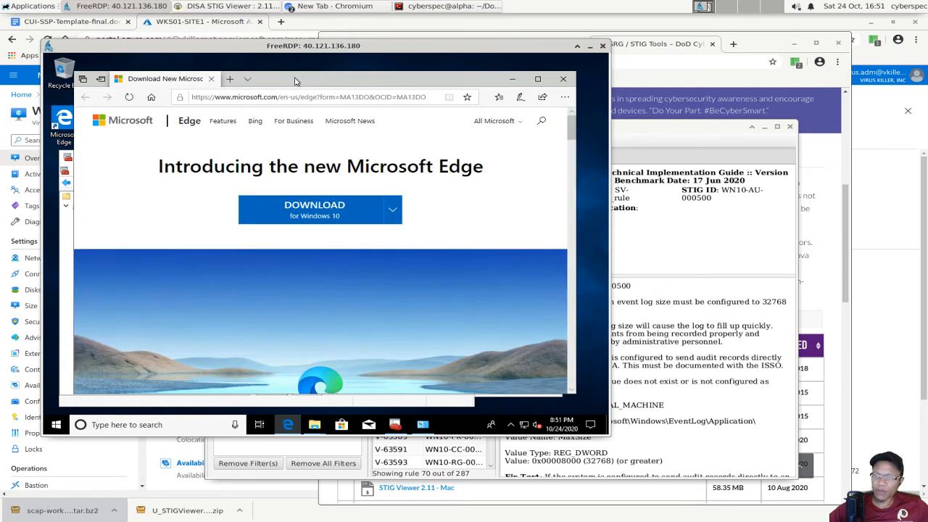
mouse_move(297, 82)
mouse_down()
mouse_move(369, 249)
mouse_move(313, 96)
mouse_move(301, 94)
mouse_up()
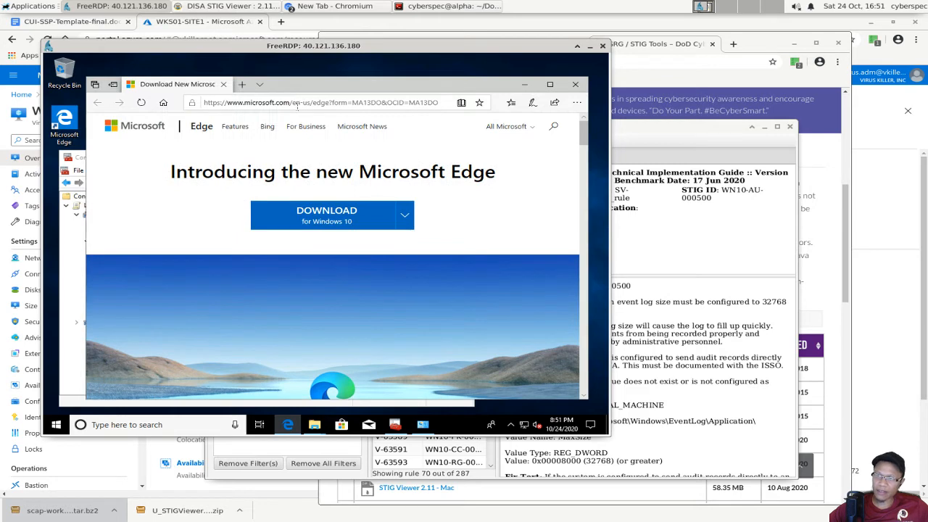
Search Bing for "windows scap scan" and skim the results page
click(303, 103)
text(w)
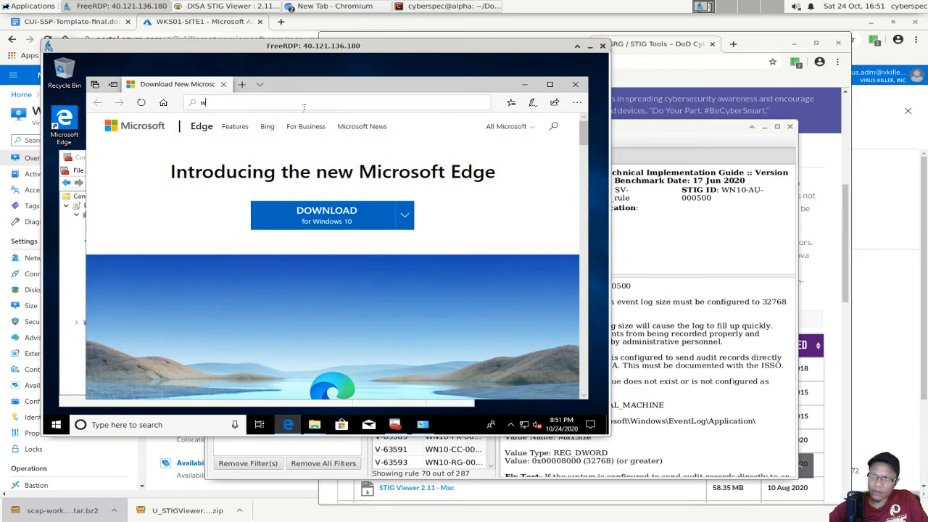
text(indows scap scan)
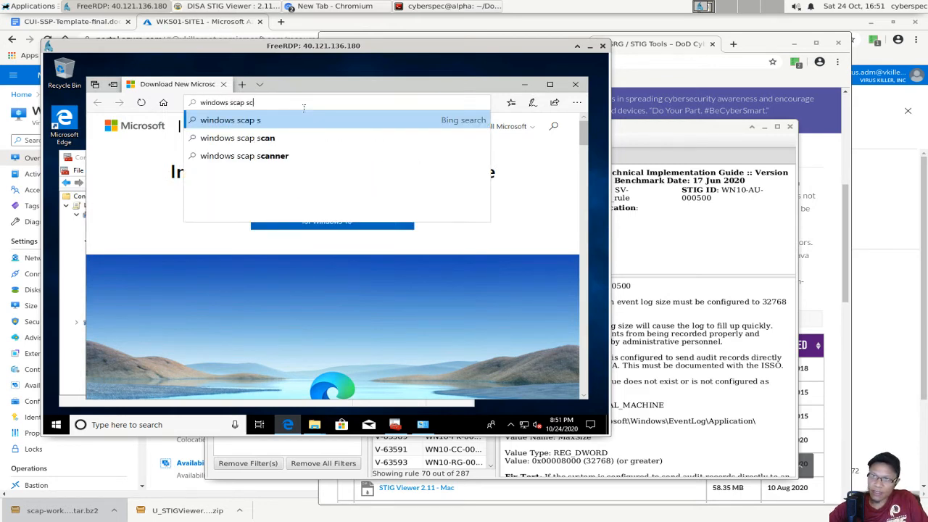
key(Return)
scroll(261, 202, down, 7)
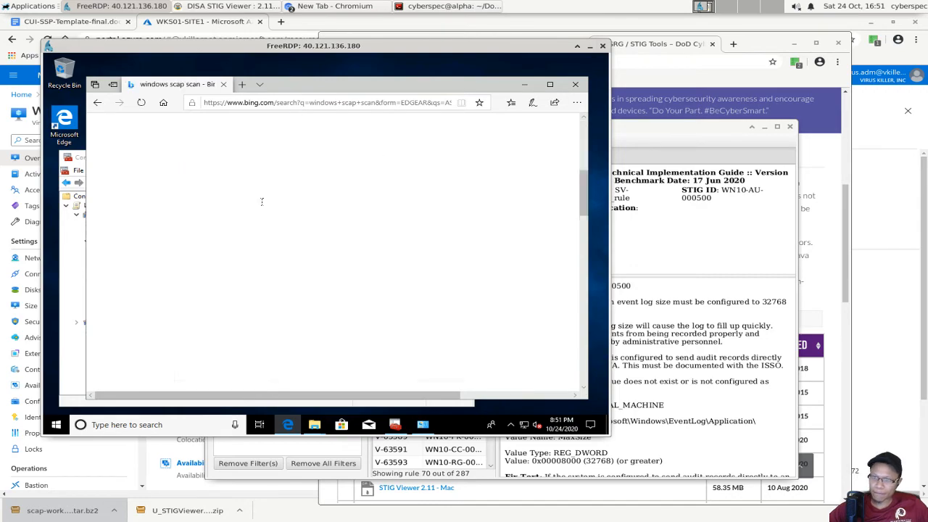
scroll(261, 202, up, 7)
scroll(225, 145, up, 1)
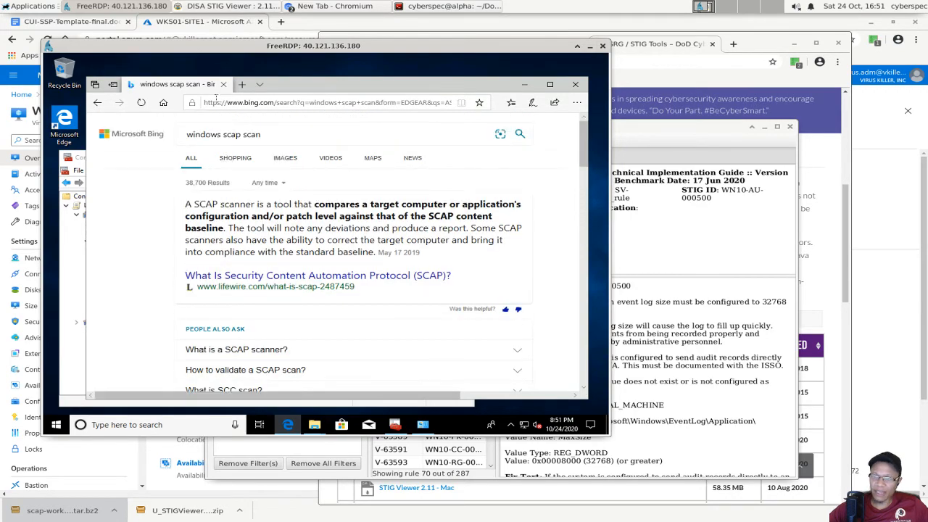
Go to google.com and search for "windows scap scan"
click(215, 99)
text(google.com/)
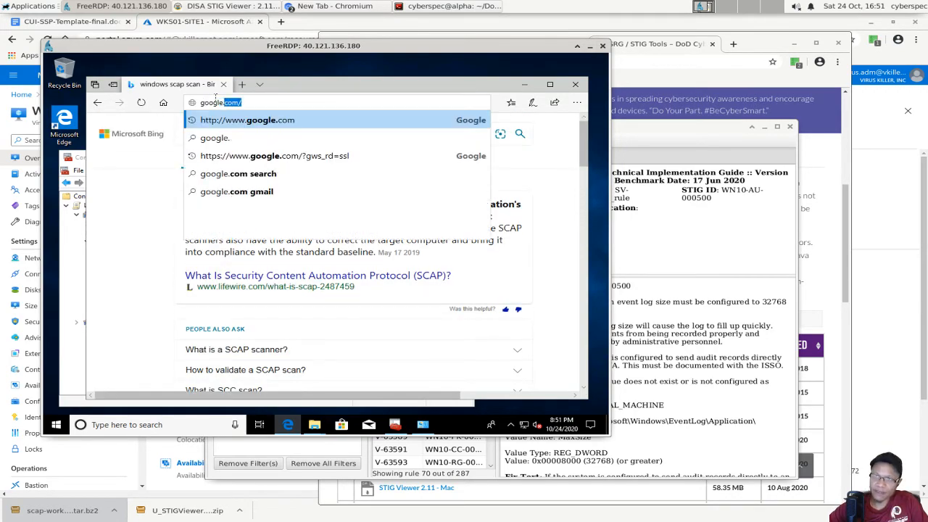
key(Return)
text(w)
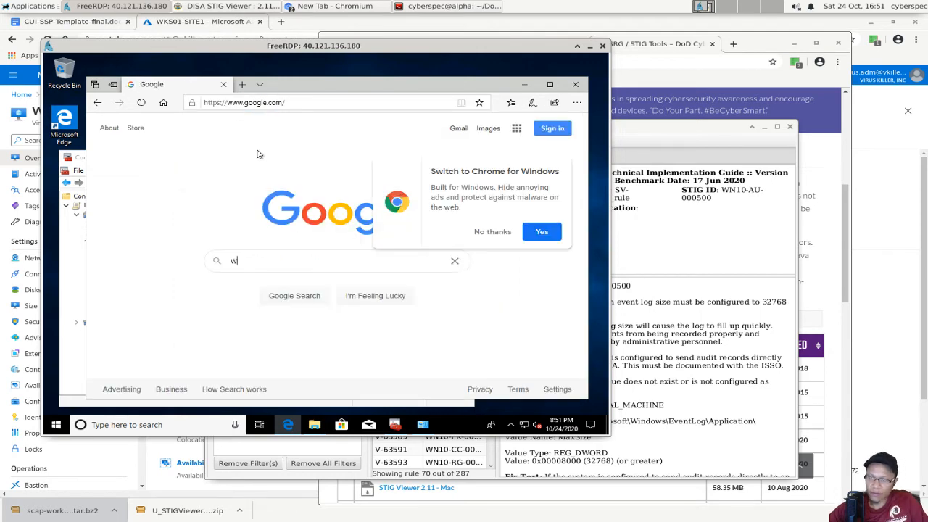
text(indows scap scan)
key(Return)
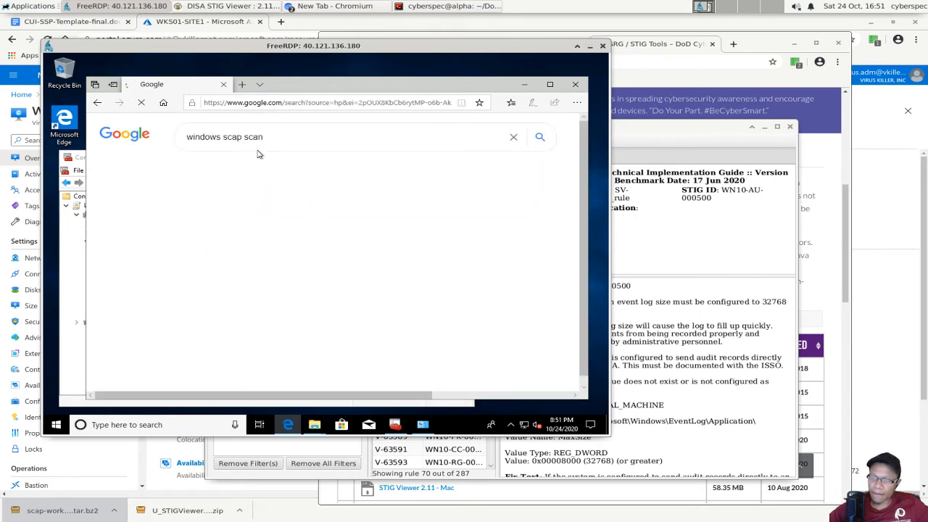
Review the Google results and open the OpenSCAP Base page of the OpenSCAP portal
scroll(281, 249, down, 5)
scroll(283, 251, up, 2)
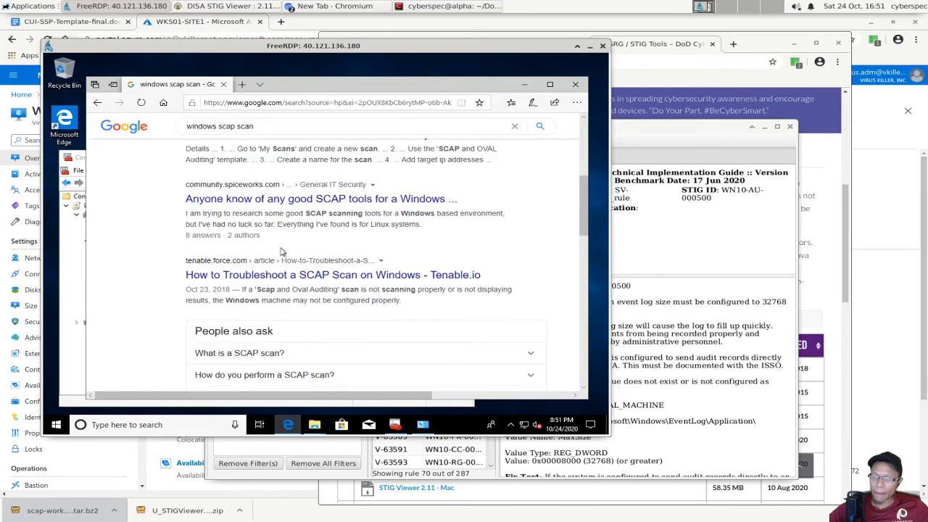
scroll(283, 251, up, 3)
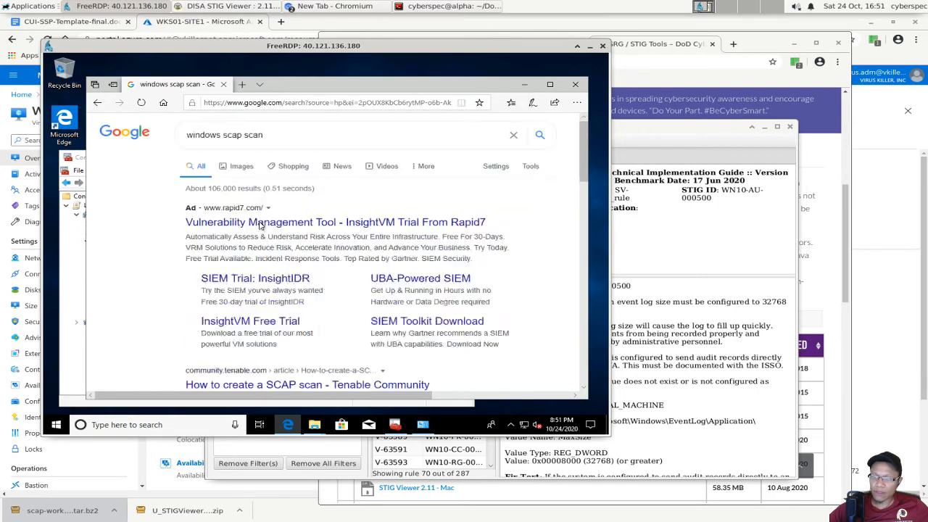
scroll(266, 244, down, 6)
scroll(266, 244, down, 3)
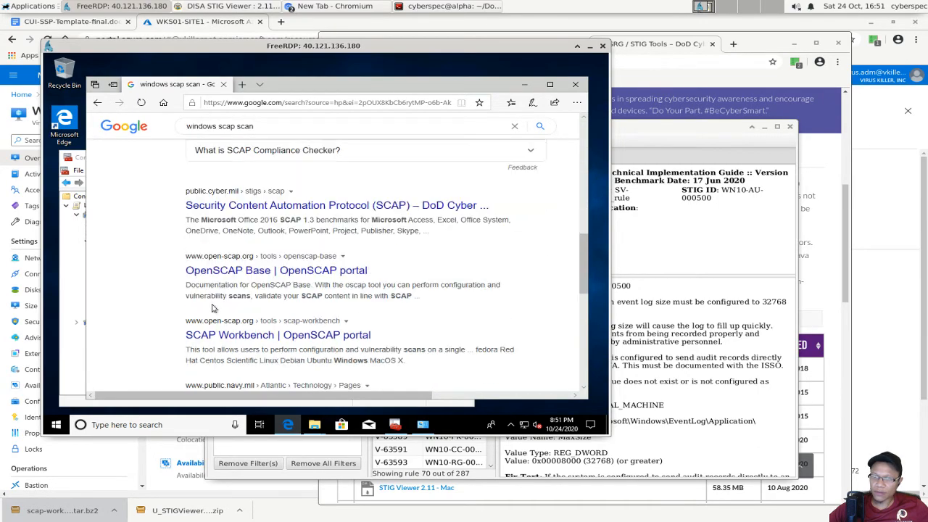
click(211, 274)
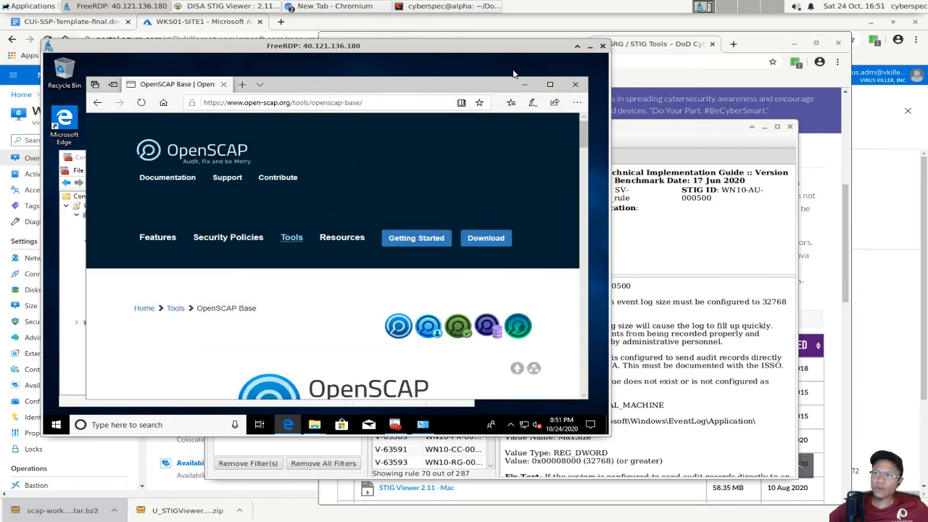
Maximize the browser window, open the OpenSCAP site's Tools page, and browse the tools offered there
click(550, 84)
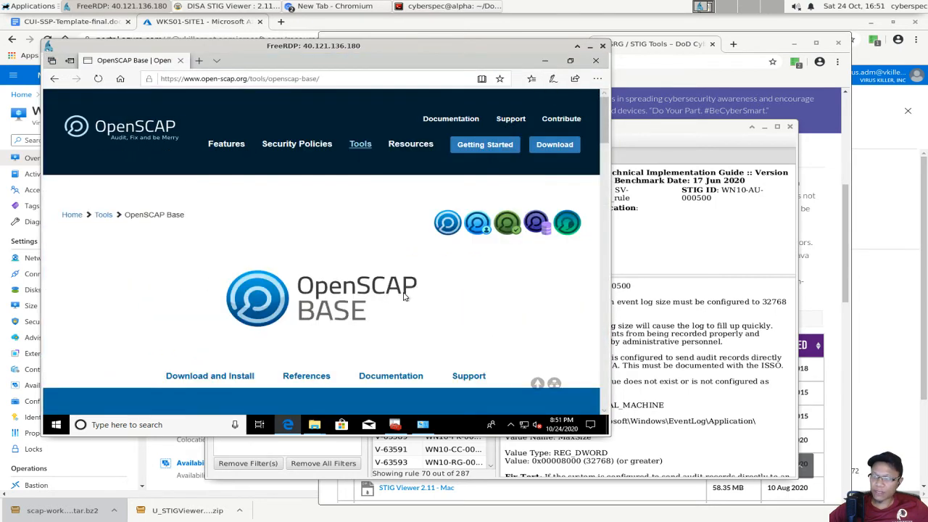
scroll(348, 311, down, 3)
scroll(348, 311, up, 3)
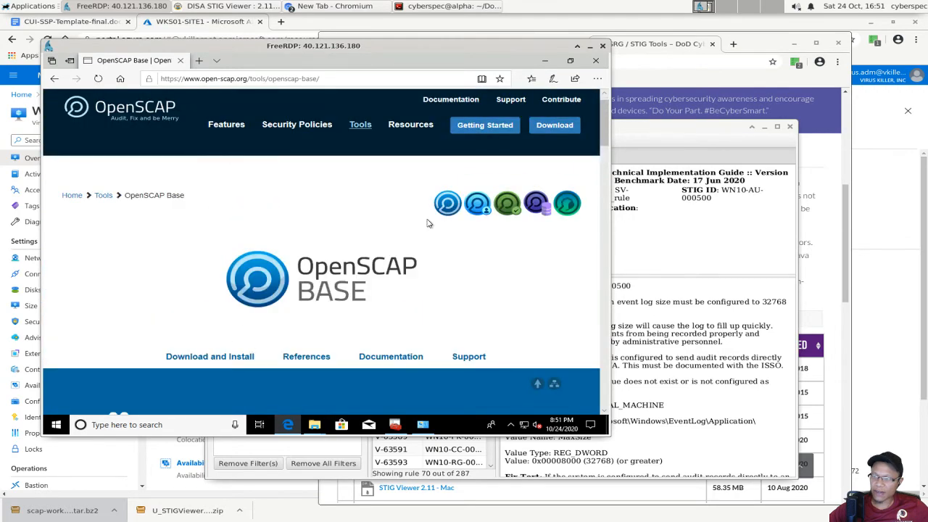
scroll(415, 277, down, 3)
scroll(415, 277, up, 3)
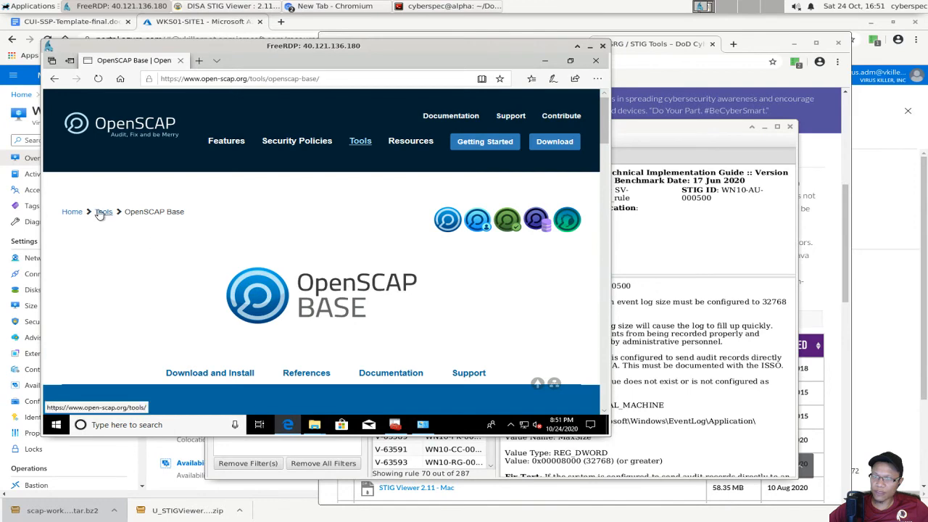
click(101, 212)
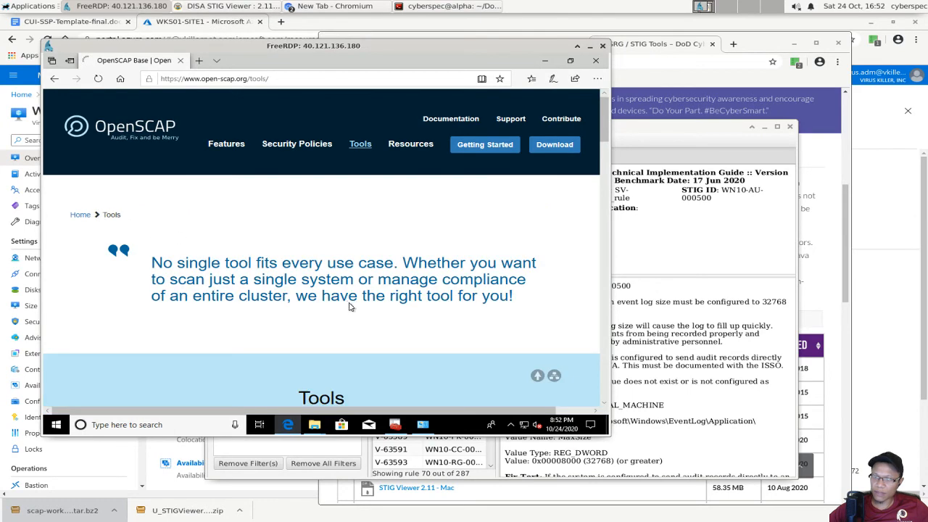
scroll(350, 308, down, 3)
scroll(404, 290, down, 2)
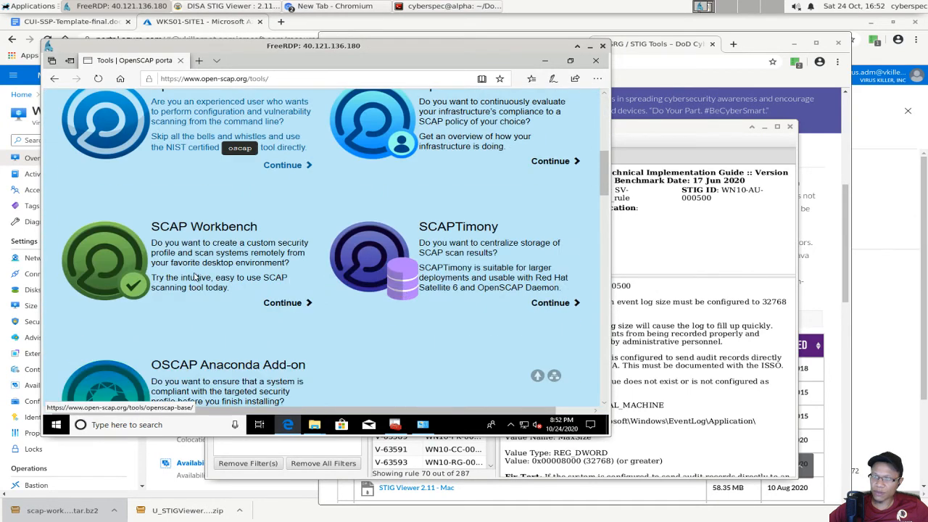
scroll(177, 266, up, 1)
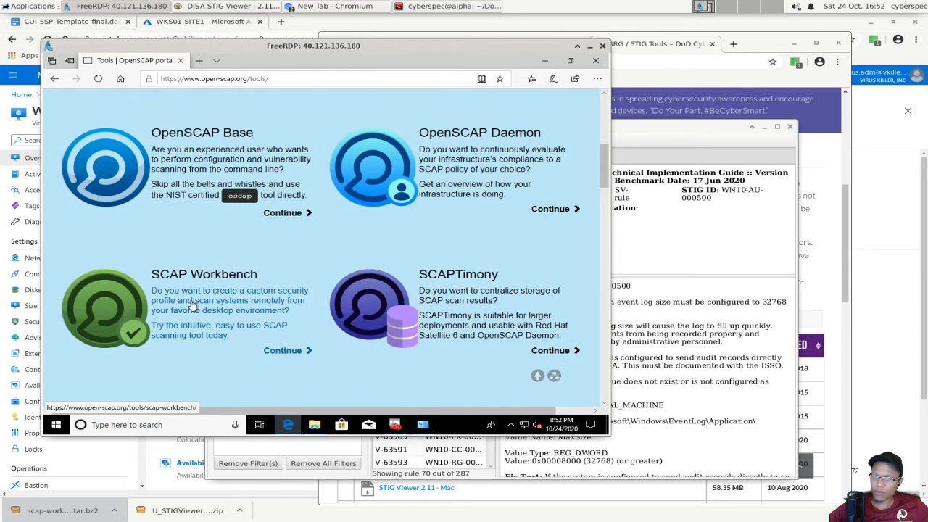
Open OpenSCAP Base in a new tab and the SCAP Workbench page in the current one
right_click(192, 163)
click(205, 169)
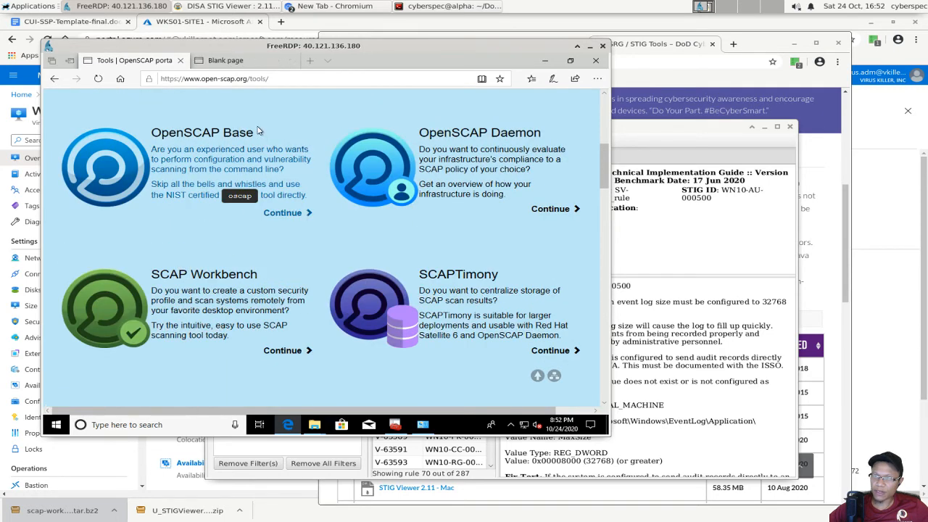
click(224, 299)
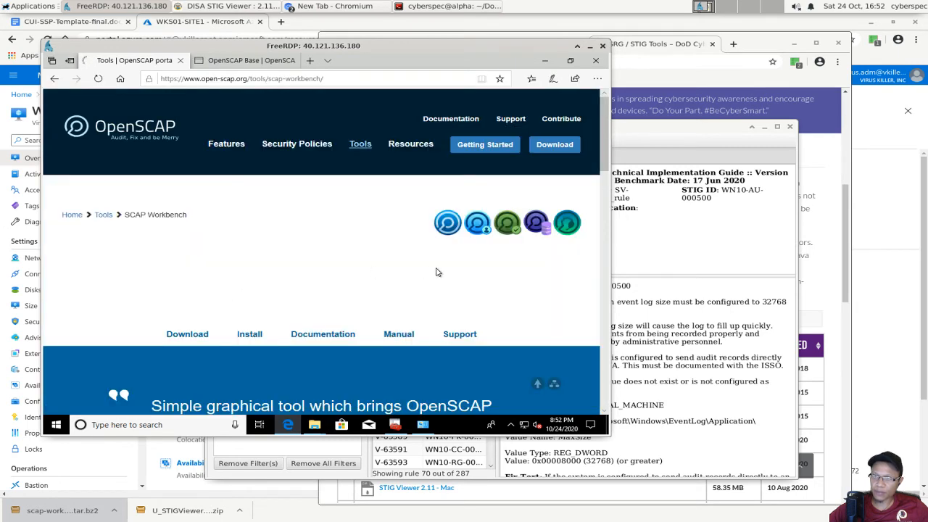
scroll(207, 267, down, 3)
scroll(255, 245, up, 1)
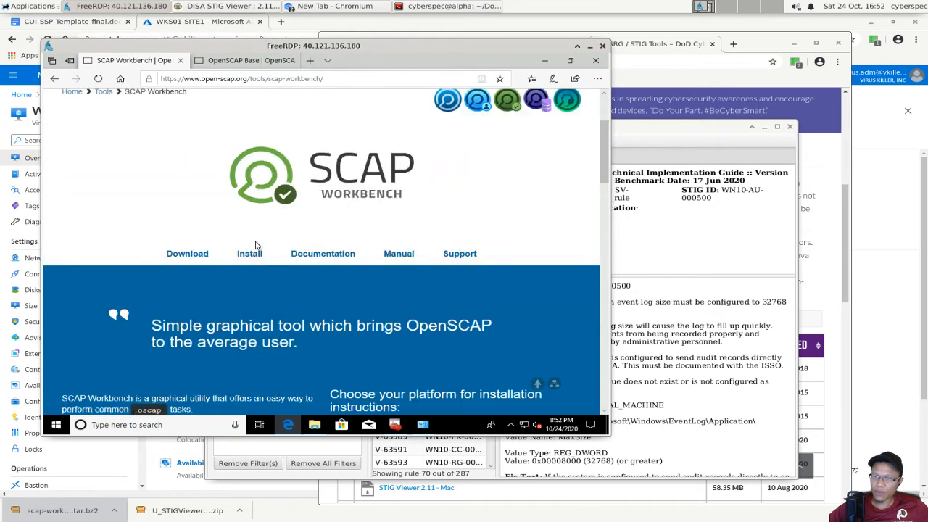
Check the SCAP Workbench releases page on GitHub and return to the SCAP Workbench page
click(186, 253)
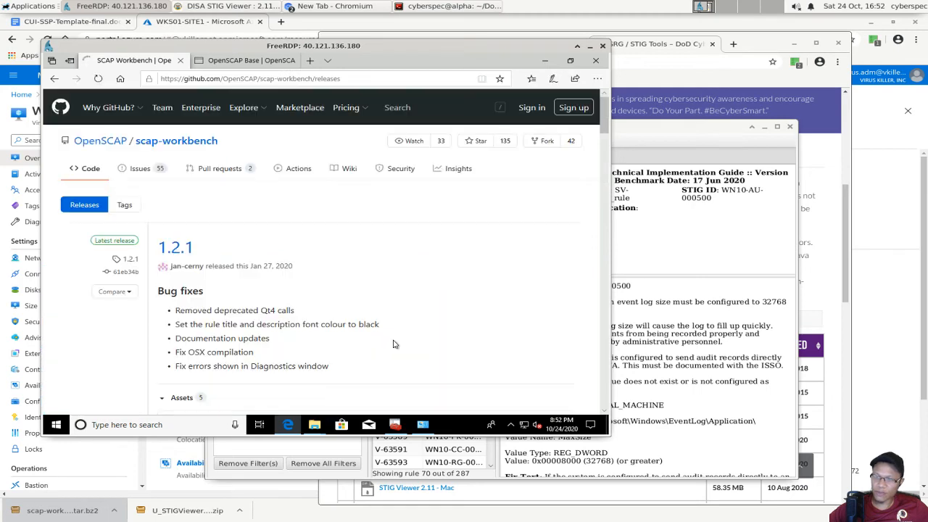
scroll(398, 331, down, 3)
scroll(398, 331, up, 3)
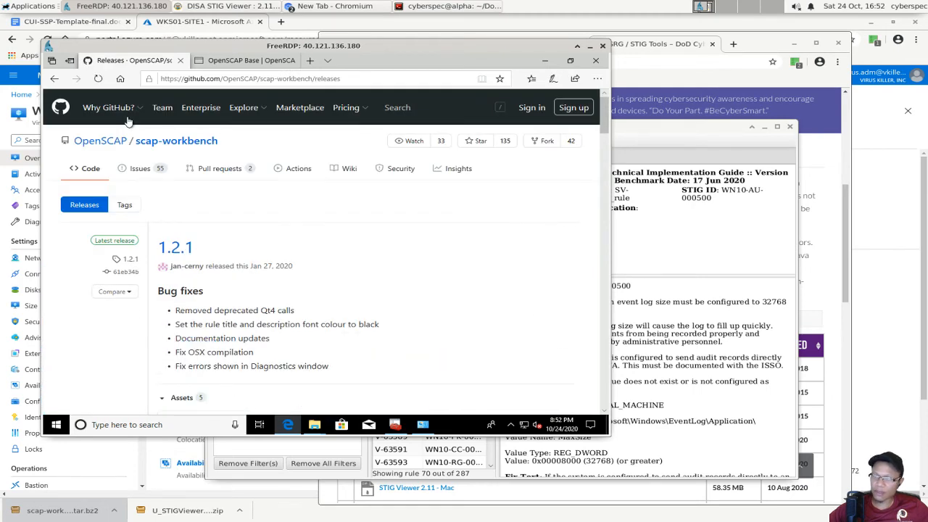
click(54, 78)
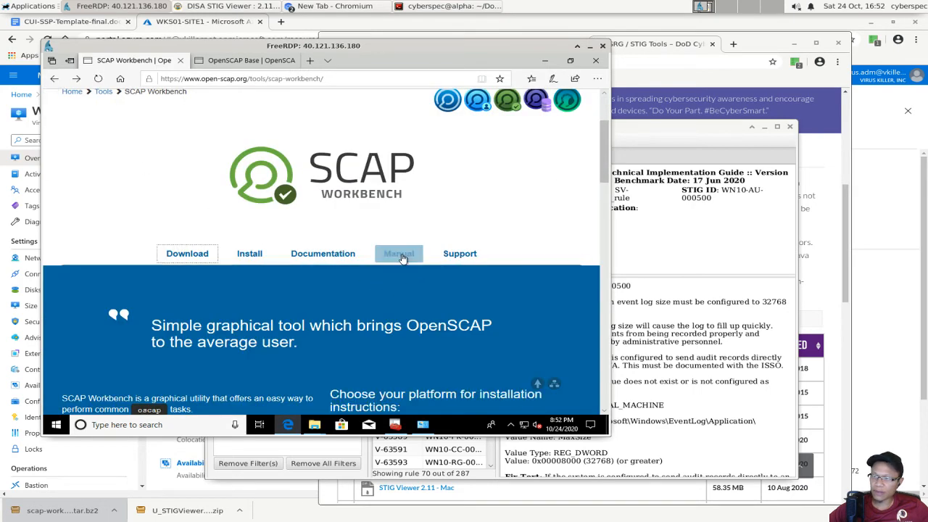
scroll(386, 289, up, 2)
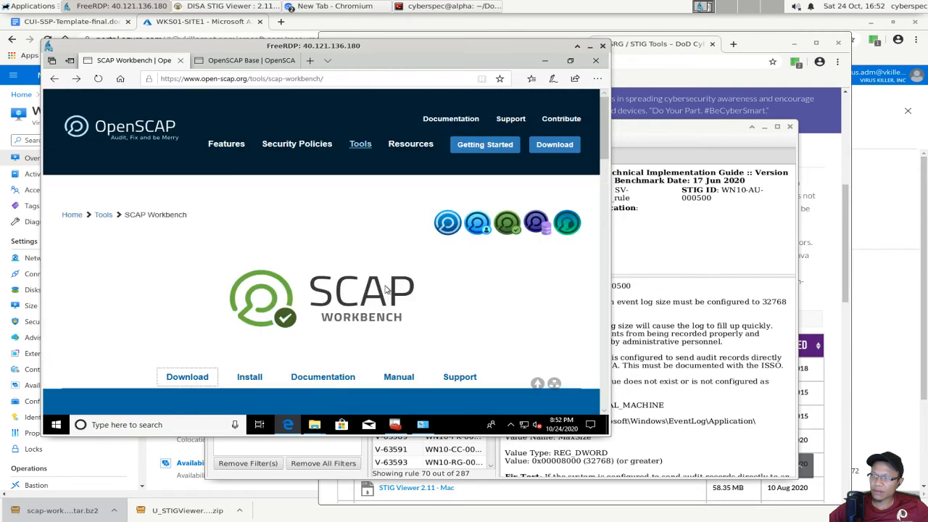
On the OpenSCAP Download page, choose SCAP Workbench for Windows and download and run its MSI installer
click(553, 145)
scroll(352, 280, down, 3)
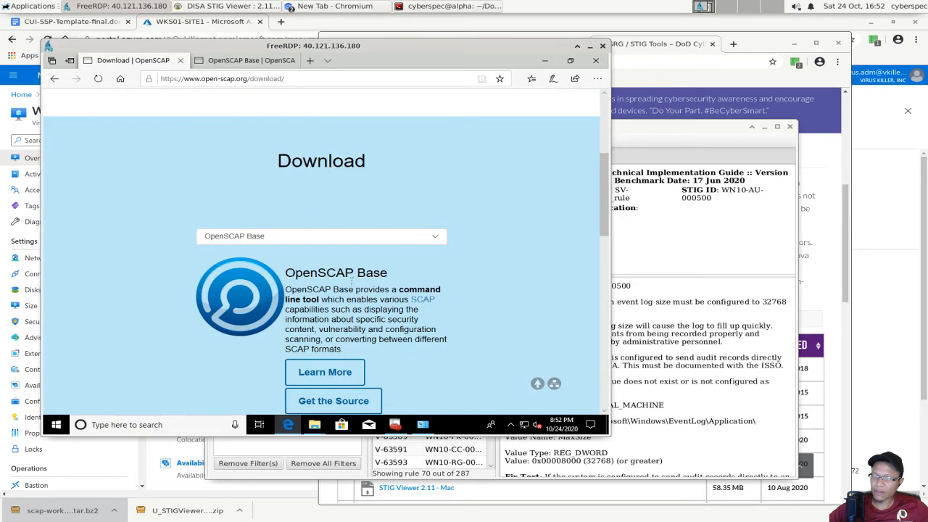
click(304, 239)
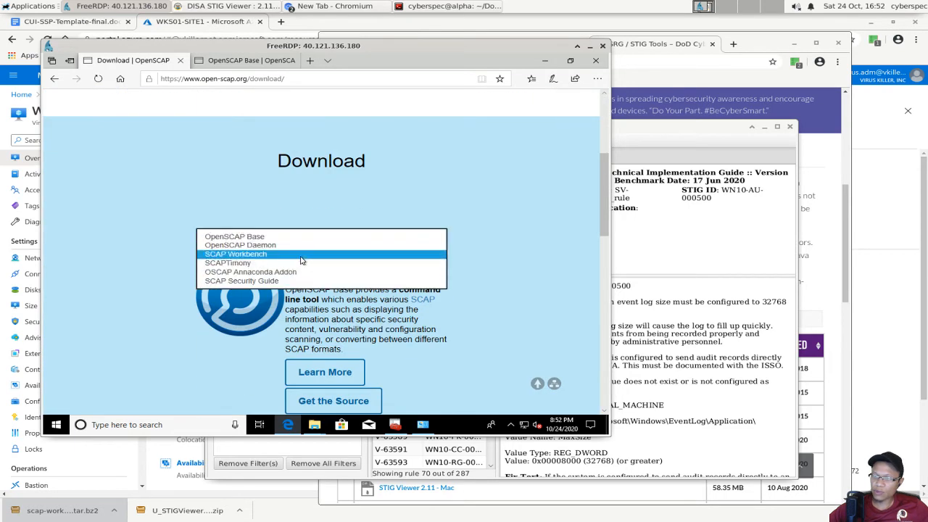
click(305, 254)
scroll(428, 322, down, 2)
click(362, 284)
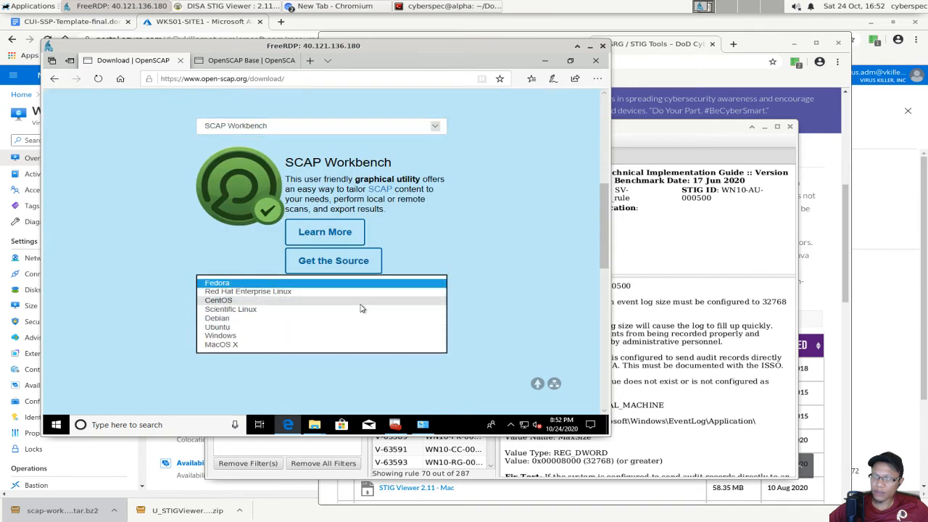
click(362, 336)
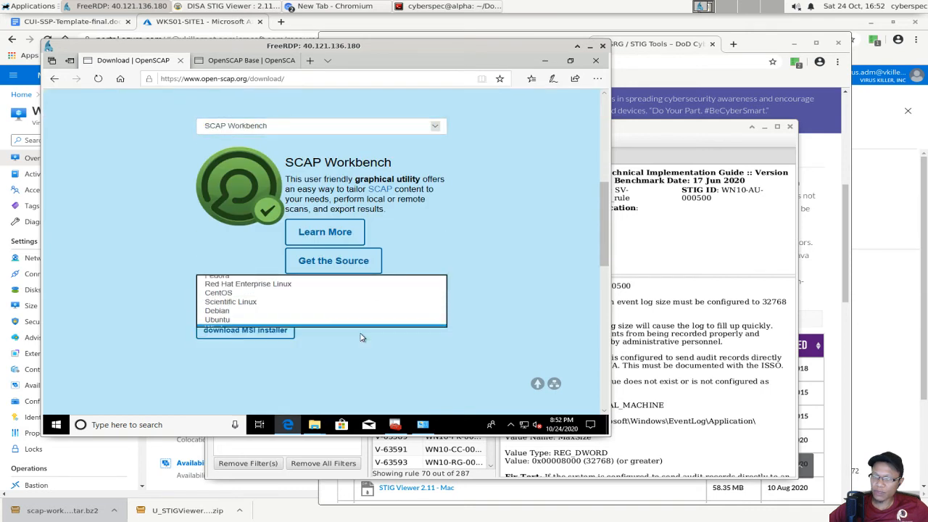
click(258, 329)
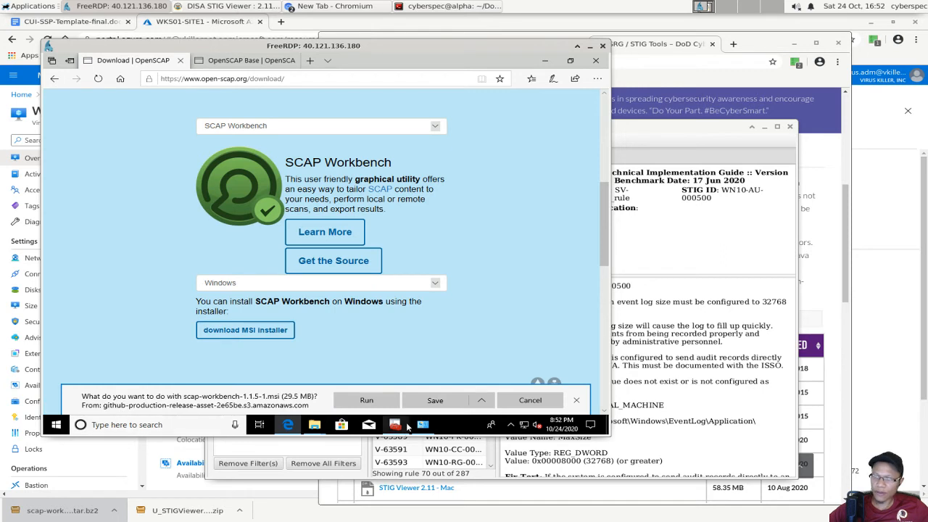
click(369, 400)
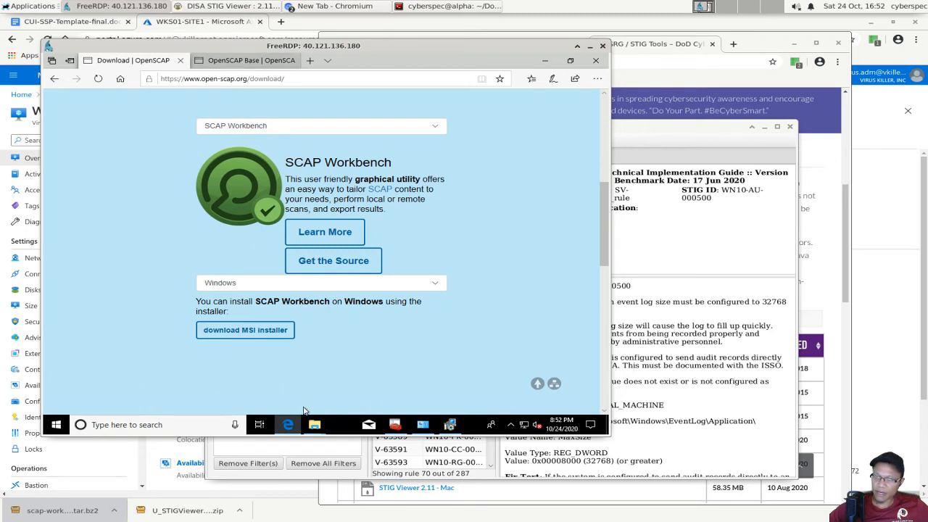
Accept the license agreement and install SCAP Workbench, completing its setup wizard
click(450, 426)
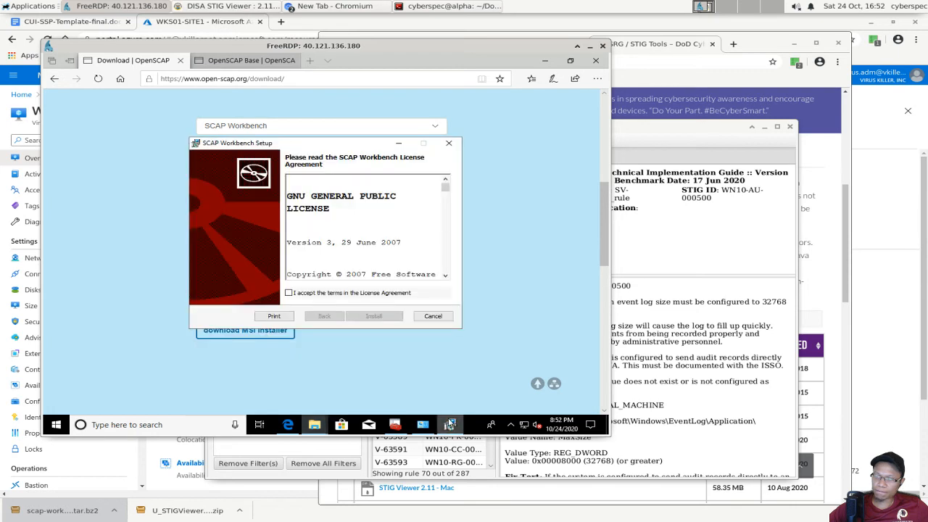
click(289, 293)
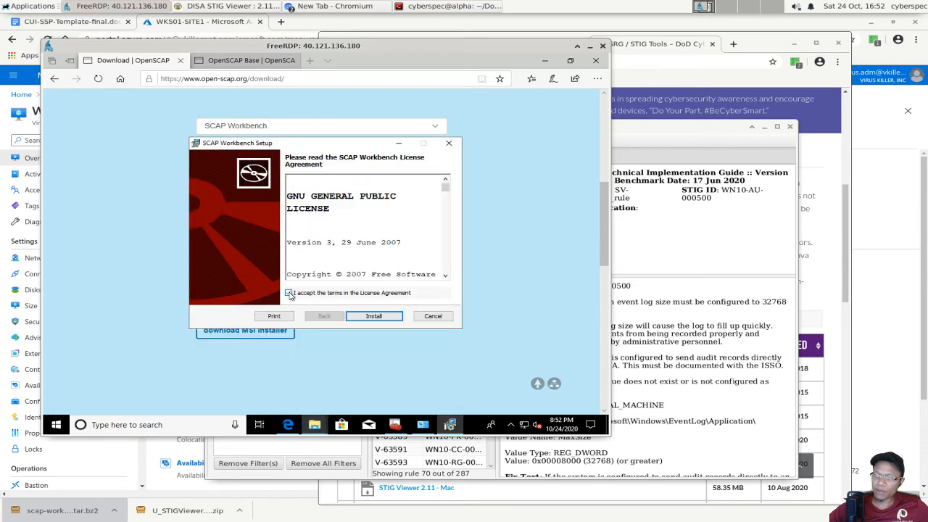
click(391, 319)
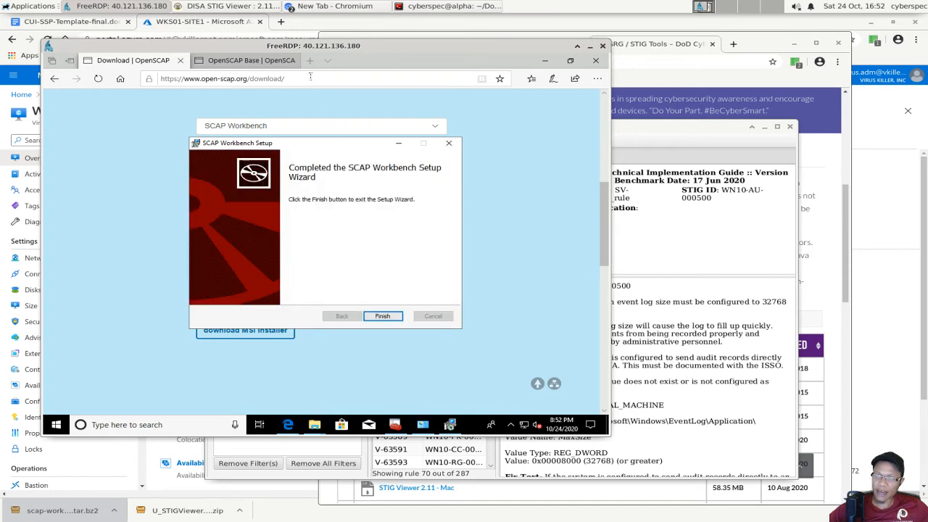
click(383, 317)
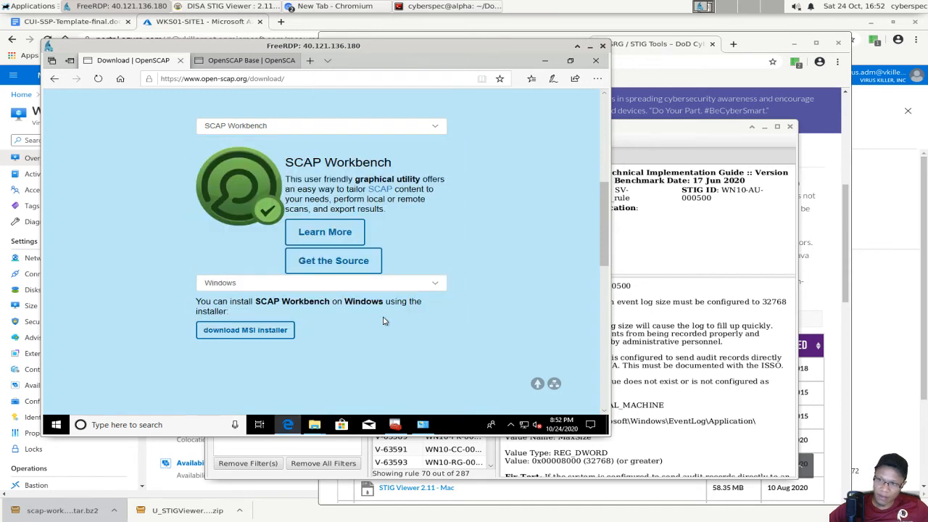
Show the OpenSCAP Base page, restore and narrow the browser window, and move the System window behind it slightly upward
click(234, 64)
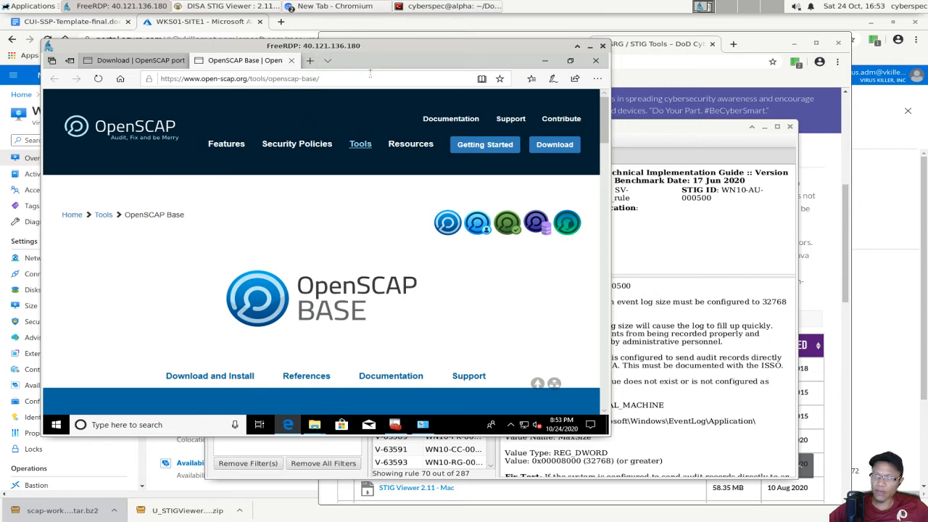
drag(368, 64, 347, 101)
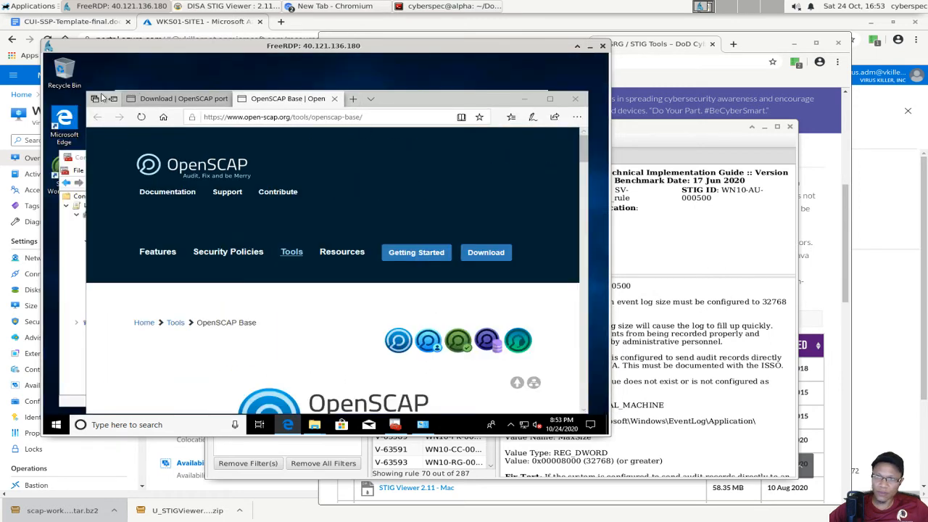
drag(83, 93, 223, 145)
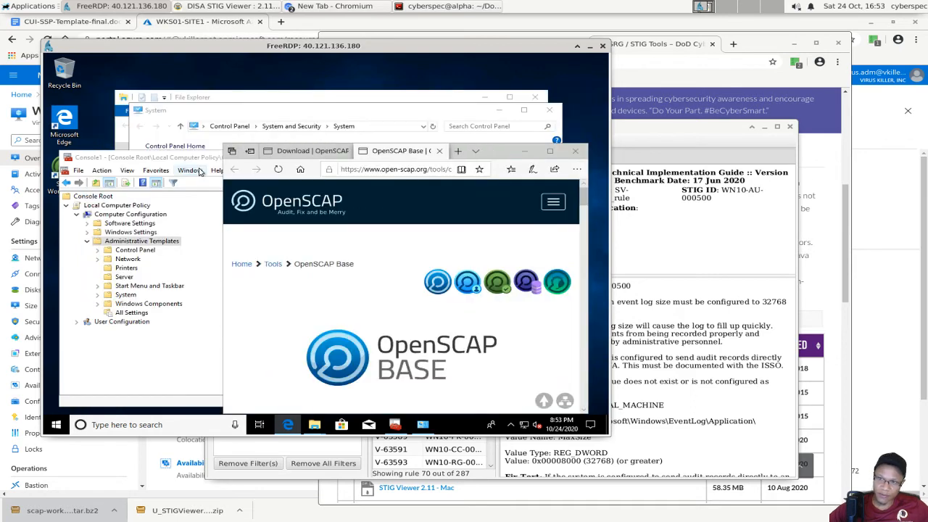
click(256, 106)
drag(409, 100, 386, 84)
click(586, 199)
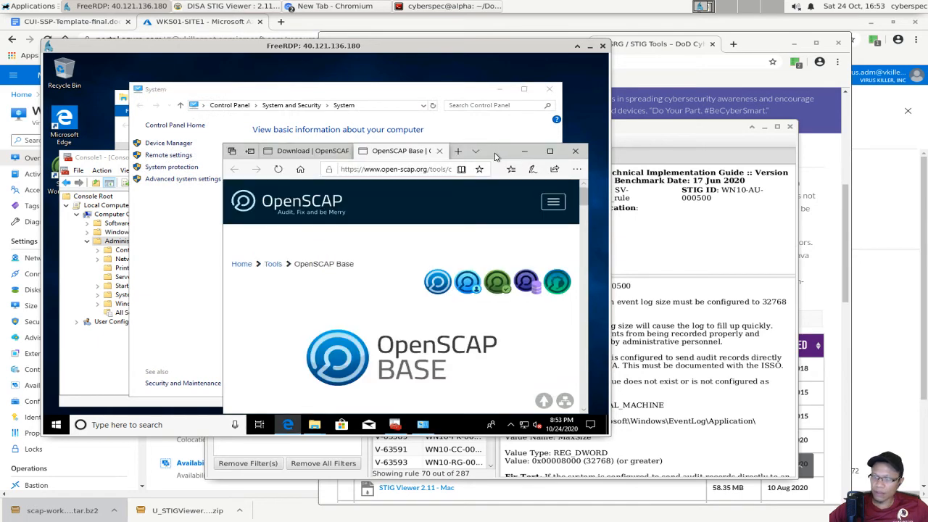
Open Task Manager on the workstation and try to switch the remote desktop window to fullscreen
mouse_move(426, 426)
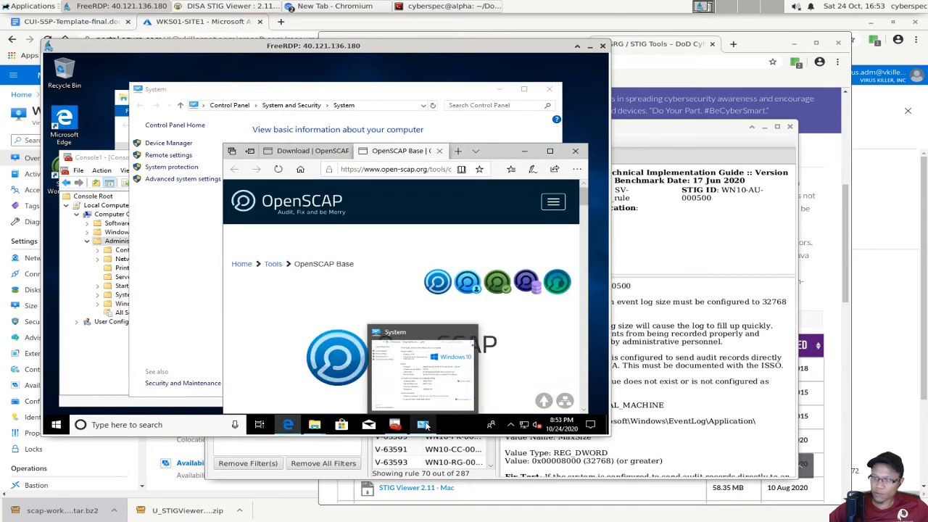
right_click(452, 427)
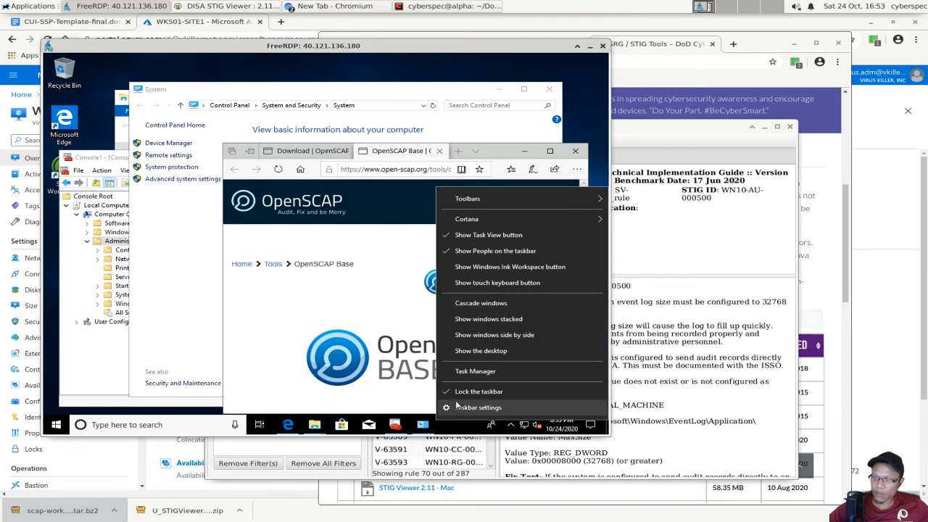
click(475, 371)
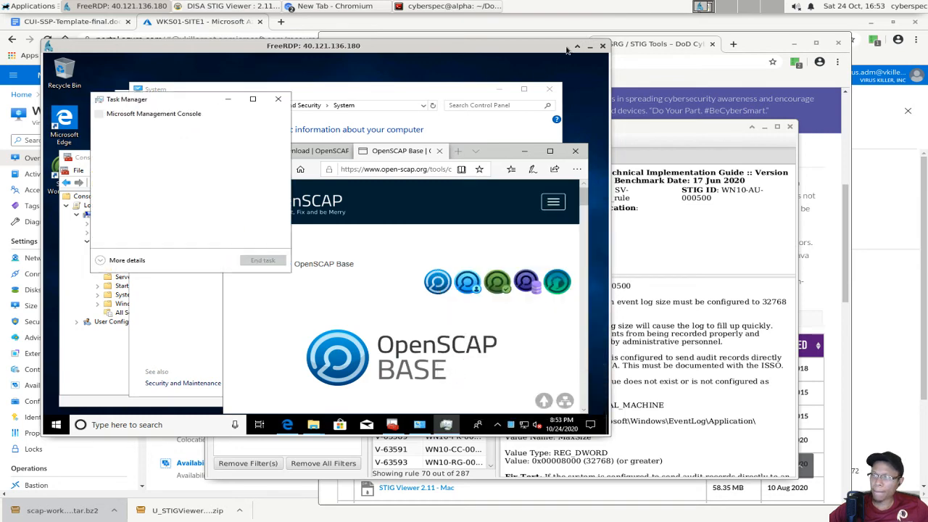
right_click(539, 52)
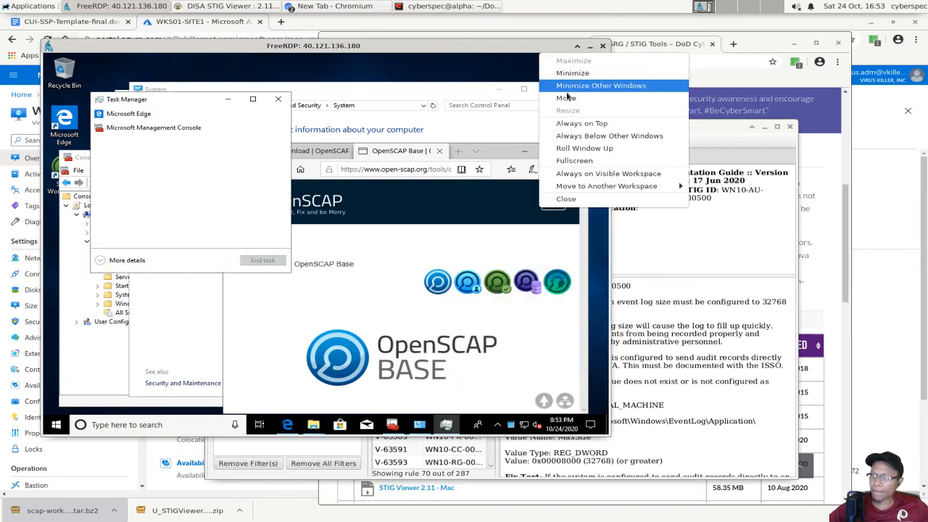
click(571, 159)
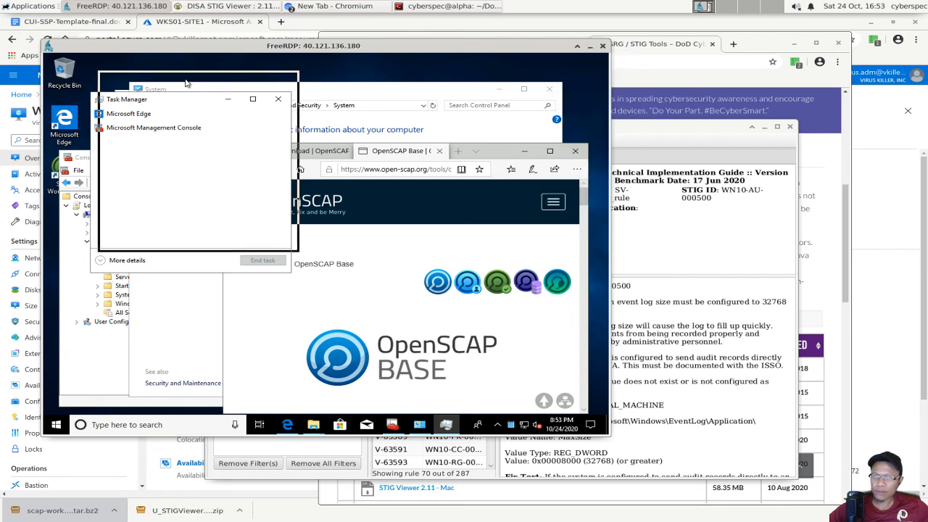
Move Task Manager slightly upward, expand it to the detailed view, and examine the running background processes
drag(179, 104, 187, 83)
click(135, 241)
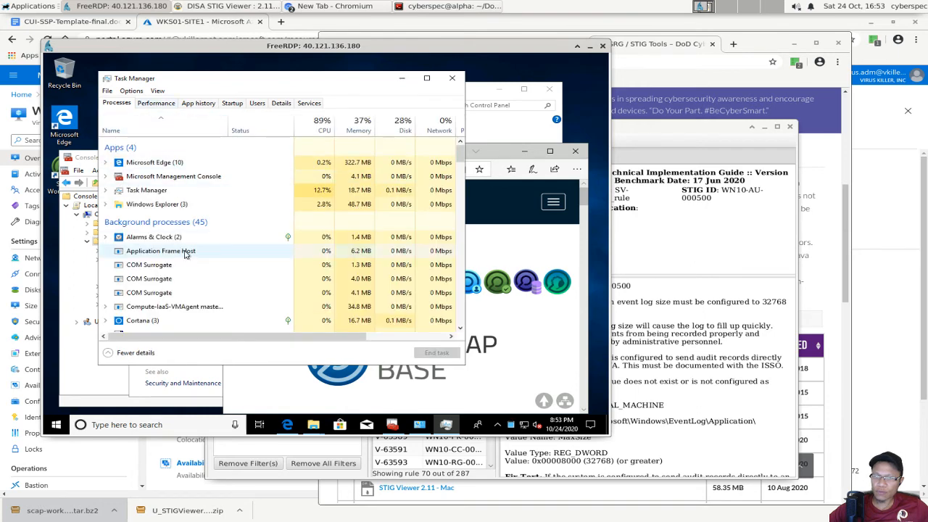
scroll(185, 254, down, 1)
scroll(185, 254, down, 12)
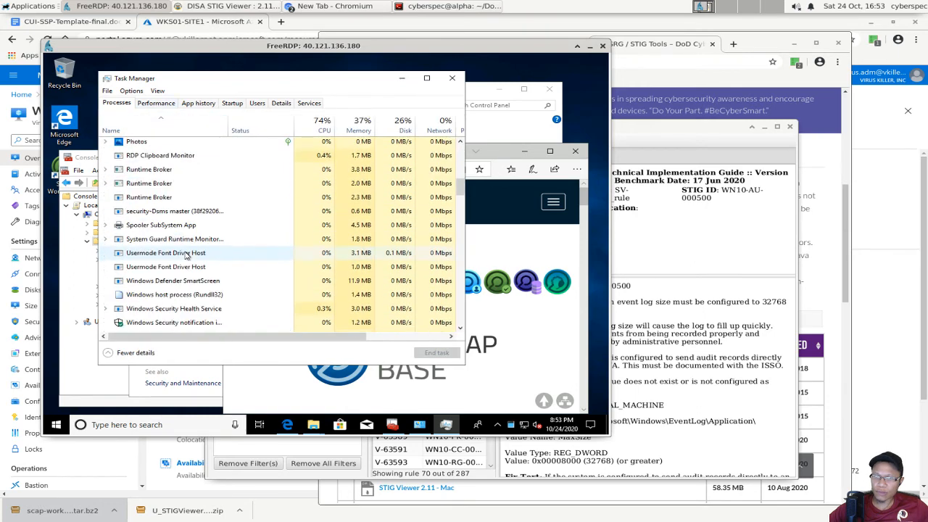
scroll(184, 253, up, 4)
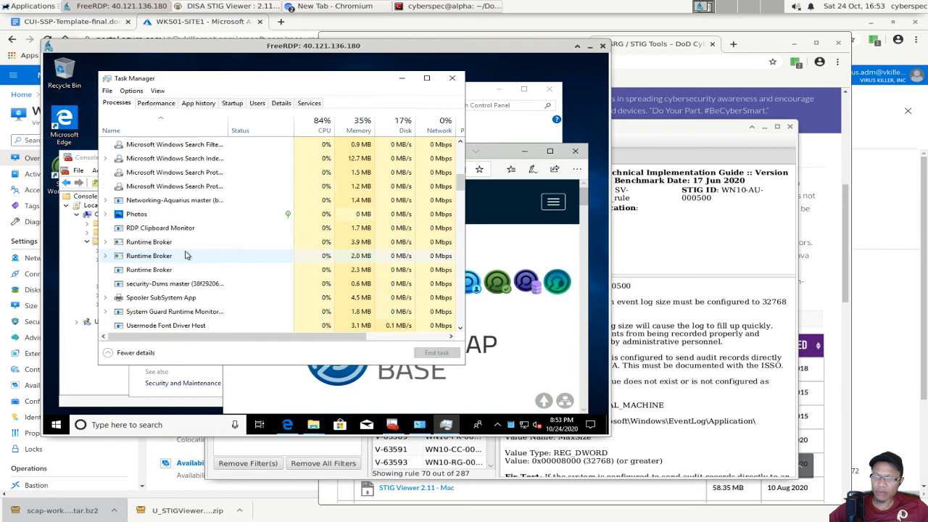
Examine the remaining processes in Task Manager, sort them by CPU usage, and expand the wsappx process
scroll(184, 254, down, 12)
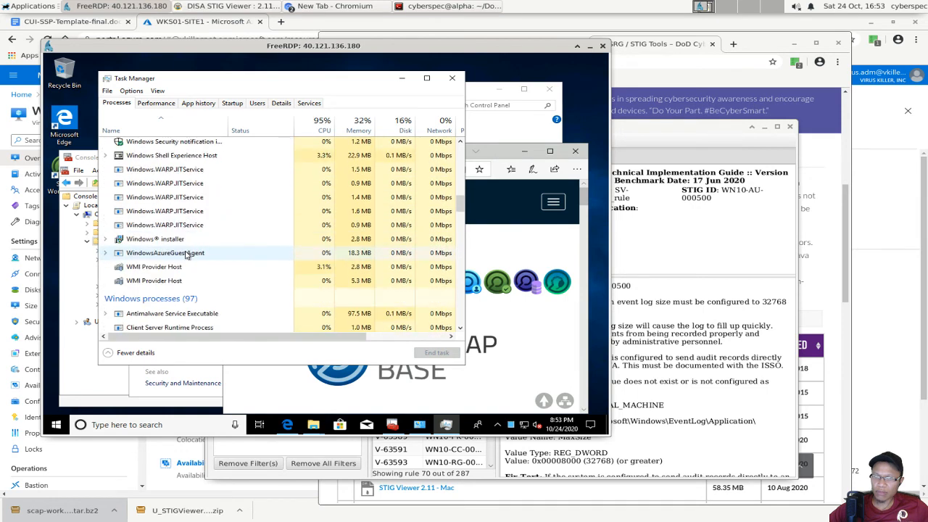
scroll(185, 253, down, 3)
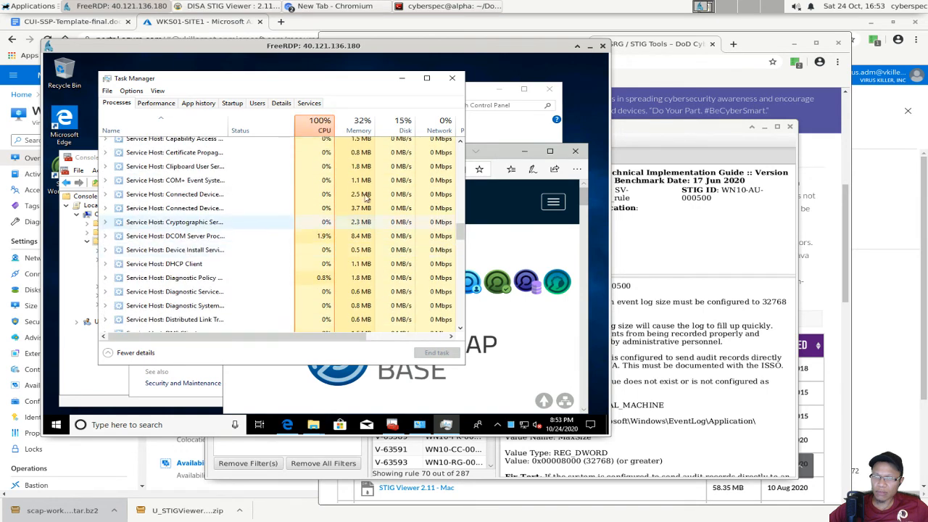
click(319, 125)
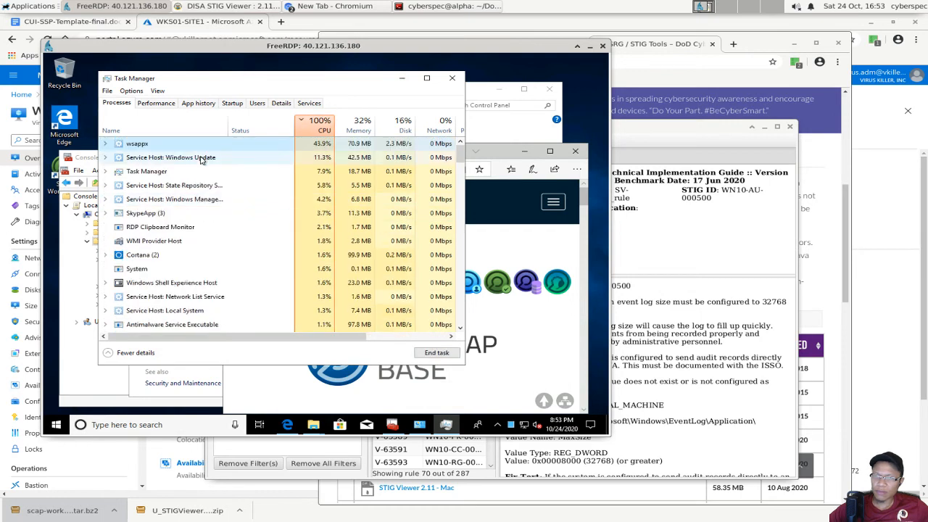
click(107, 144)
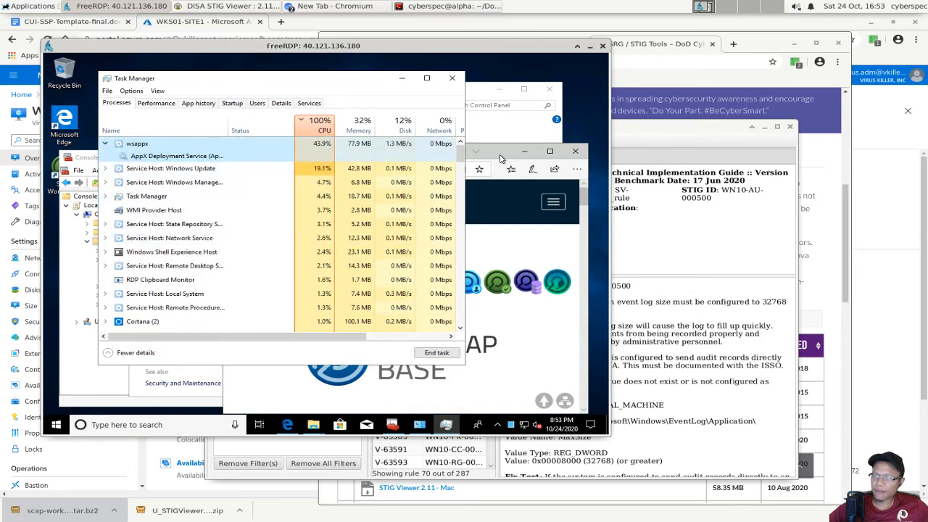
Move the browser window slightly, return to the OpenSCAP download page, and choose OpenSCAP Base as the tool
drag(505, 156, 488, 147)
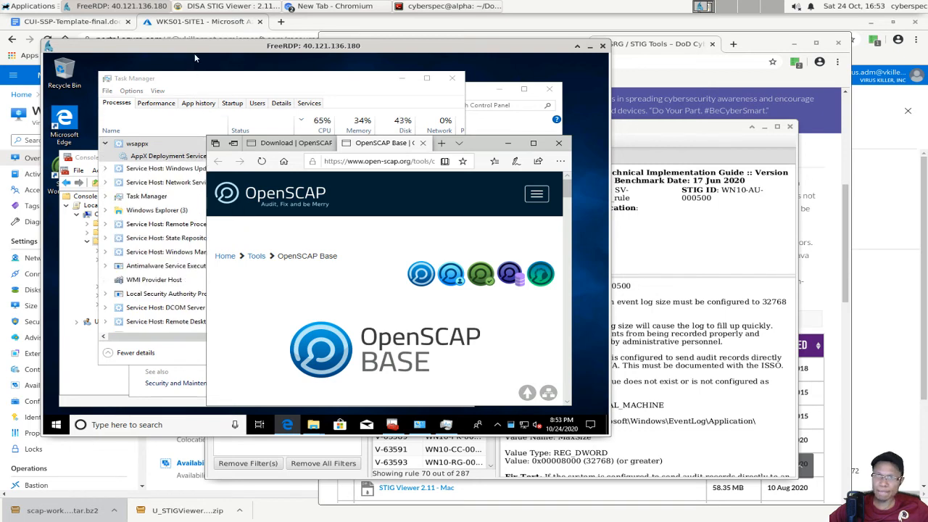
drag(466, 145, 455, 148)
click(288, 154)
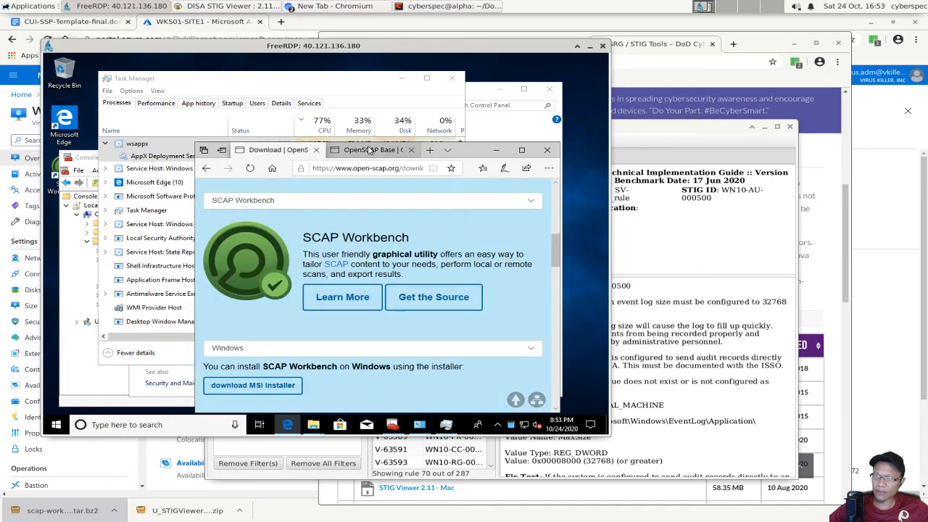
scroll(332, 283, up, 5)
scroll(332, 283, down, 5)
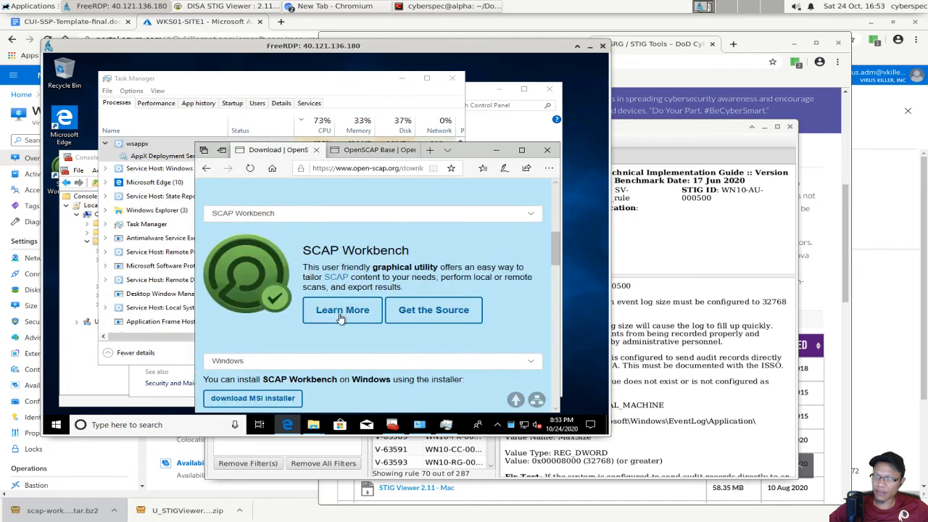
click(297, 212)
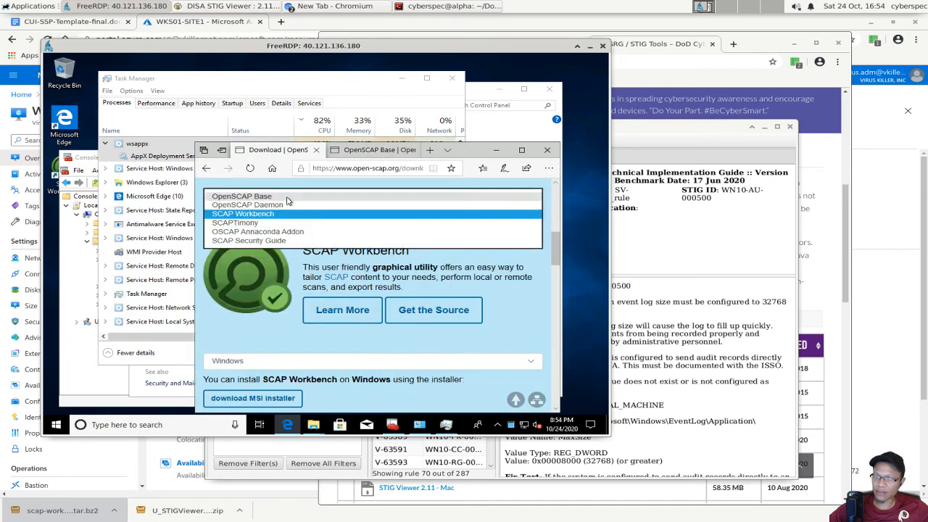
click(287, 201)
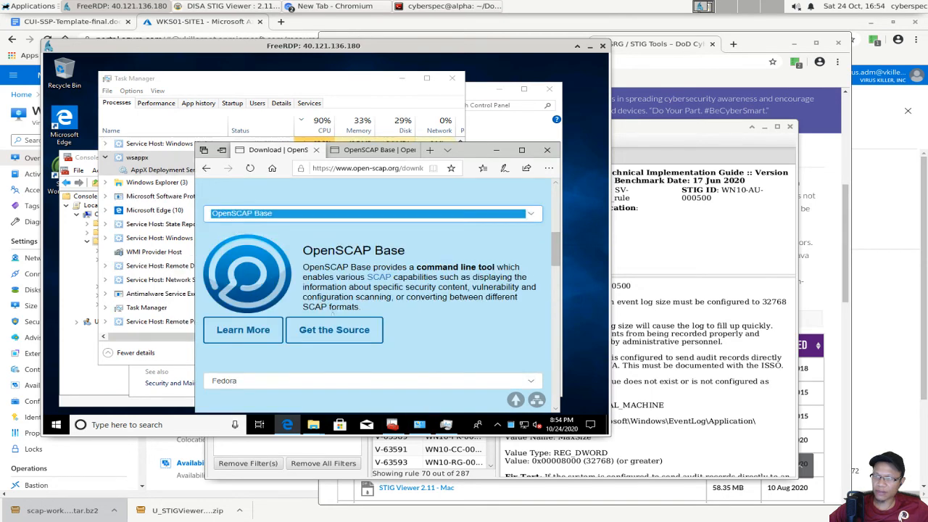
Check which operating systems are offered for the OpenSCAP Base download
click(371, 382)
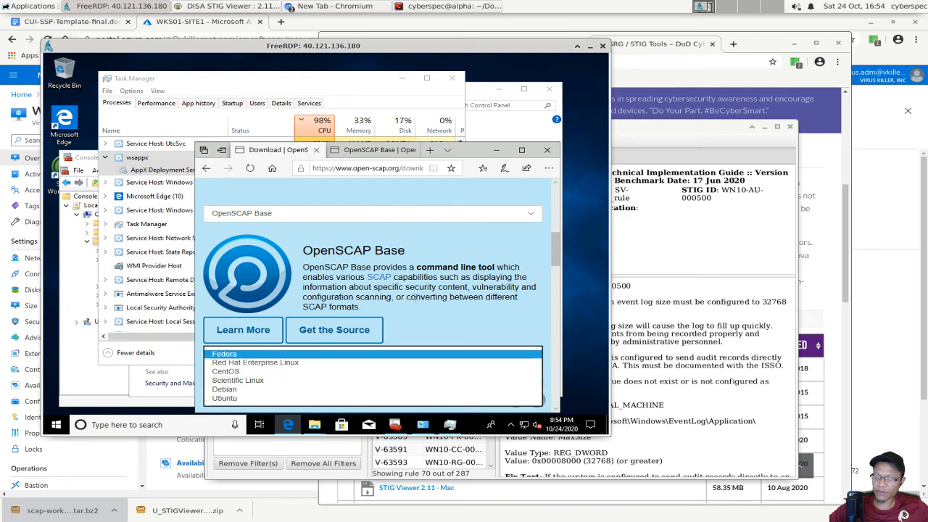
scroll(376, 348, down, 2)
click(392, 306)
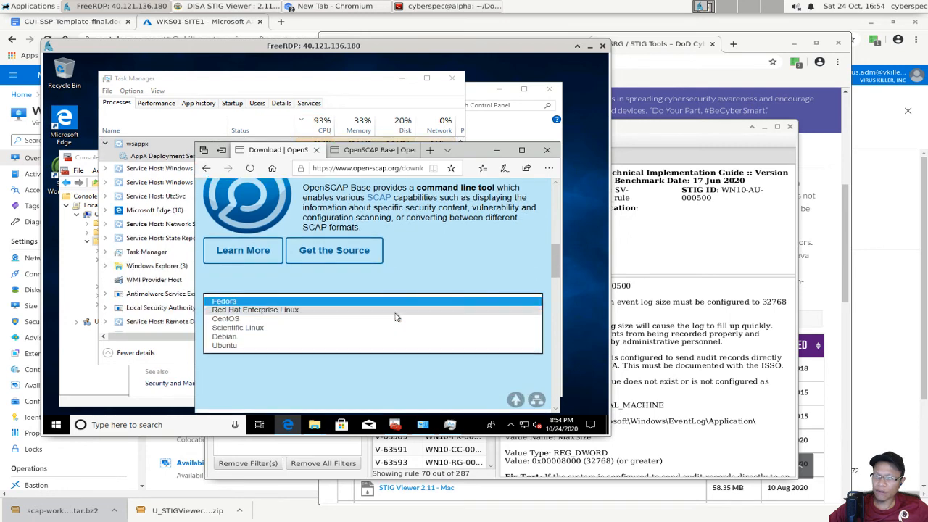
click(410, 308)
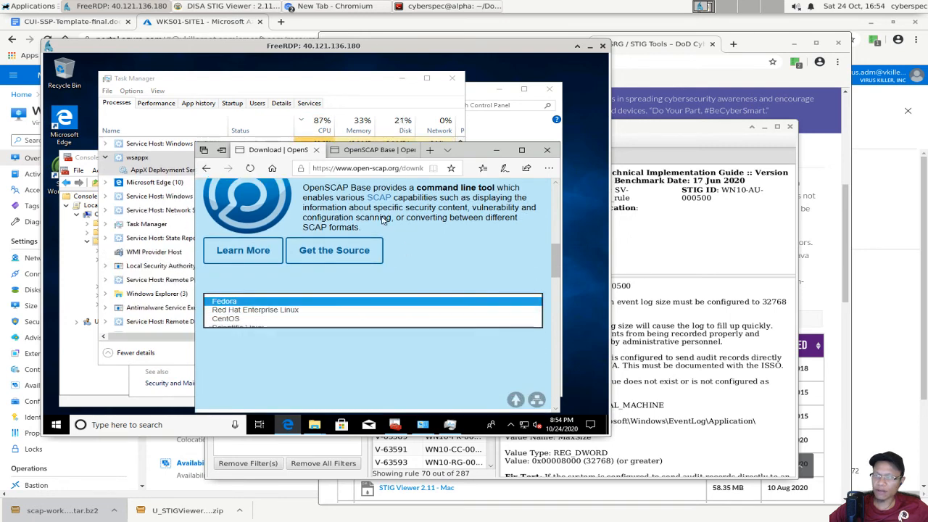
Close the OpenSCAP download page, the whole browser, and the System window on the workstation
click(316, 150)
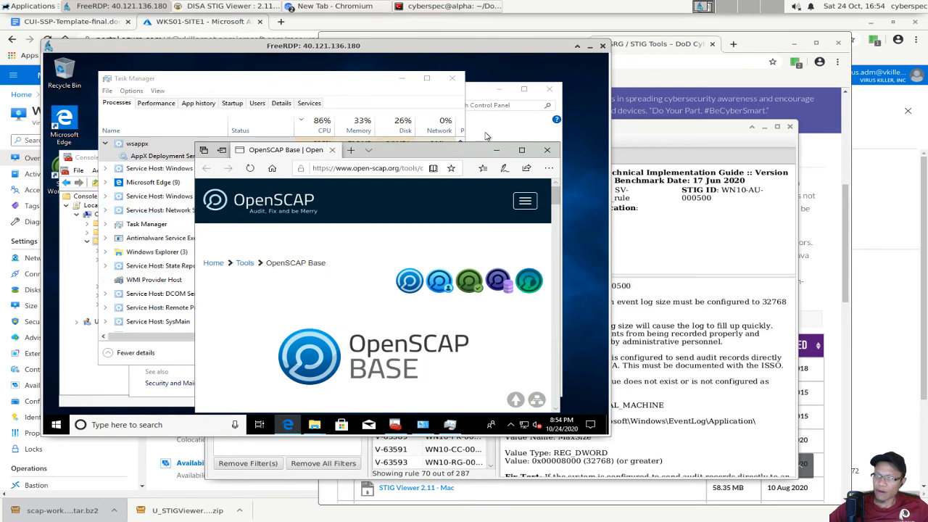
drag(461, 152, 429, 144)
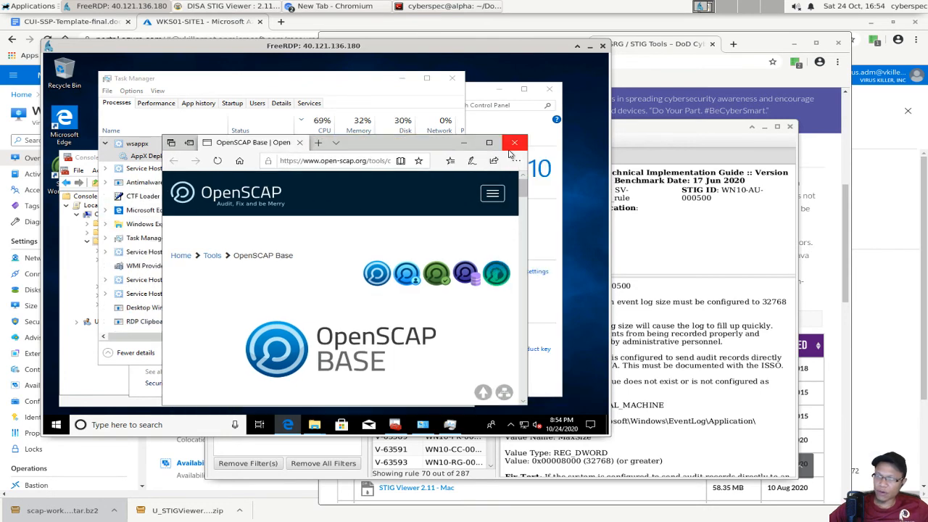
click(513, 144)
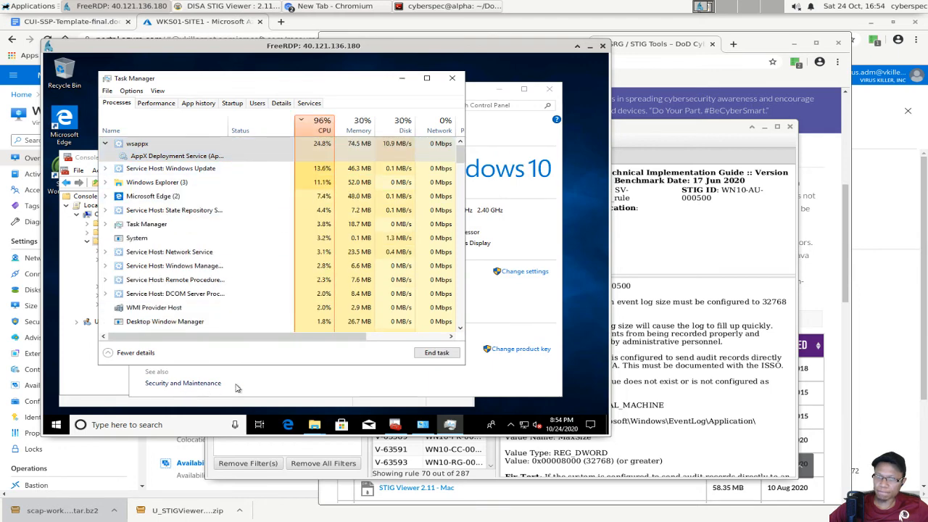
click(527, 237)
click(548, 88)
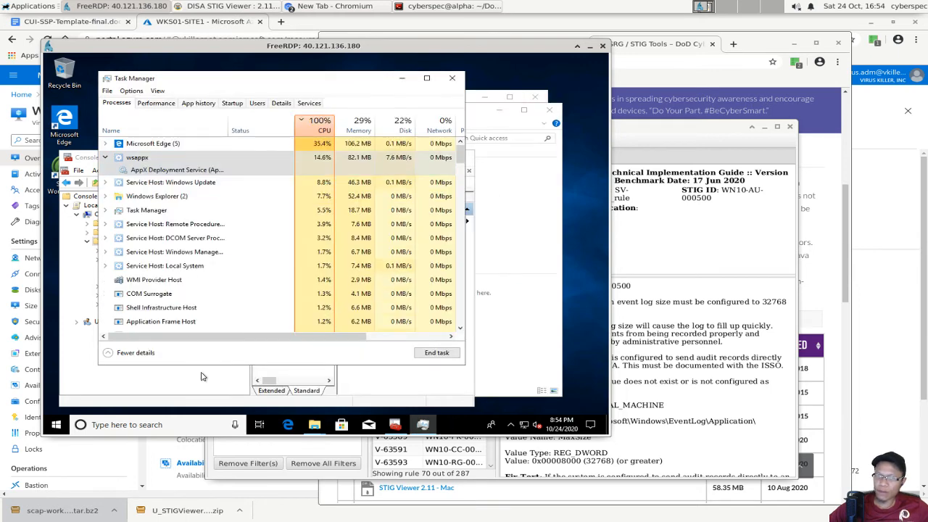
click(201, 379)
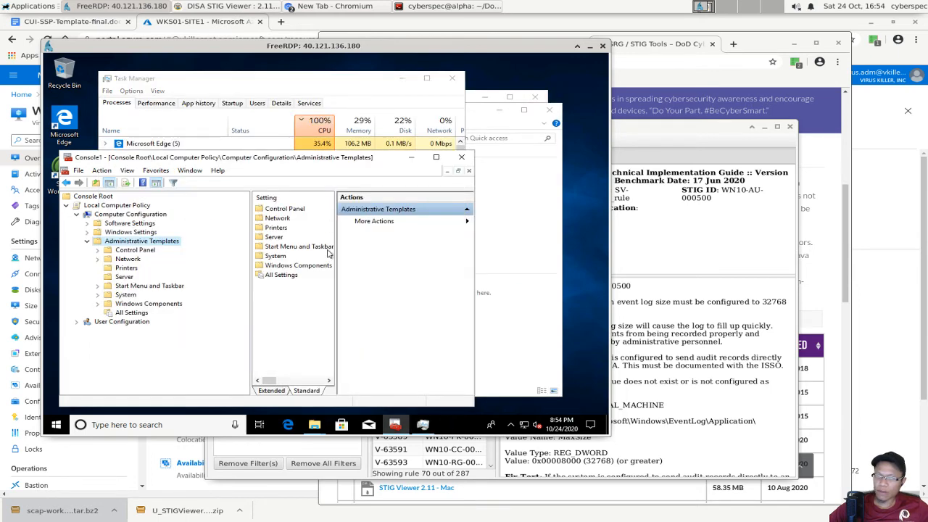
click(461, 157)
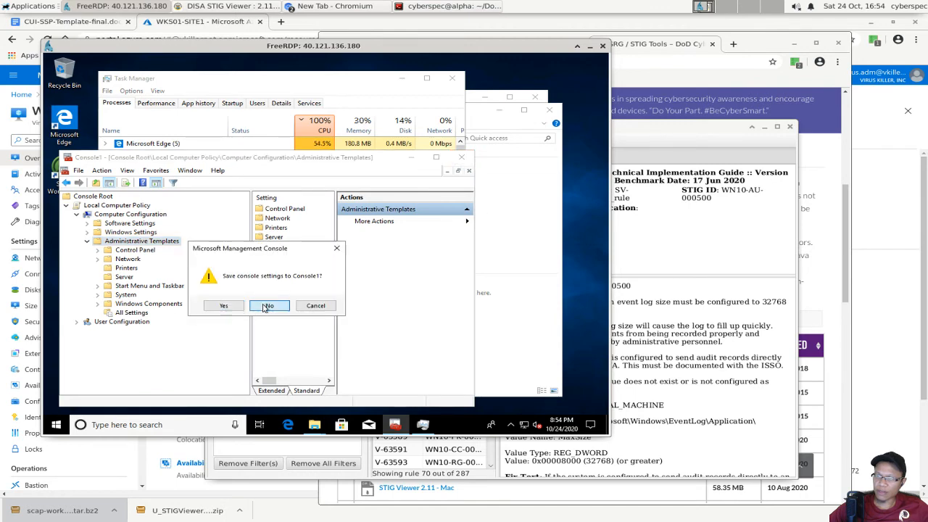
click(313, 306)
Close the extra File Explorer window, move the remaining one sideways, and select its Downloads folder
key(super+e)
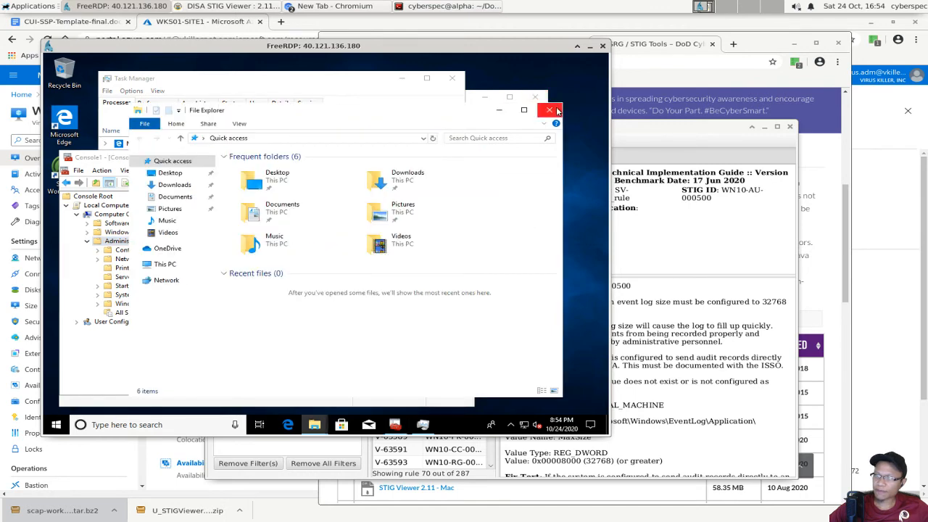
click(551, 110)
key(super+e)
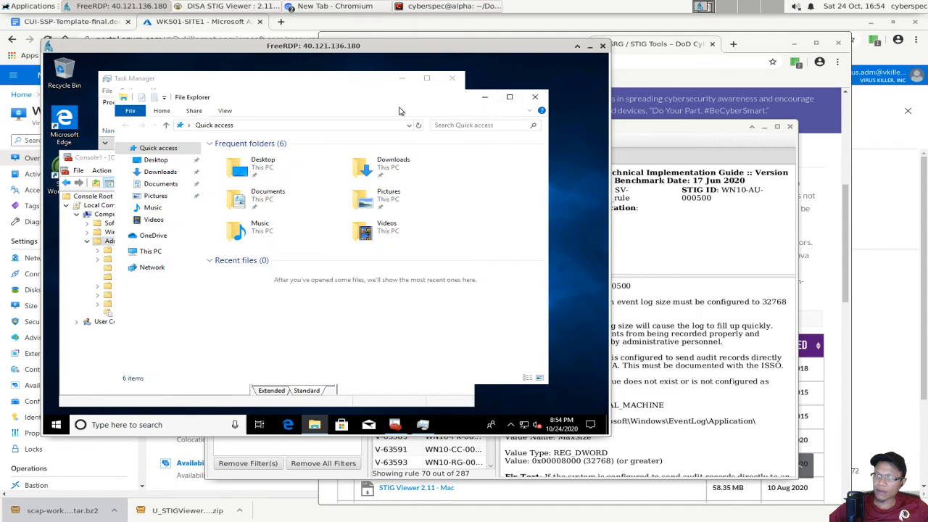
drag(399, 104, 440, 102)
click(431, 162)
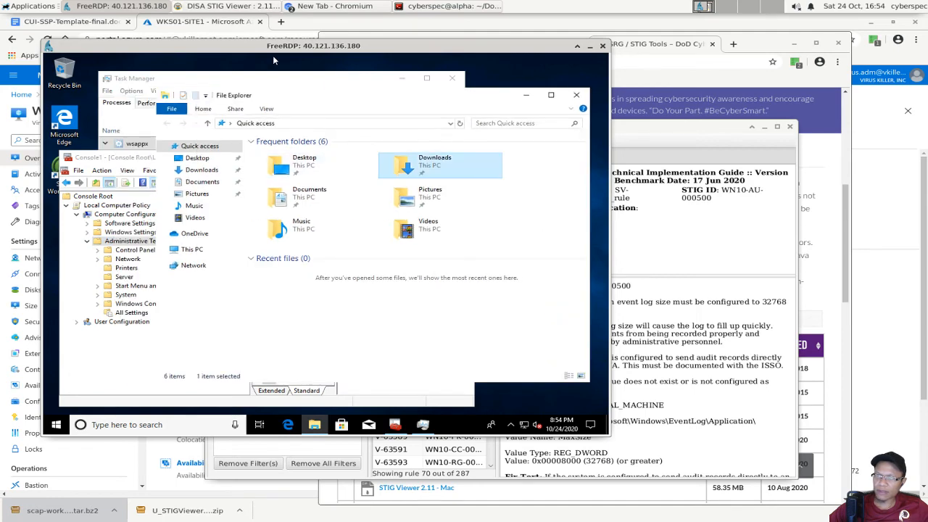
Shift the STIG Viewer window slightly sideways and bring Task Manager on the workstation back to the front
click(268, 82)
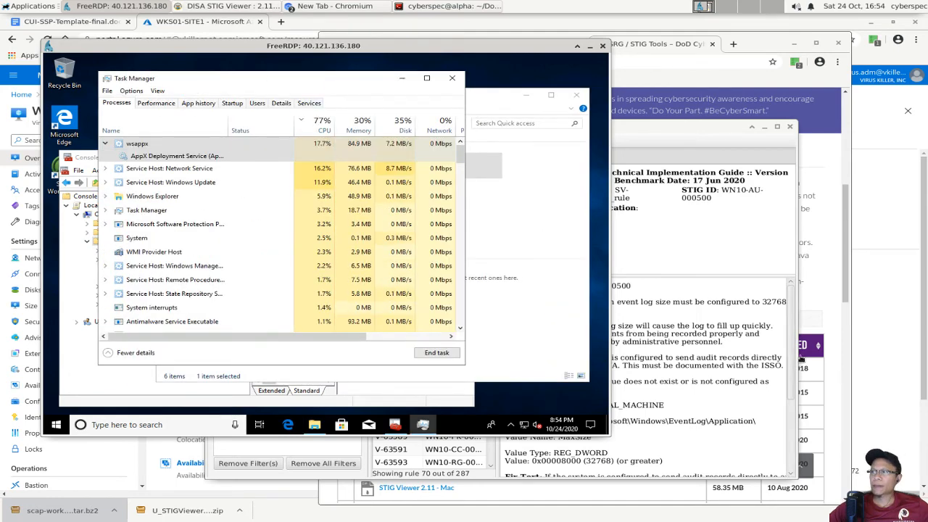
click(727, 357)
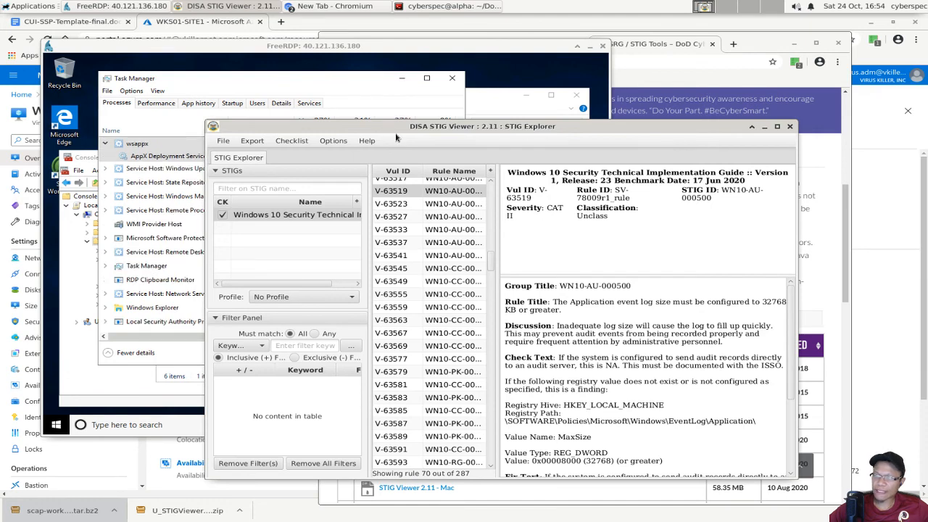
drag(396, 129, 426, 128)
click(231, 79)
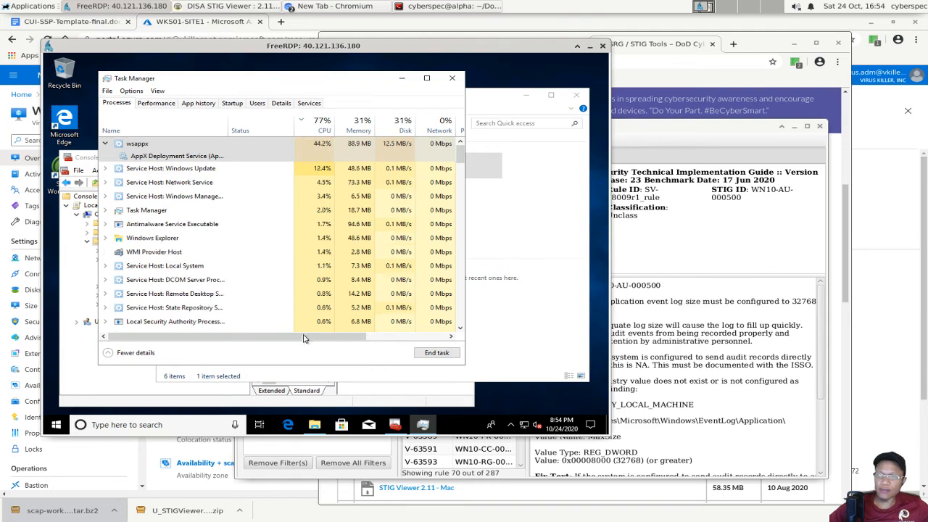
drag(338, 46, 321, 100)
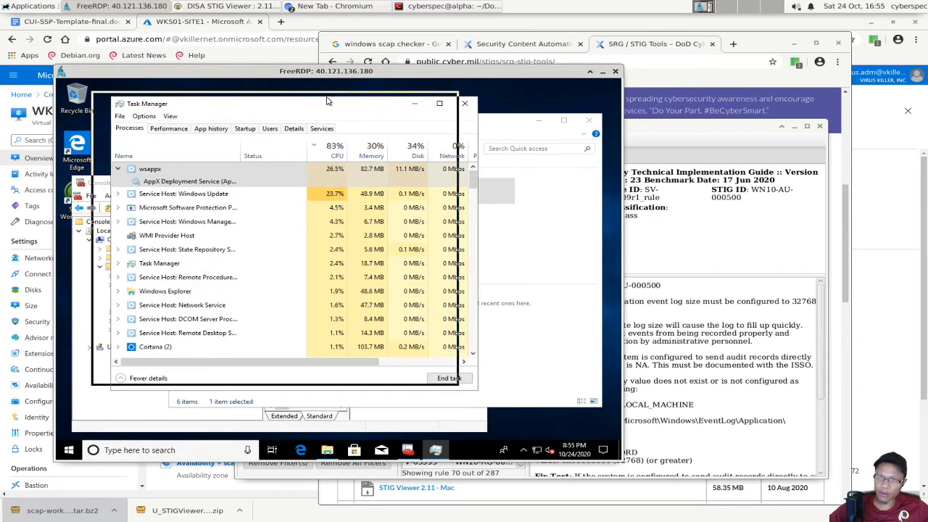
drag(241, 74, 281, 69)
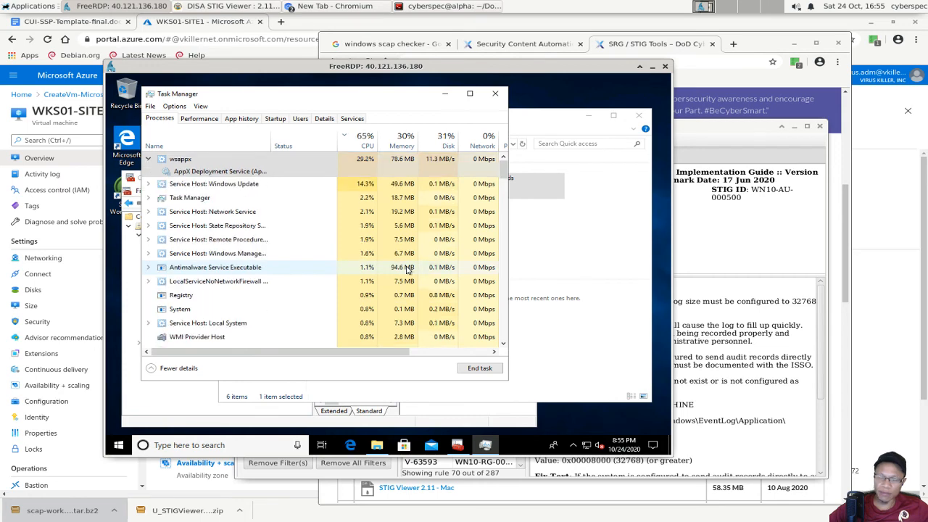
drag(184, 68, 187, 83)
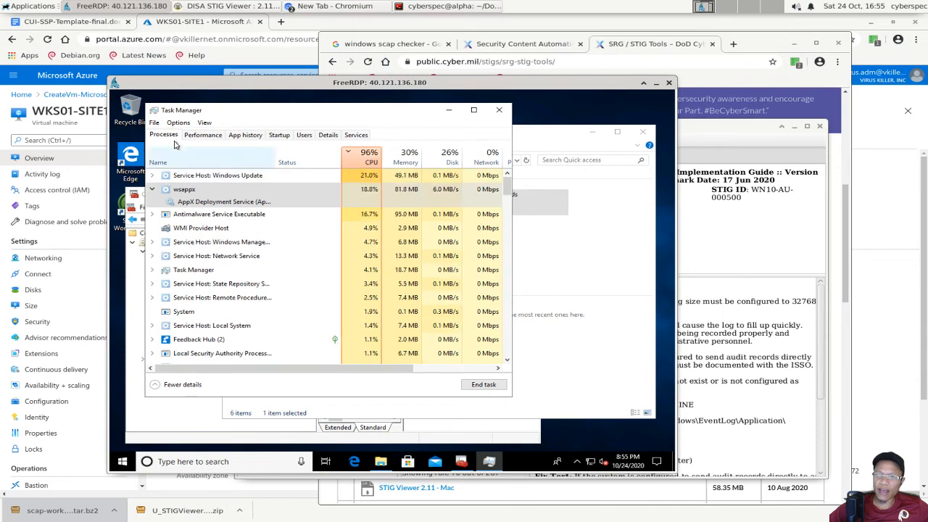
drag(177, 82, 348, 110)
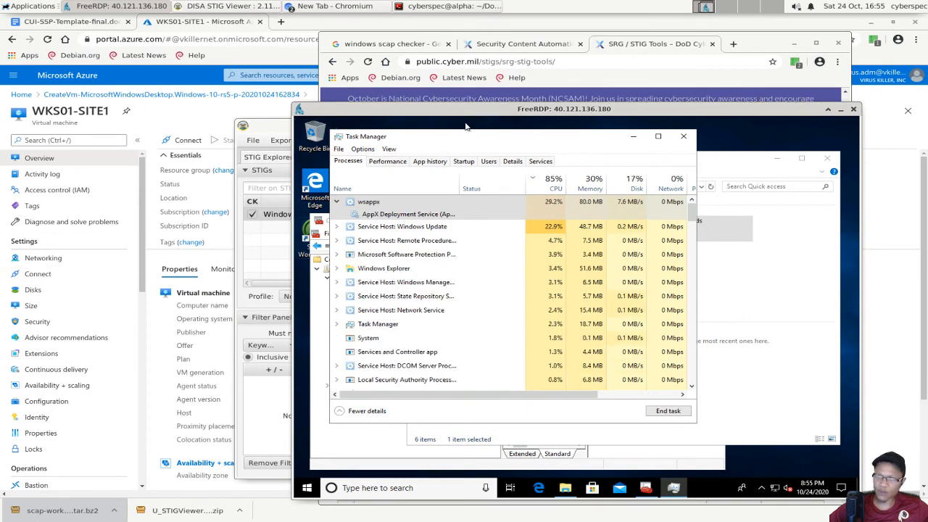
drag(441, 112, 234, 98)
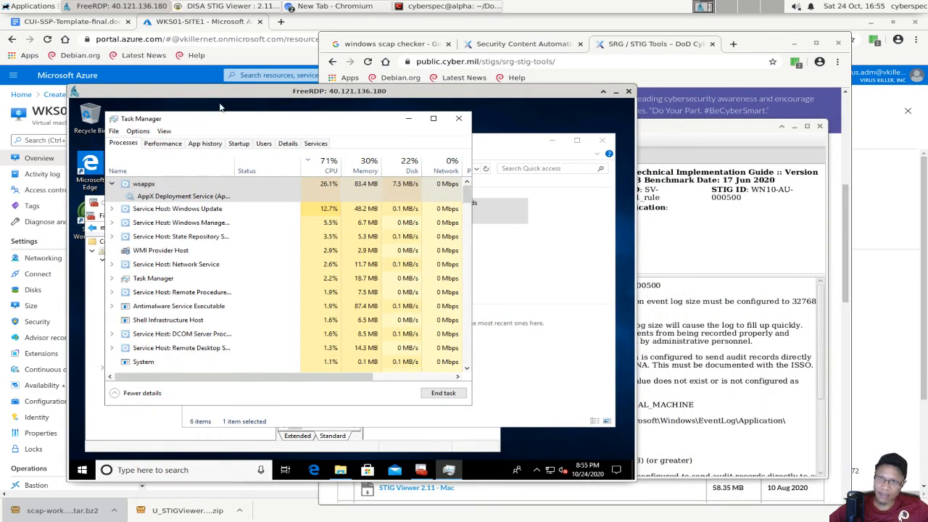
drag(210, 96, 194, 93)
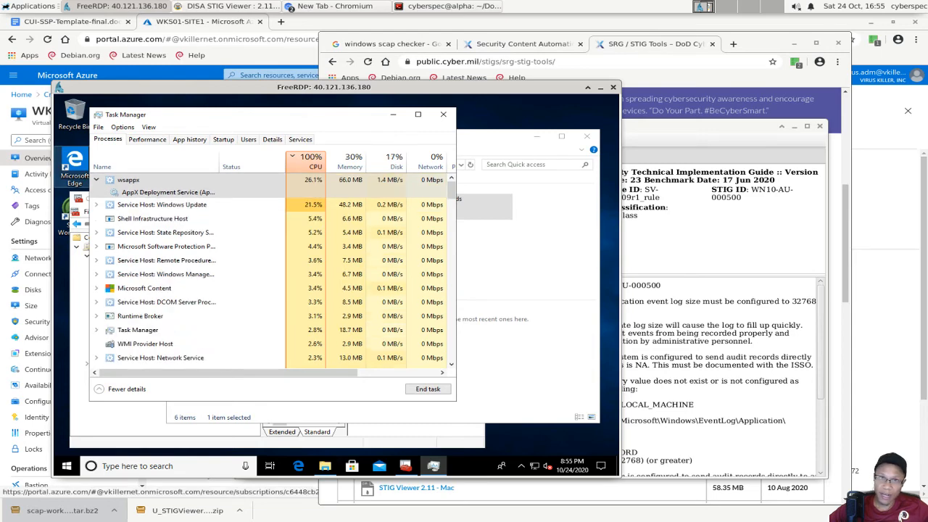
drag(254, 86, 231, 76)
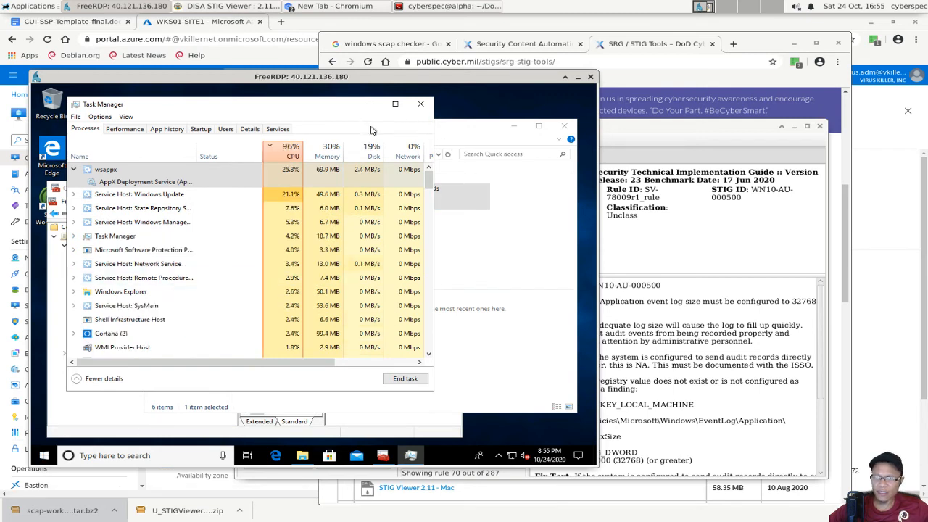
Move Task Manager lower and File Explorer higher on the remote desktop, and bring STIG Viewer to the front
drag(282, 110, 294, 124)
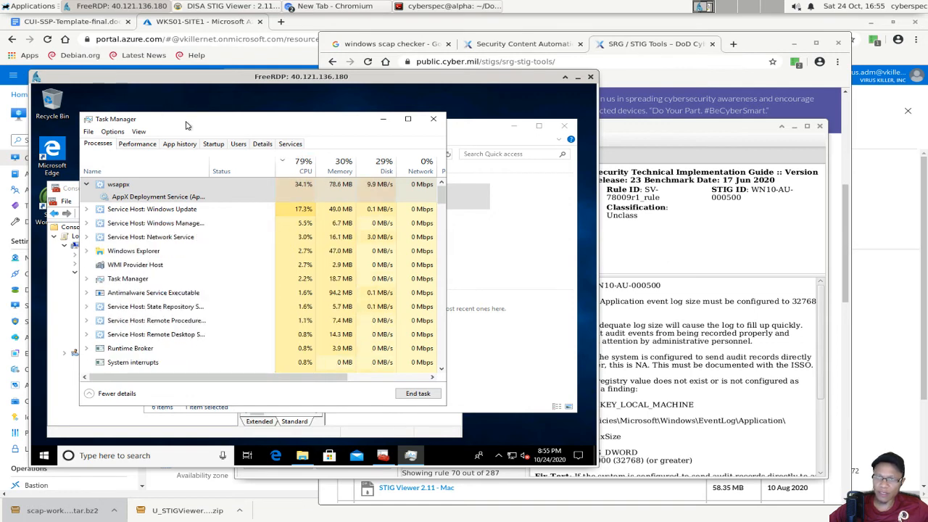
drag(186, 122, 184, 145)
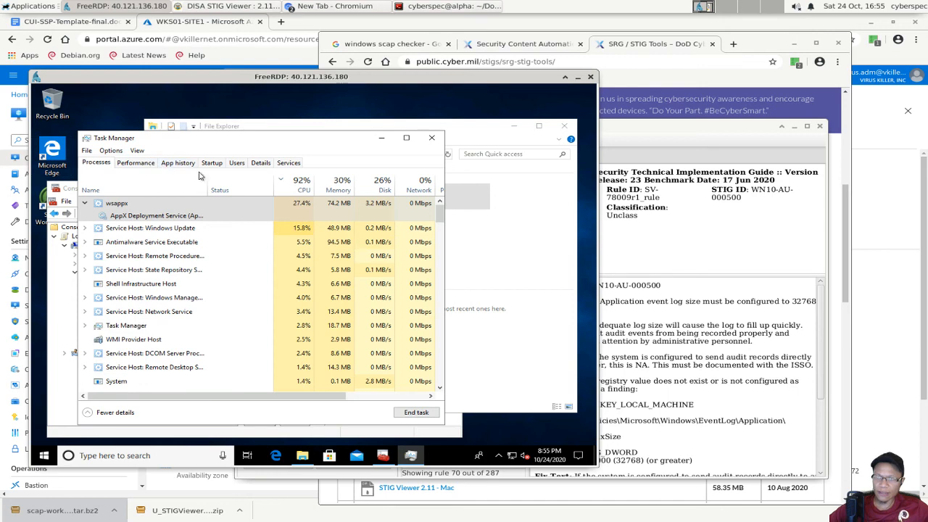
click(512, 192)
drag(493, 133, 492, 111)
click(444, 253)
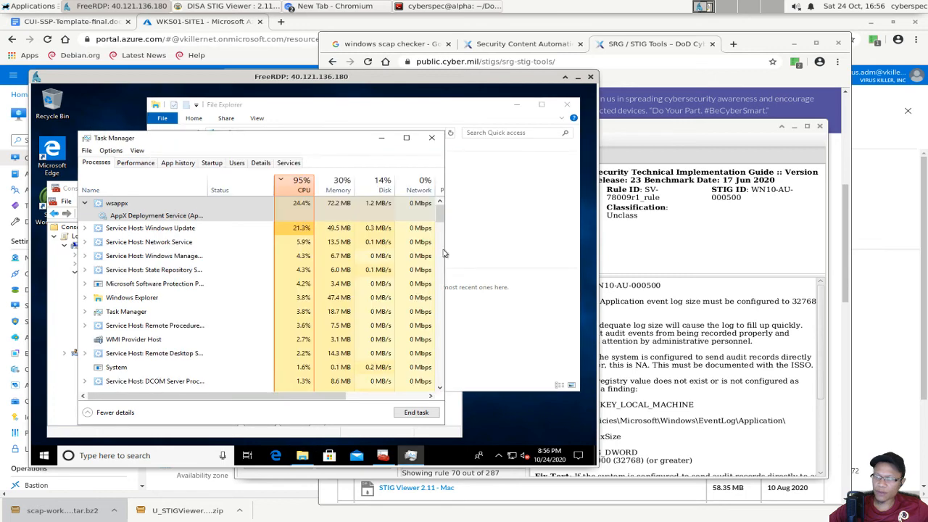
click(656, 365)
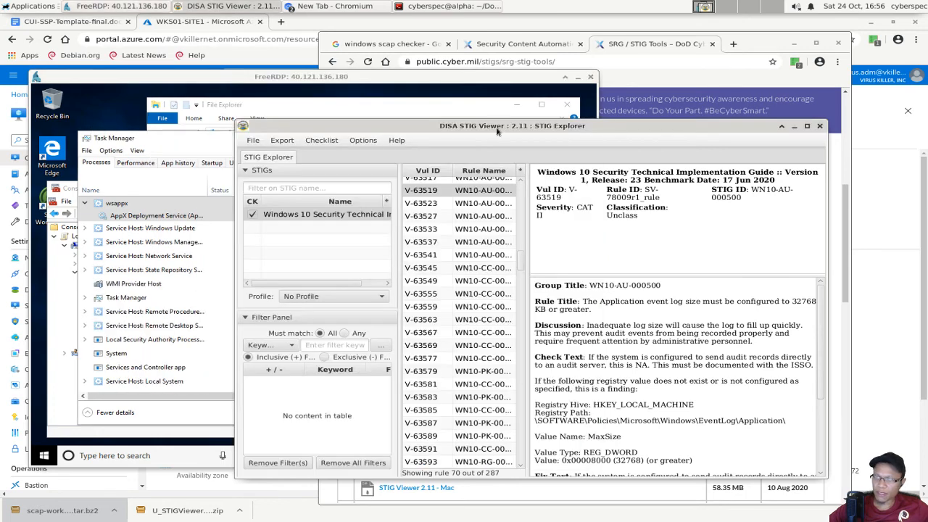
Shift the STIG Viewer window further sideways and bring Task Manager on the workstation to the front
click(204, 147)
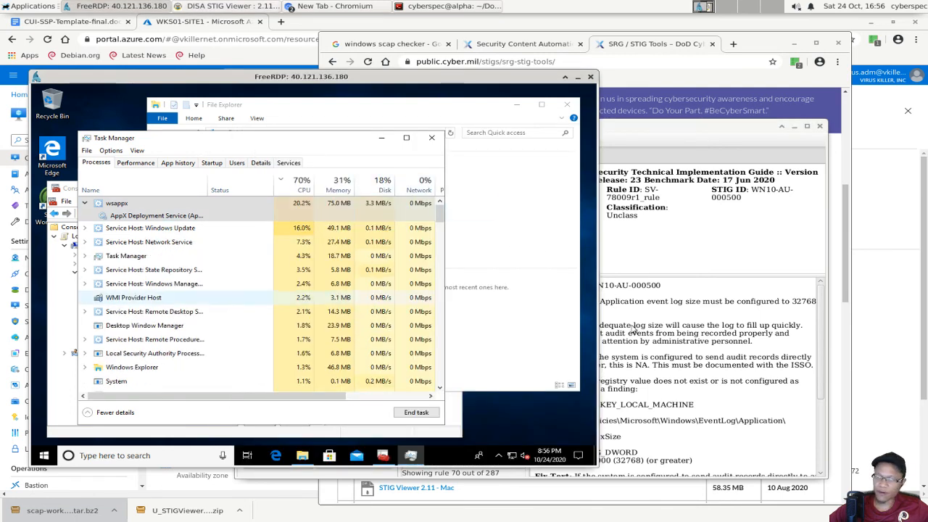
click(682, 340)
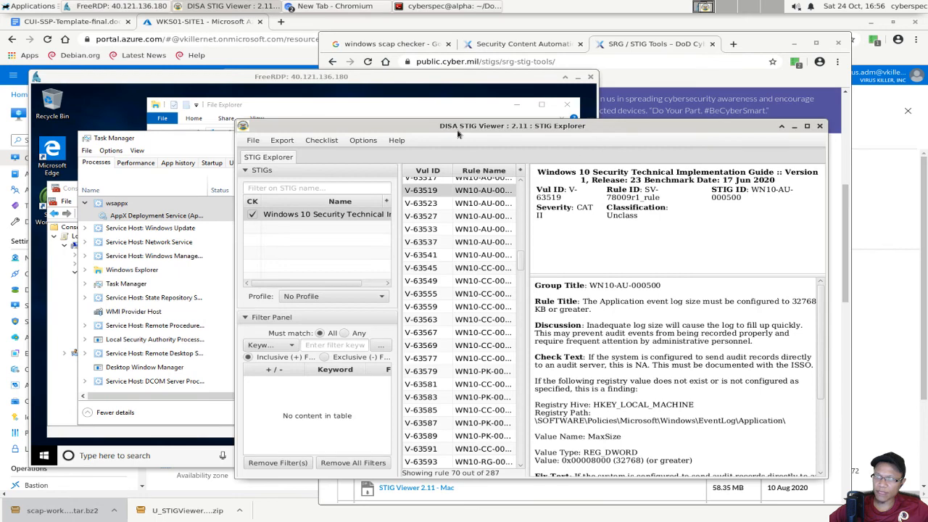
drag(457, 133, 509, 141)
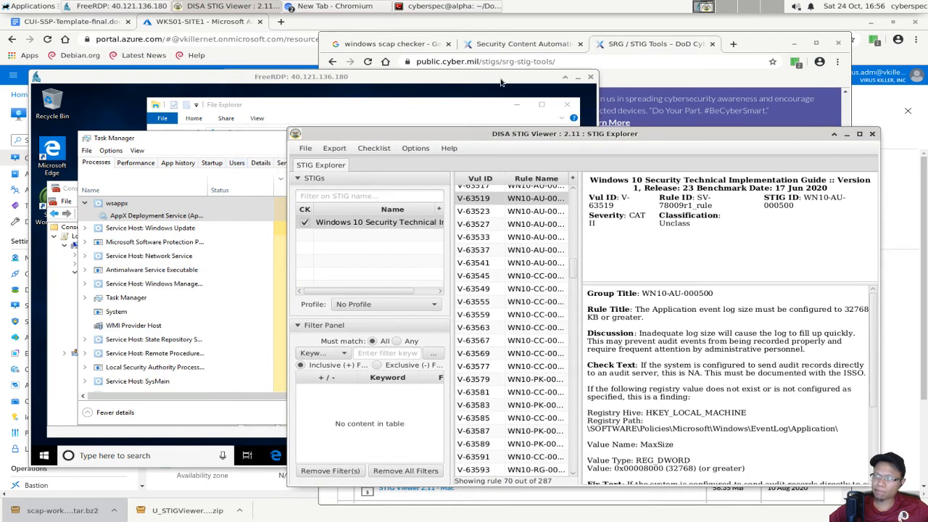
click(217, 145)
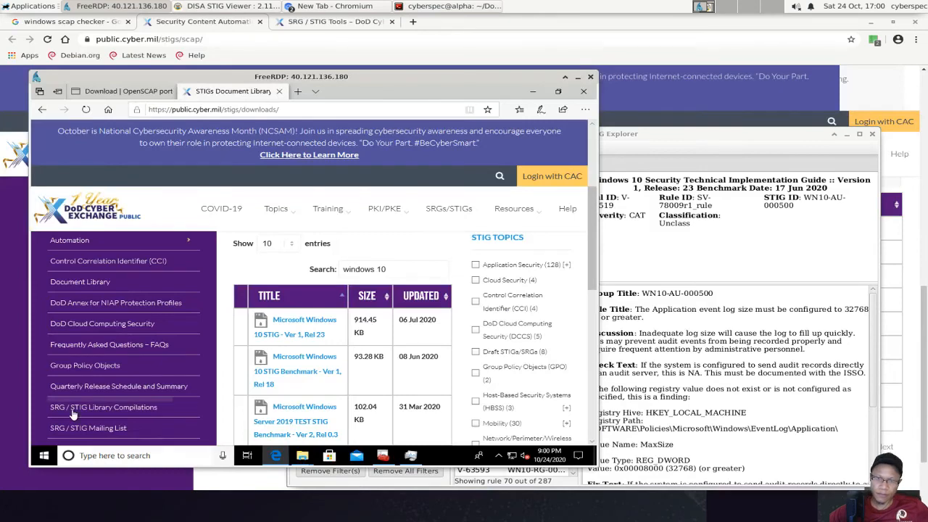
Start SCAP Workbench on the workstation and load U_MS_Windows_10_V1R18_STIG_SCAP_1-2_Benchmark as Other SCAP Content
click(43, 455)
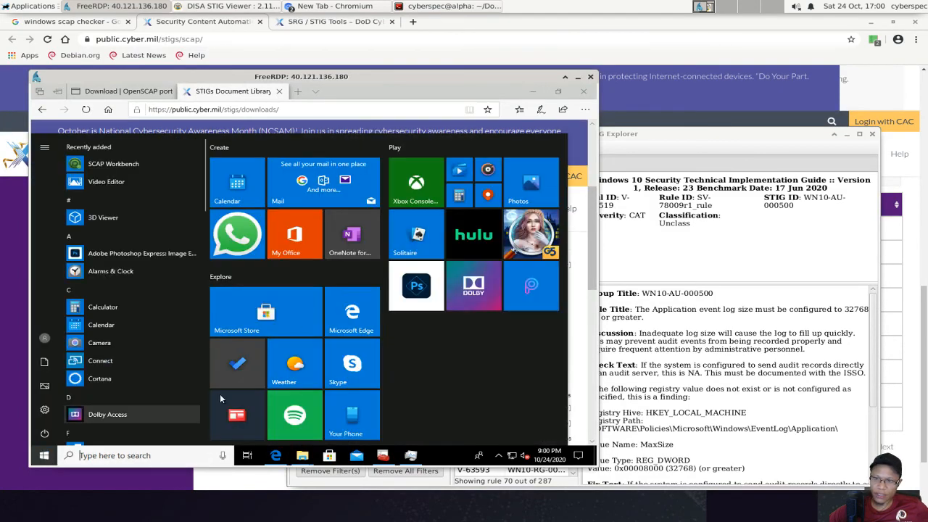
click(99, 166)
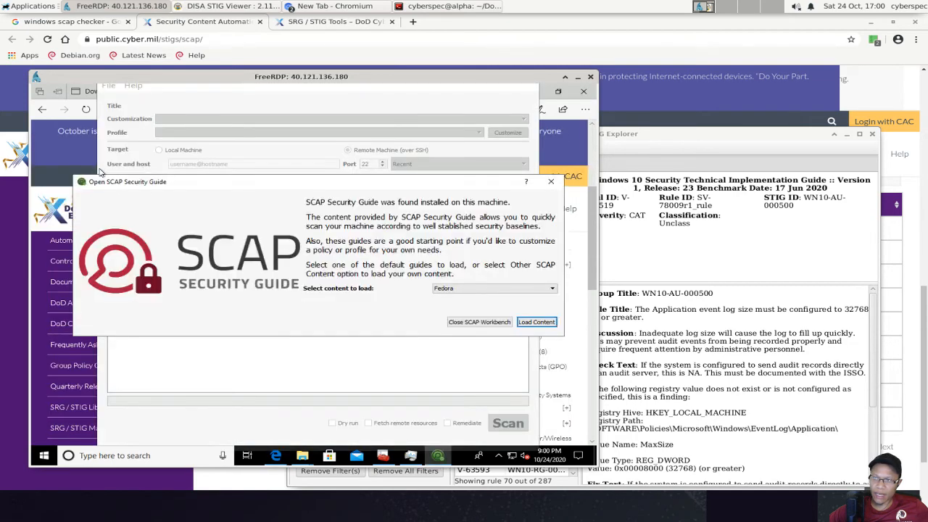
click(482, 289)
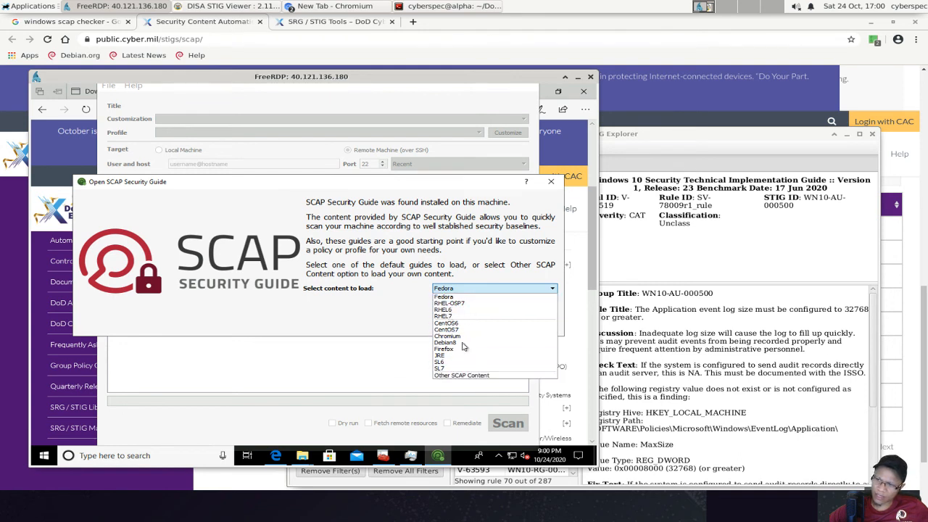
click(458, 375)
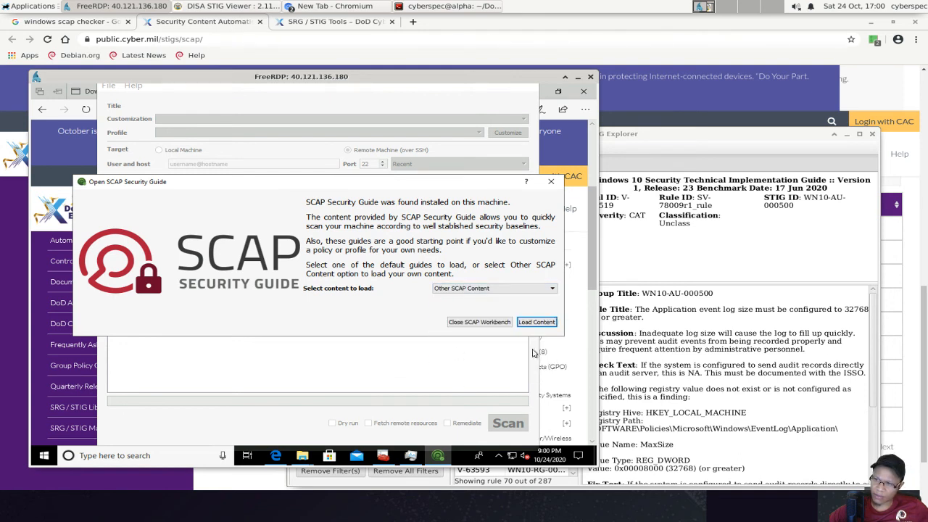
click(528, 322)
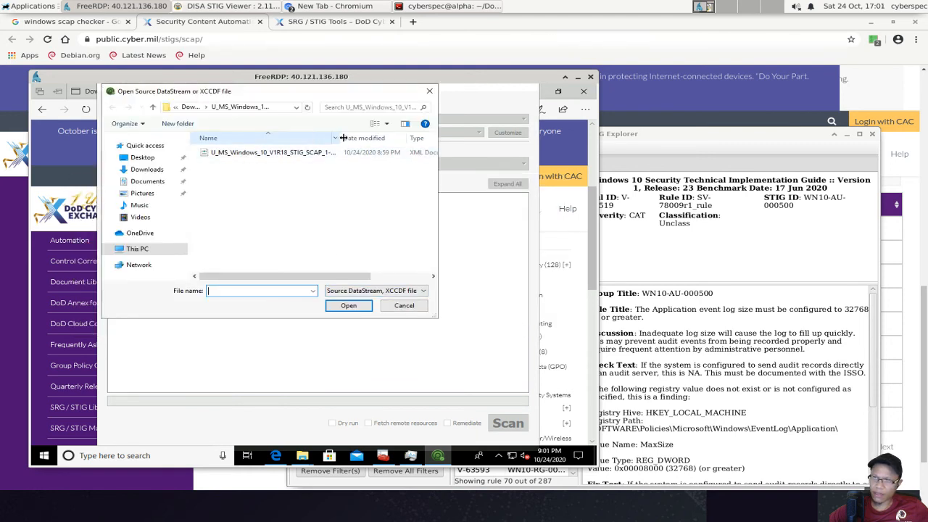
drag(342, 137, 395, 152)
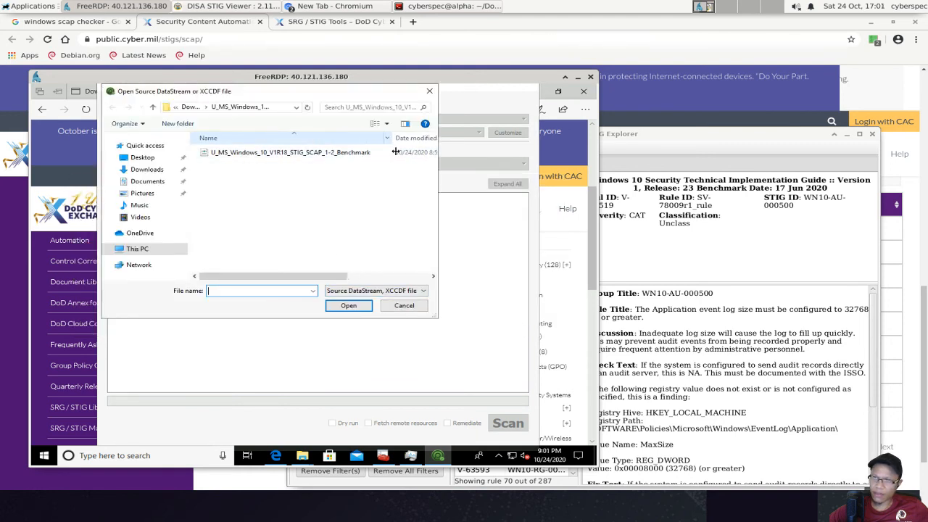
double_click(287, 153)
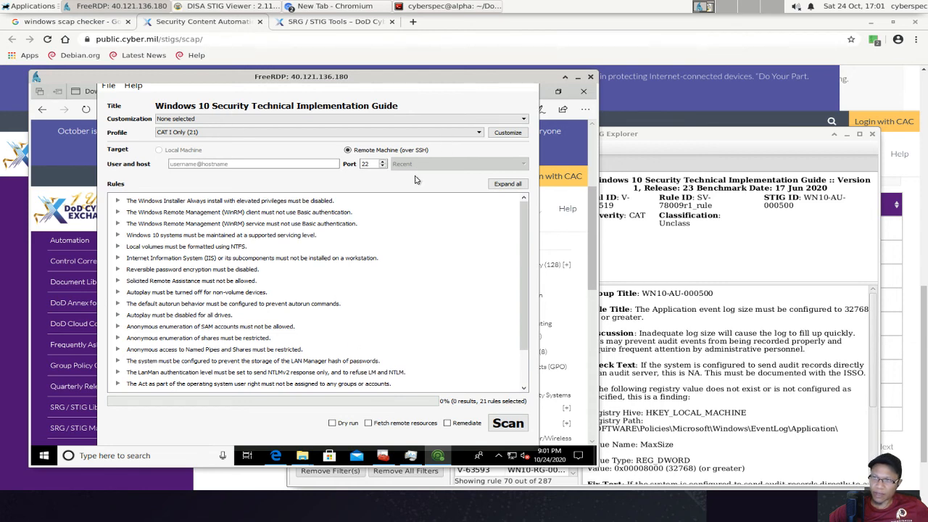
Set the scan profile to Disable Slow Rules (185) and leave the customization at None selected
click(370, 133)
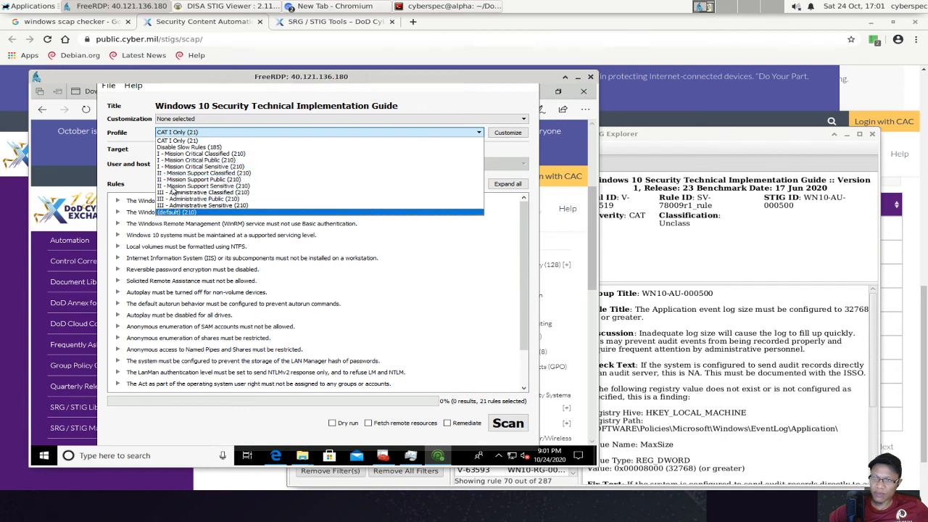
click(191, 121)
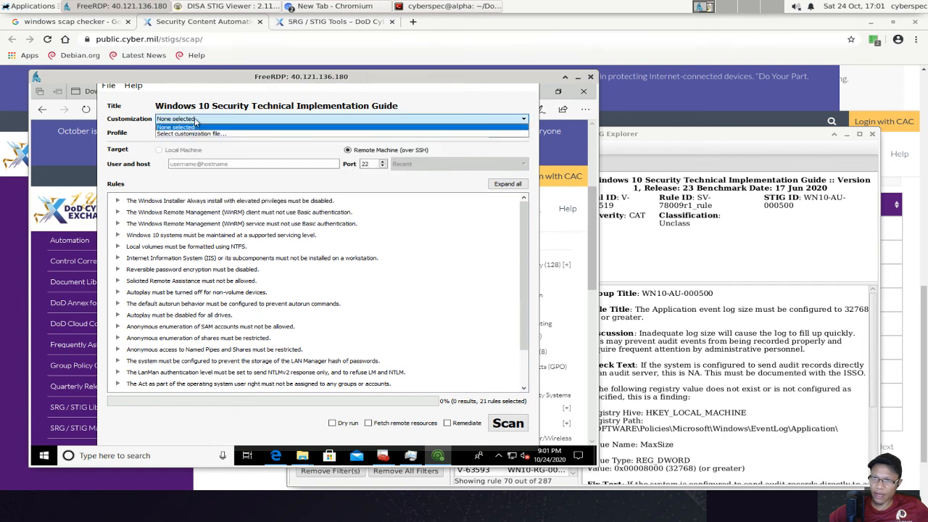
click(193, 127)
click(203, 133)
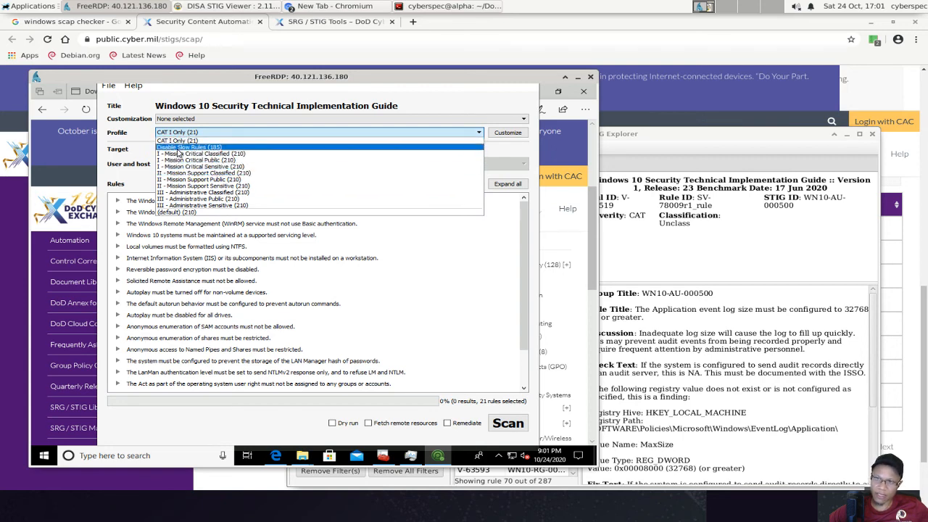
click(179, 147)
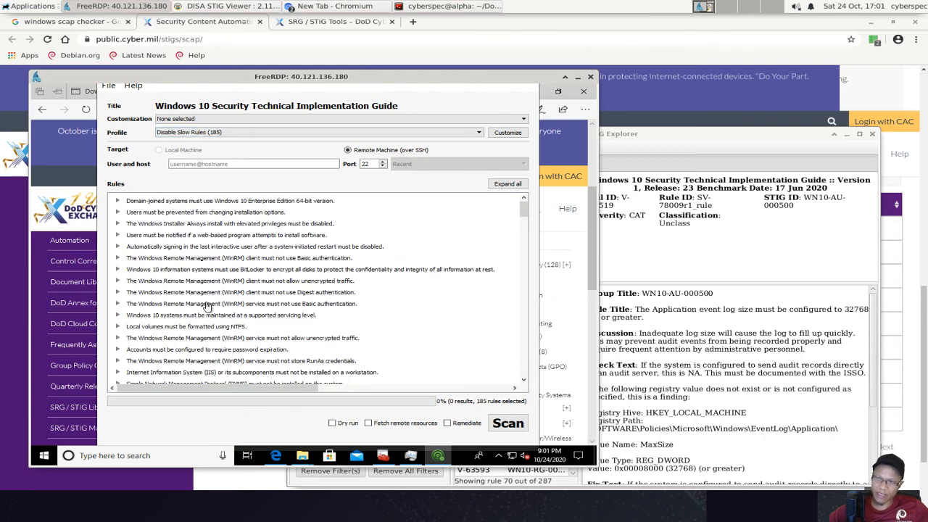
click(213, 133)
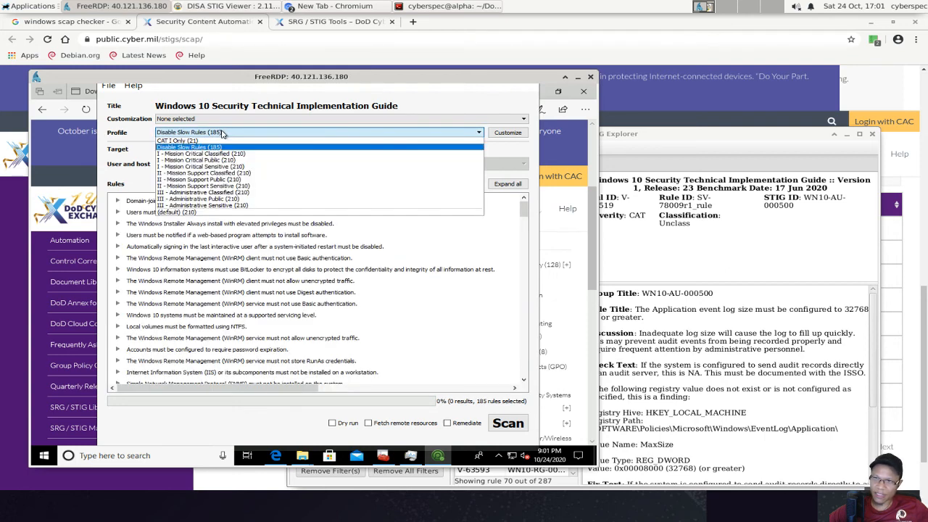
click(216, 147)
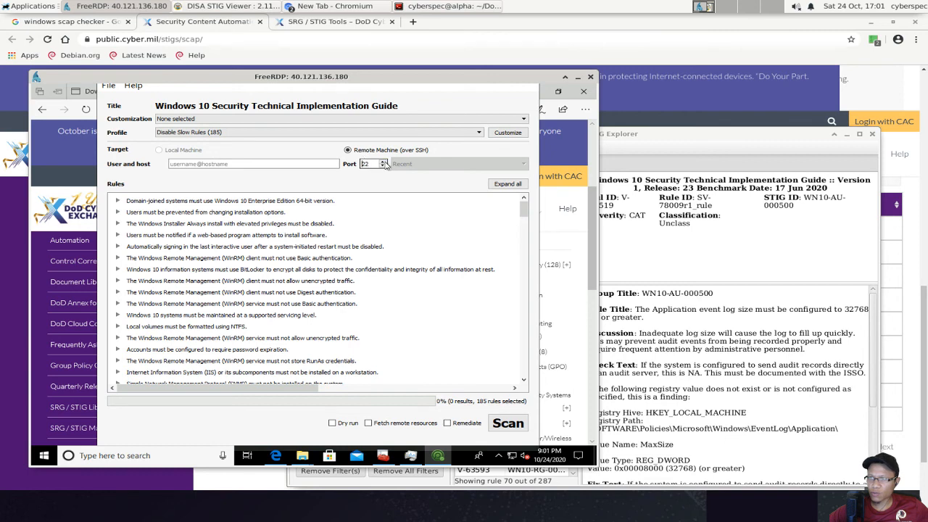
Try to scan over SSH on port 22 with no user and host entered, and clear the attempt
click(281, 163)
click(371, 163)
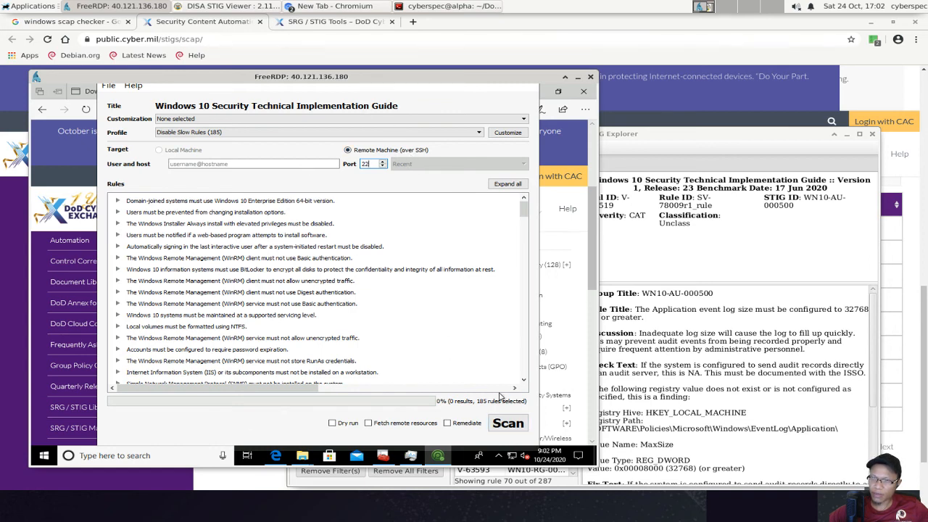
click(508, 424)
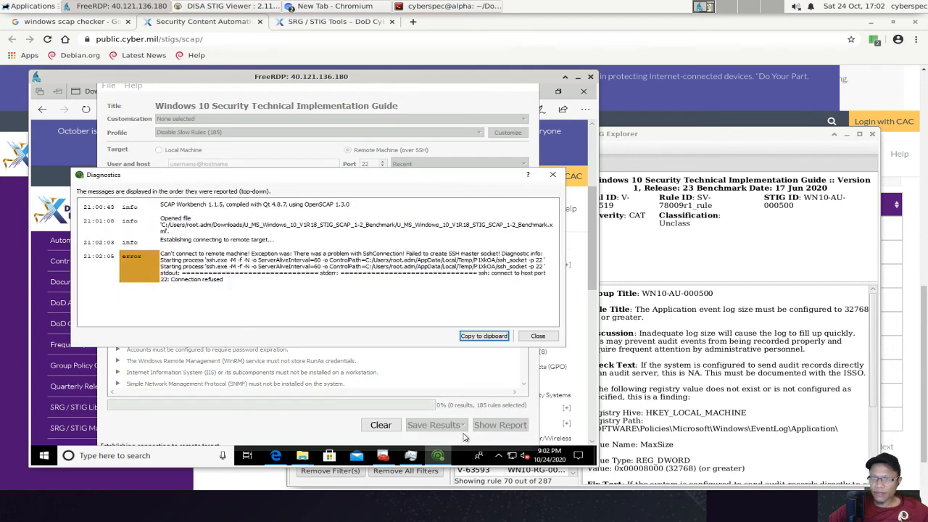
click(538, 335)
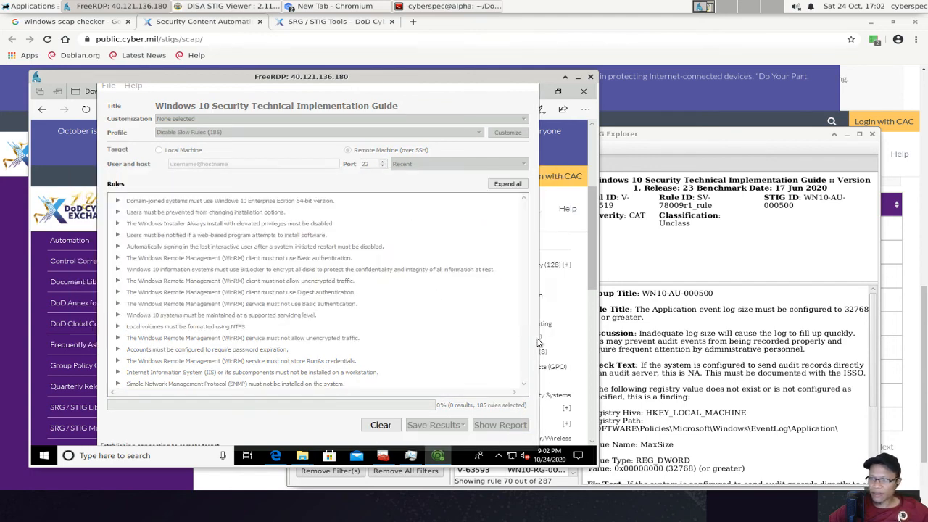
click(380, 425)
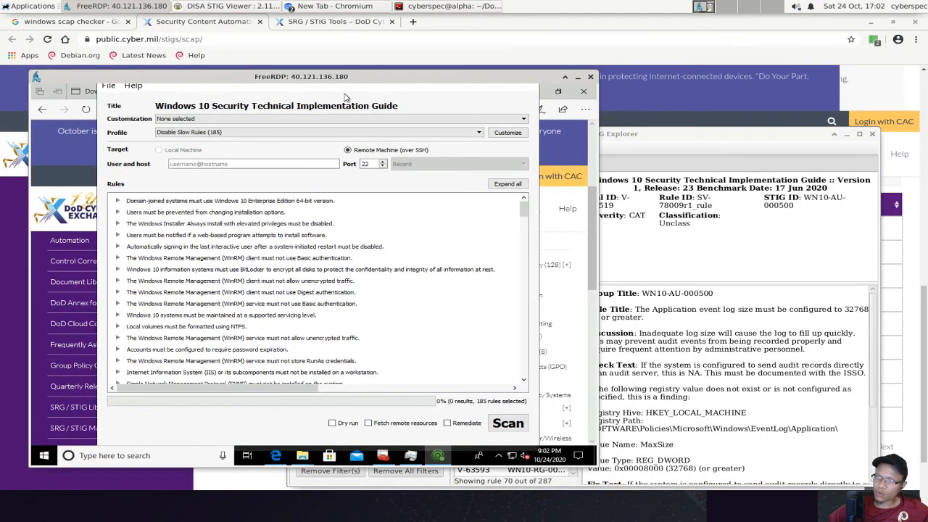
Quit SCAP Workbench and leave the browser maximized on the workstation's desktop
click(108, 85)
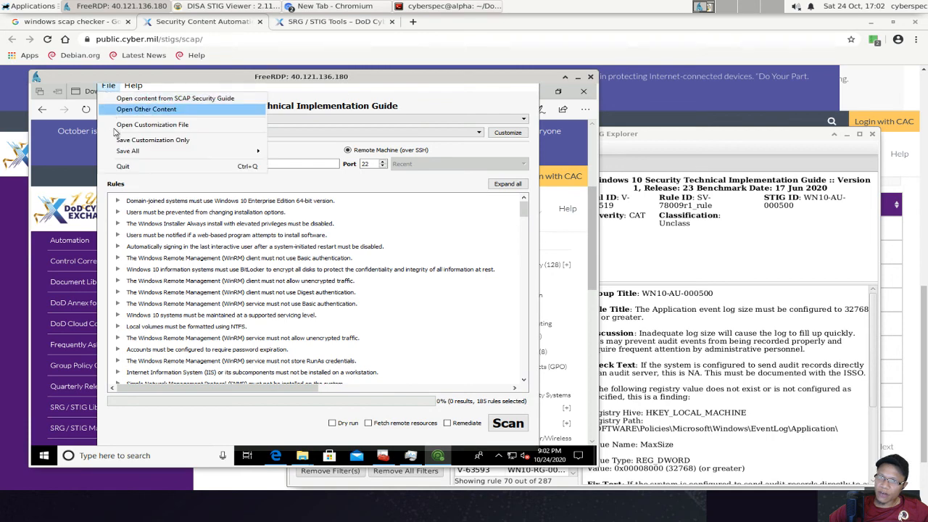
click(123, 166)
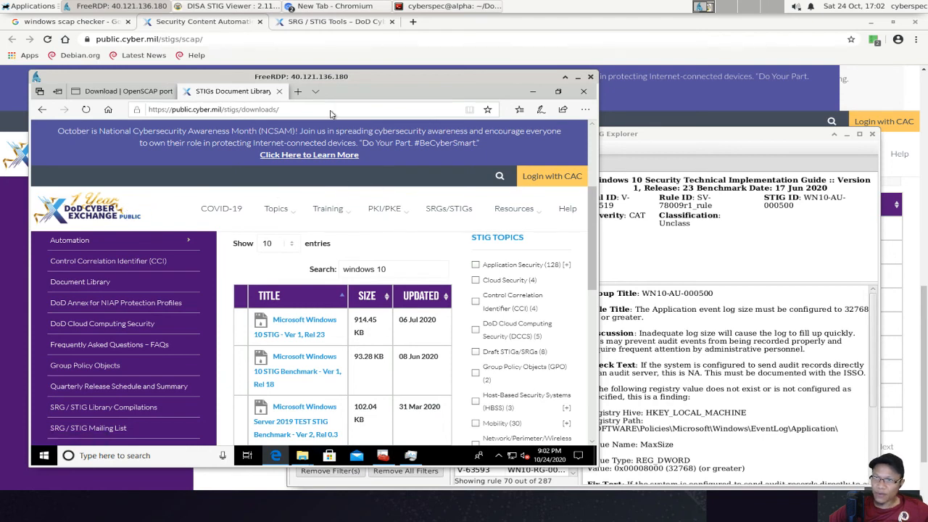
drag(417, 93, 329, 166)
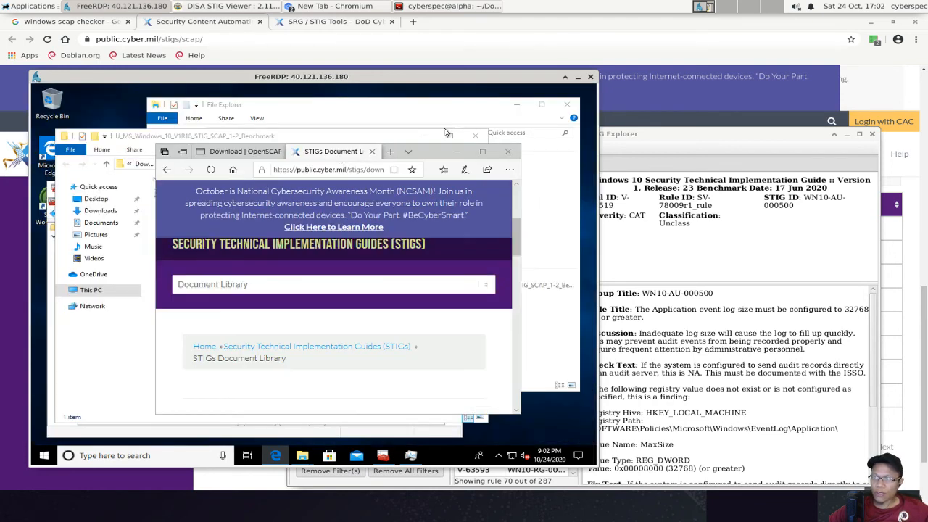
click(482, 151)
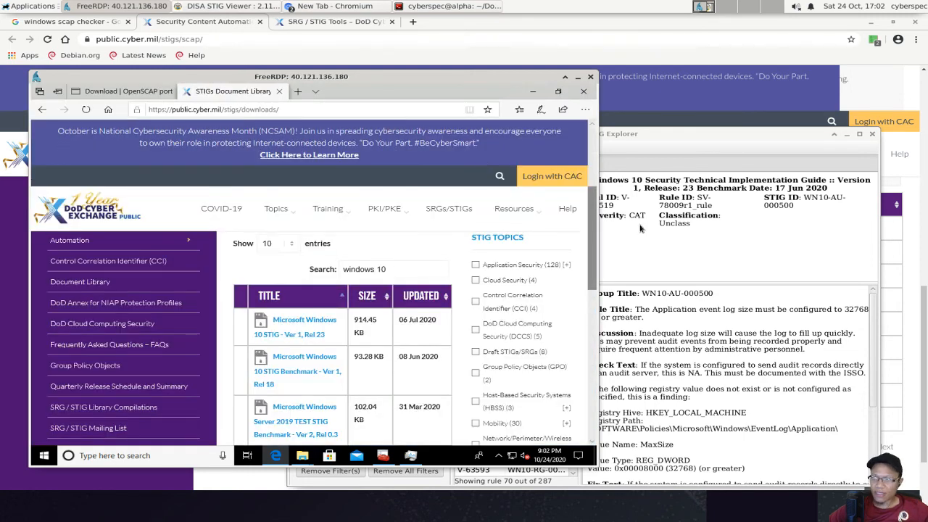
Maximize STIG Viewer and read through the Windows 10 STIG rules from V-63527 down to V-63567
double_click(621, 145)
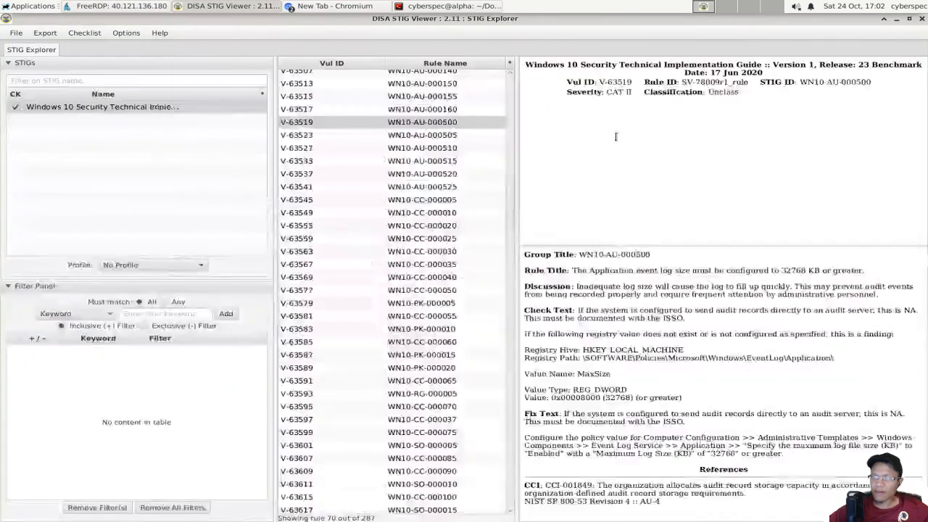
click(309, 149)
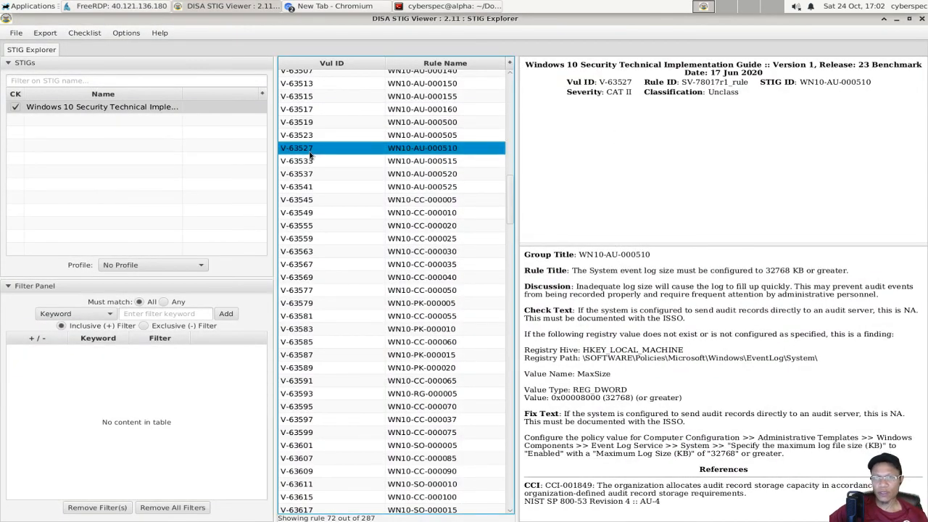
key(Down)
key(Down)
key(Down)
key(Down)
key(Down)
key(Down)
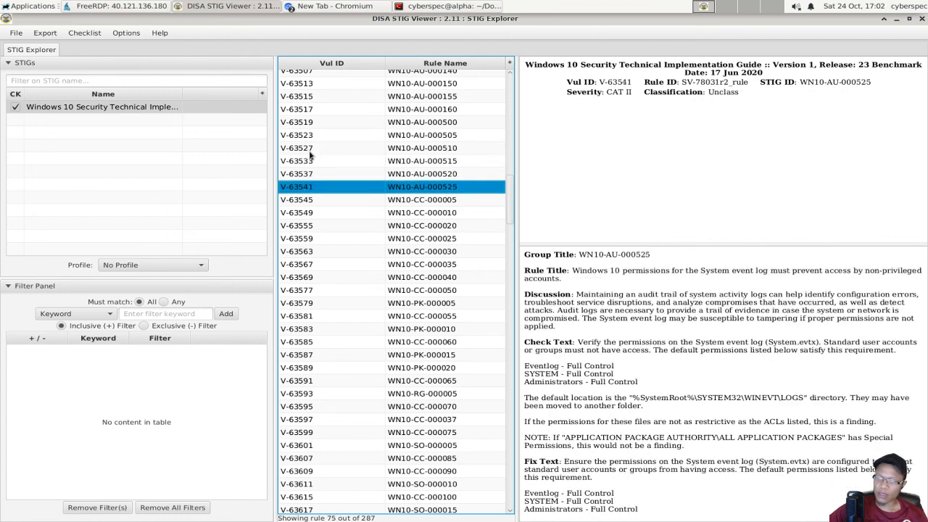
key(Down)
key(Down)
key(Down)
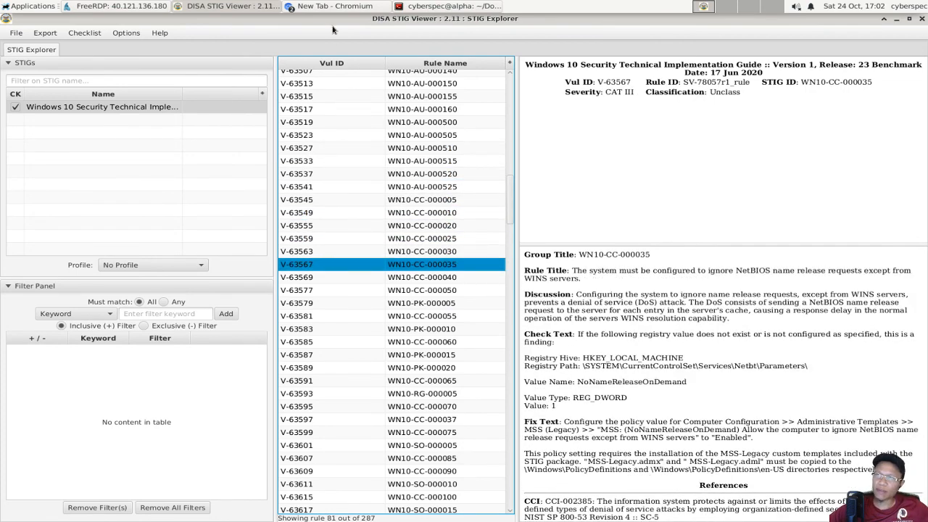
drag(334, 28, 459, 130)
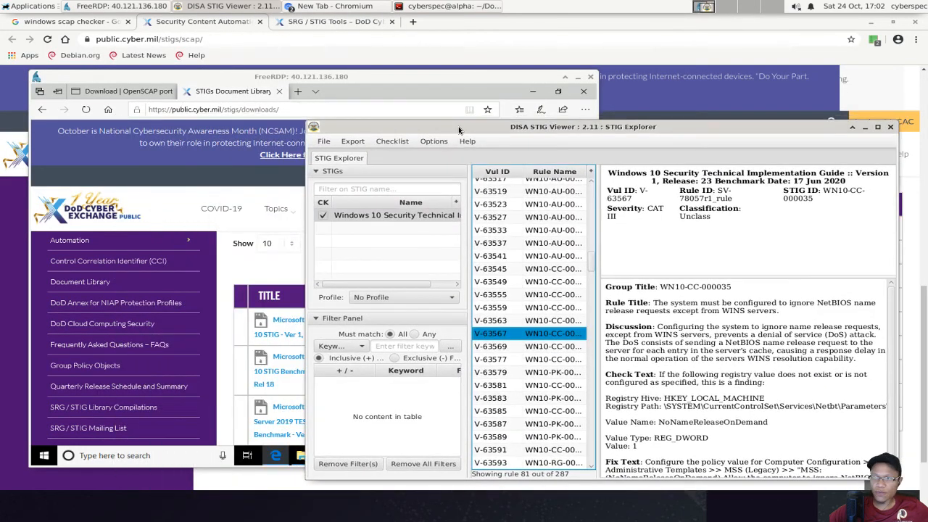
click(323, 80)
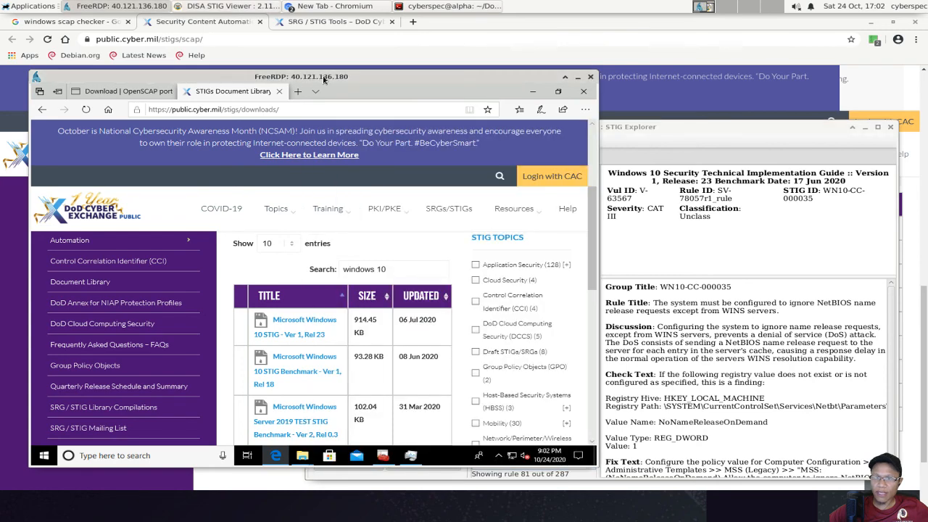
double_click(643, 130)
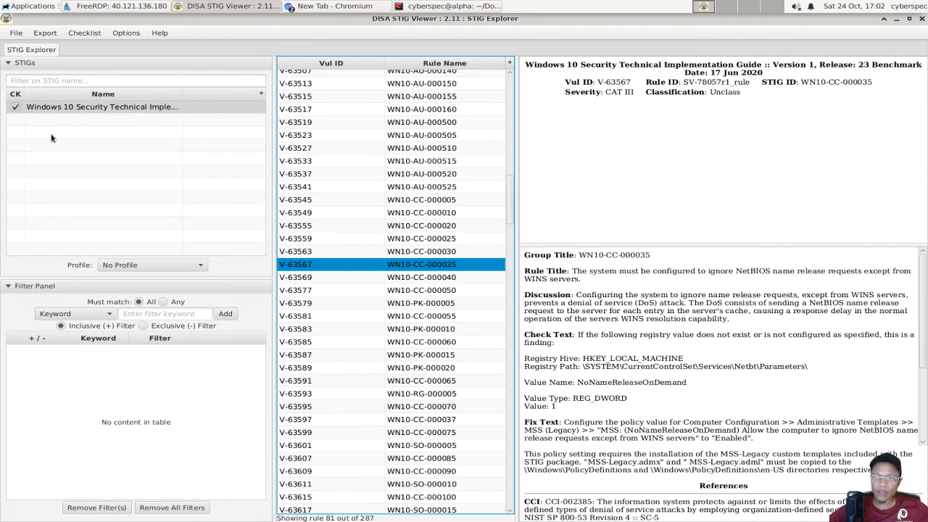
click(16, 34)
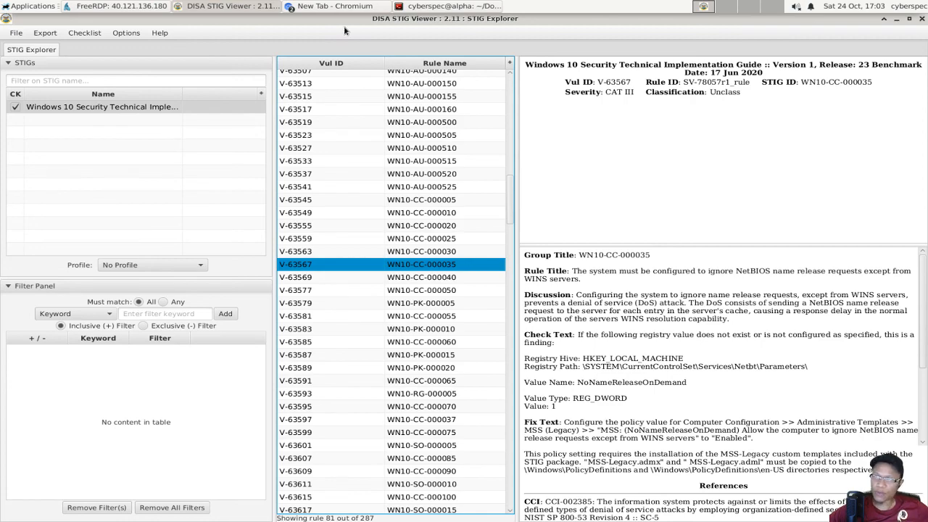
Restore STIG Viewer to a smaller window and move the remote desktop window sideways and higher over it
drag(343, 19, 283, 122)
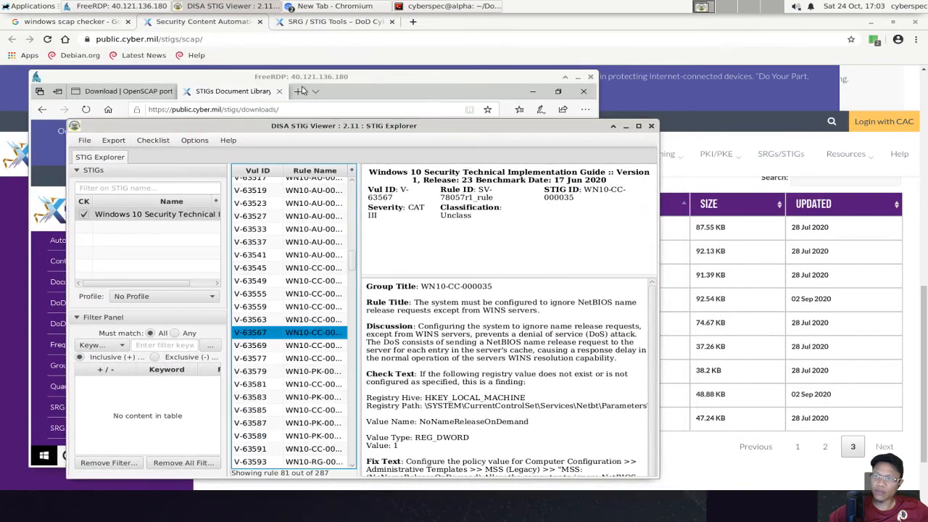
drag(350, 78, 486, 57)
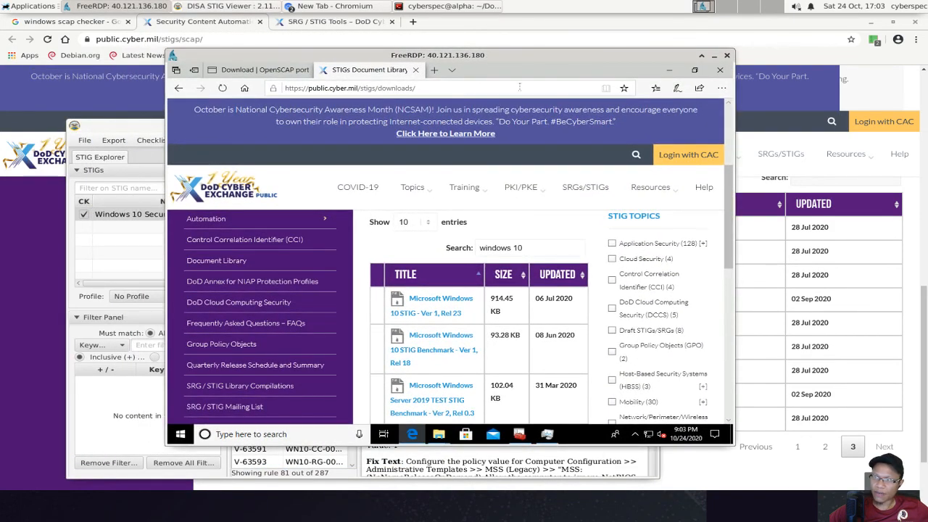
drag(506, 59, 545, 52)
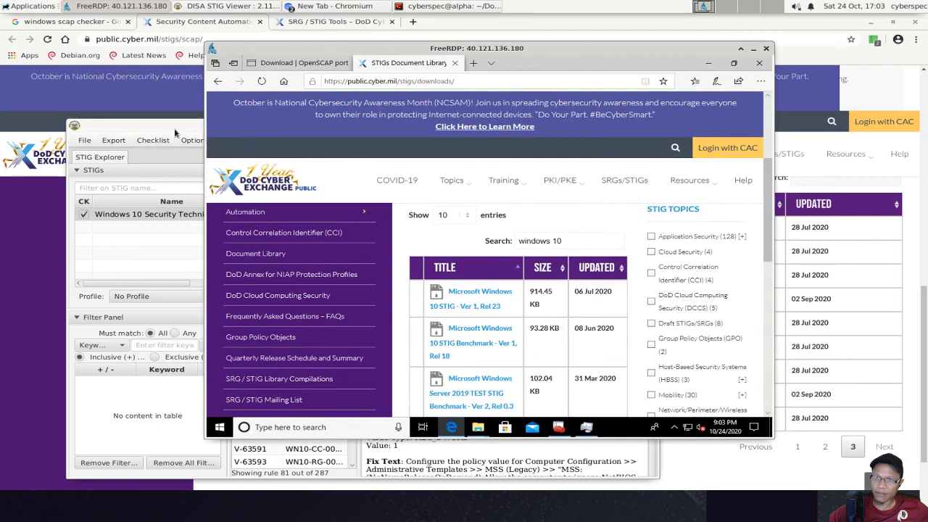